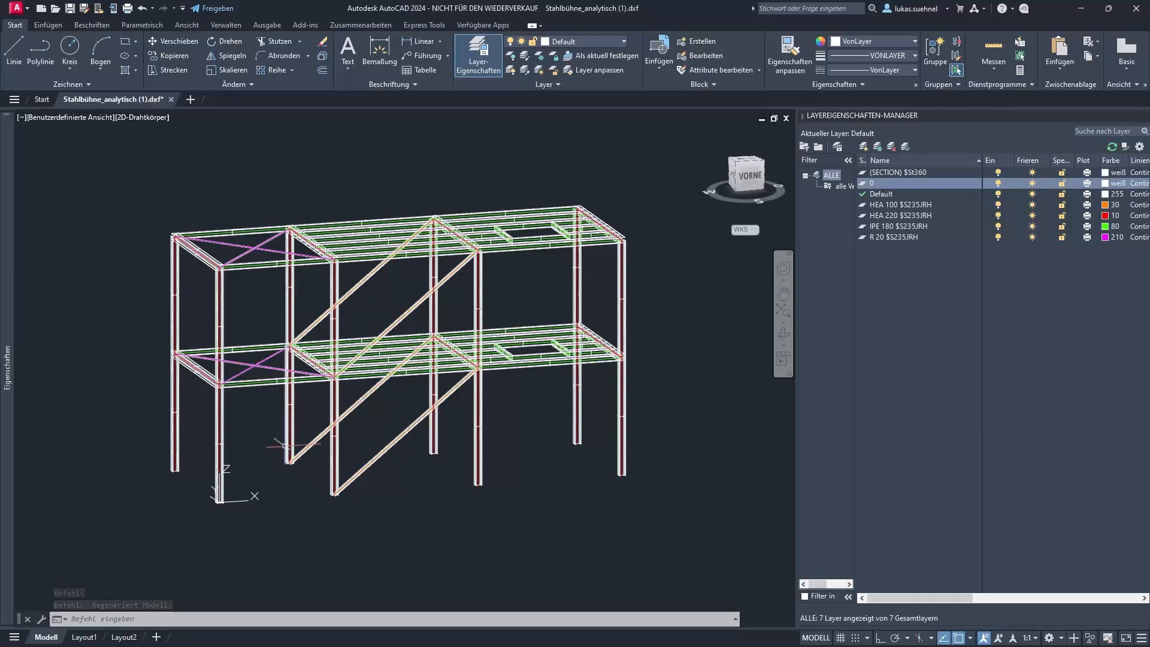
Examine the steel platform's columns, beams, bracing and joints in the DXF drawing along with its section-named layers such as HEA 100 $S235JRH.
mouse_move(285, 445)
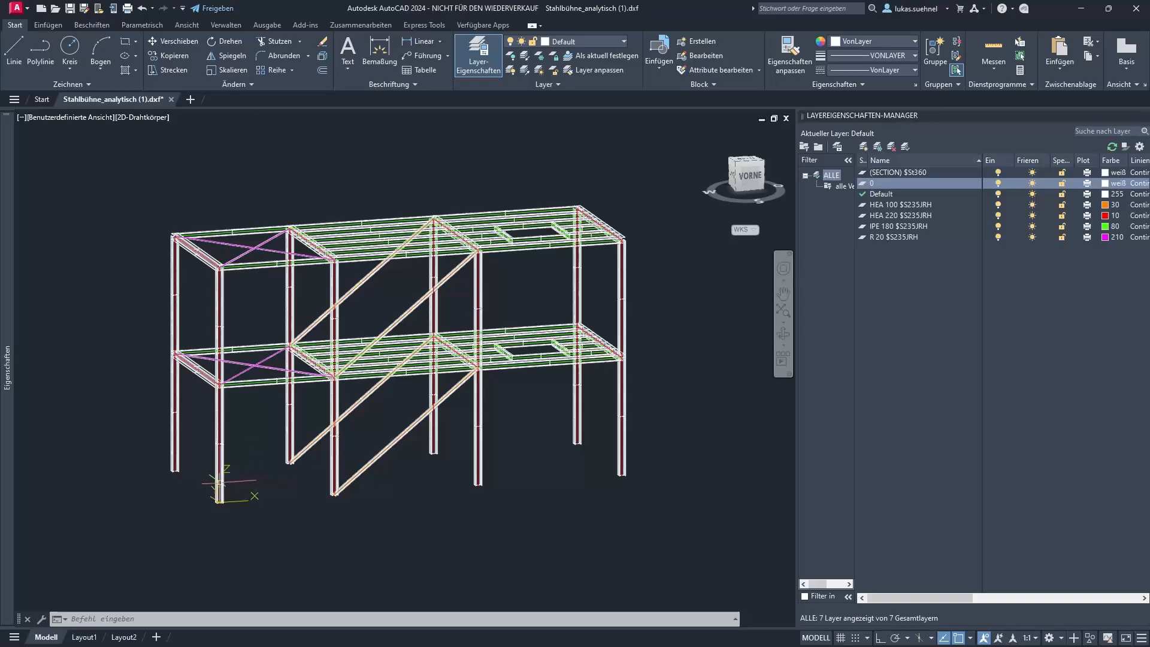
scroll(233, 443, "up", 3)
scroll(232, 438, "down", 5)
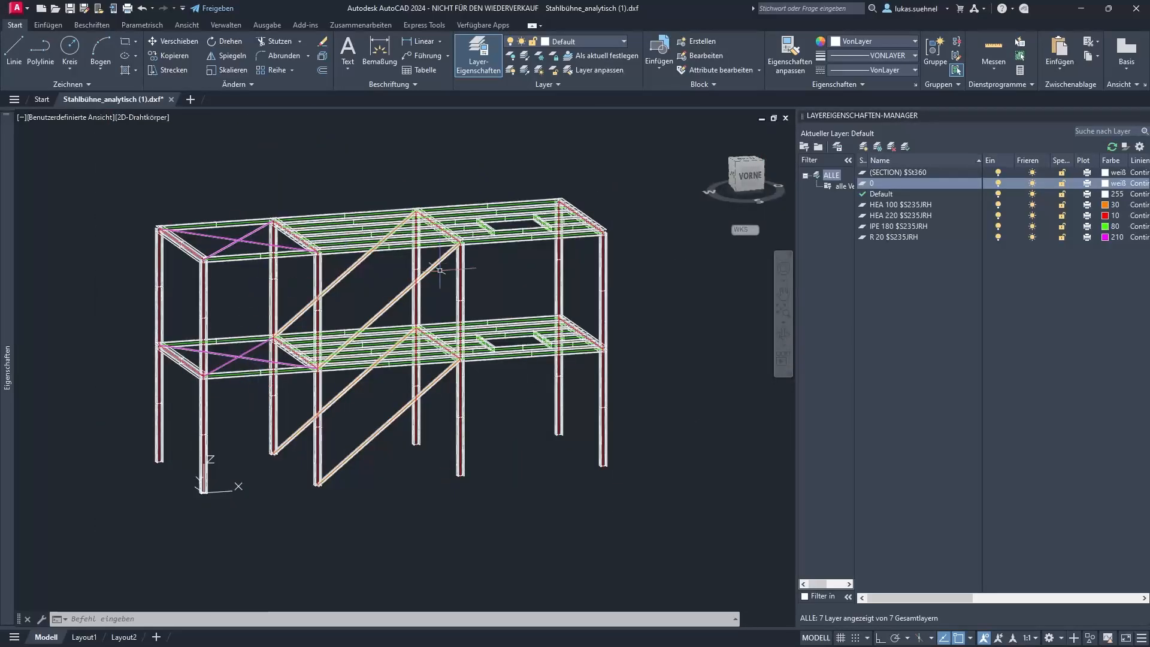
scroll(238, 360, "up", 6)
scroll(239, 360, "up", 4)
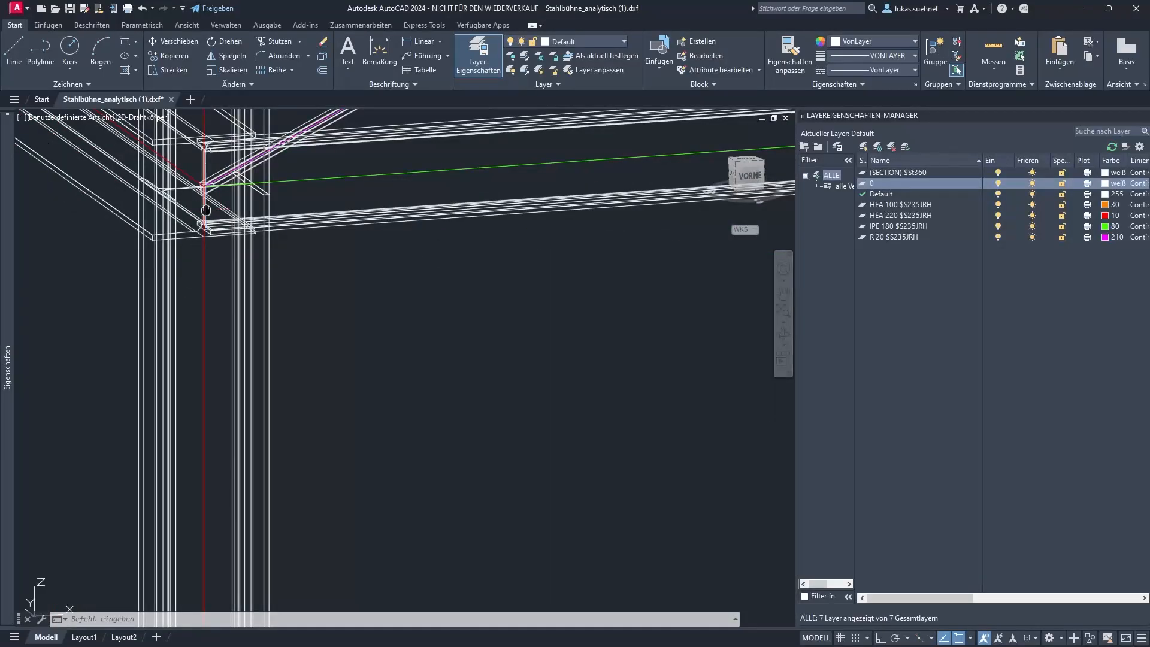
middle_click_drag(221, 211, 262, 386)
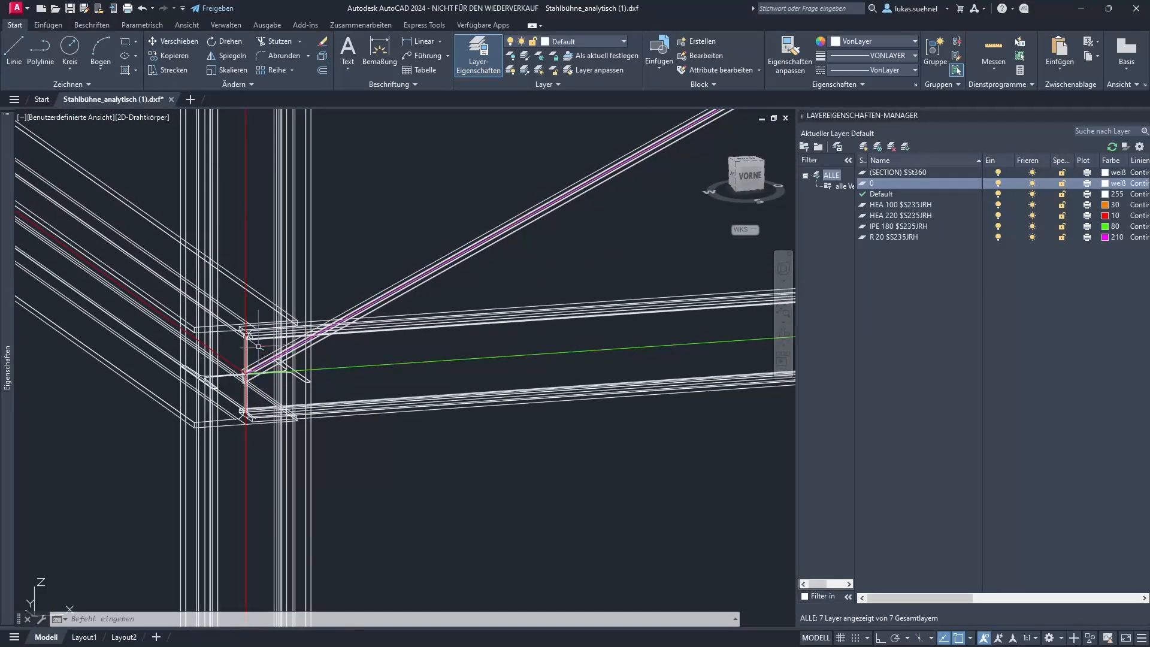
scroll(239, 412, "down", 4)
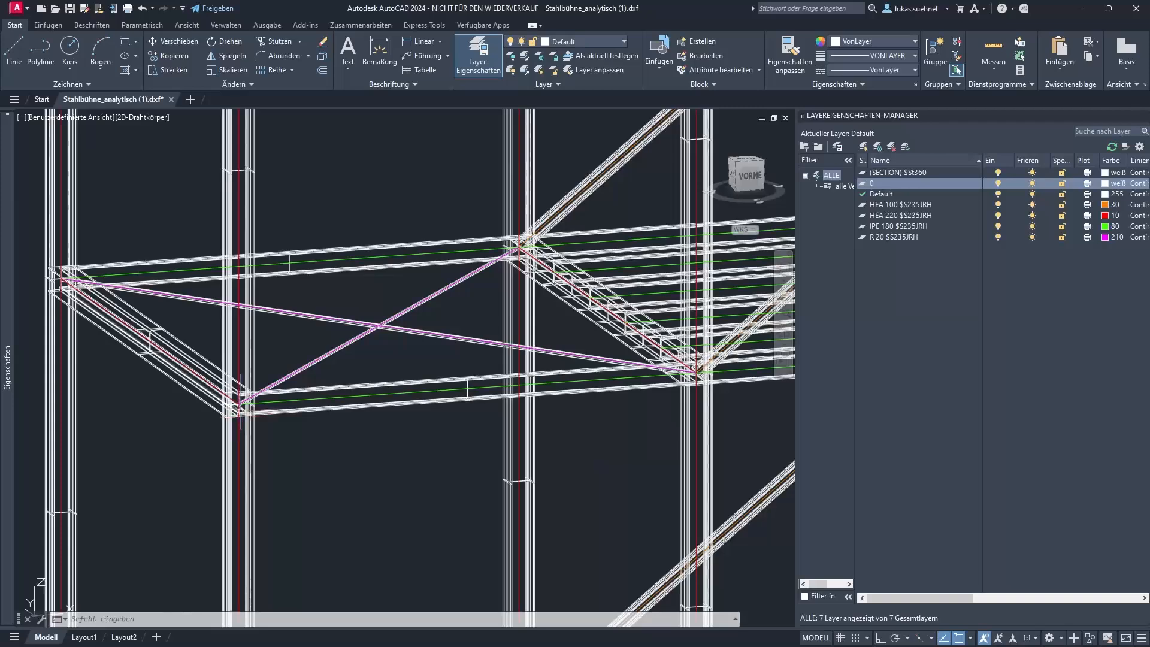
scroll(242, 401, "down", 2)
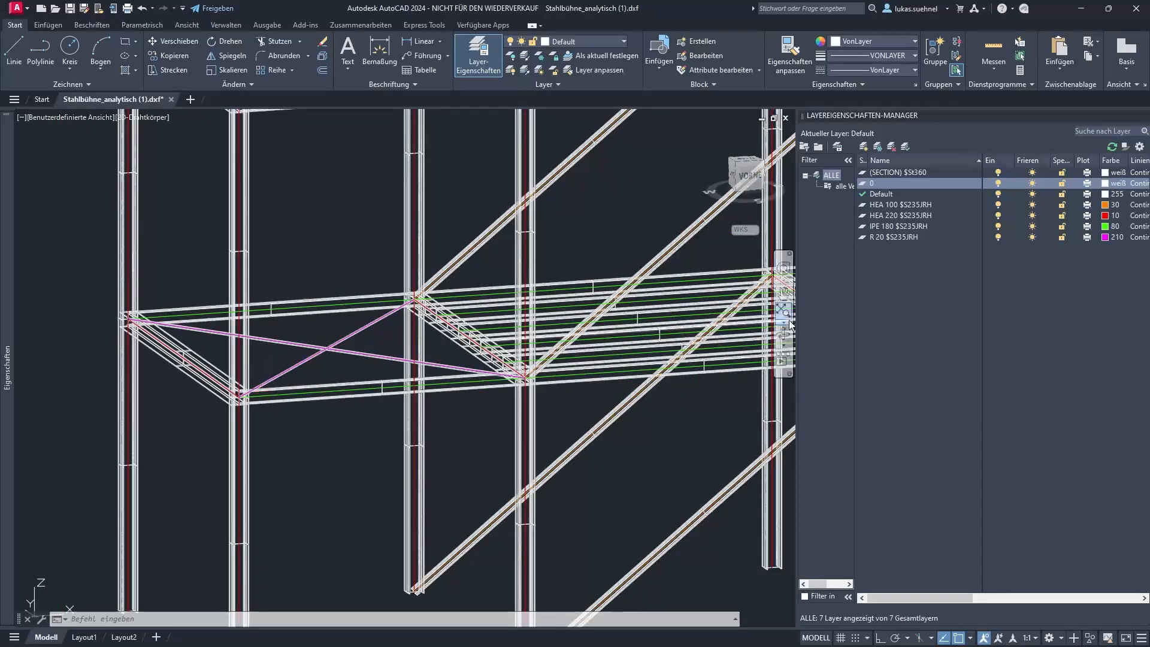
left_click(882, 206)
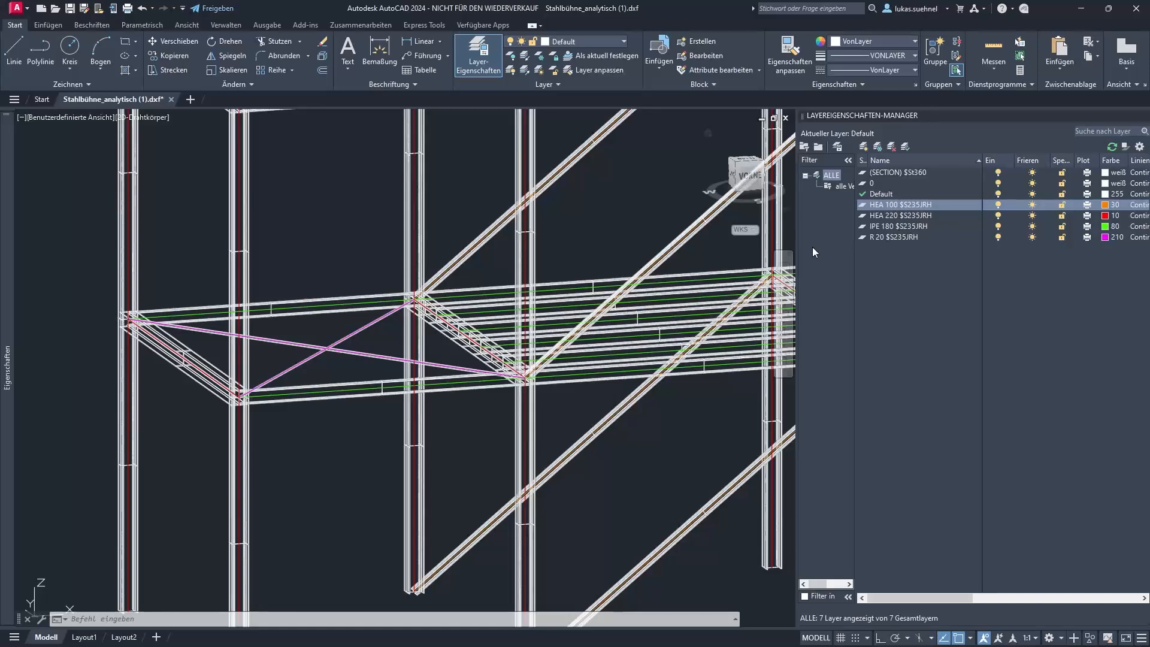
scroll(331, 338, "down", 3)
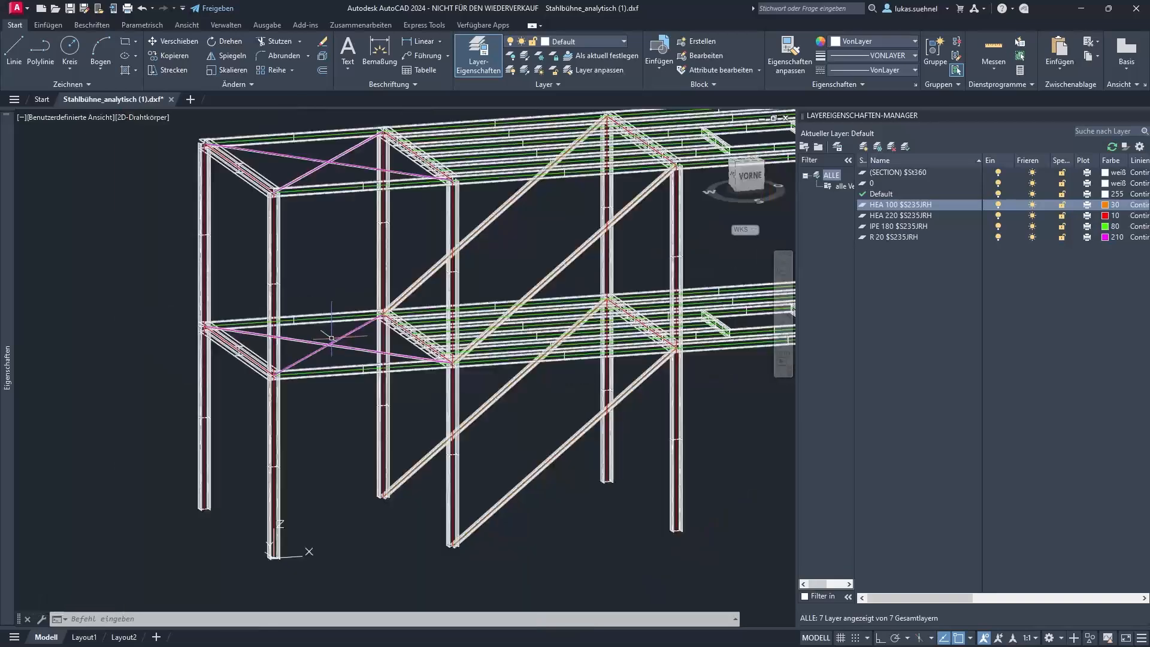
scroll(331, 337, "down", 2)
middle_click_drag(613, 301, 543, 304)
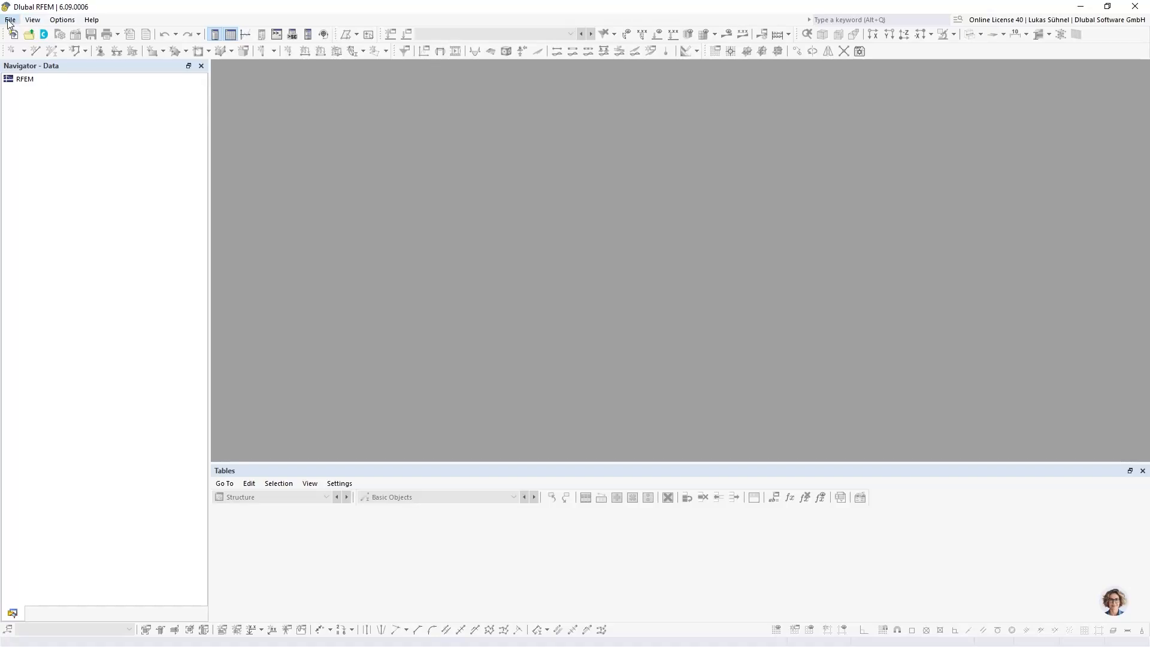
Switch to RFEM and load Stahlbühne_analytisch (1).dxf with the DXF II import.
left_click(11, 19)
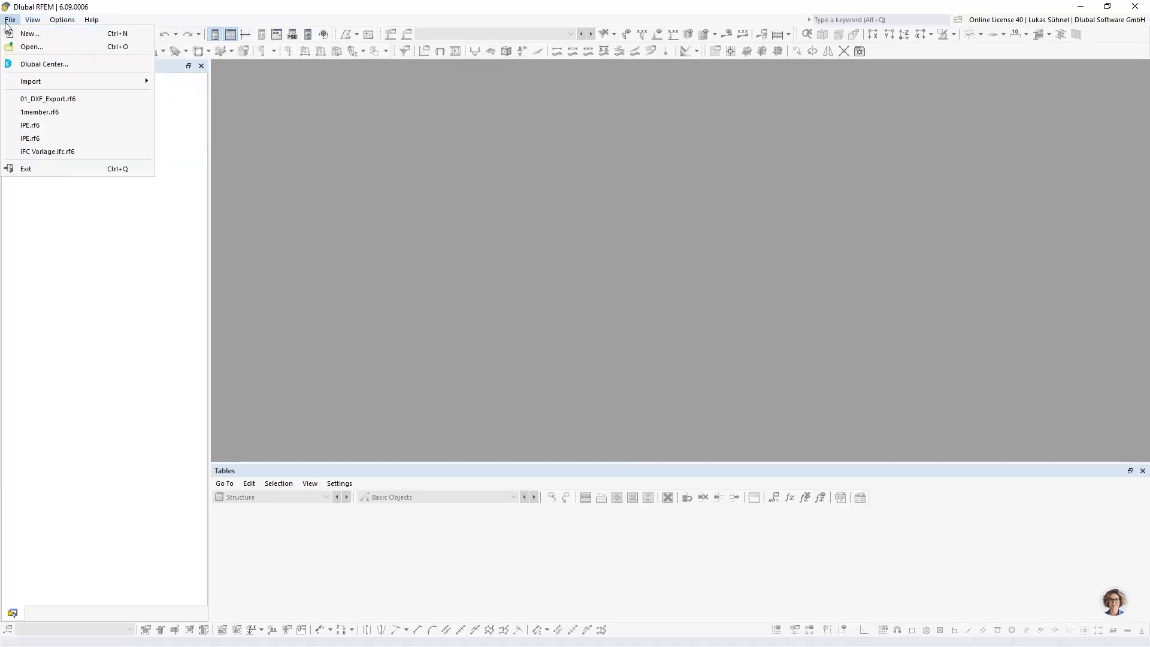
mouse_move(40, 84)
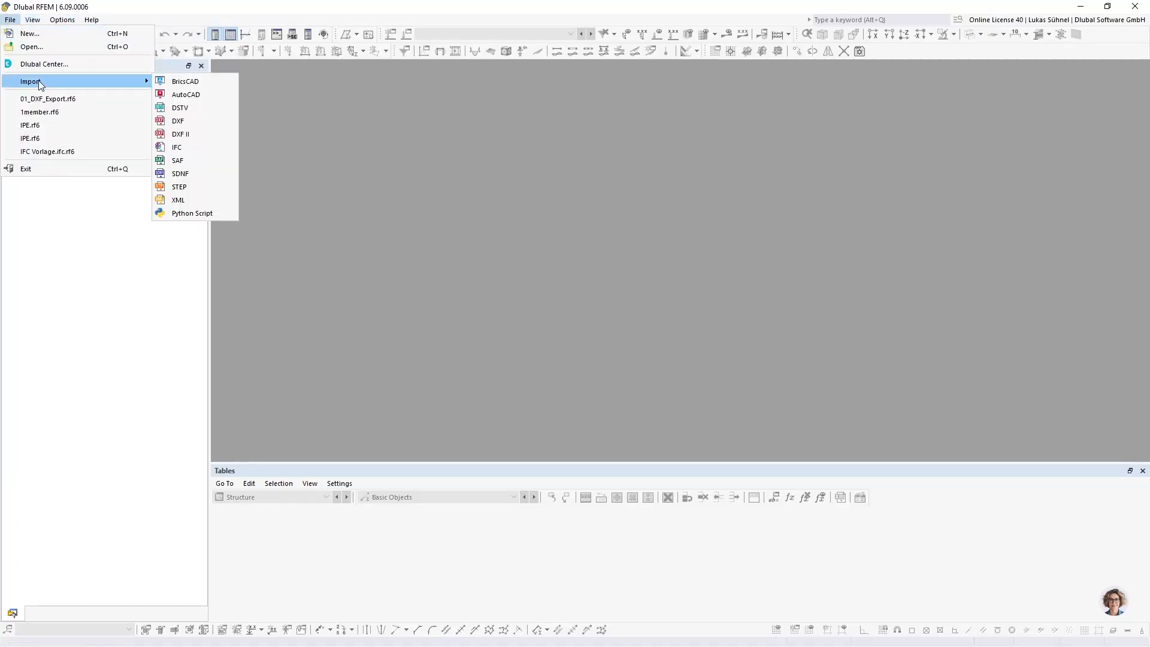
left_click(190, 132)
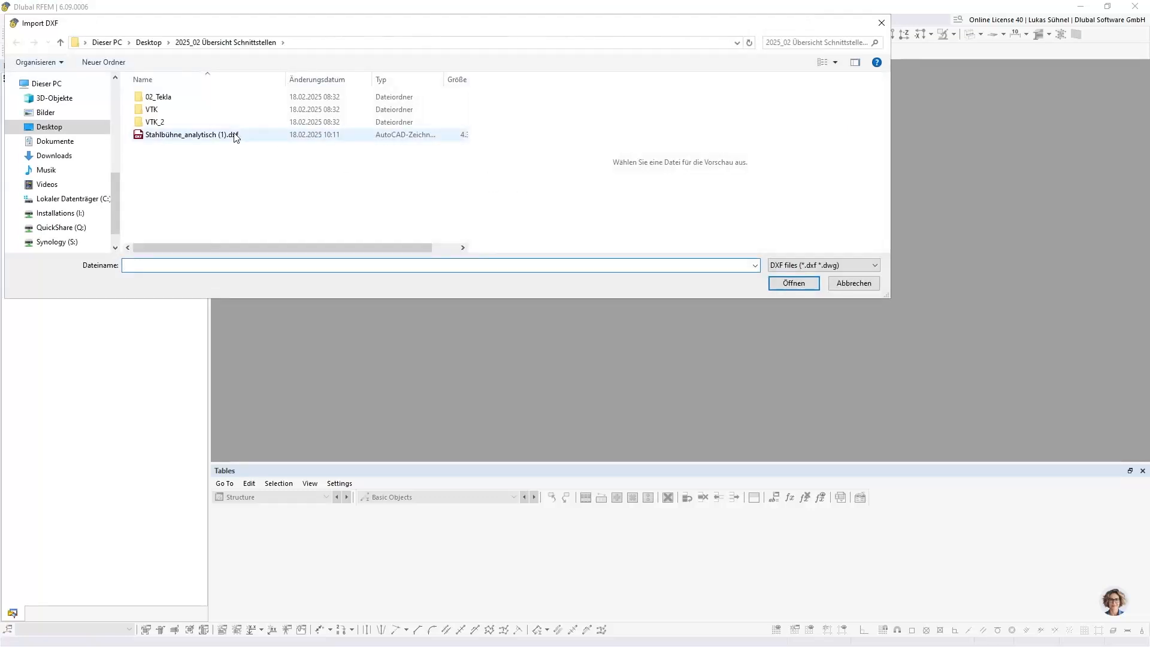
left_click(159, 135)
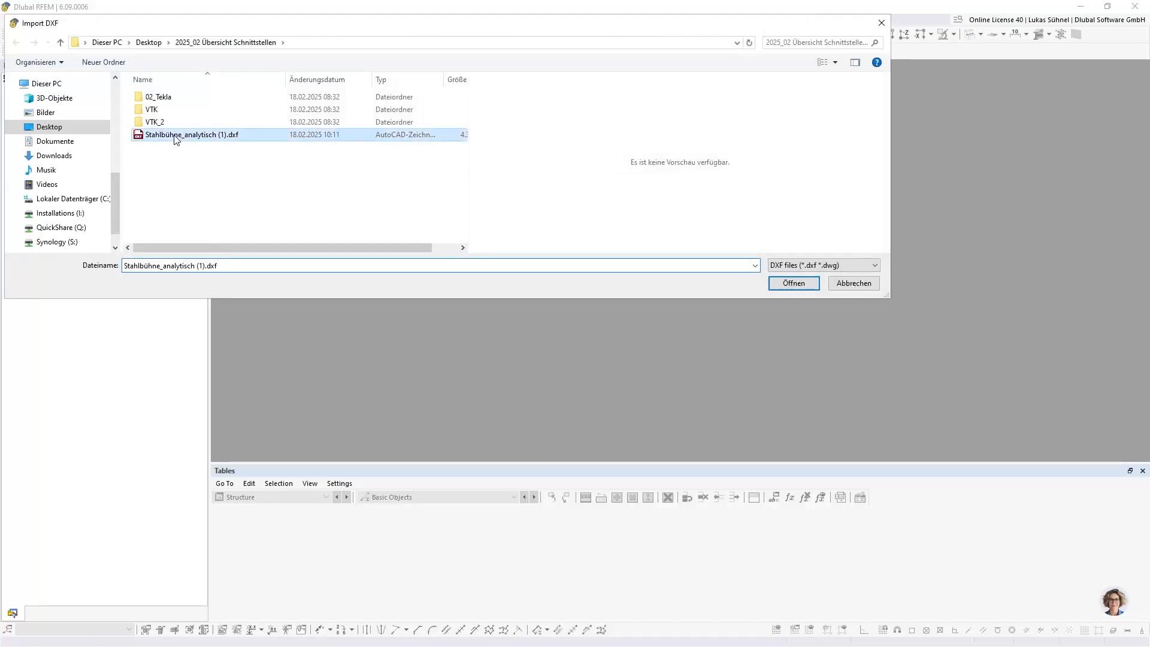
left_click(789, 288)
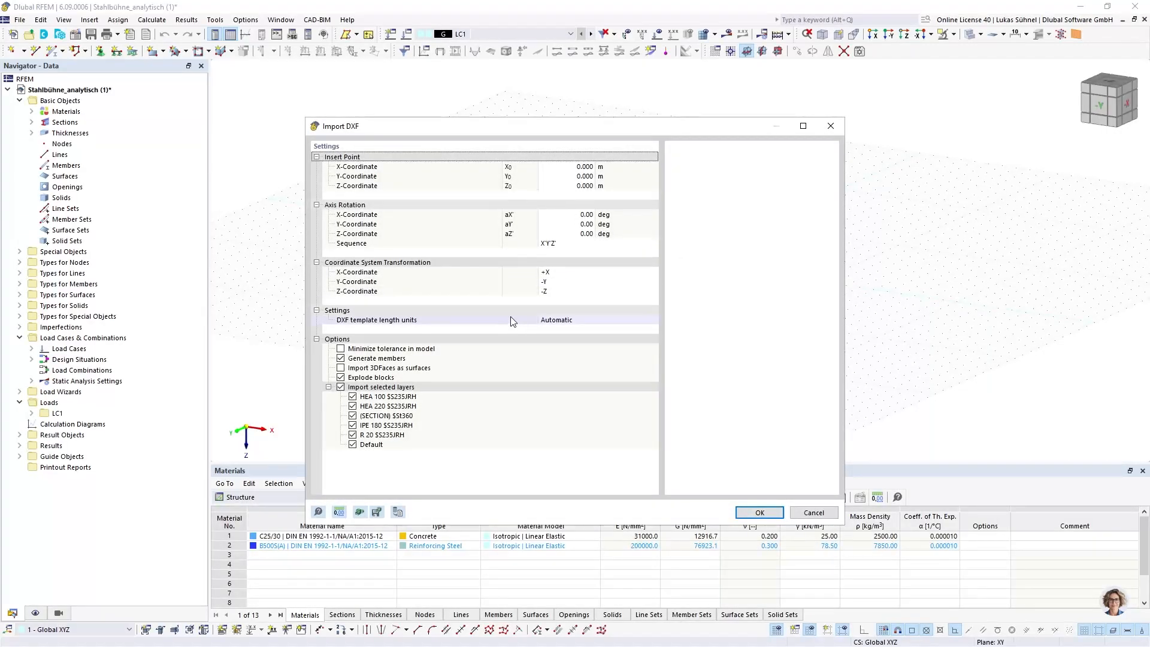
Exclude the (SECTION) $St360 and Default layers from the DXF import and confirm the import settings.
left_click(557, 291)
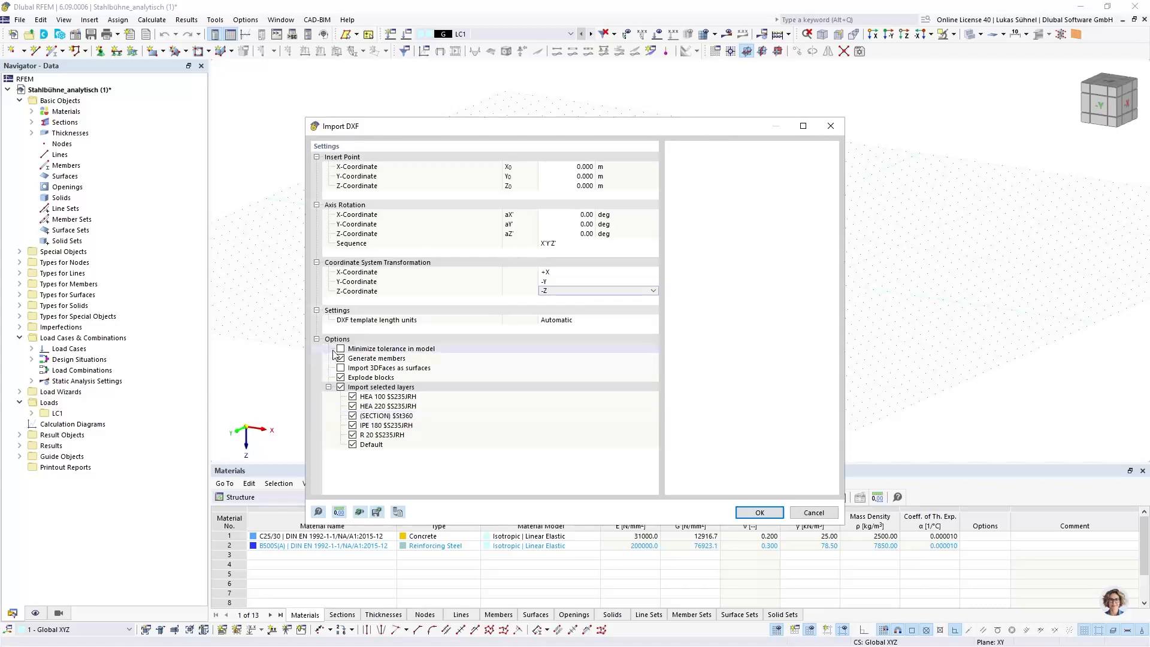
left_click(364, 359)
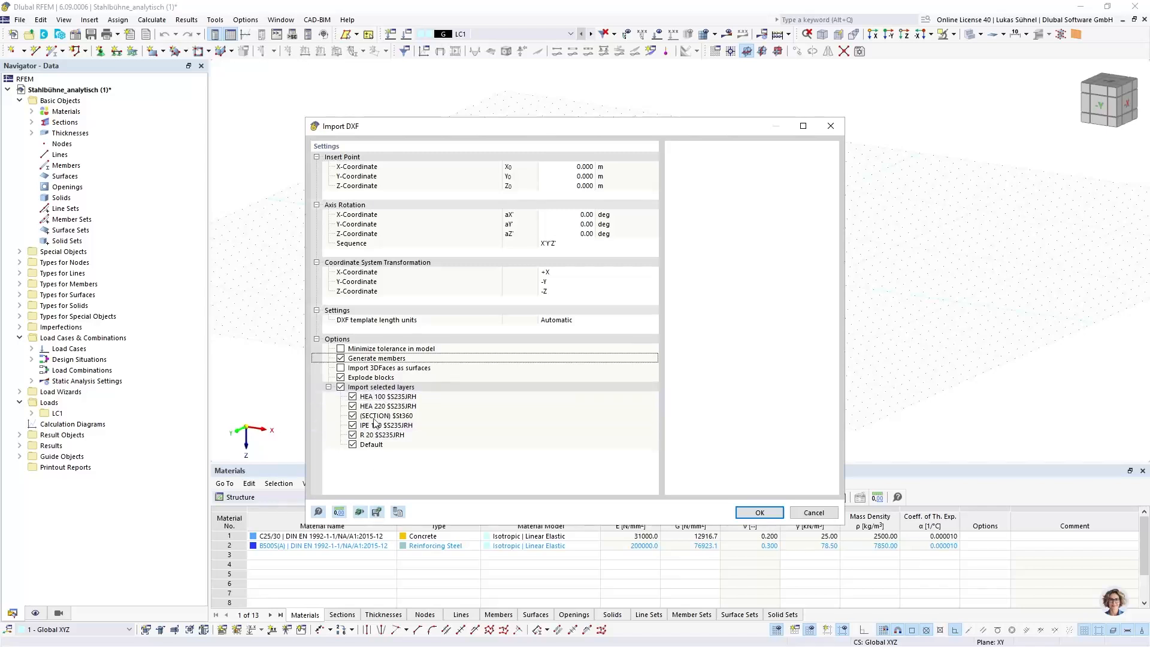
left_click(352, 444)
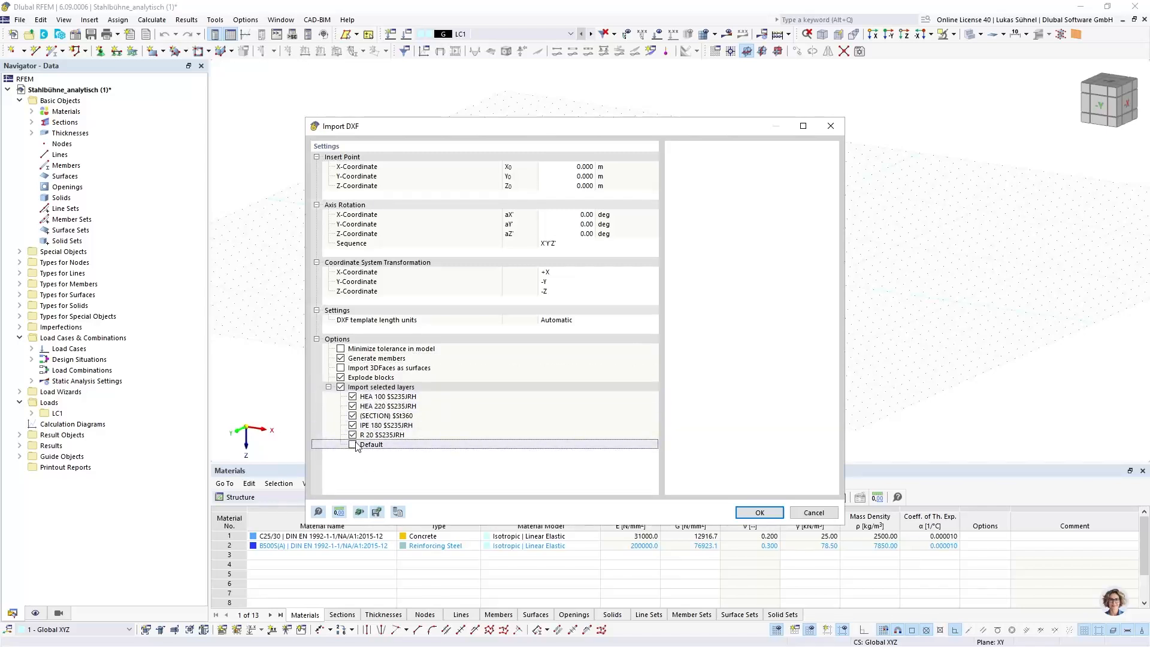
left_click(352, 416)
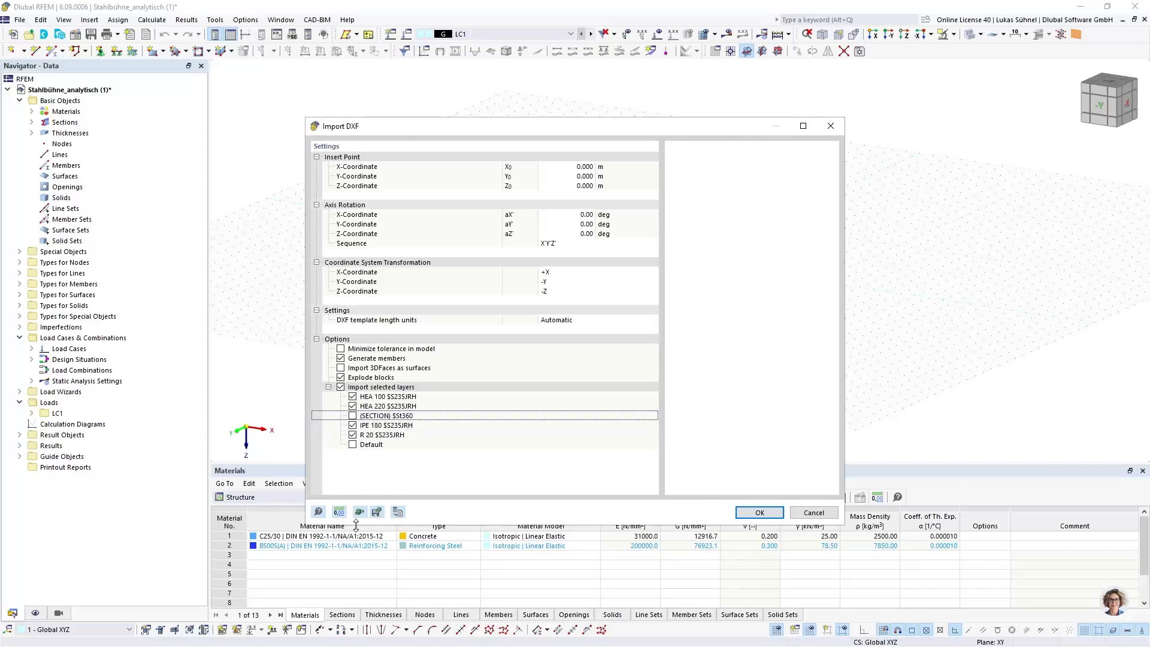
left_click(372, 407)
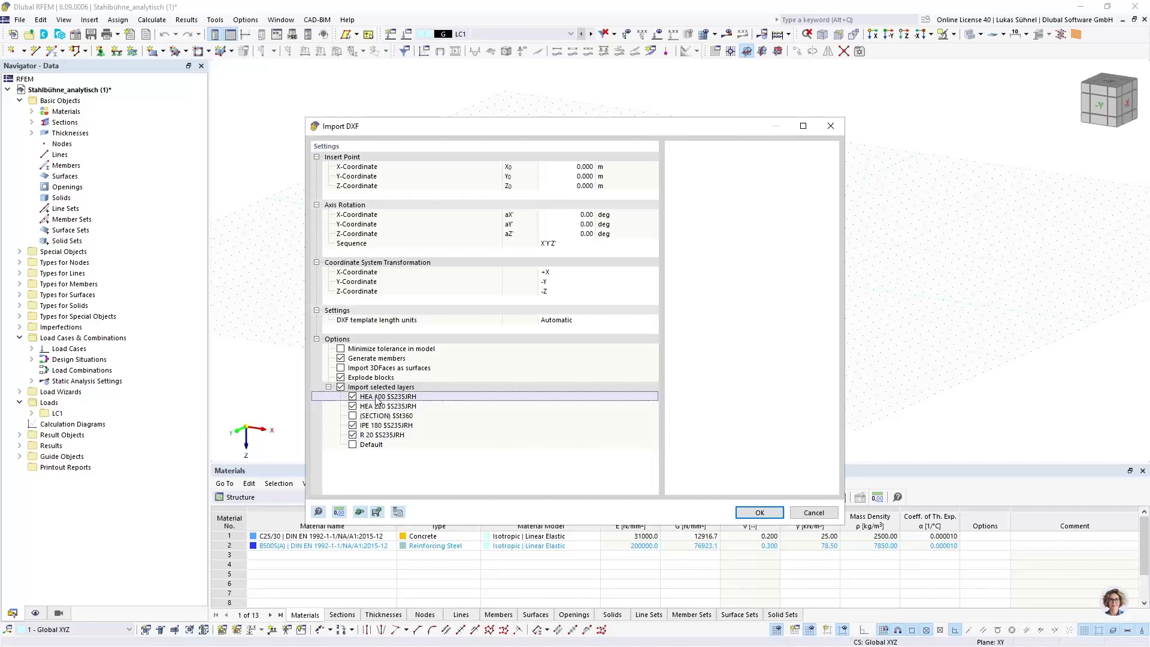
left_click(371, 435)
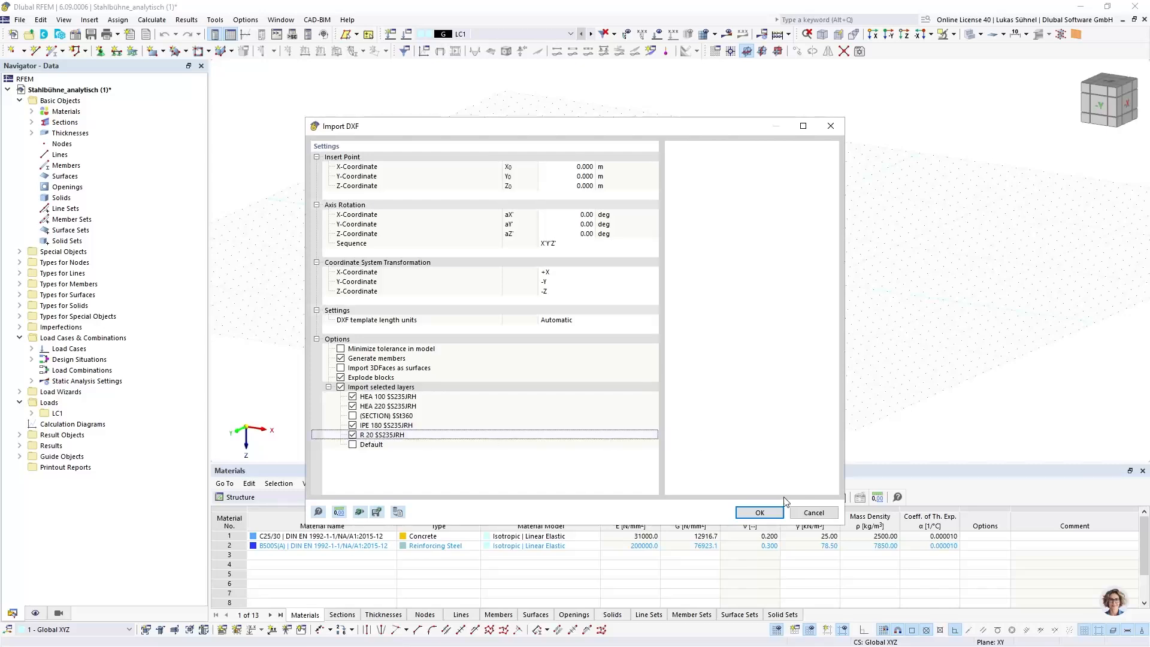
left_click(757, 512)
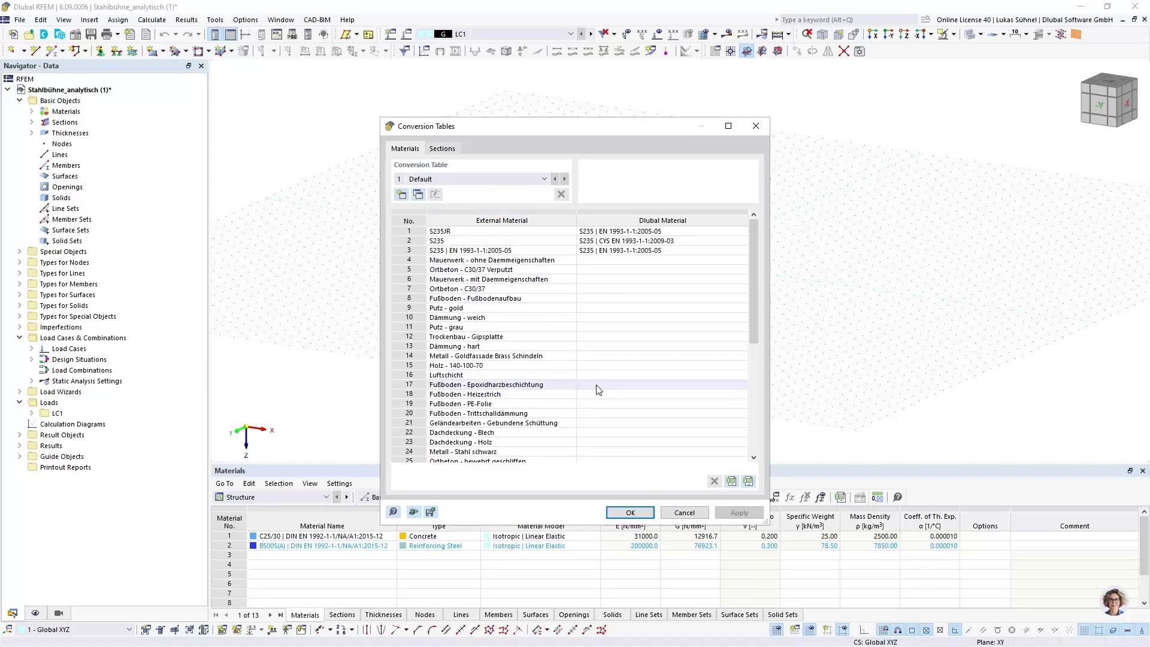
View the material library available for converting the external material Mauerwerk - mit Daemmeigenschaften.
left_click(743, 279)
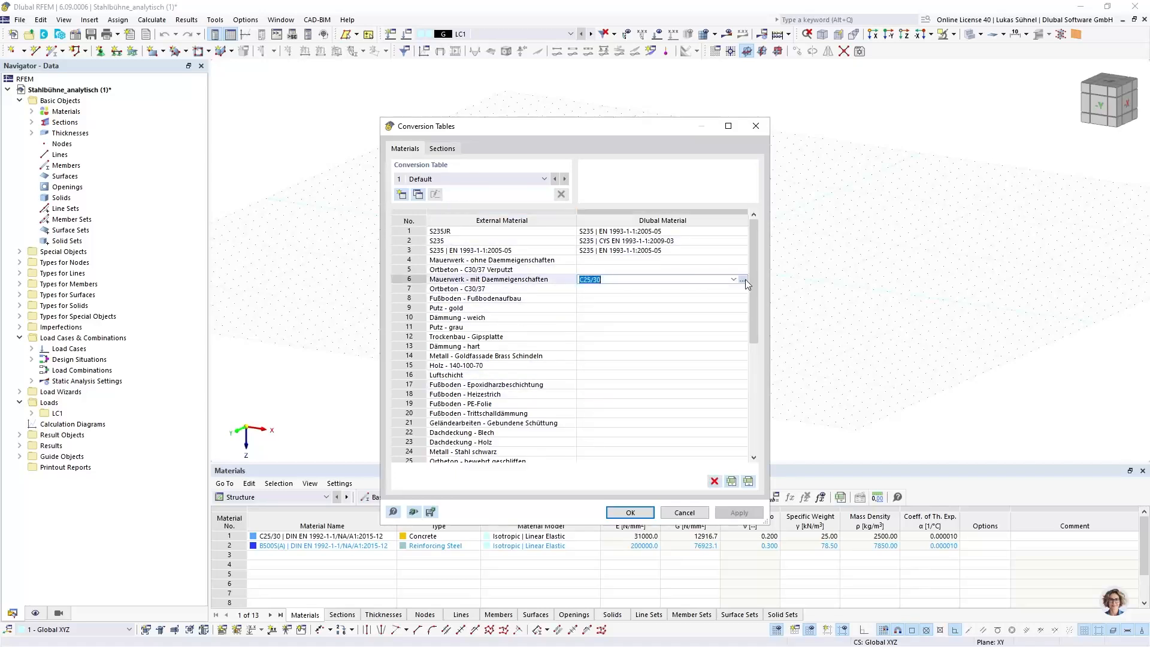
left_click(745, 279)
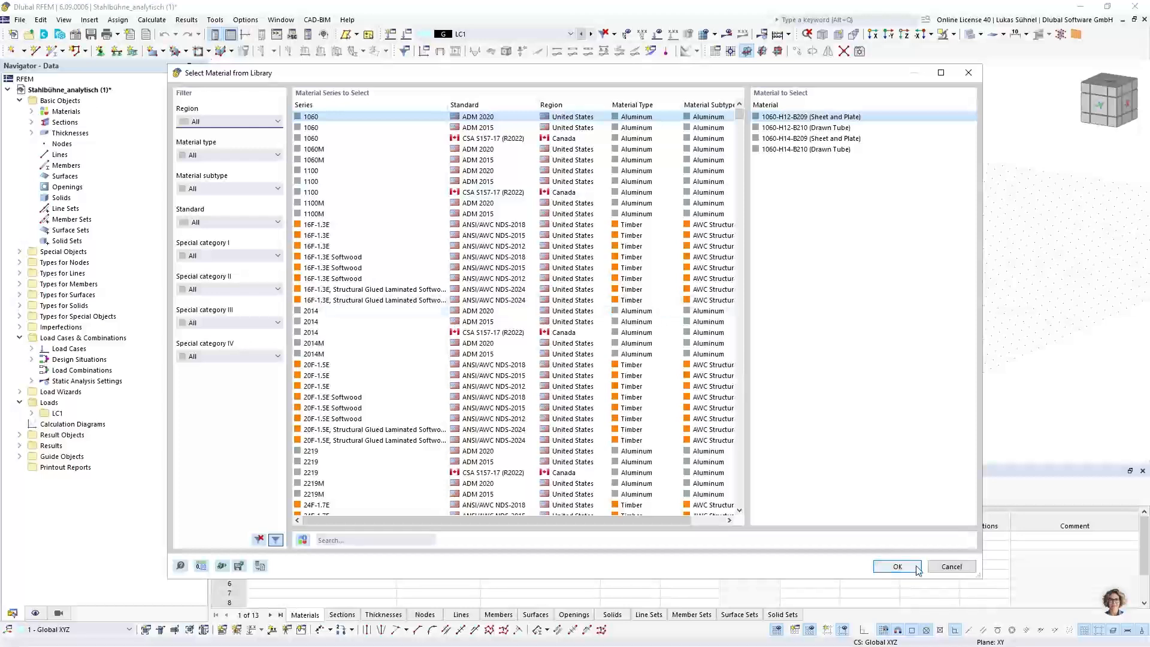
left_click(944, 563)
Review the section conversion table and complete the DXF import.
left_click(441, 149)
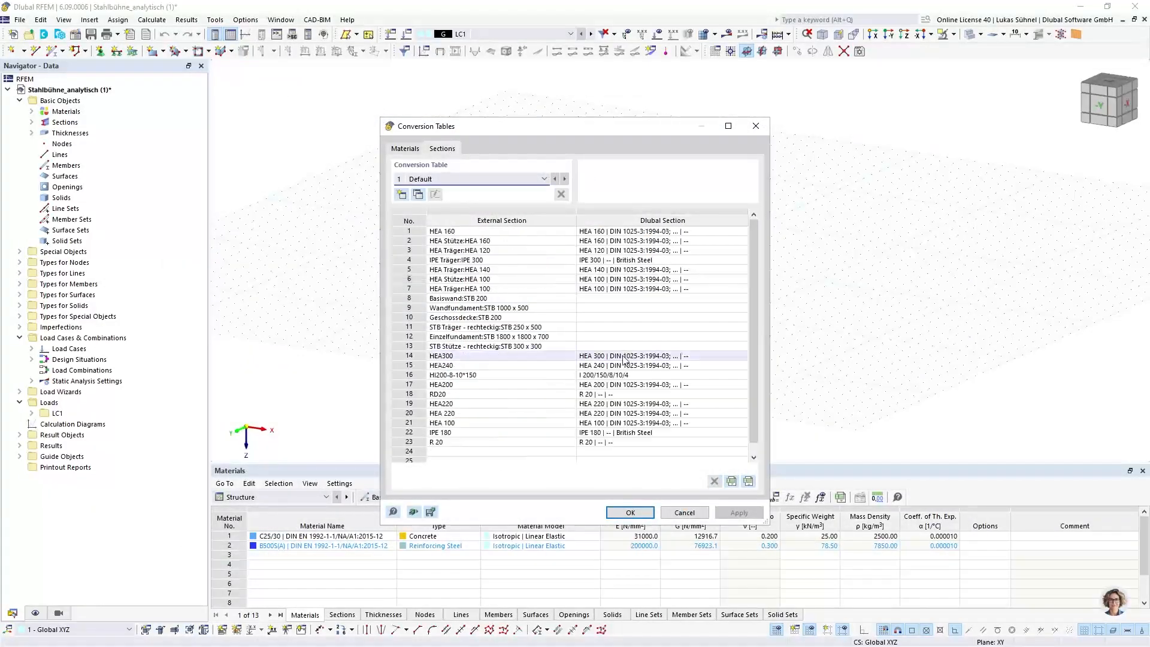
left_click(640, 515)
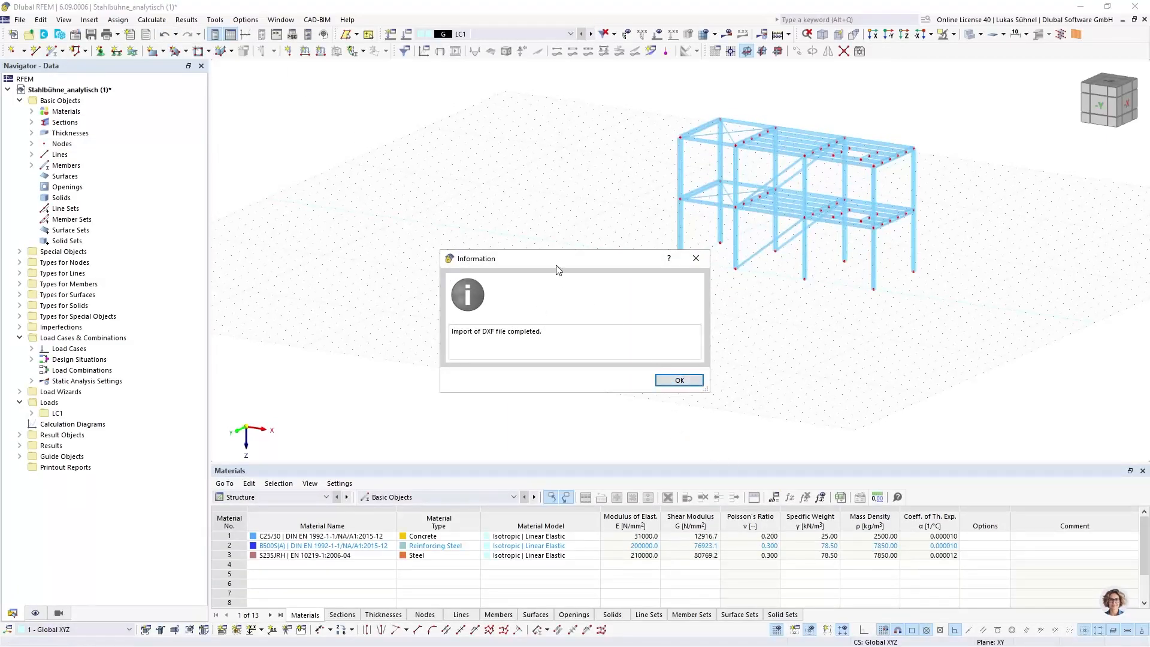
left_click_drag(556, 263, 462, 165)
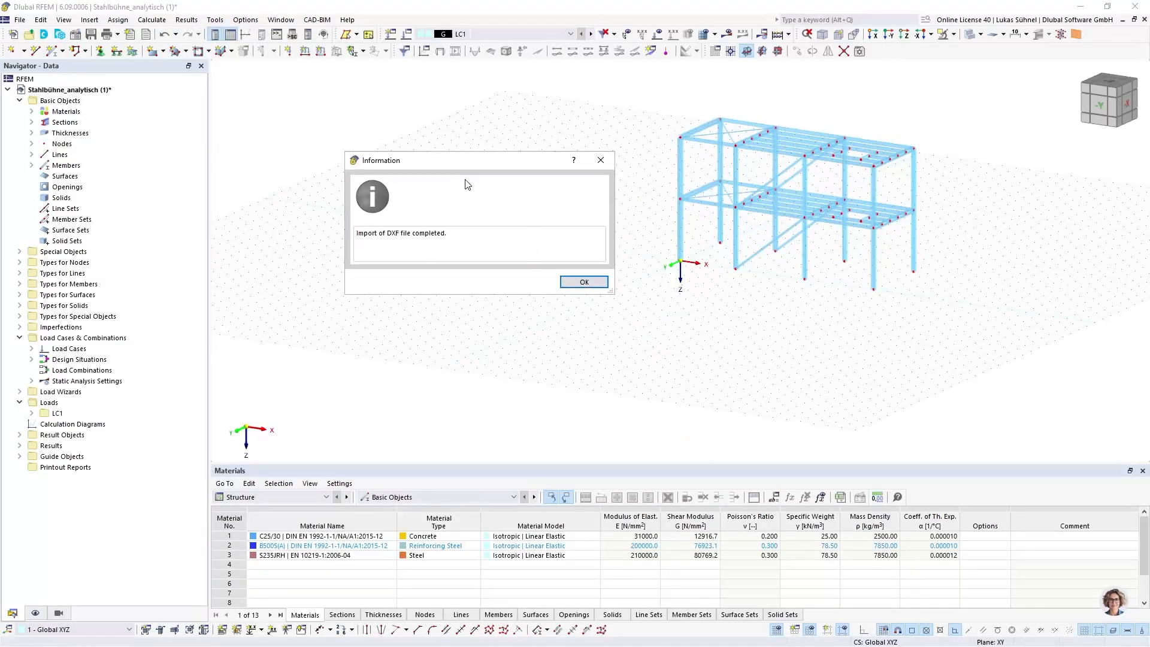
left_click(574, 284)
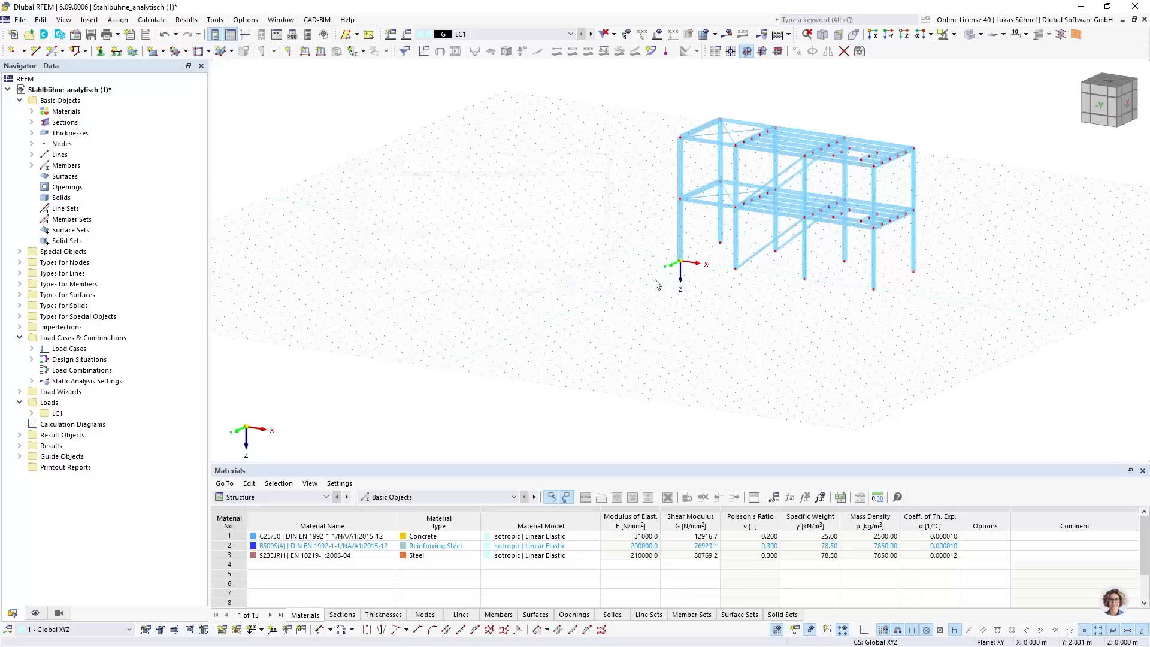
Switch to the display settings and collapse all of their categories.
middle_click_drag(609, 240, 469, 295)
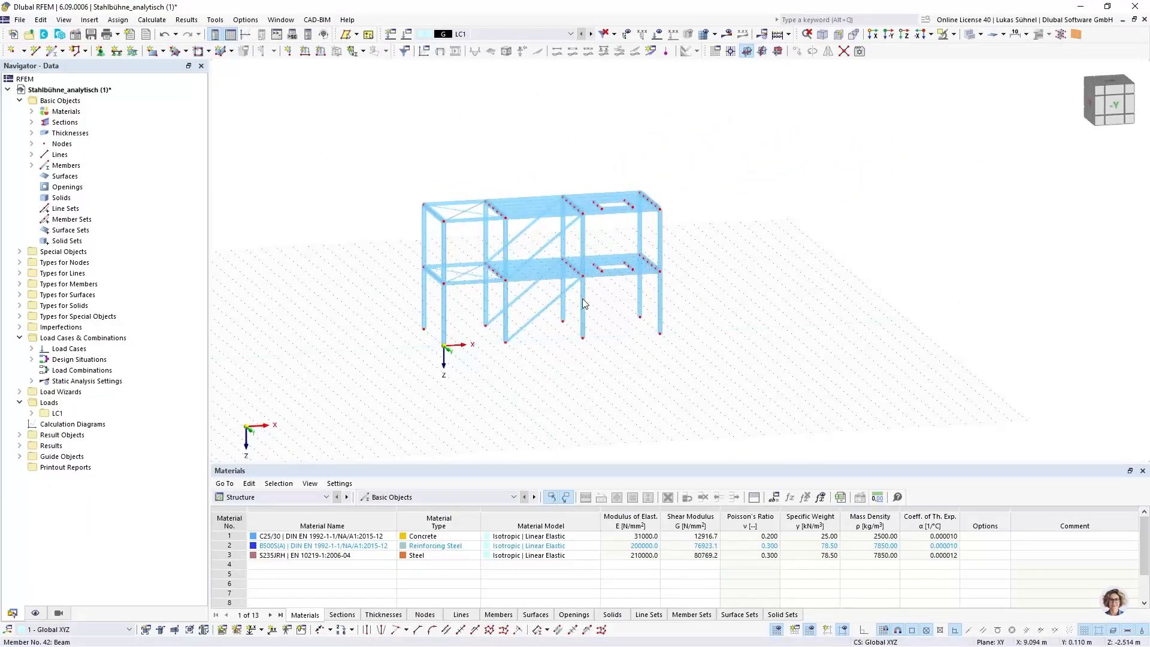
scroll(539, 278, "up", 4)
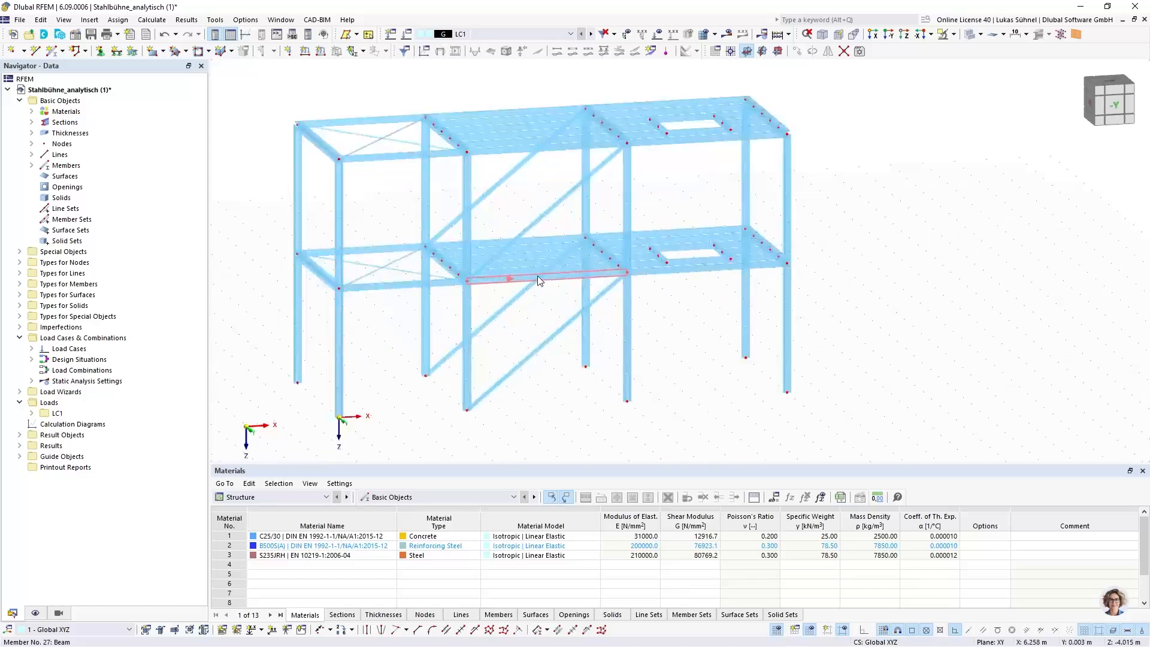
middle_click_drag(513, 325, 516, 359)
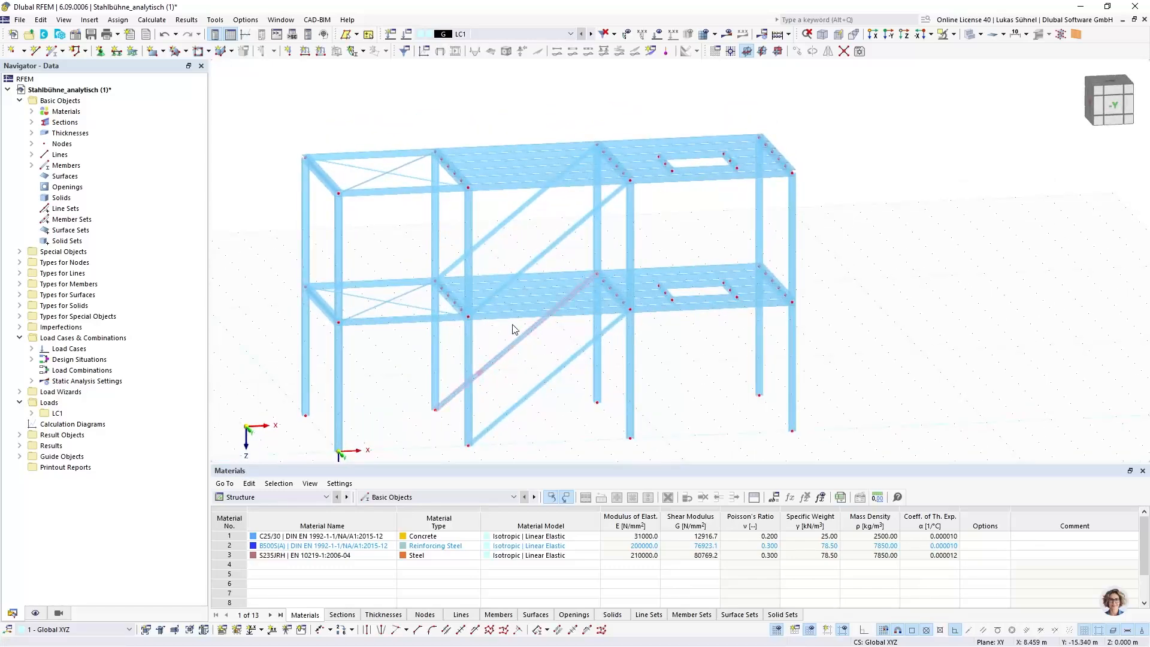
middle_click_drag(265, 236, 380, 236)
middle_click_drag(354, 284, 330, 259)
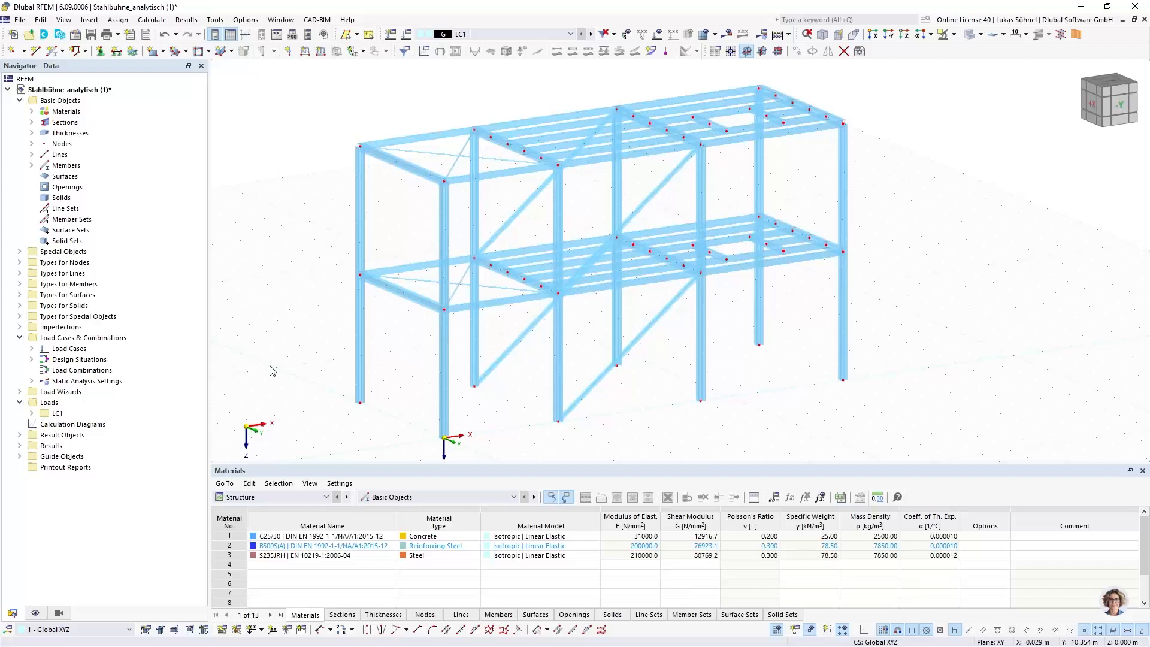
left_click(36, 612)
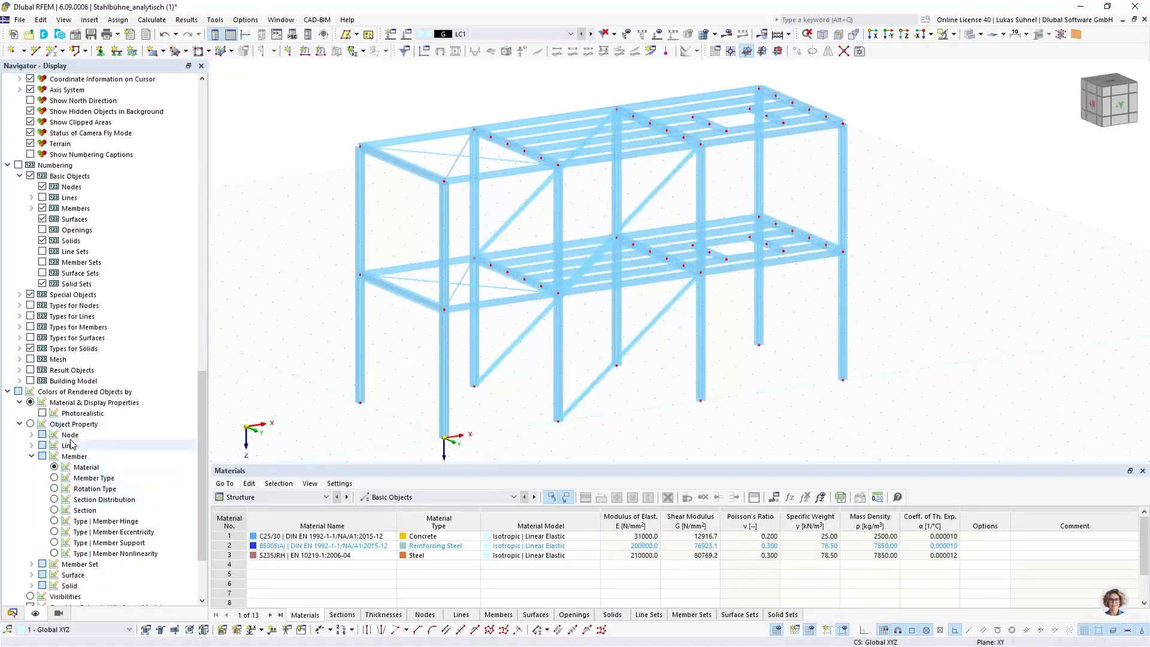
right_click(119, 359)
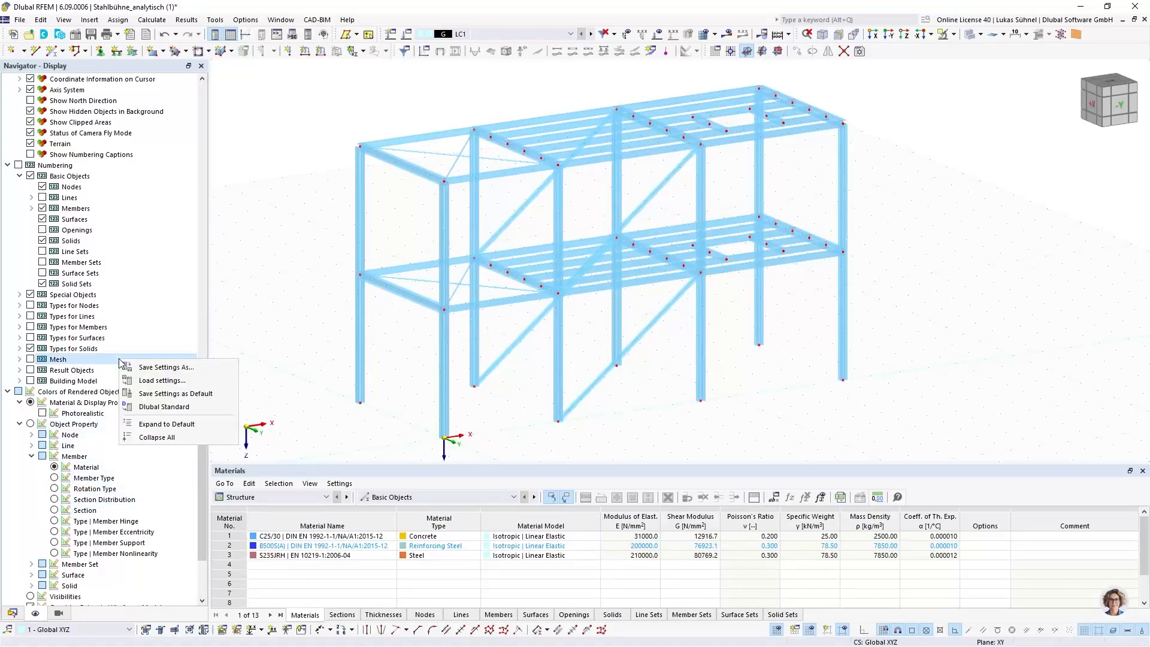
left_click(157, 437)
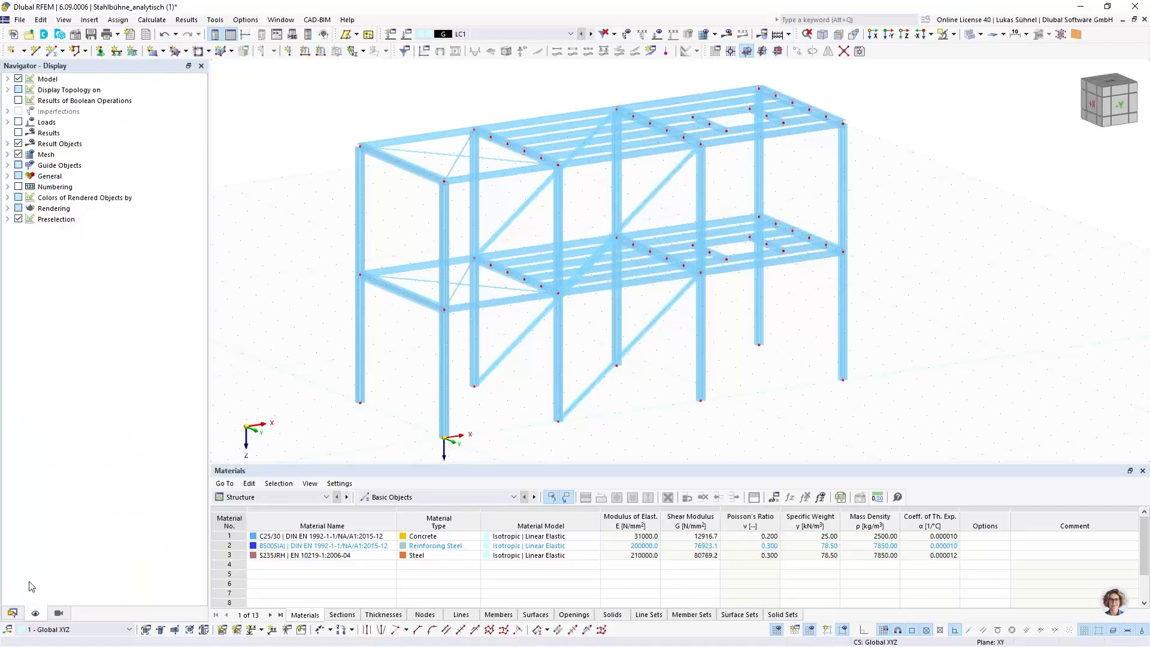
Color the rendered members by section as object property and show the frame with its full section shapes.
left_click(7, 199)
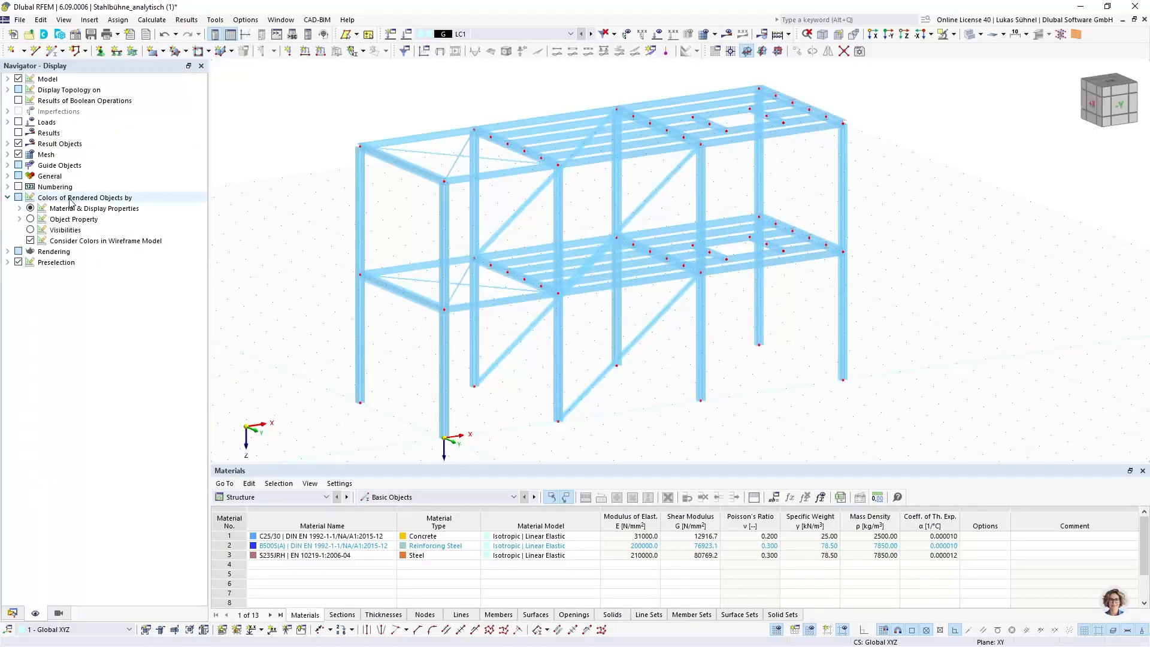
left_click(20, 209)
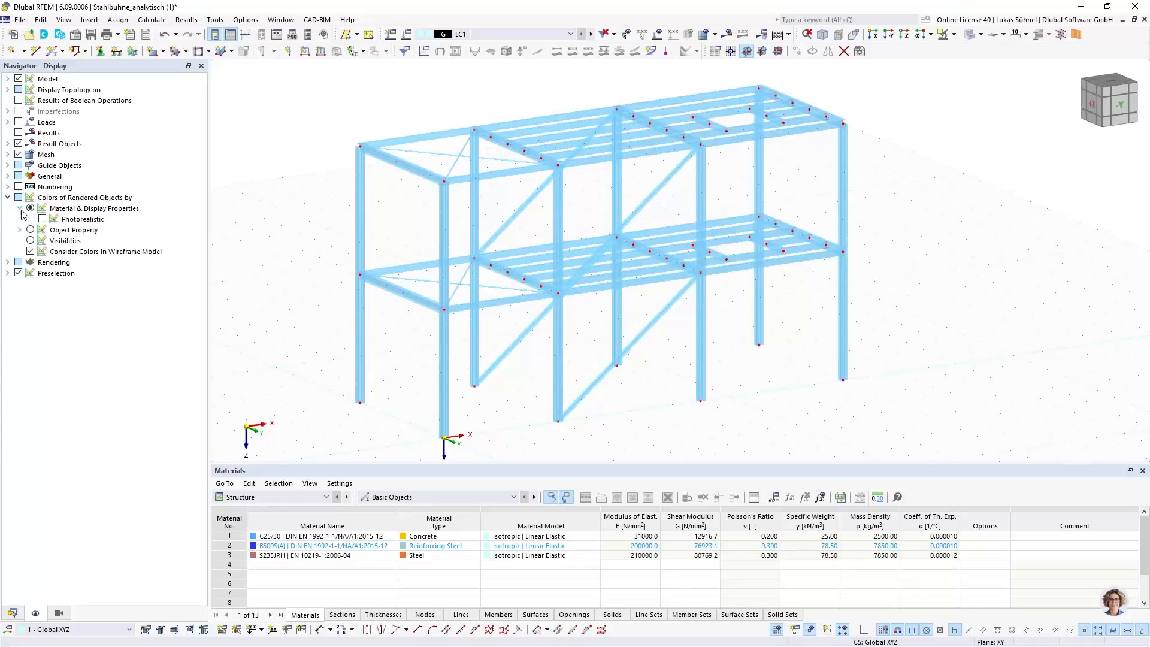
left_click(20, 230)
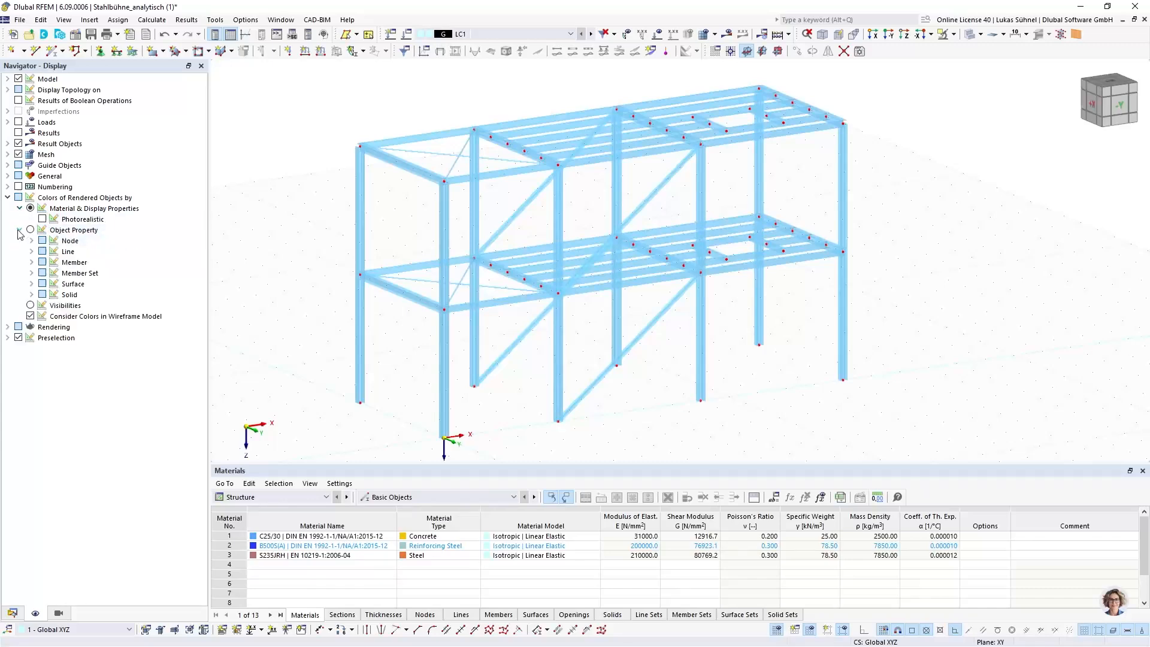
left_click(32, 263)
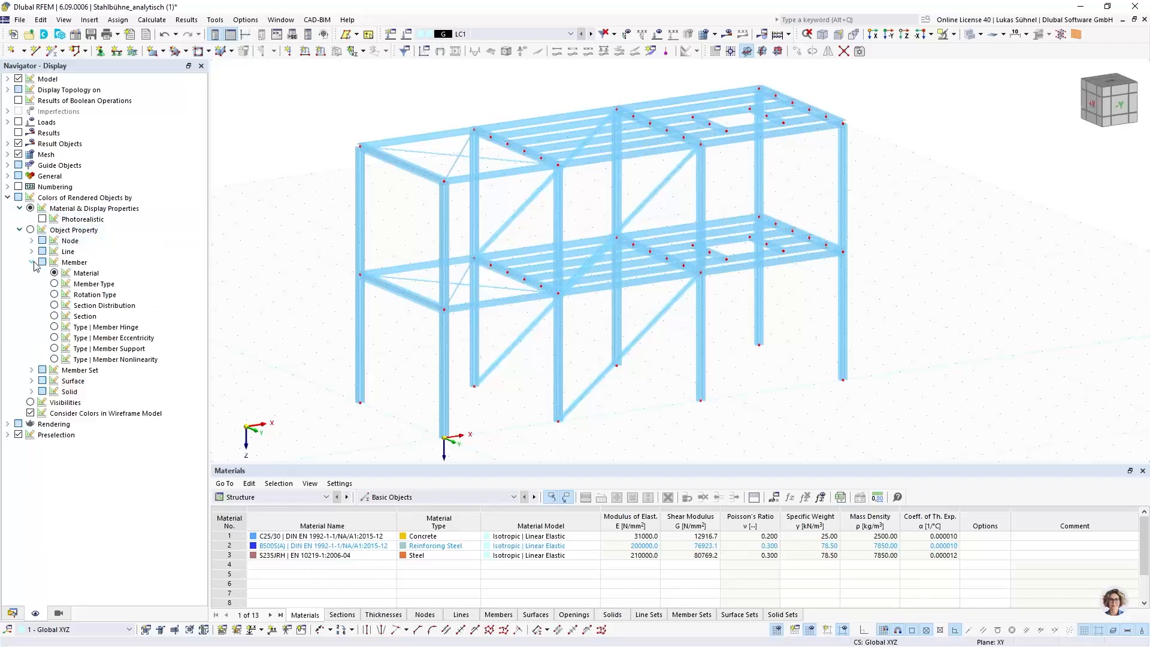
left_click(54, 316)
left_click(970, 35)
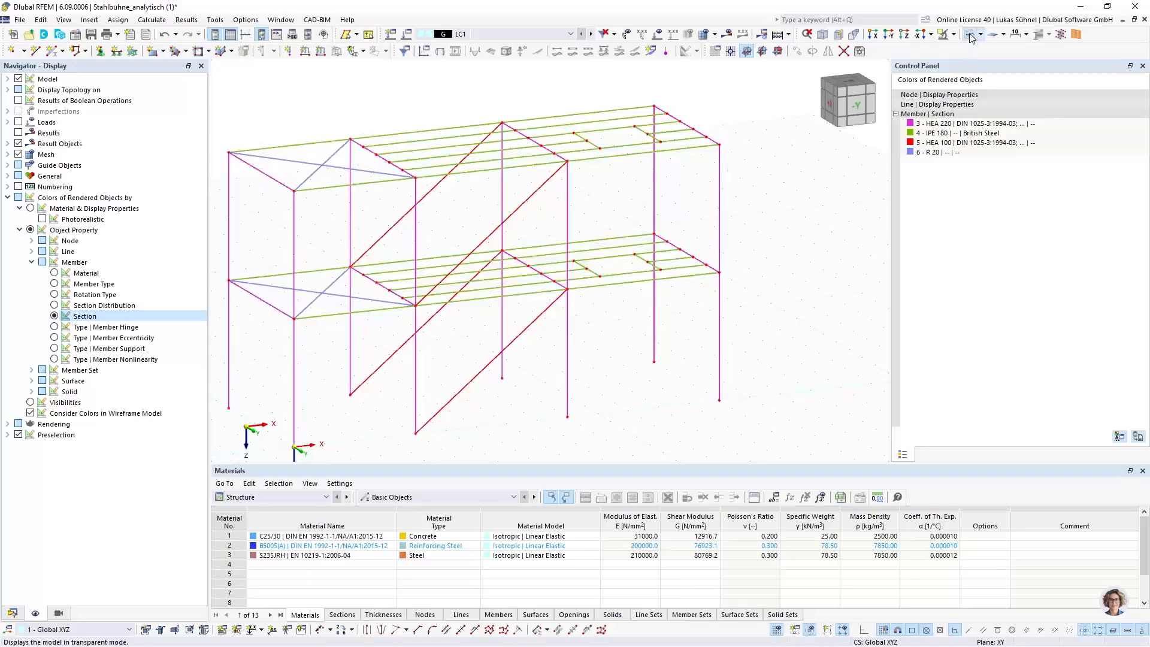
left_click(970, 37)
mouse_move(552, 282)
middle_mouse_down()
mouse_move(564, 290)
mouse_move(533, 303)
mouse_move(547, 281)
middle_mouse_up()
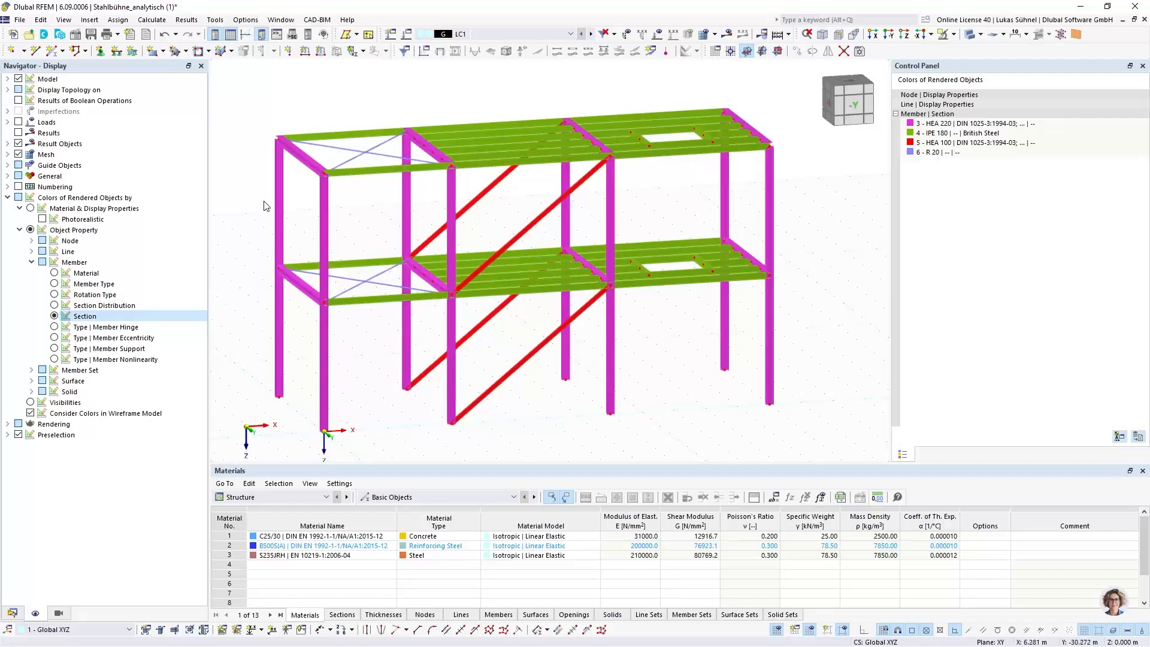
Run the model check for identical nodes, try a different tolerance, and leave the check without applying changes.
left_click(224, 23)
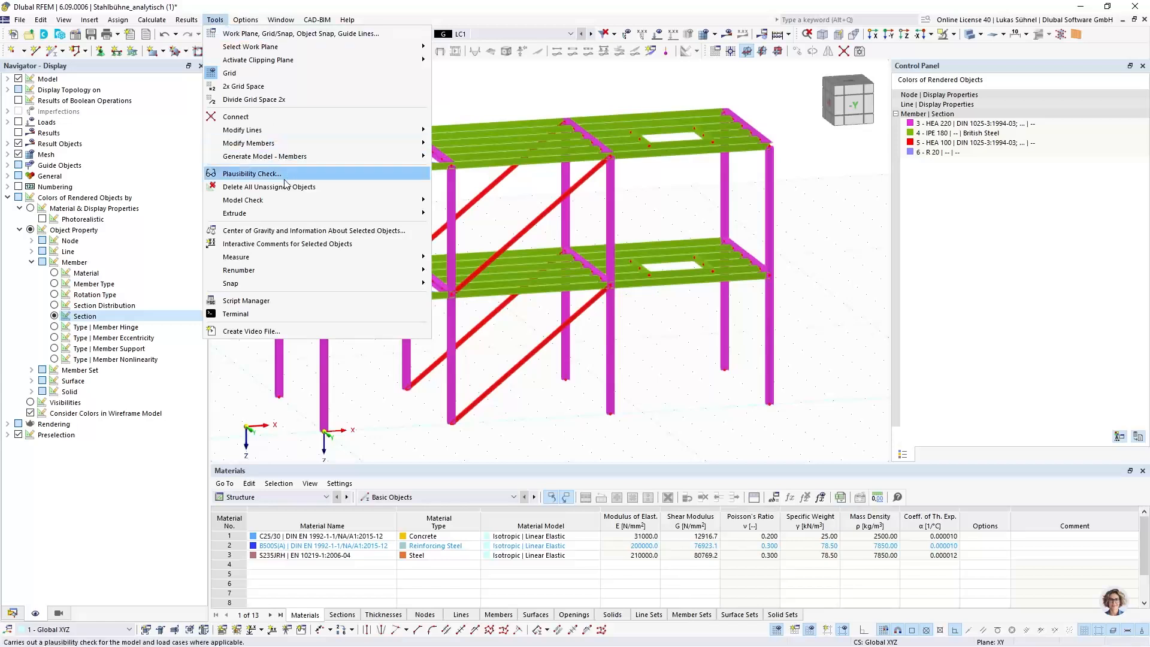
mouse_move(383, 199)
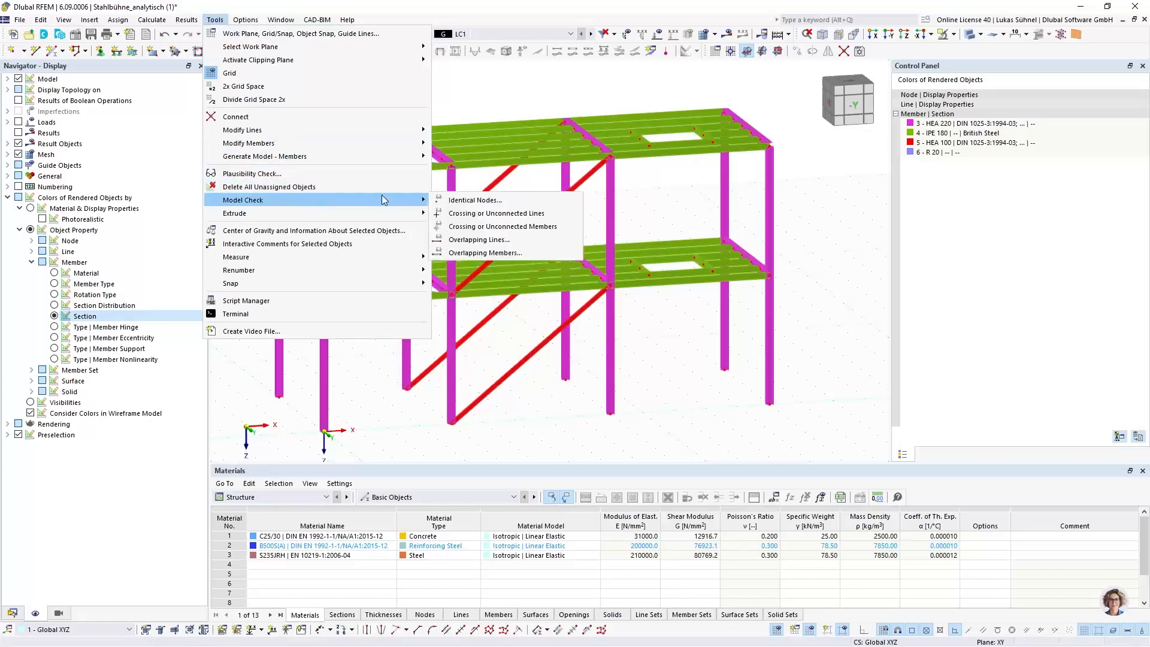
left_click(476, 200)
left_click_drag(483, 204, 780, 197)
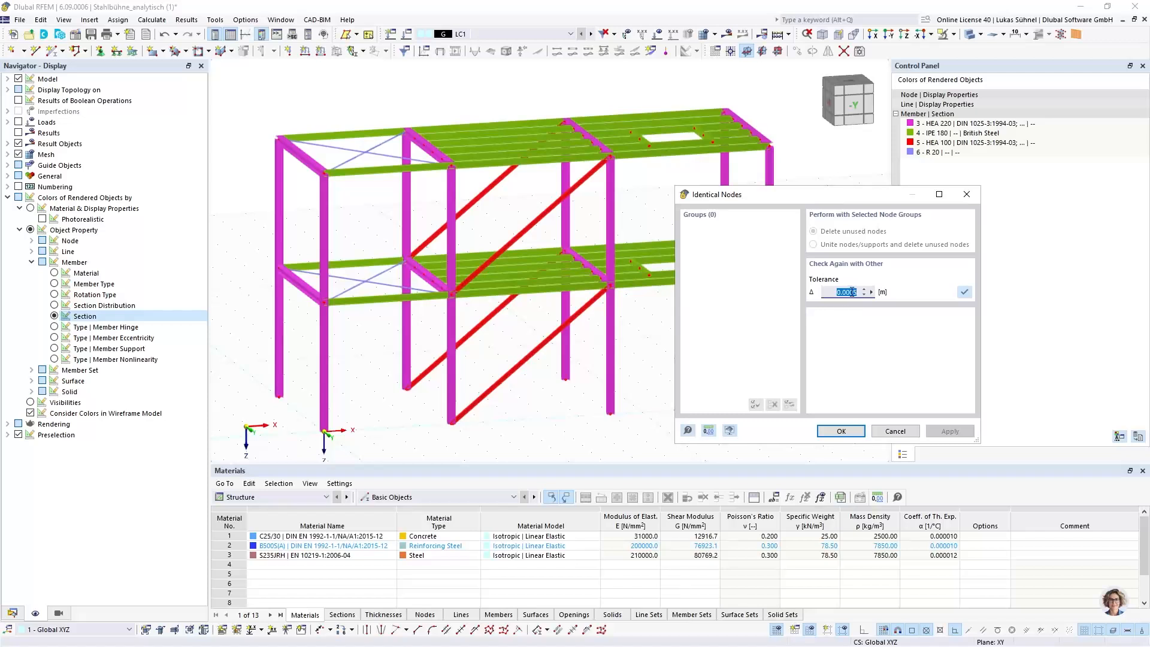
left_click_drag(851, 292, 922, 295)
type("11")
key("Tab")
left_click(894, 431)
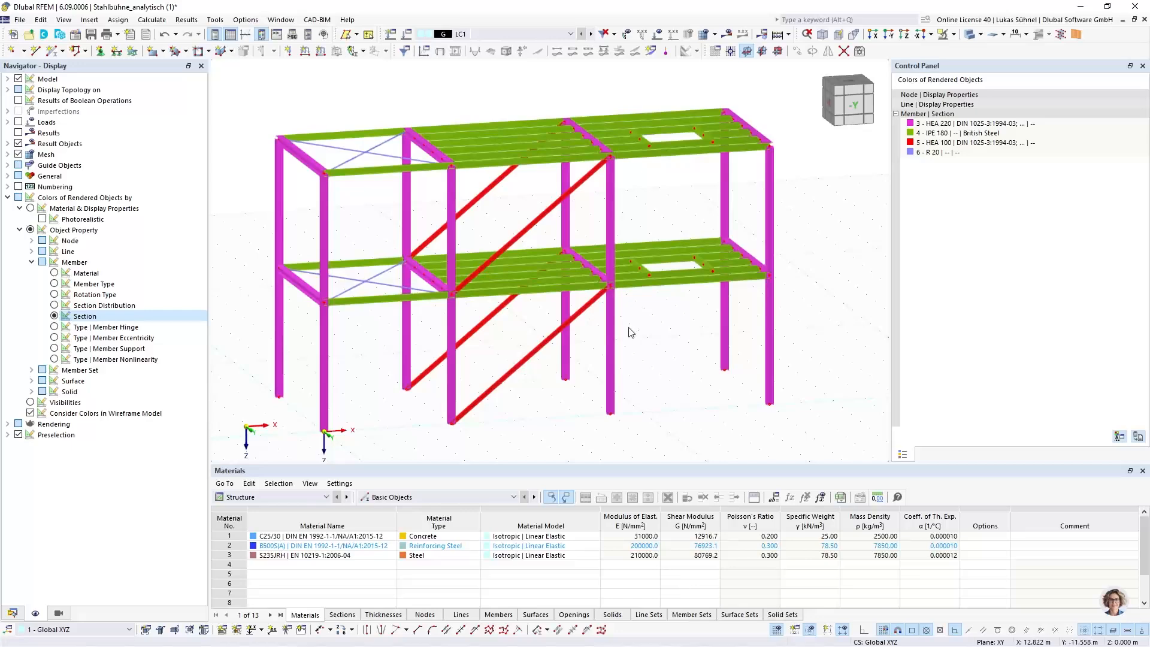
Return to the model data and look over the members entry and the whole imported steel frame.
middle_click_drag(649, 302, 692, 309, "ctrl")
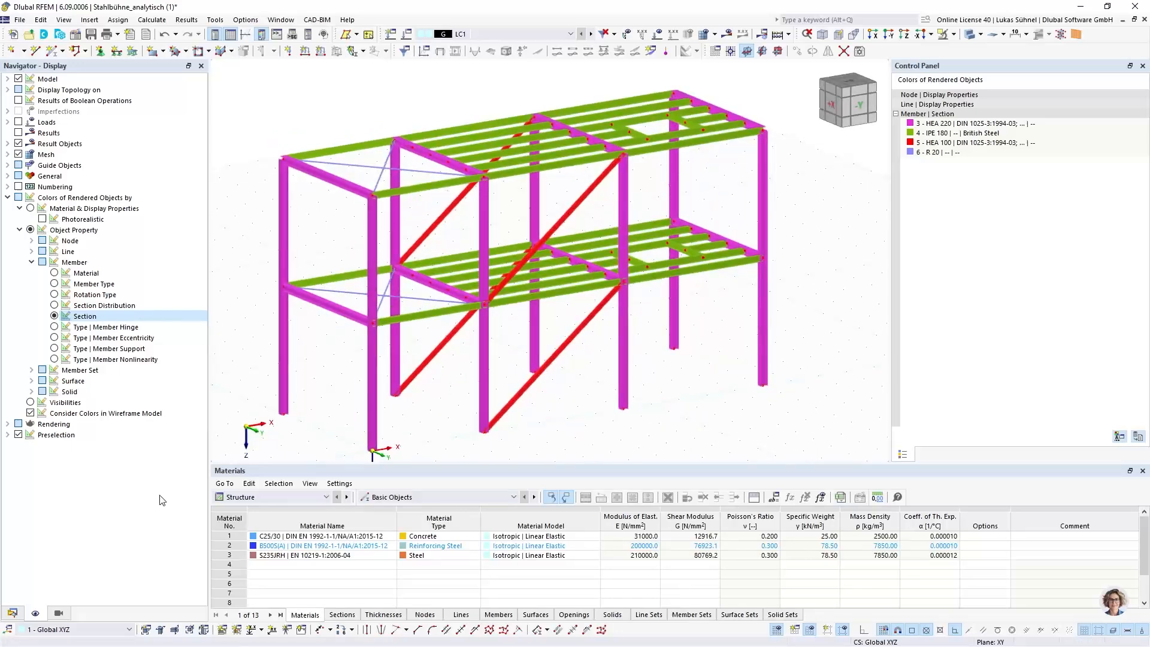
left_click(13, 613)
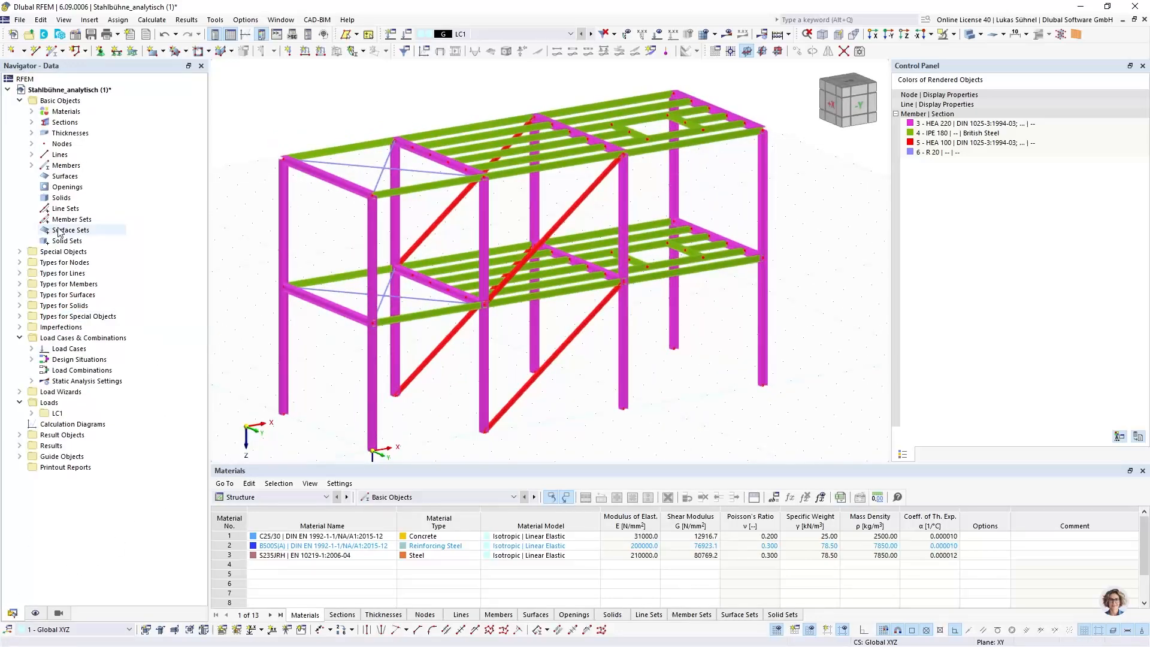
left_click(32, 165)
left_click(31, 165)
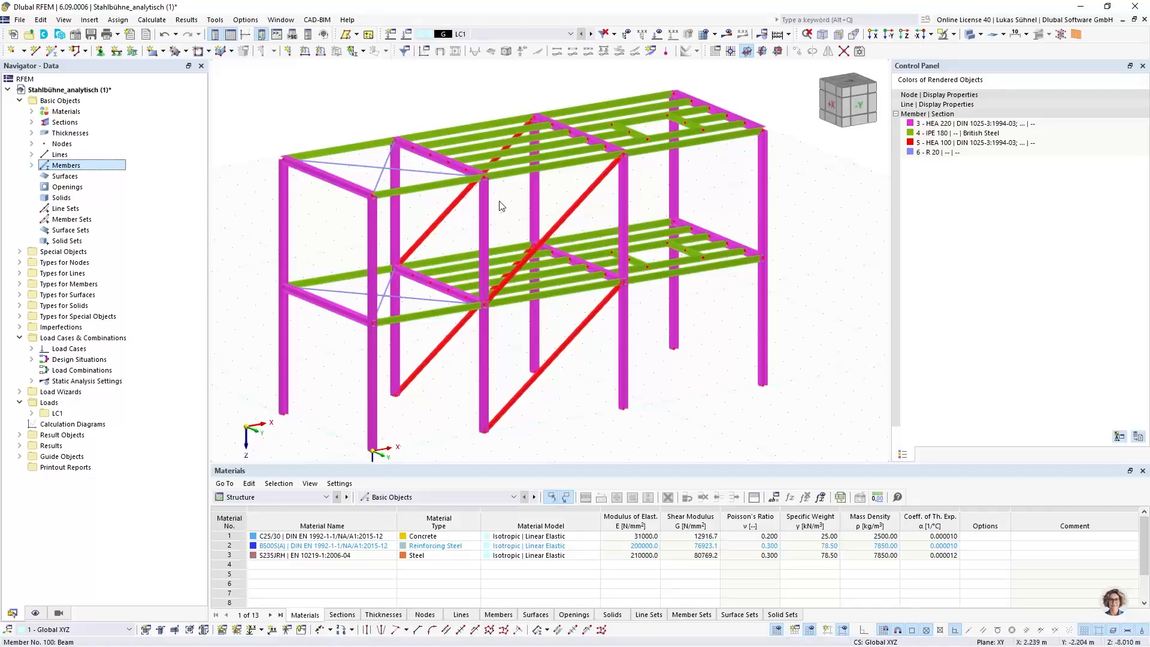
scroll(517, 305, "down", 3)
middle_click_drag(559, 373, 515, 390, "ctrl")
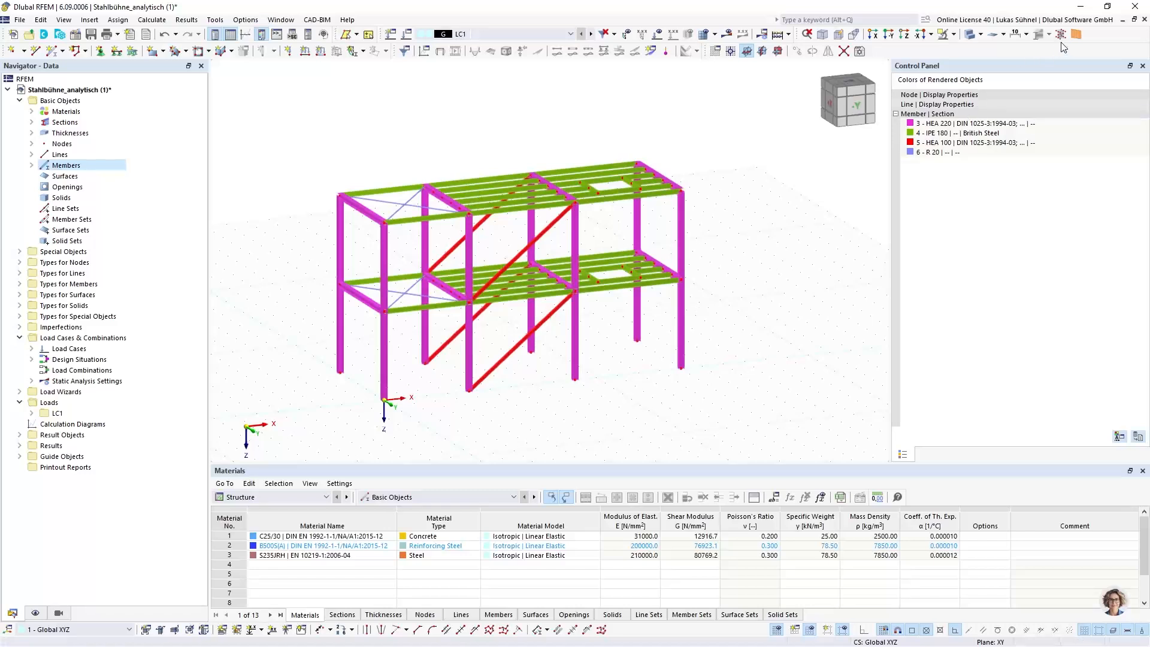
Close the imported steel platform model without saving it and open 01_DXF_Export.rf6.
left_click(1144, 20)
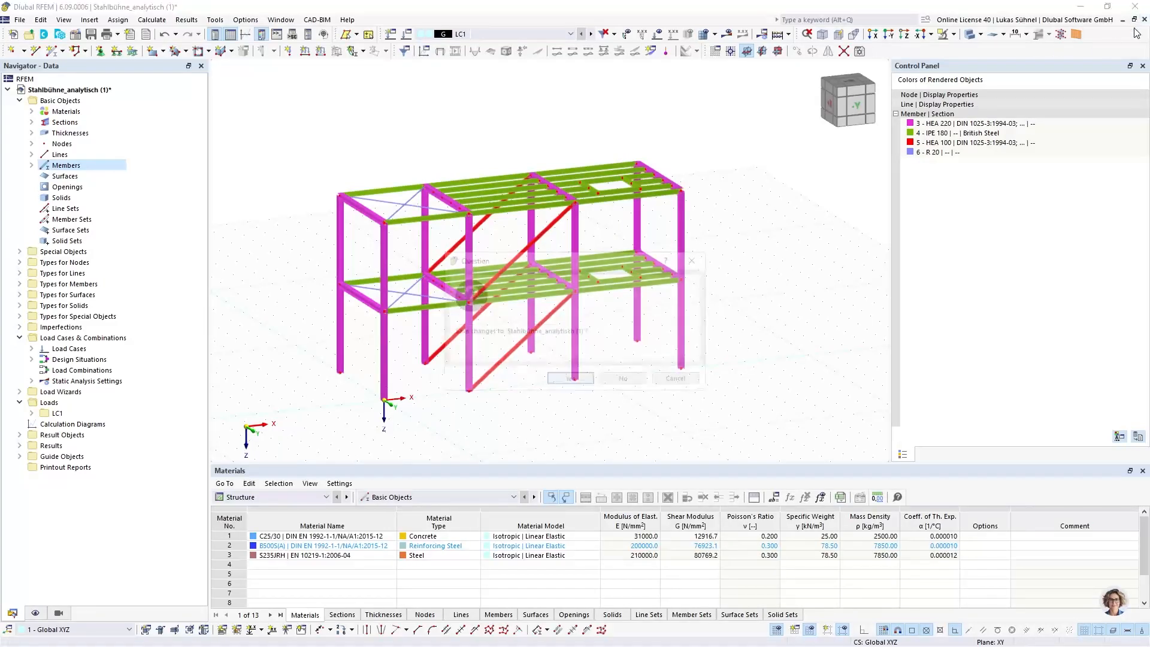
left_click(621, 378)
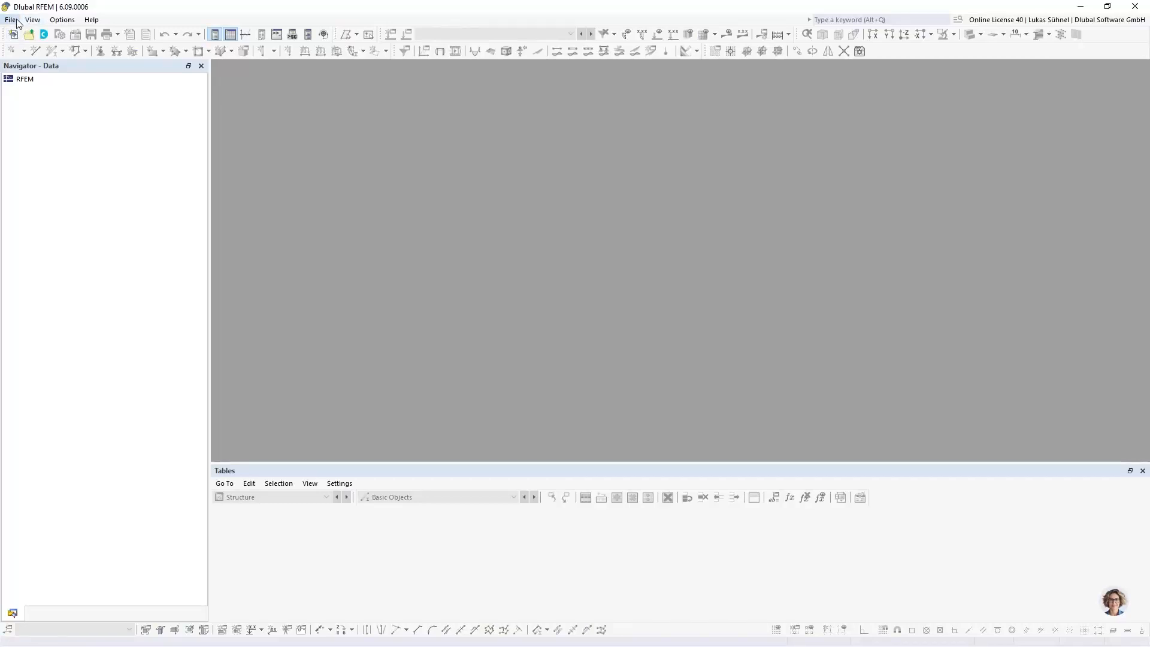
left_click(15, 20)
left_click(31, 47)
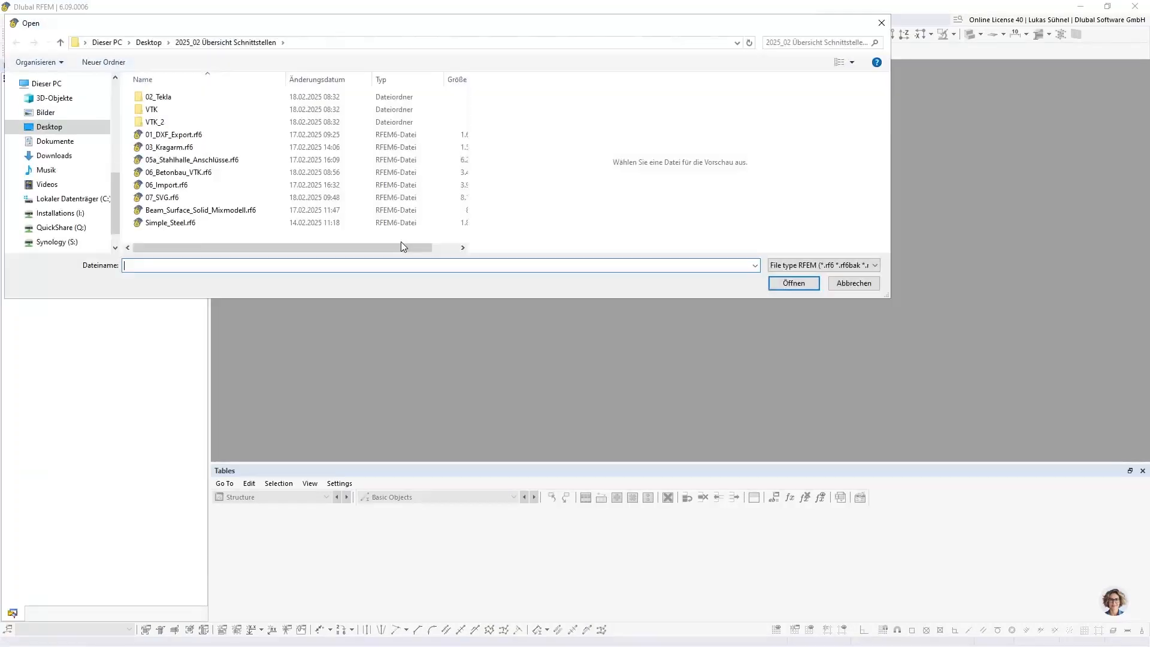
left_click(174, 134)
left_click(779, 283)
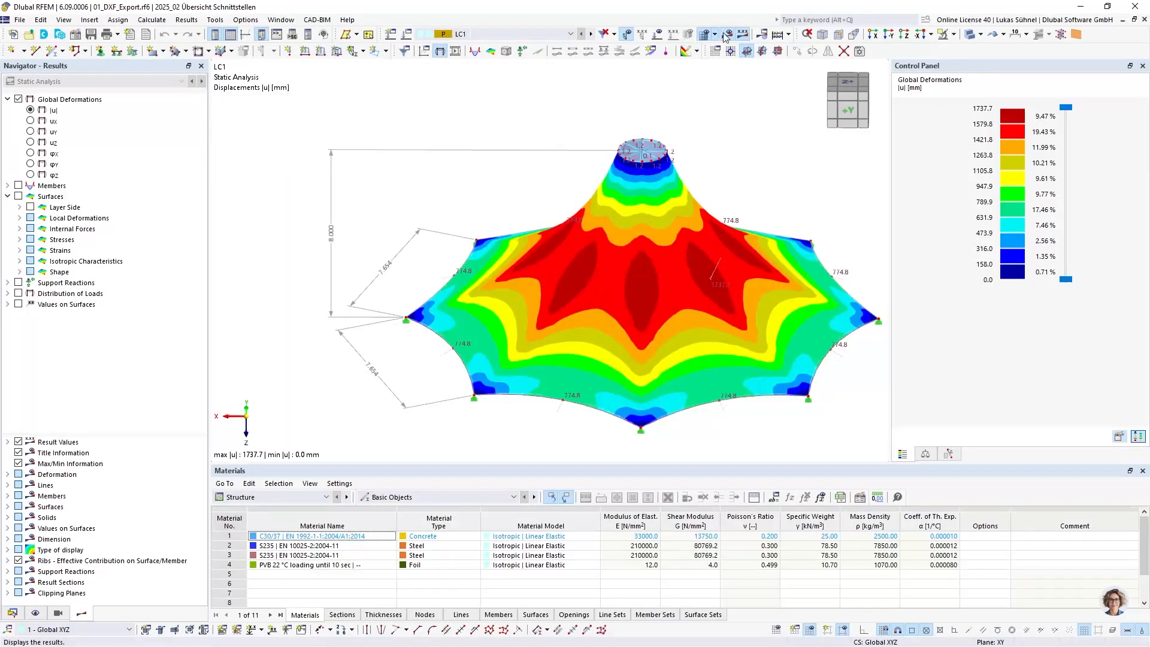
Hide the deformation results and display the membrane model's topology on its original shape.
left_click(725, 34)
middle_click_drag(692, 130, 466, 133)
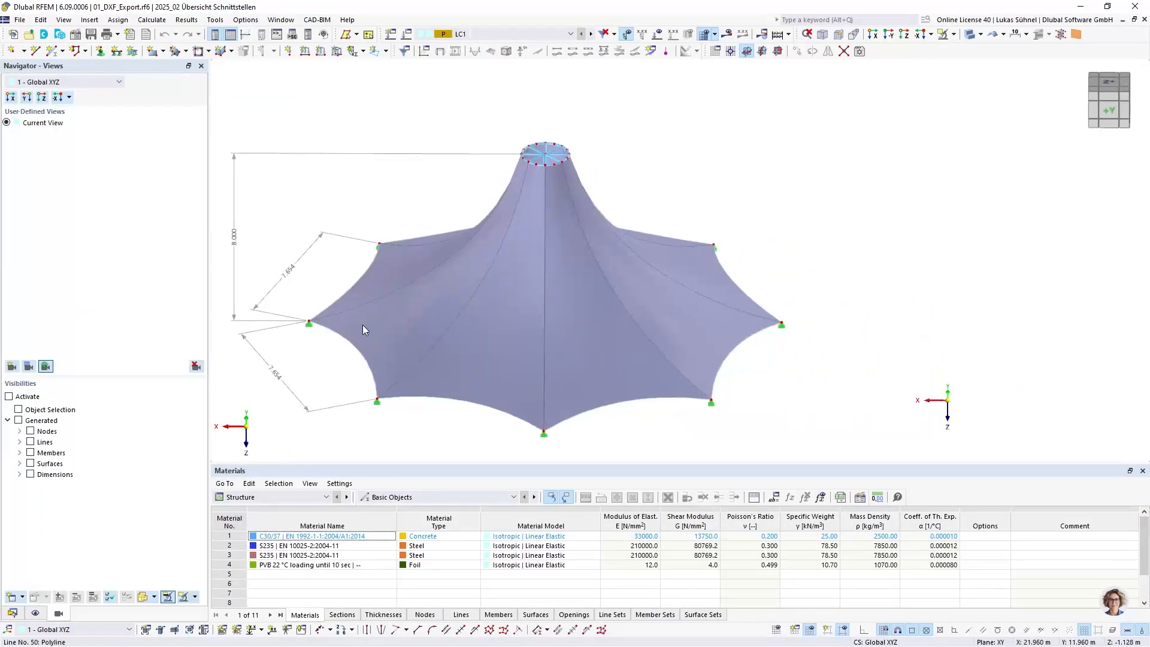
left_click(12, 612)
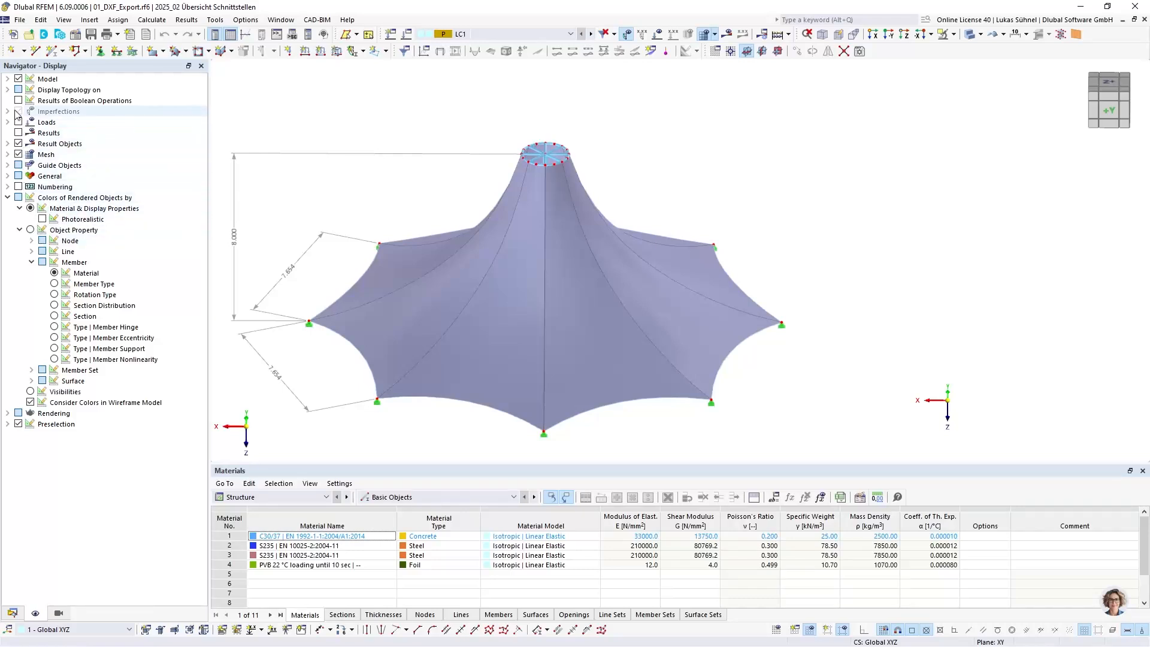
left_click(7, 89)
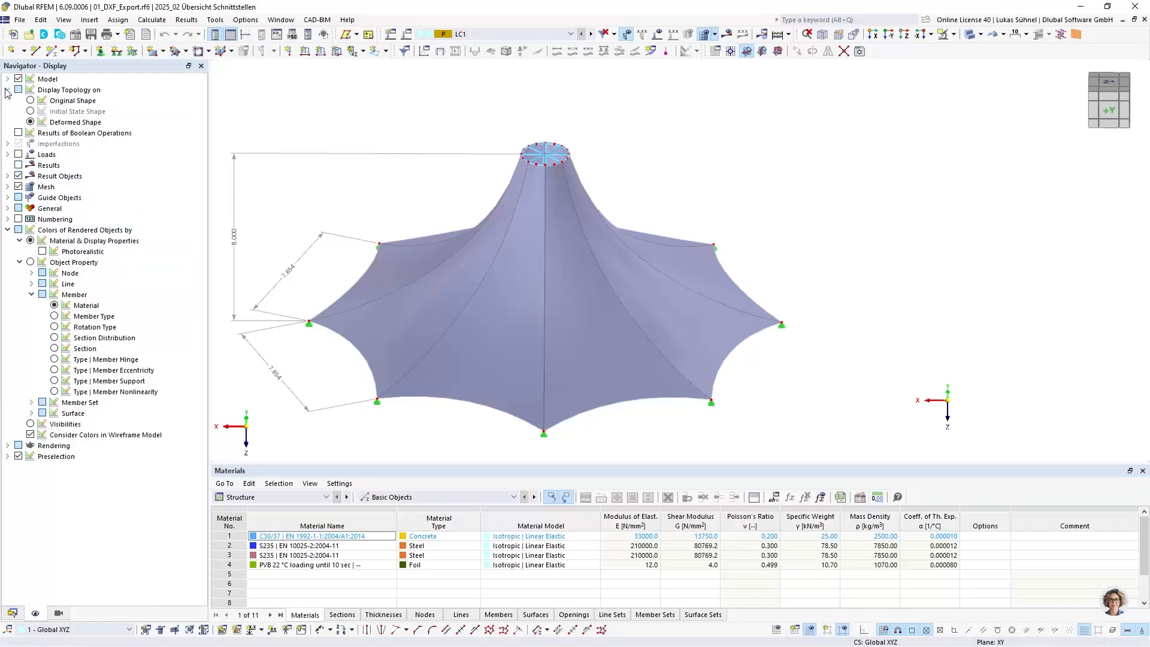
left_click(72, 100)
middle_click_drag(329, 175, 424, 247)
Review the activated add-ons, including Form-Finding, in the model's base data and leave them unchanged.
left_click(12, 613)
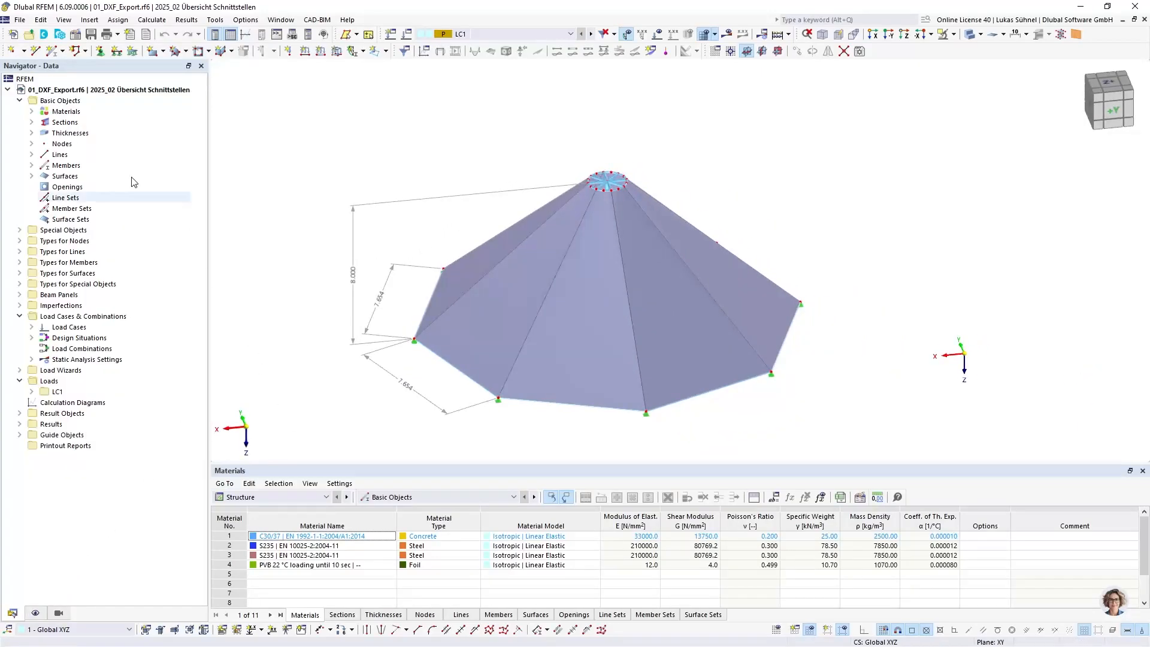
right_click(70, 89)
left_click(102, 97)
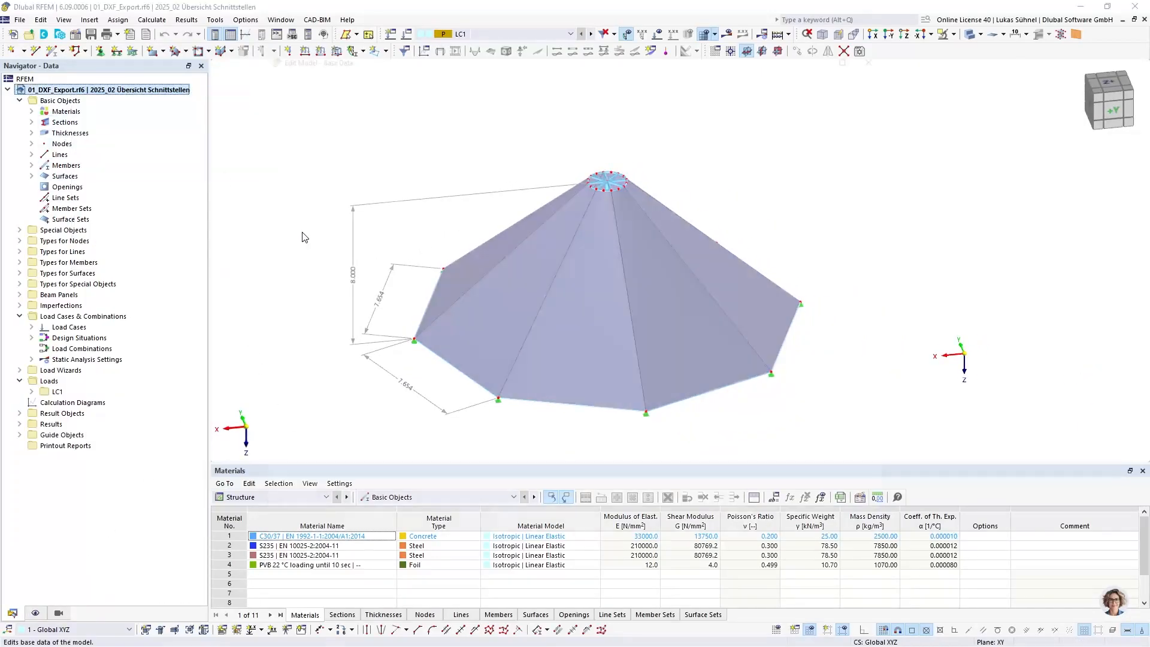
left_click(316, 74)
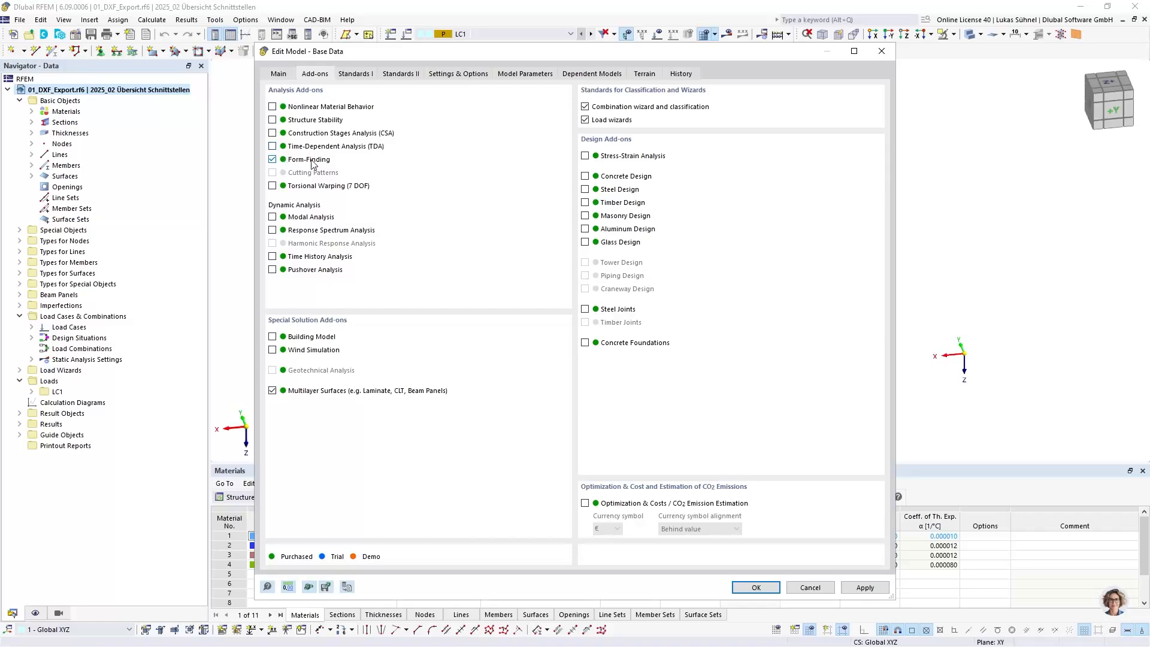
left_click(802, 588)
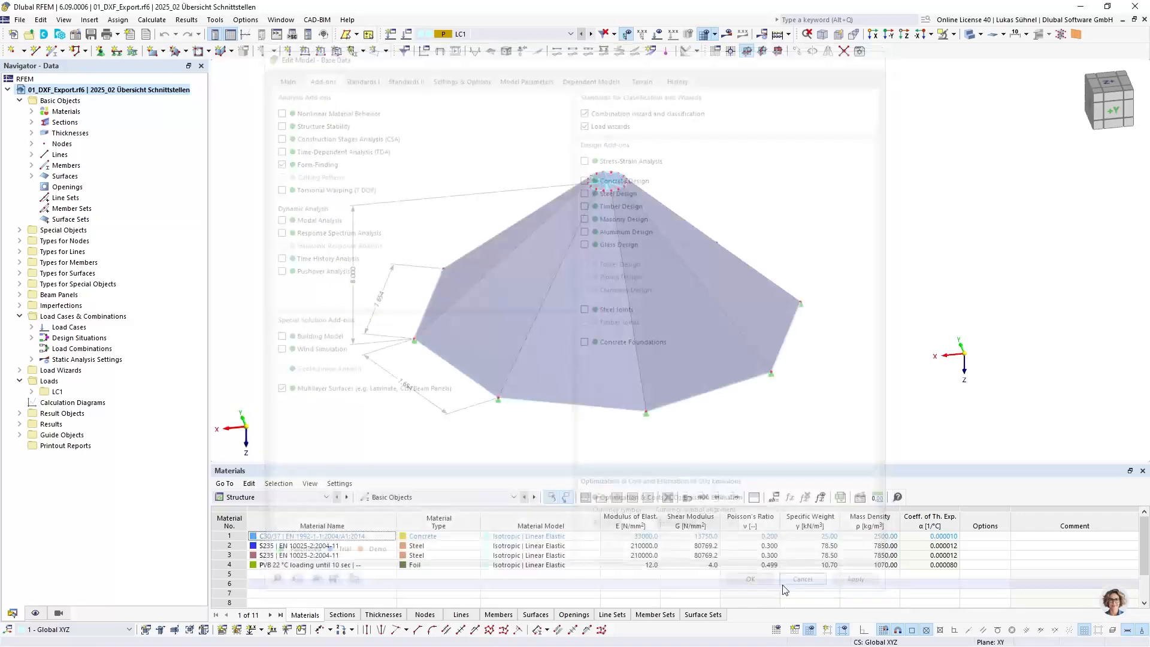
Review the stiffness type, thickness and material of a tent membrane surface, then view the supported lower edge.
middle_click_drag(515, 164, 587, 290, "ctrl")
double_click(589, 296)
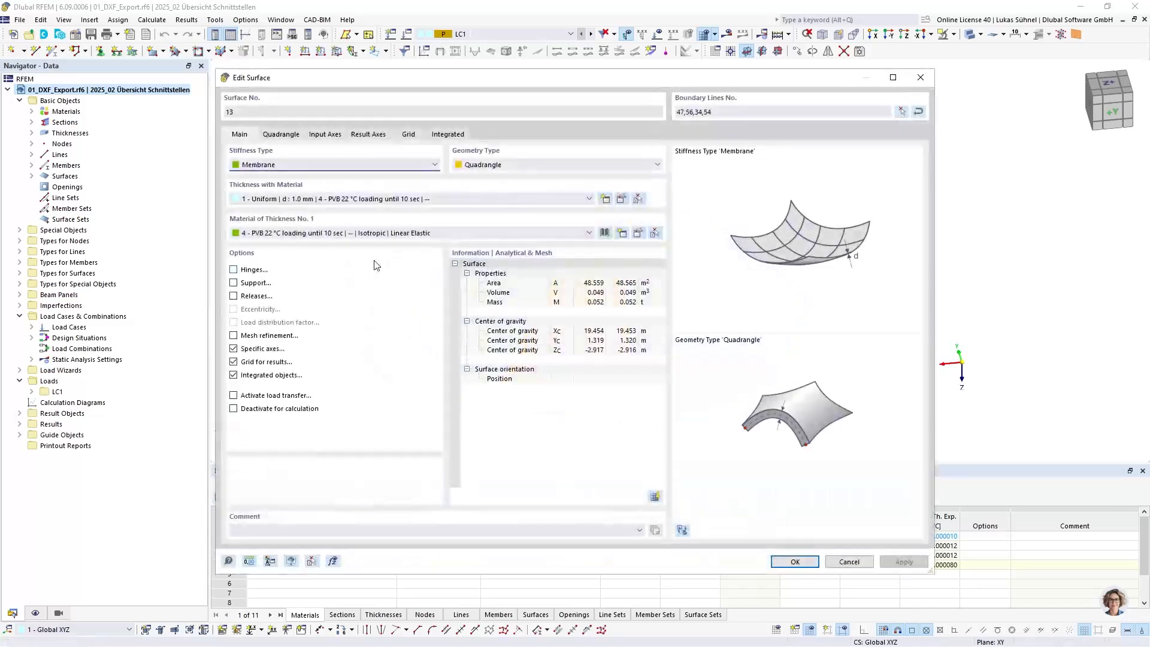
left_click(863, 560)
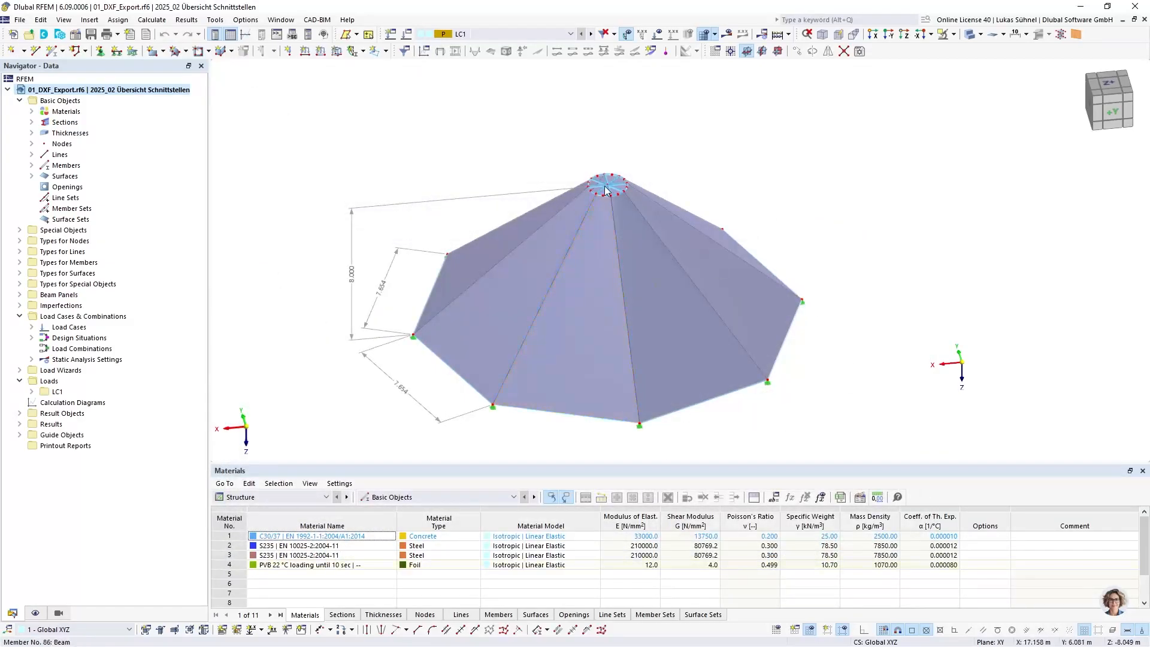
middle_click_drag(566, 393, 519, 405, "ctrl")
scroll(436, 359, "up", 5)
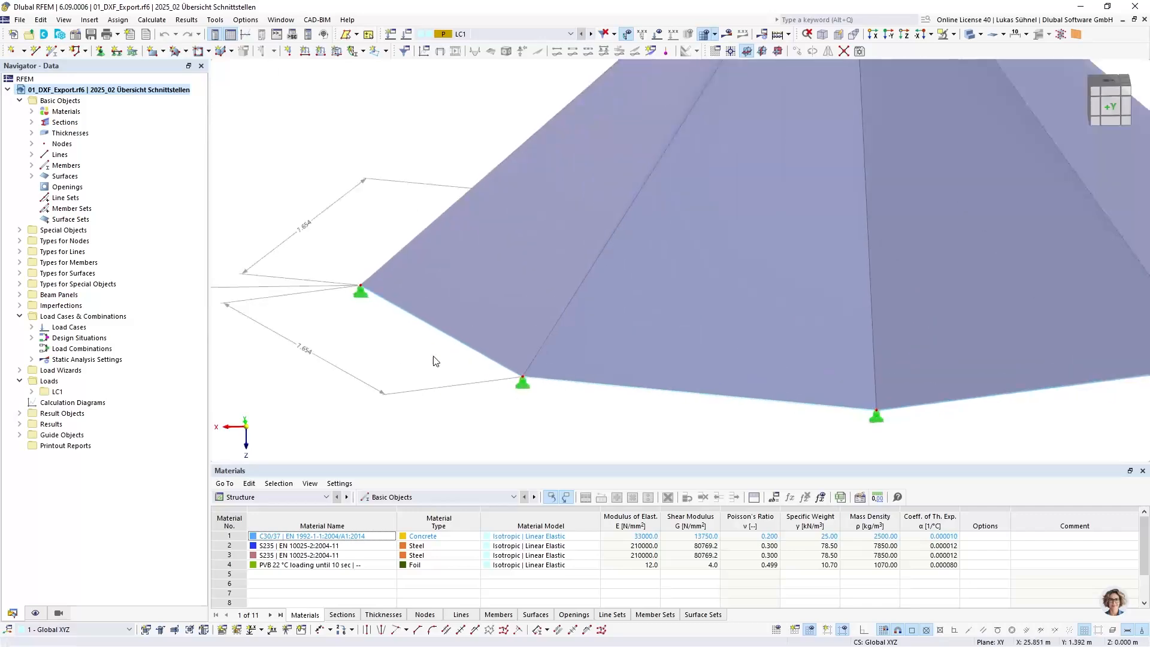
Review the member type and section of a lower-edge cable without changing them, and view the tent's top ring.
mouse_move(419, 325)
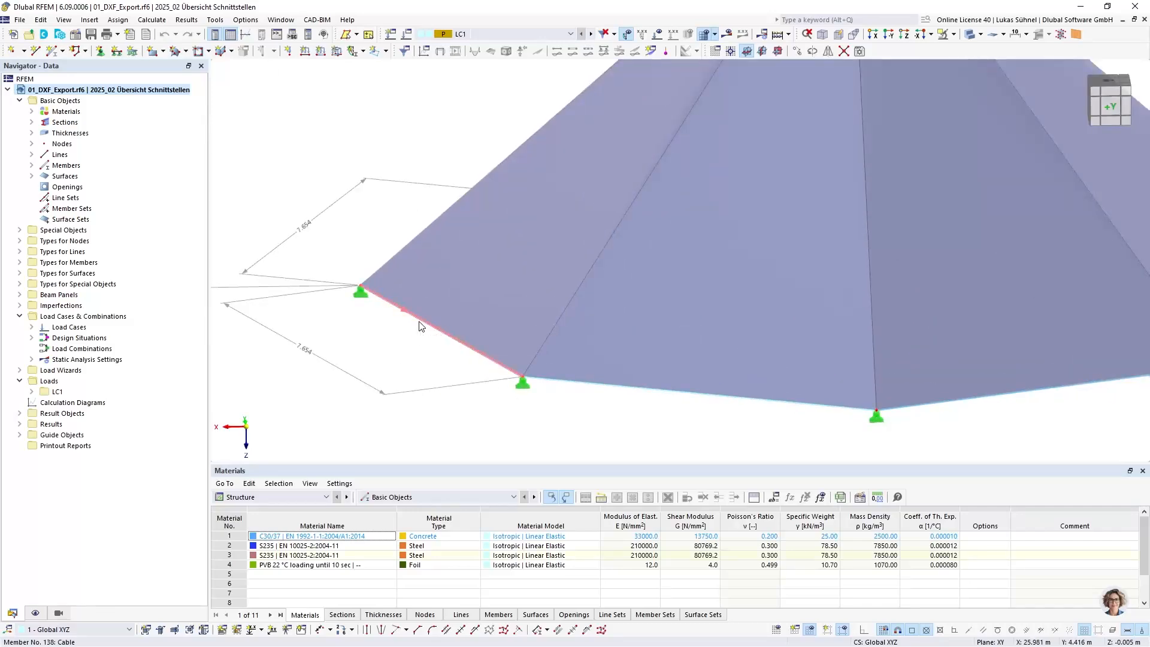
double_click(418, 328)
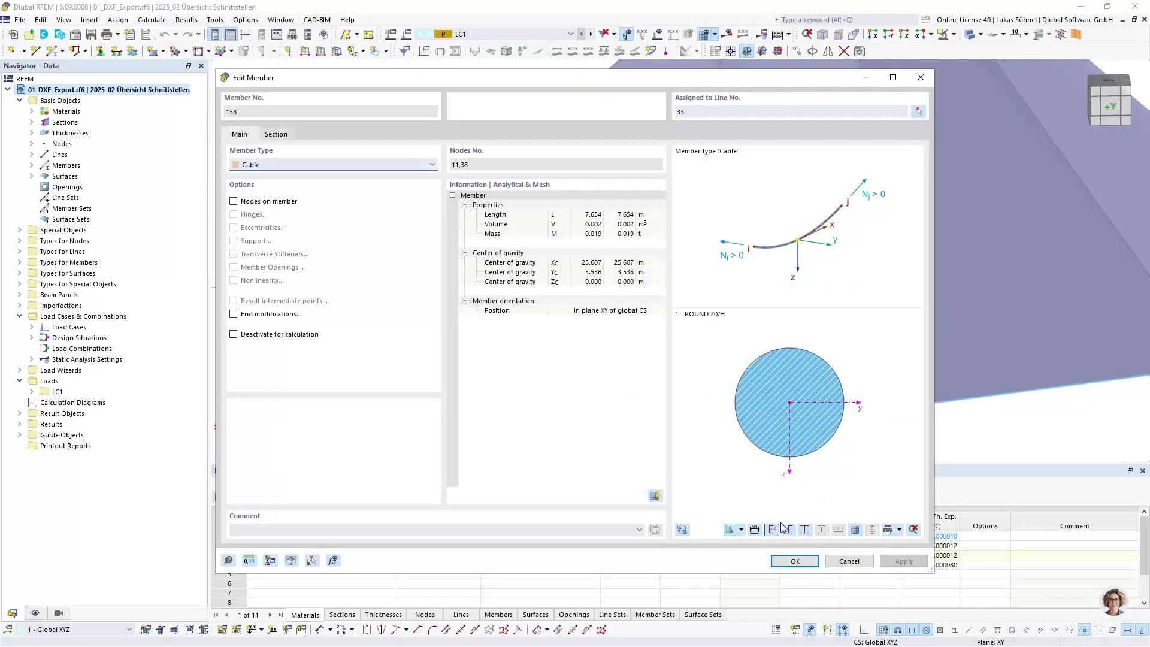
left_click(848, 561)
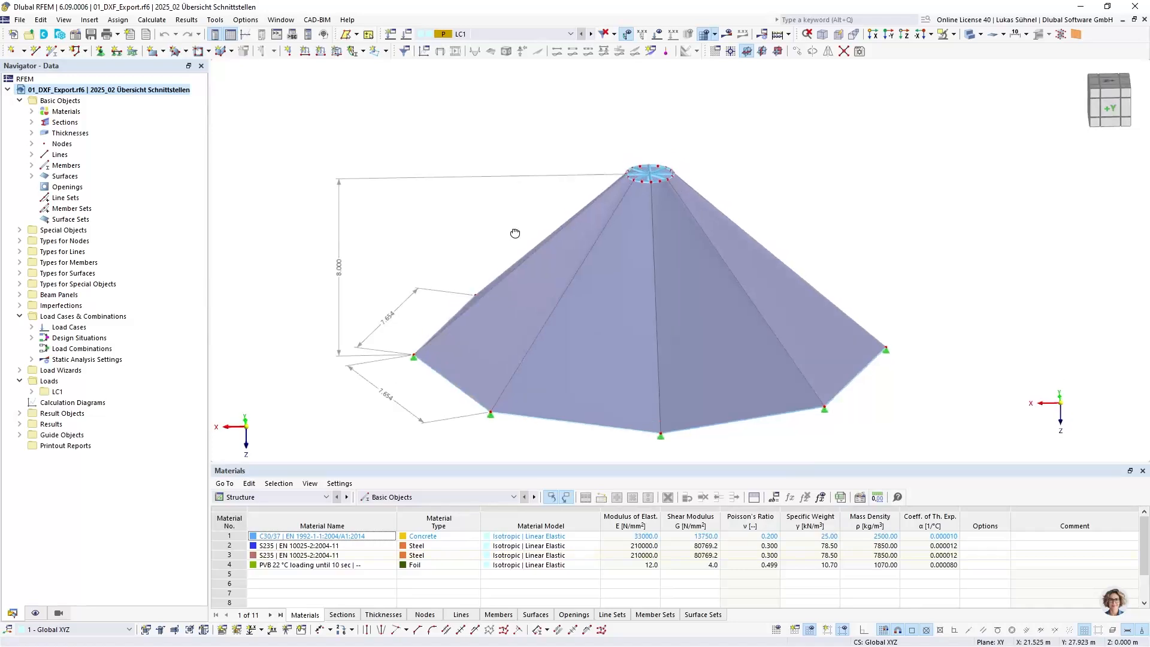
scroll(675, 173, "up", 3)
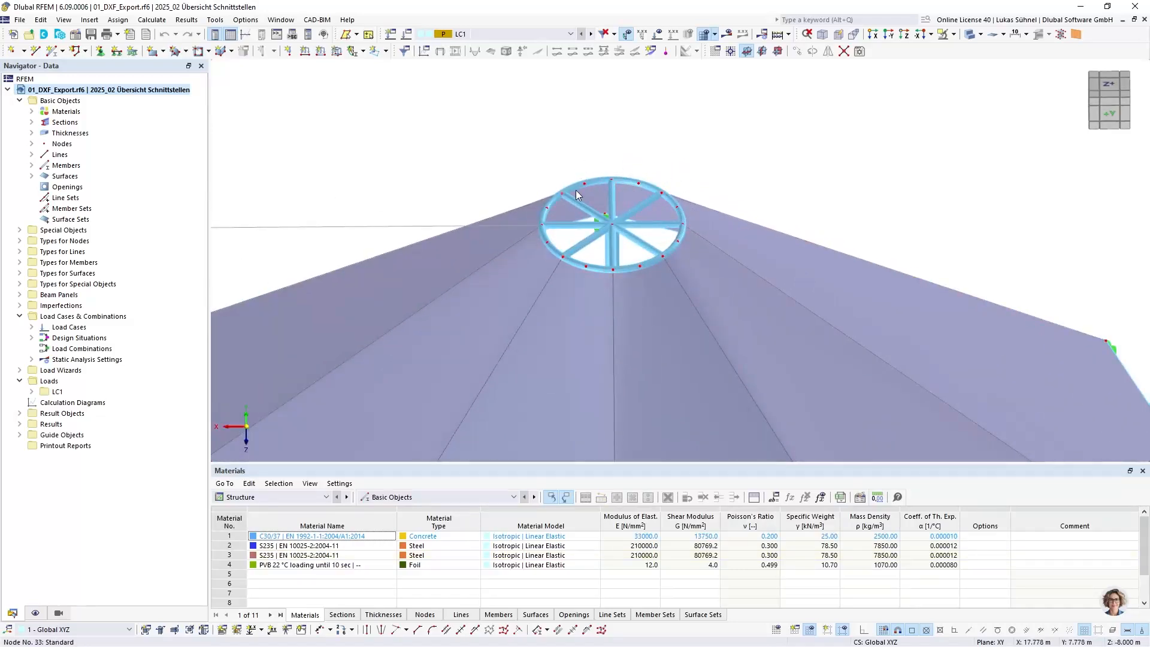
scroll(573, 166, "down", 3)
scroll(575, 167, "down", 3)
middle_click_drag(429, 217, 384, 215, "ctrl")
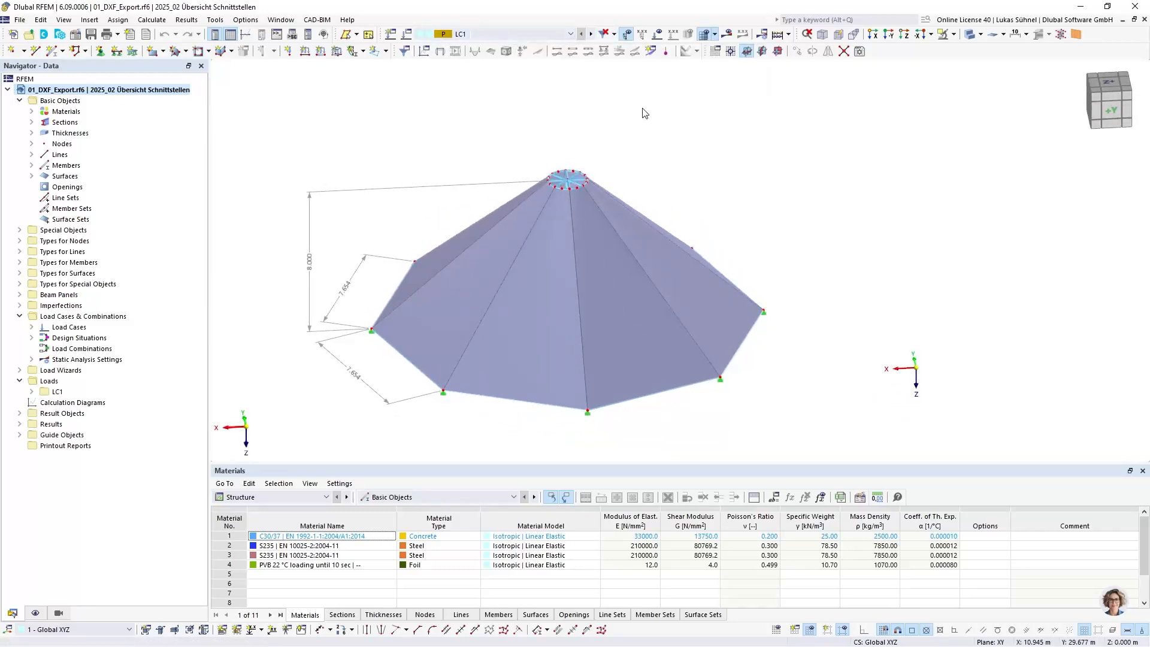
Display the LC1 loads and review the form-finding definition options of a membrane surface load, leaving it unchanged.
left_click(658, 34)
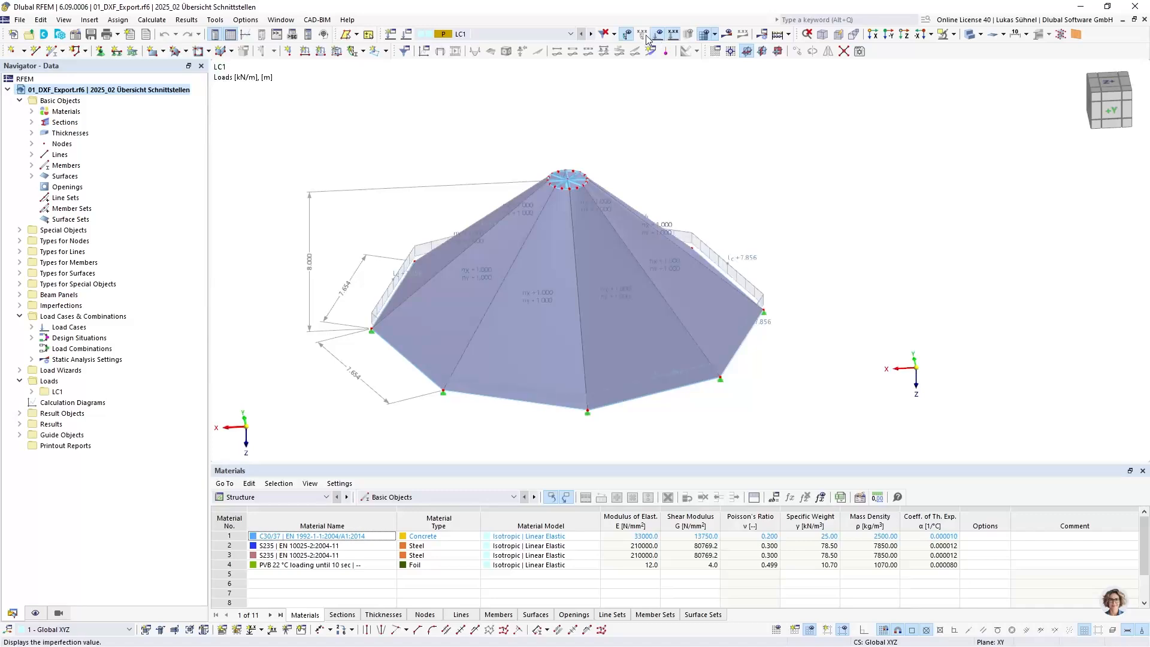
double_click(667, 233)
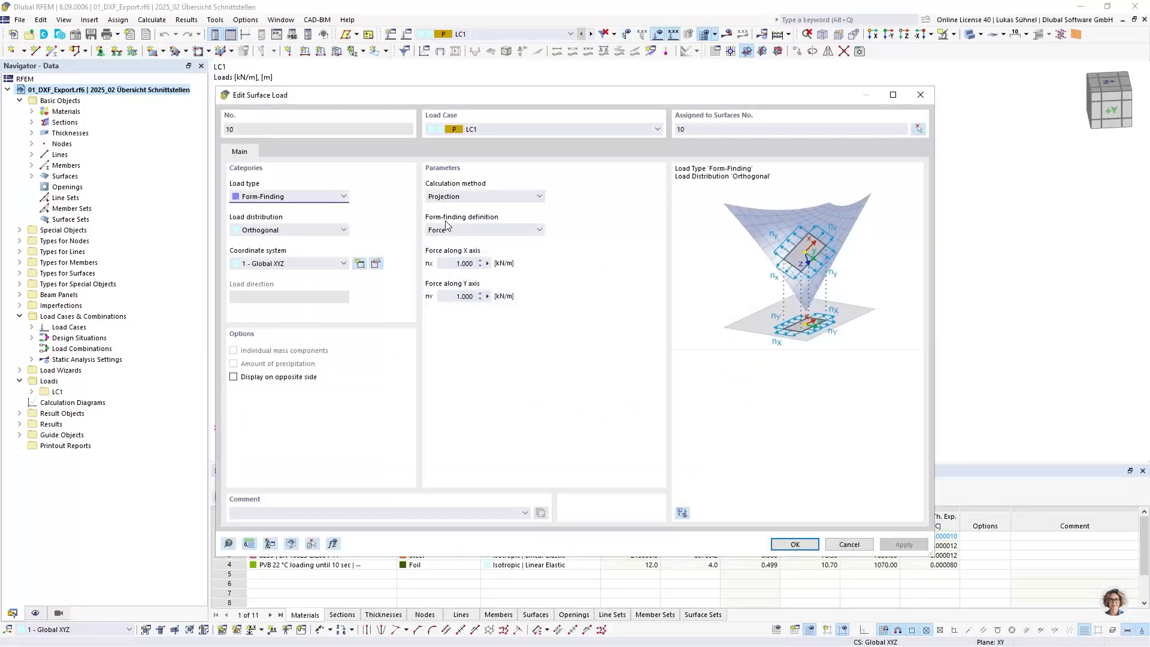
left_click(452, 231)
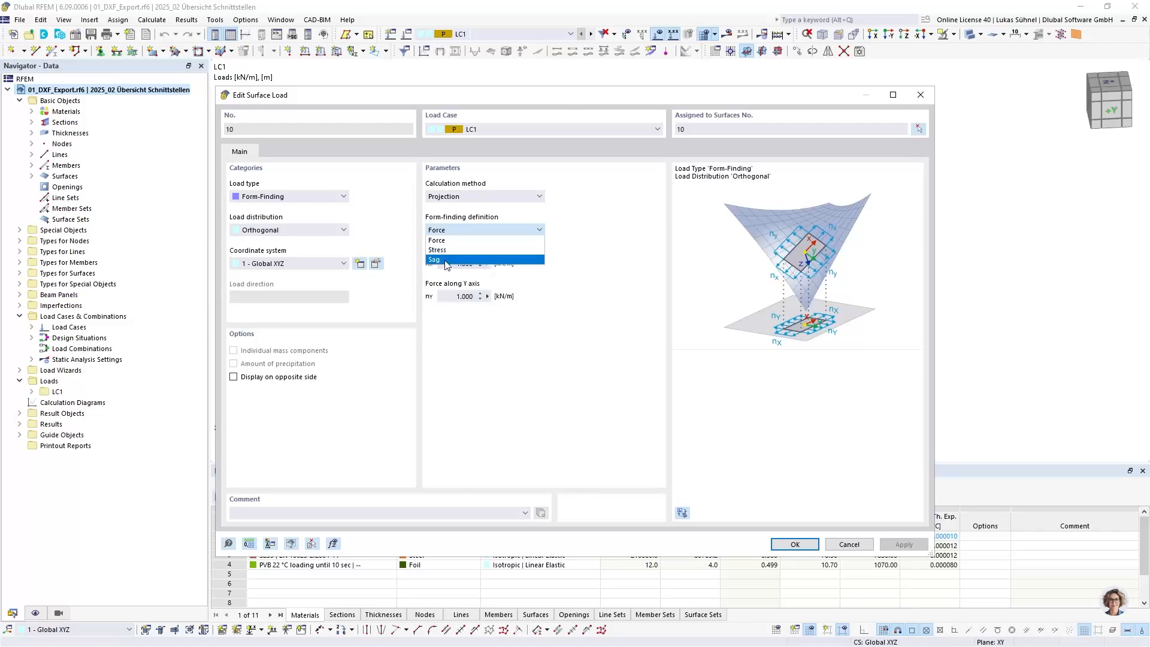
left_click(450, 227)
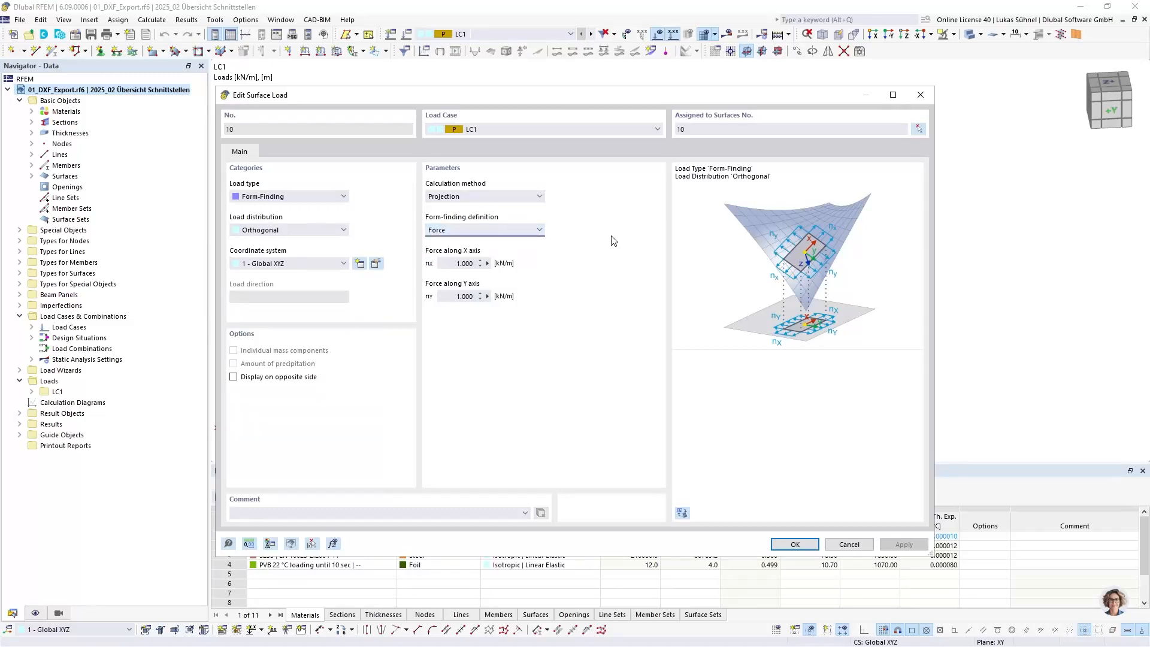
left_click(849, 544)
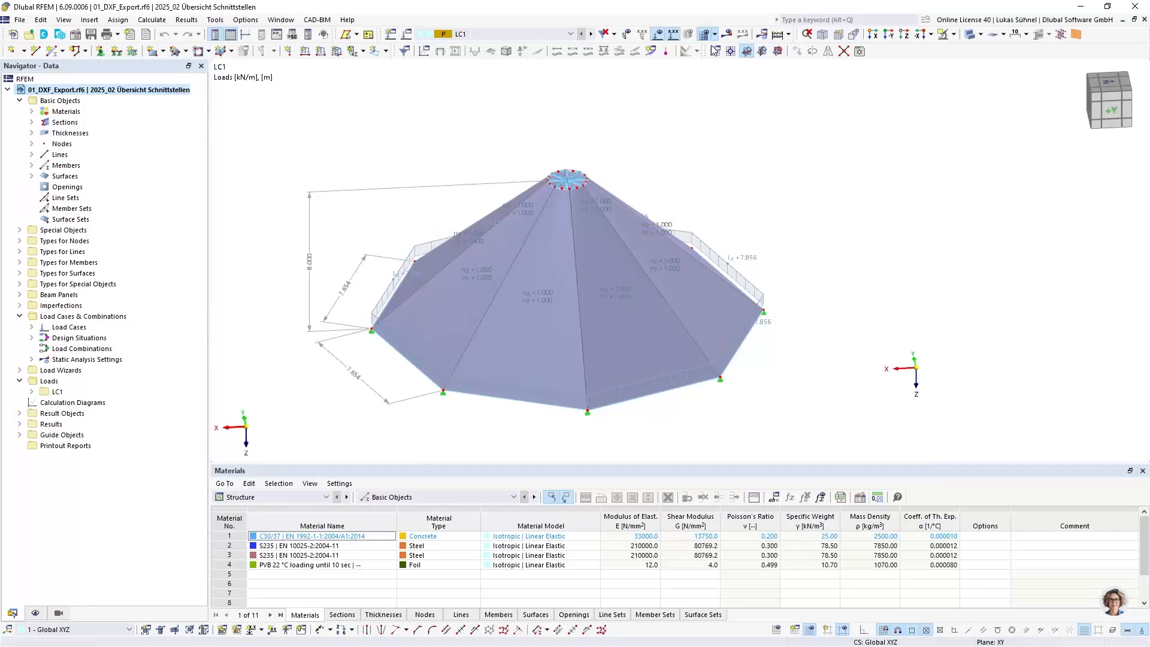
Display the LC1 global deformation results as coloured contours on the deformed membrane shape.
left_click(730, 36)
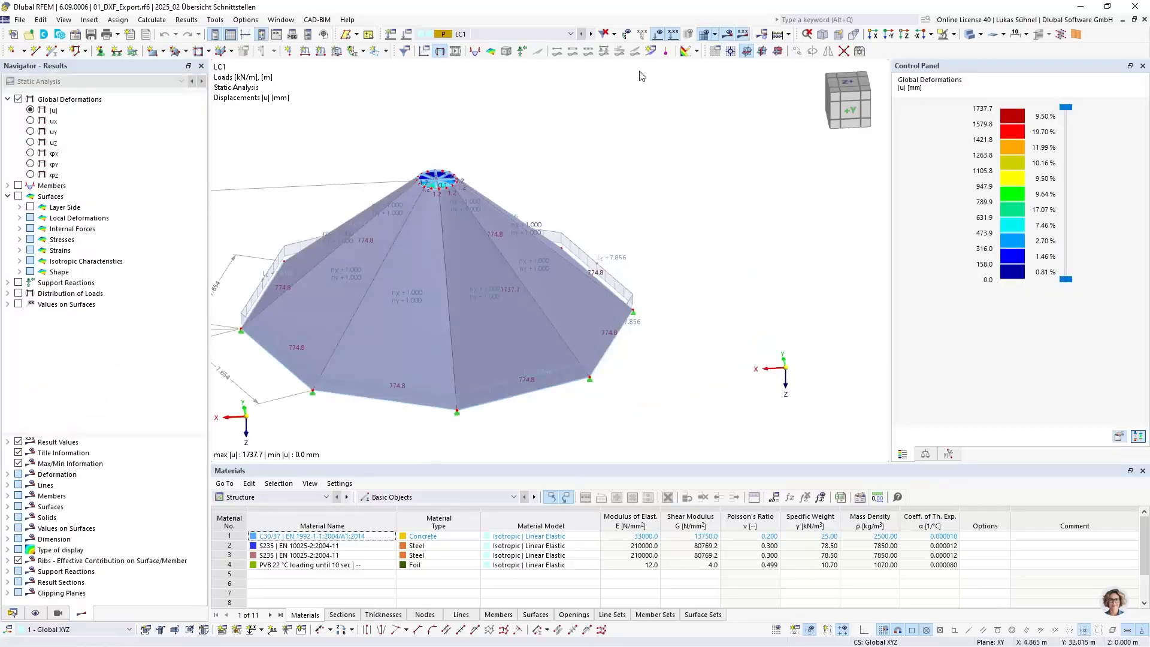
left_click(968, 36)
left_click(968, 36)
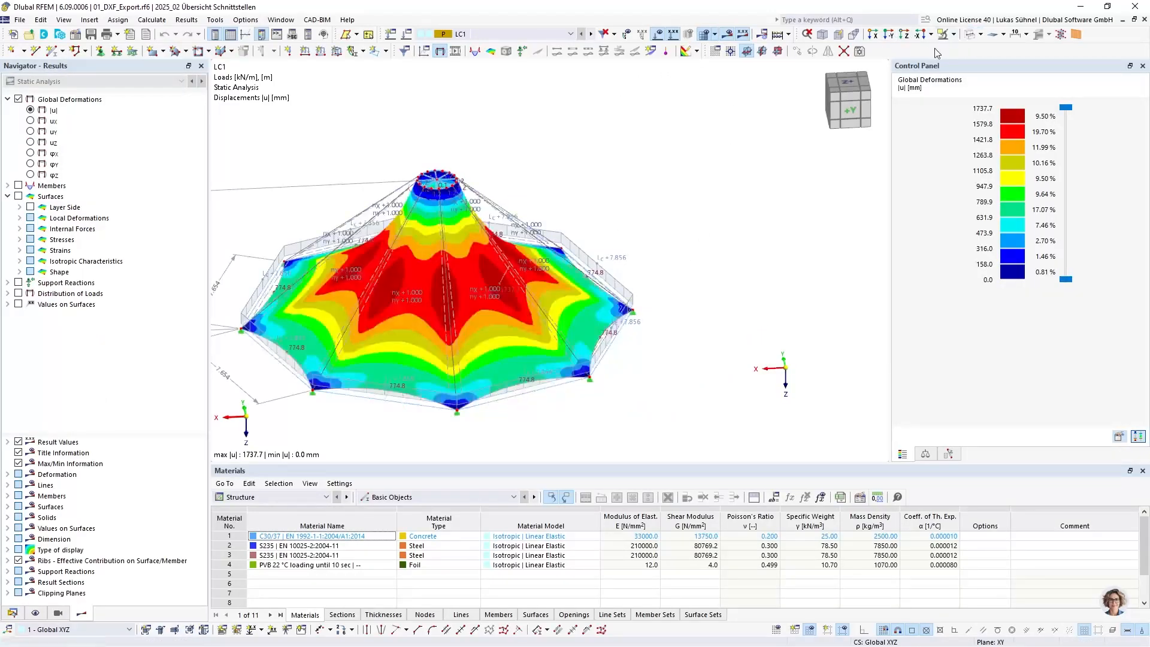
Examine the deformed, form-found tent shape from several angles, including the top ring and the curved lower edges.
middle_click_drag(592, 113, 706, 146)
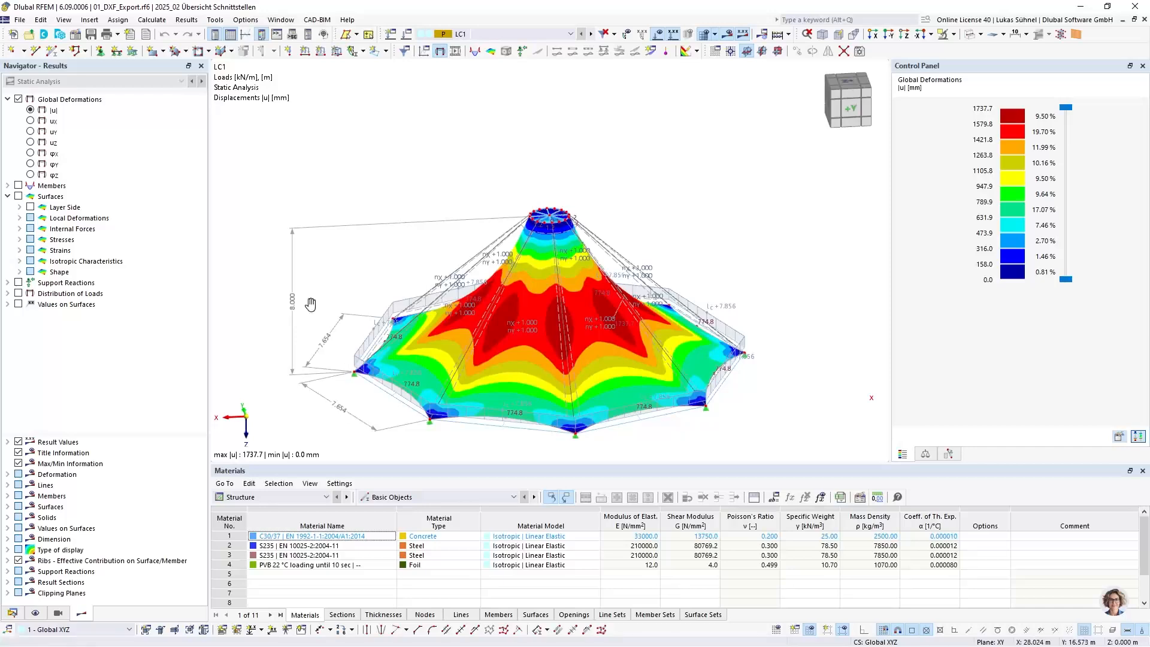
middle_click_drag(310, 305, 320, 276)
middle_click_drag(319, 276, 329, 302, "ctrl")
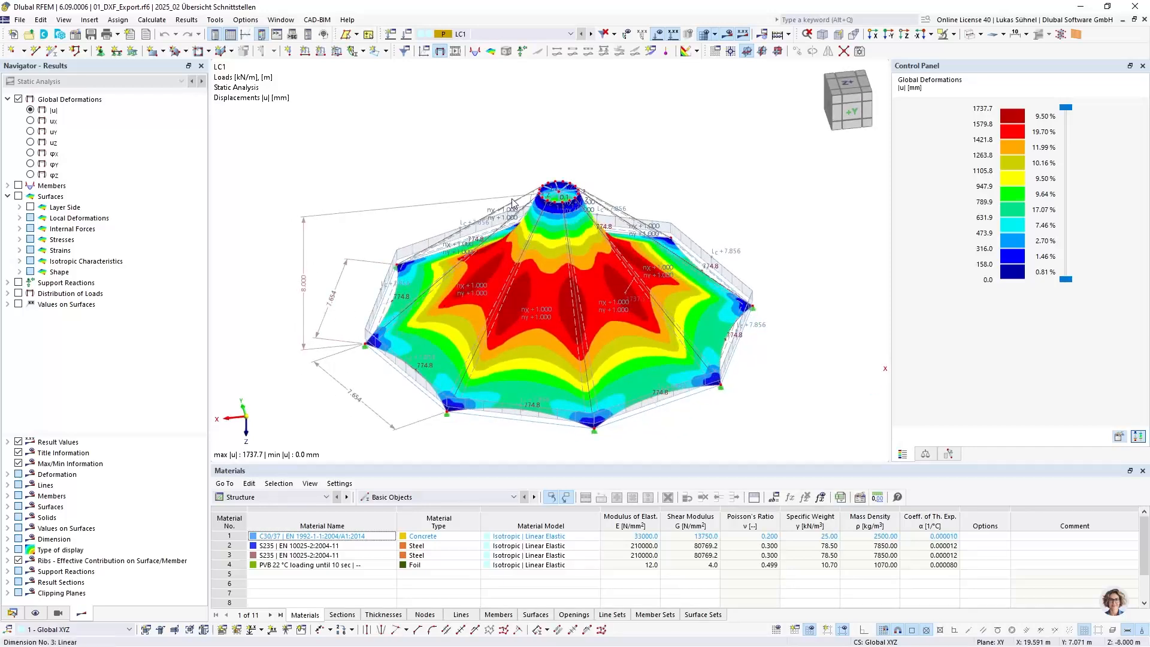
middle_click_drag(512, 204, 504, 288, "ctrl")
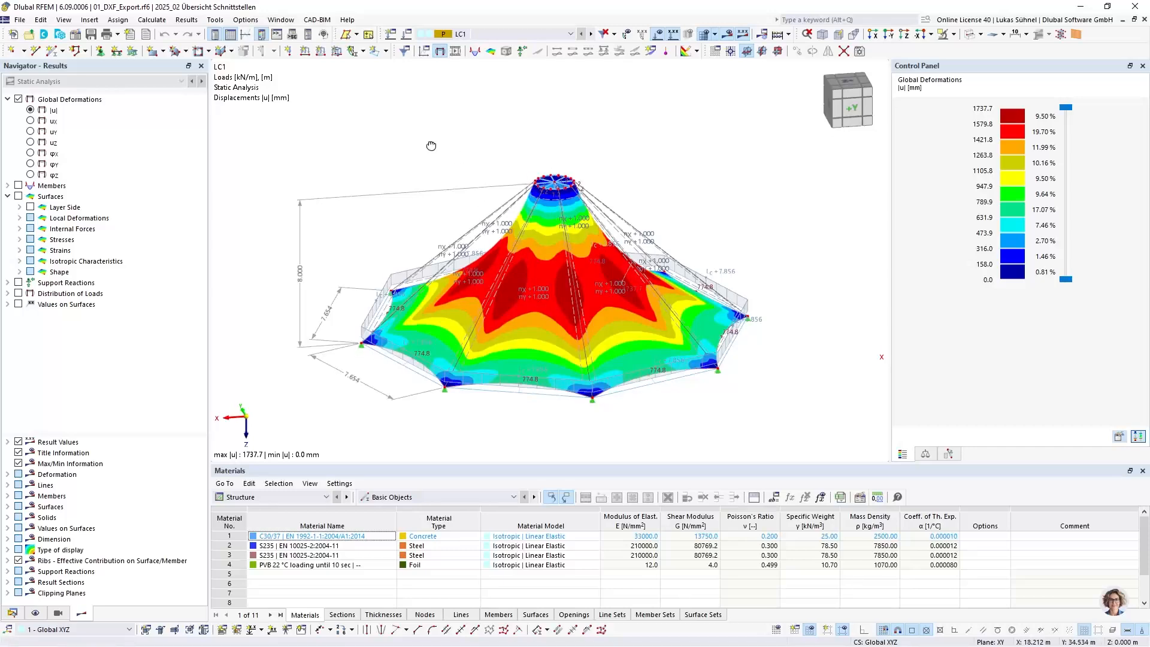
scroll(431, 145, "up", 1)
scroll(474, 166, "up", 1)
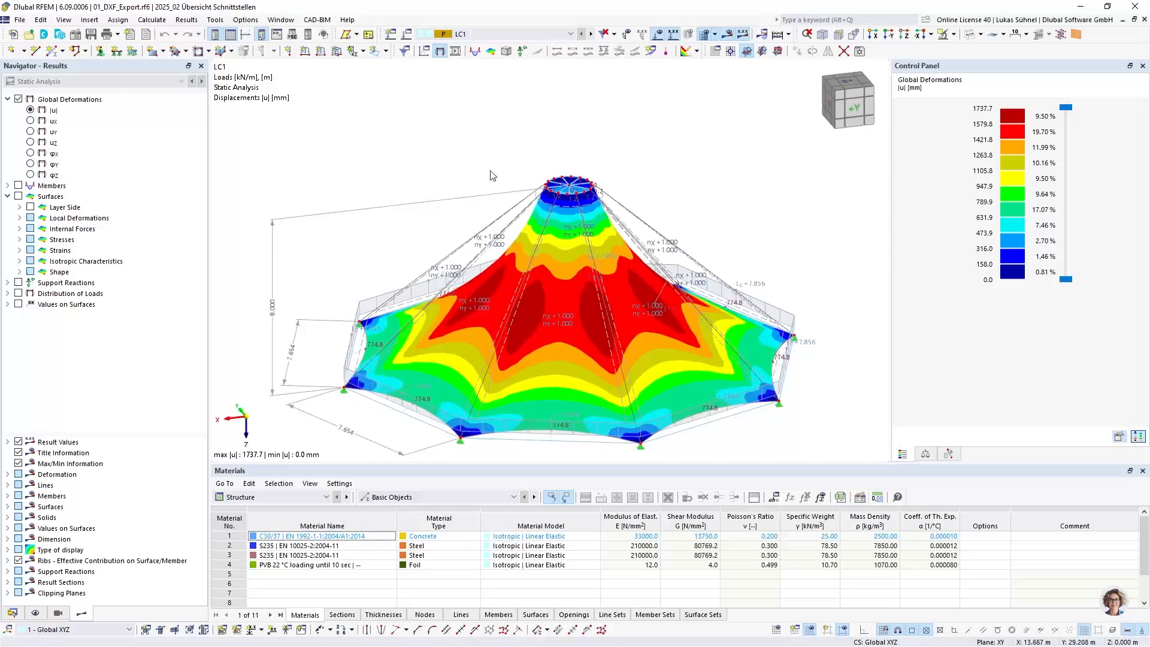
middle_click_drag(490, 175, 468, 166, "ctrl")
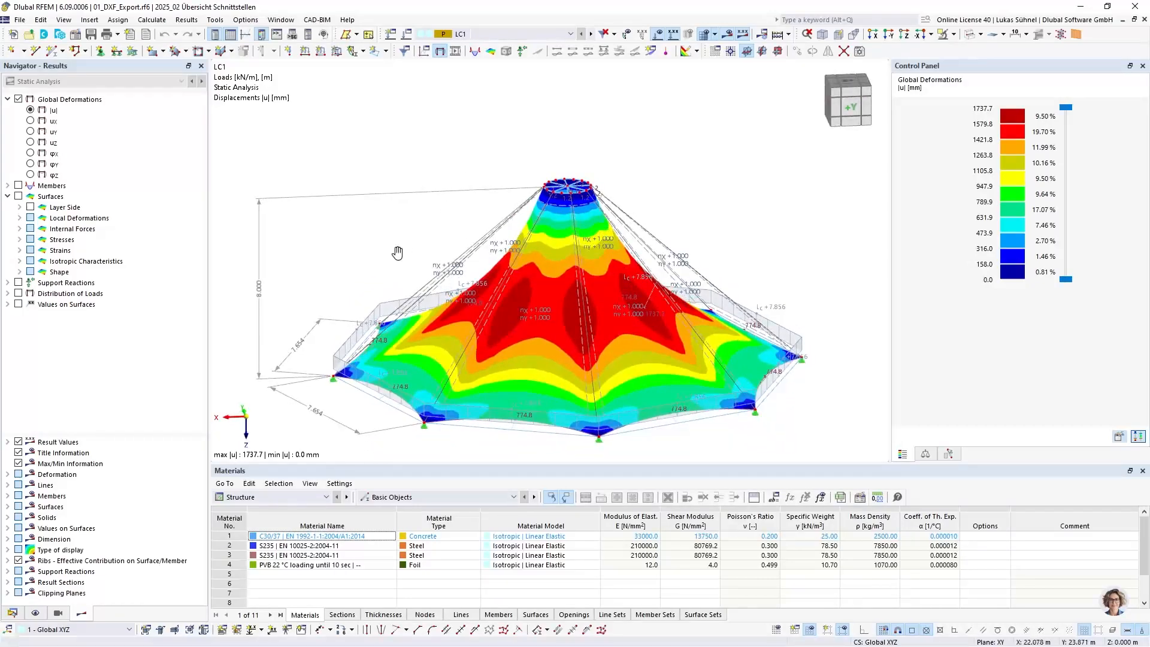
middle_click_drag(398, 249, 436, 224)
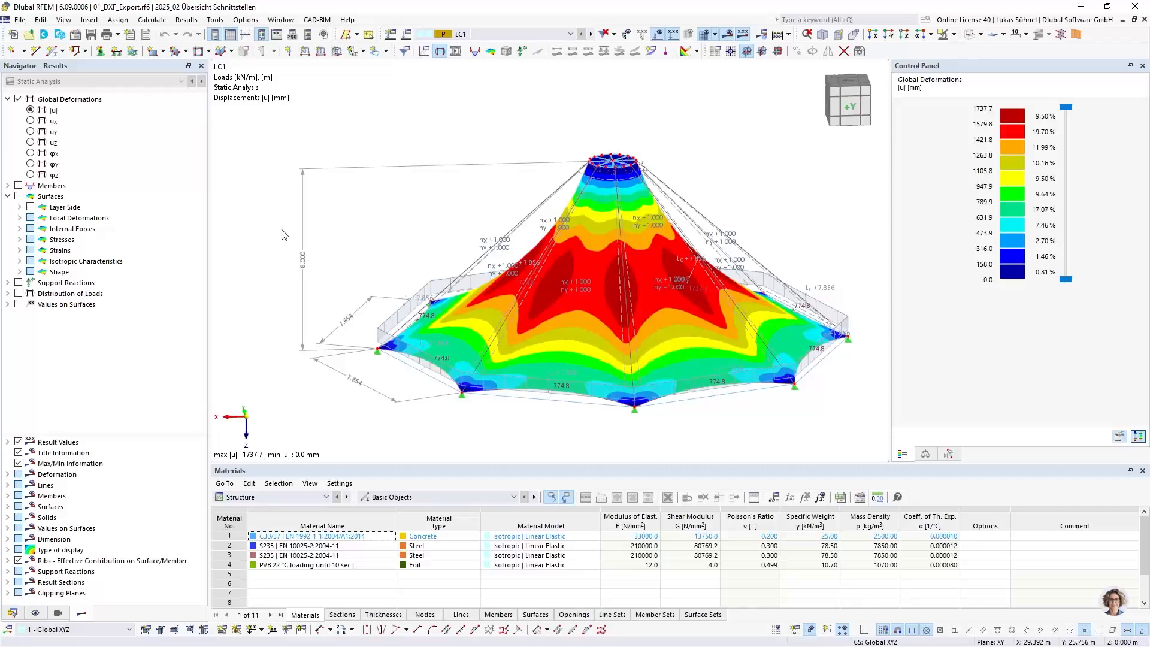
middle_click_drag(383, 211, 364, 242, "ctrl")
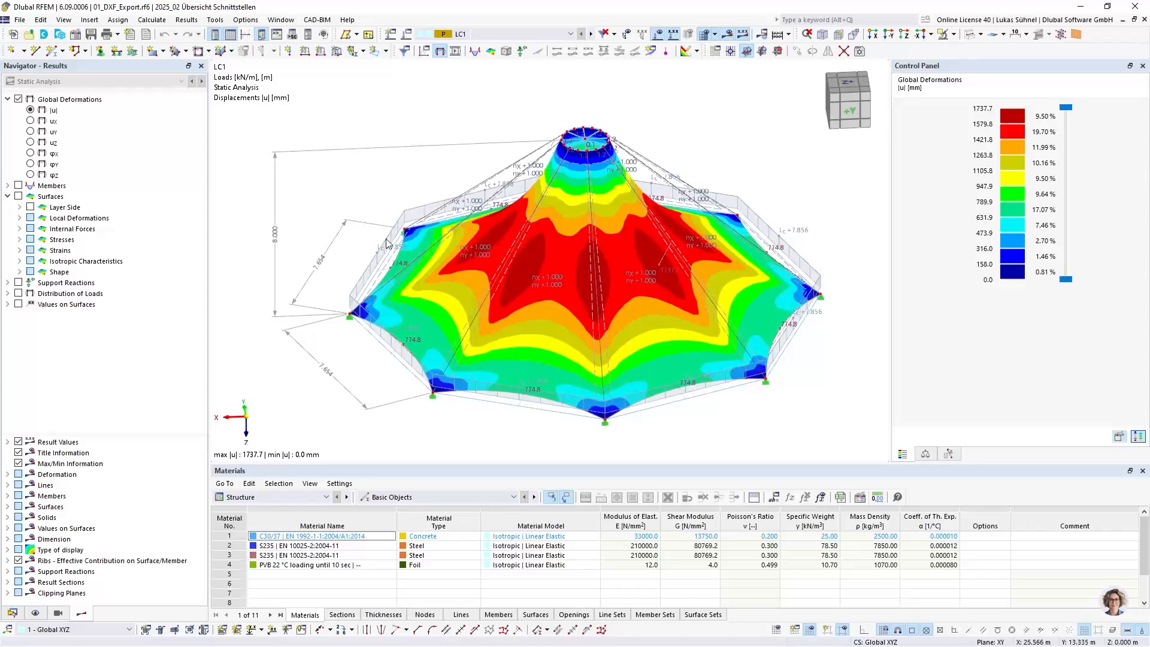
middle_click_drag(359, 193, 375, 185, "ctrl")
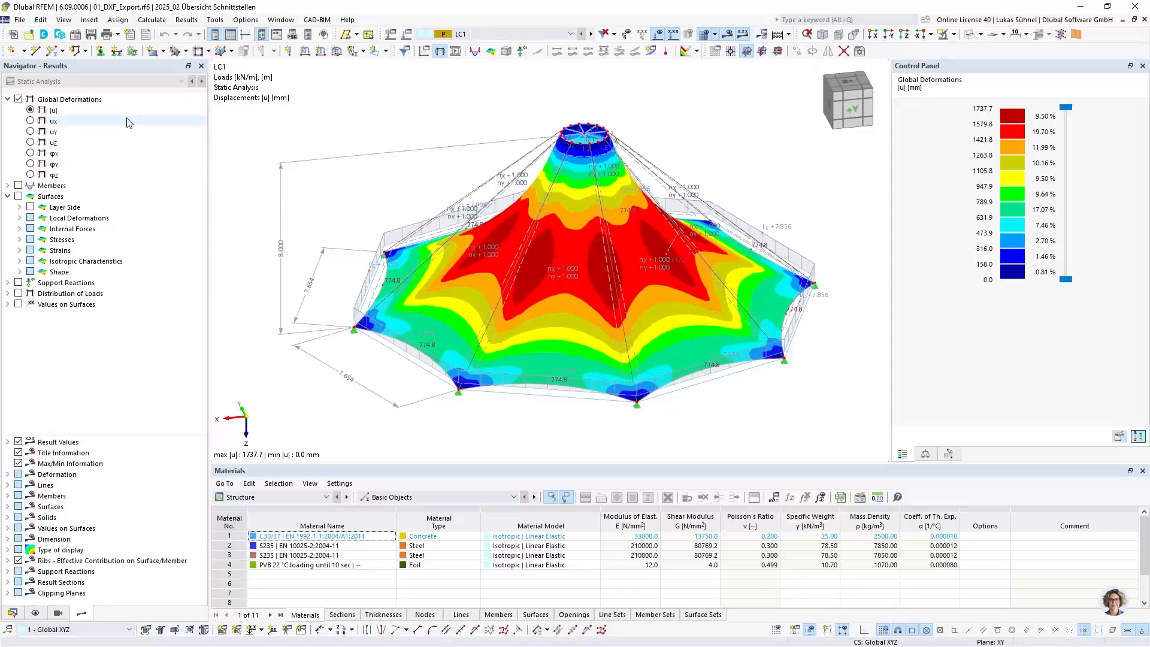
Start a DXF II export of the model to the Desktop with the file name Def_shape.
left_click(20, 22)
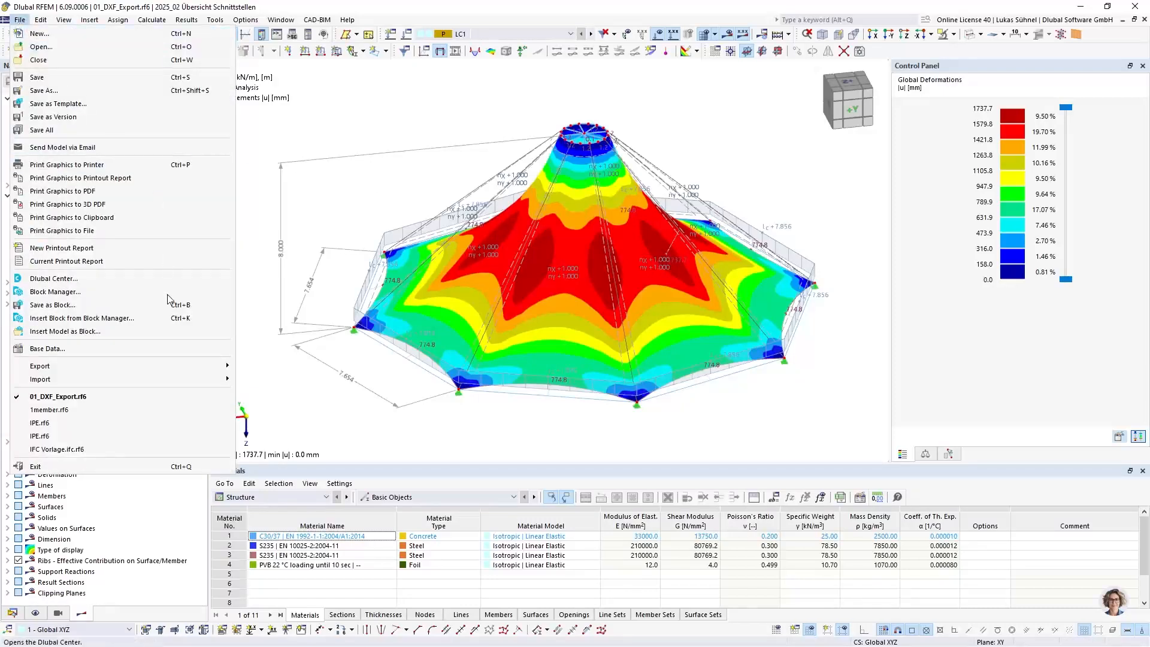
mouse_move(100, 366)
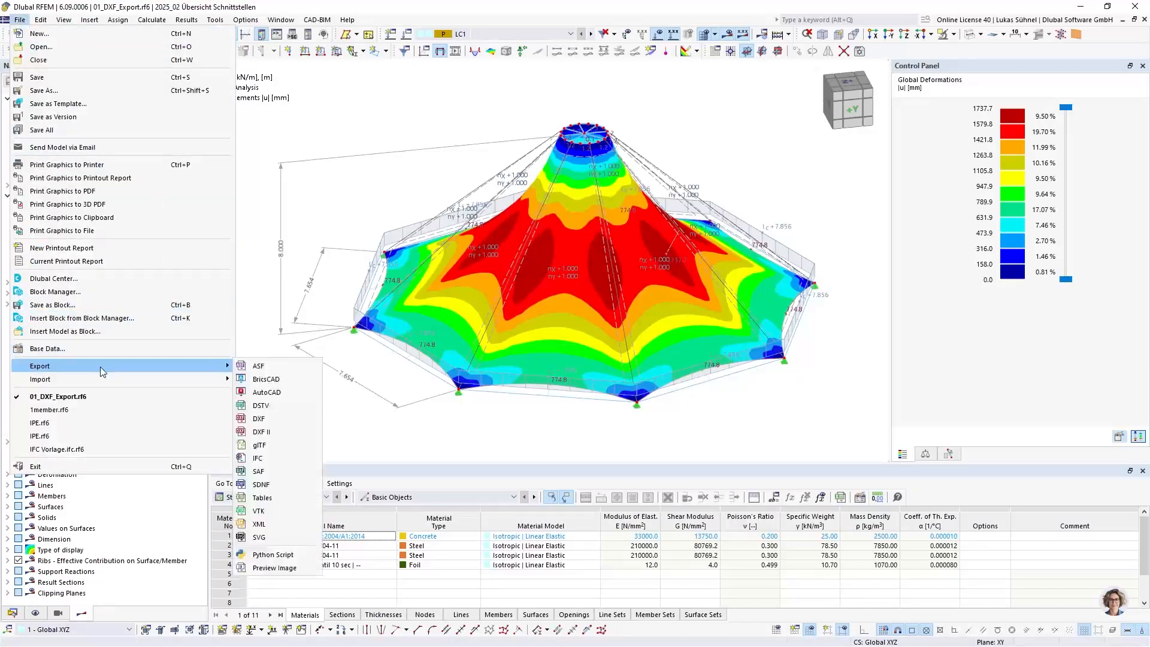
left_click(264, 432)
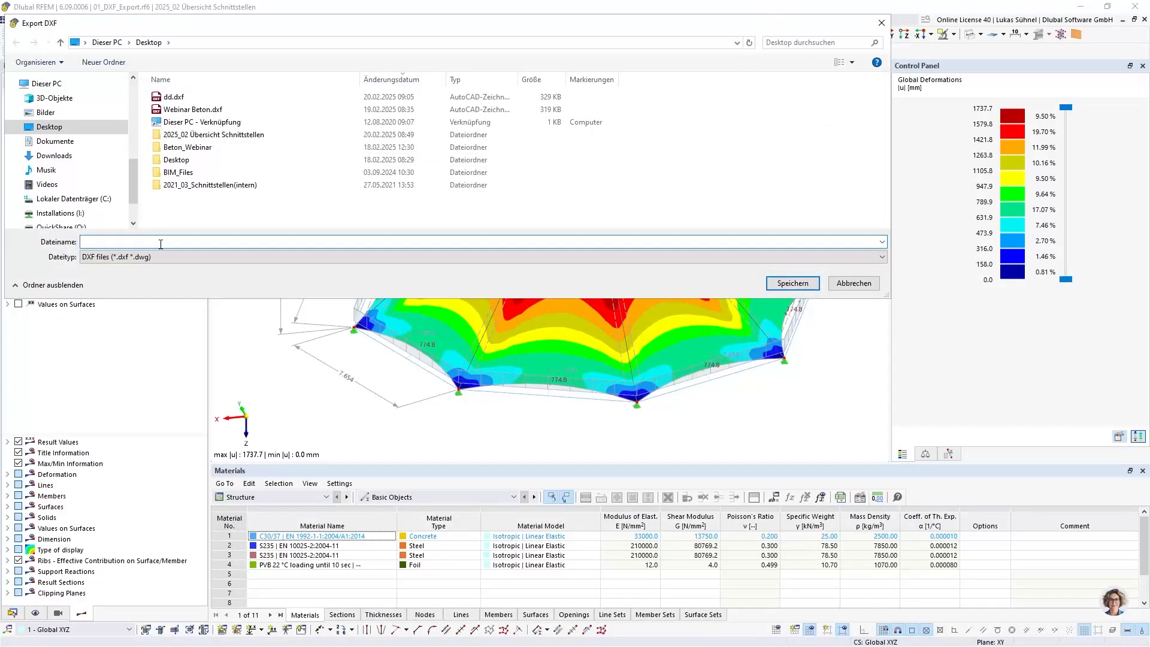
type("Def_shape")
left_click(792, 283)
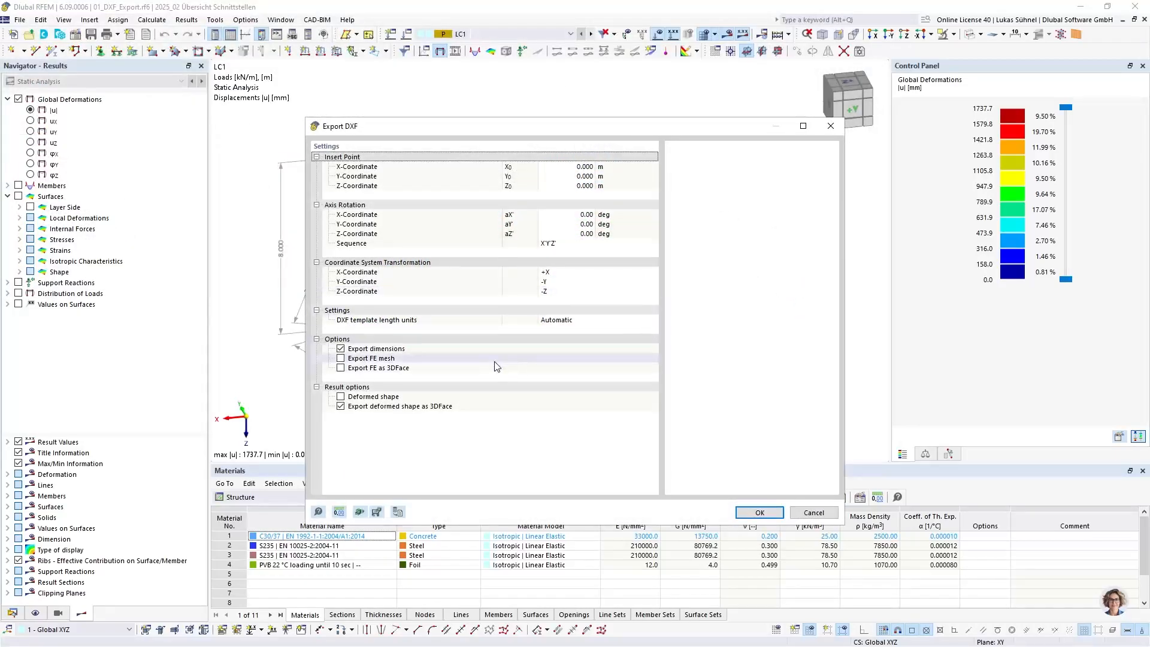
Run the DXF export with dimensions and the deformed shape as 3DFace, leaving the separate Deformed shape and FE mesh options off.
left_click_drag(393, 135, 449, 85)
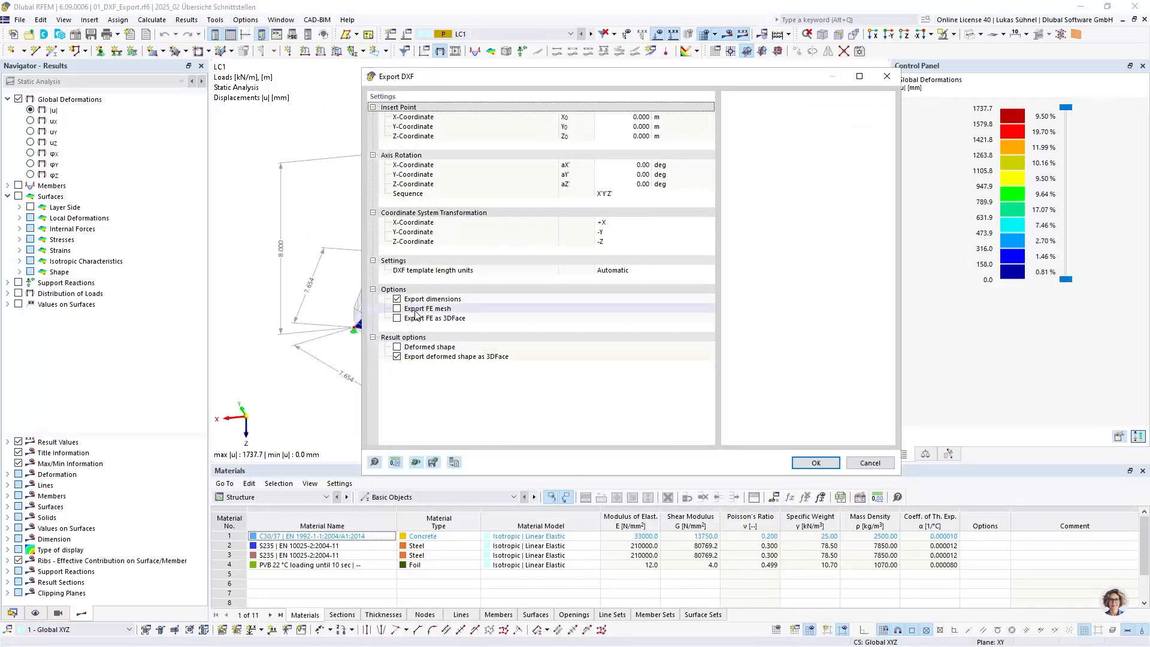
left_click_drag(447, 76, 629, 77)
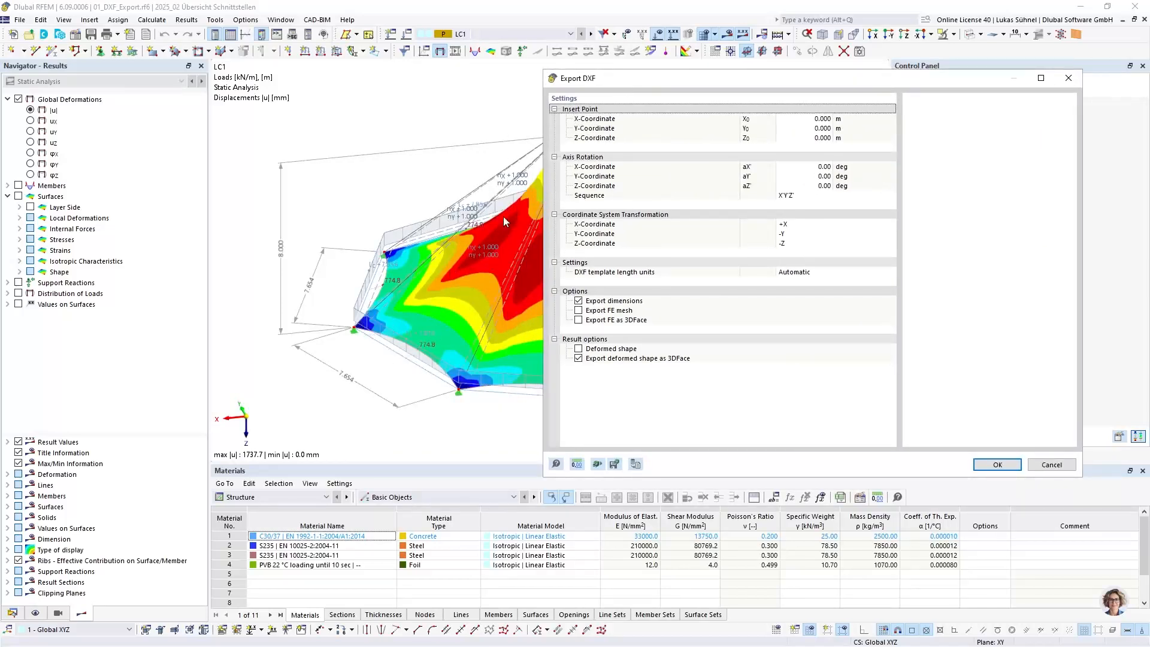
left_click_drag(628, 81, 512, 66)
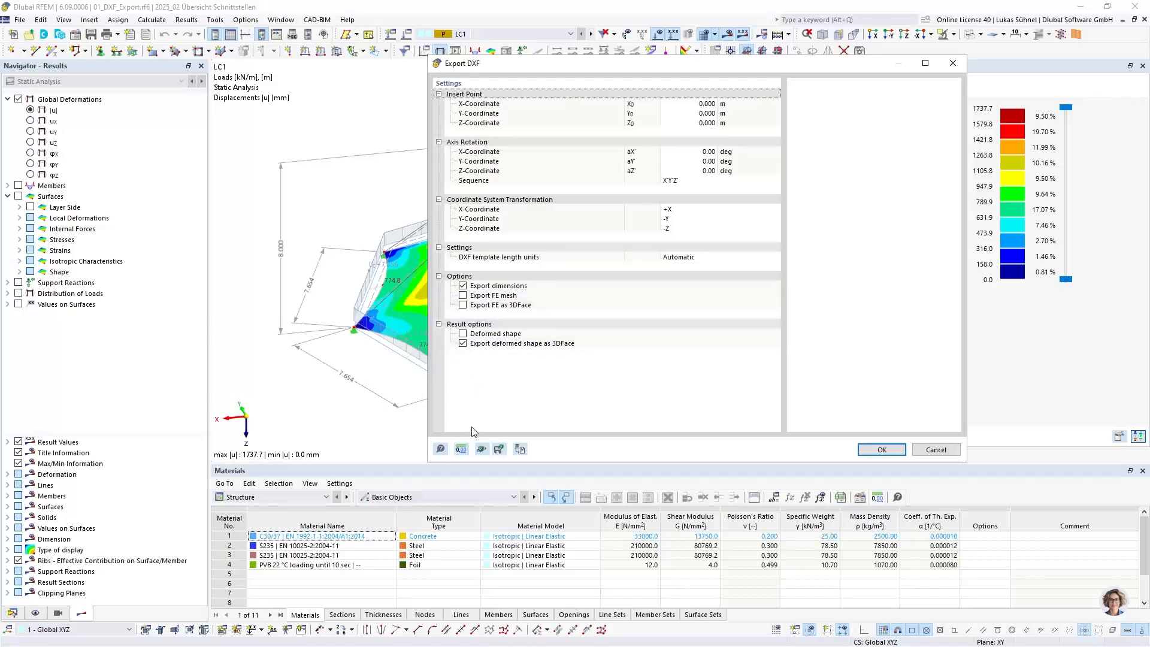
left_click(463, 334)
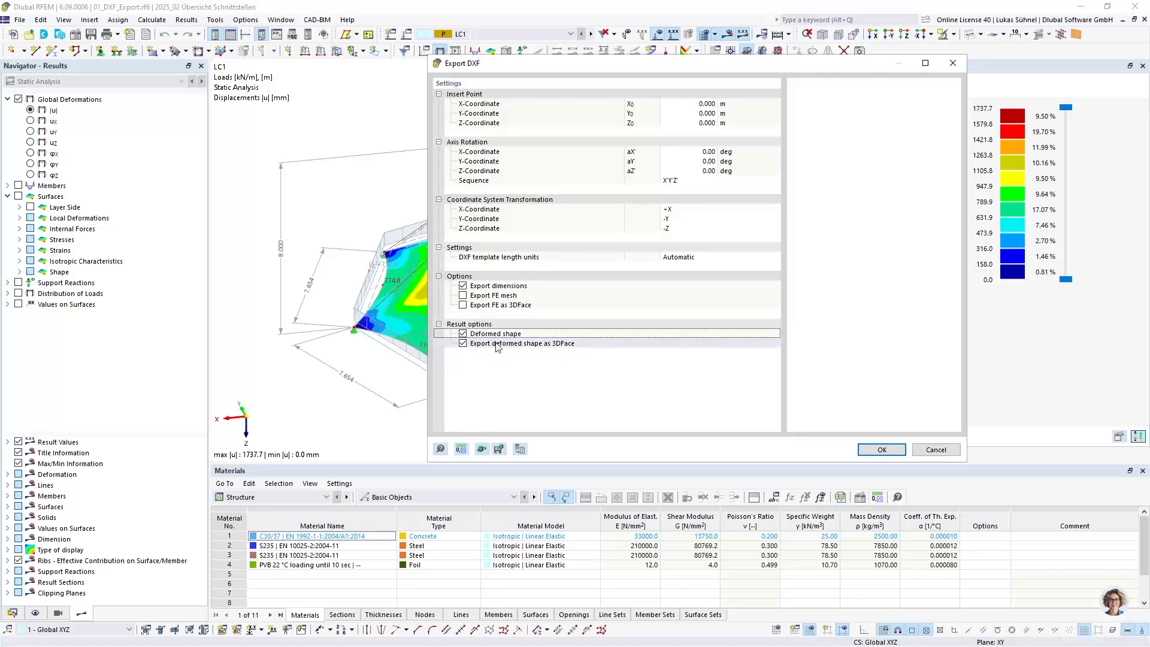
left_click(463, 335)
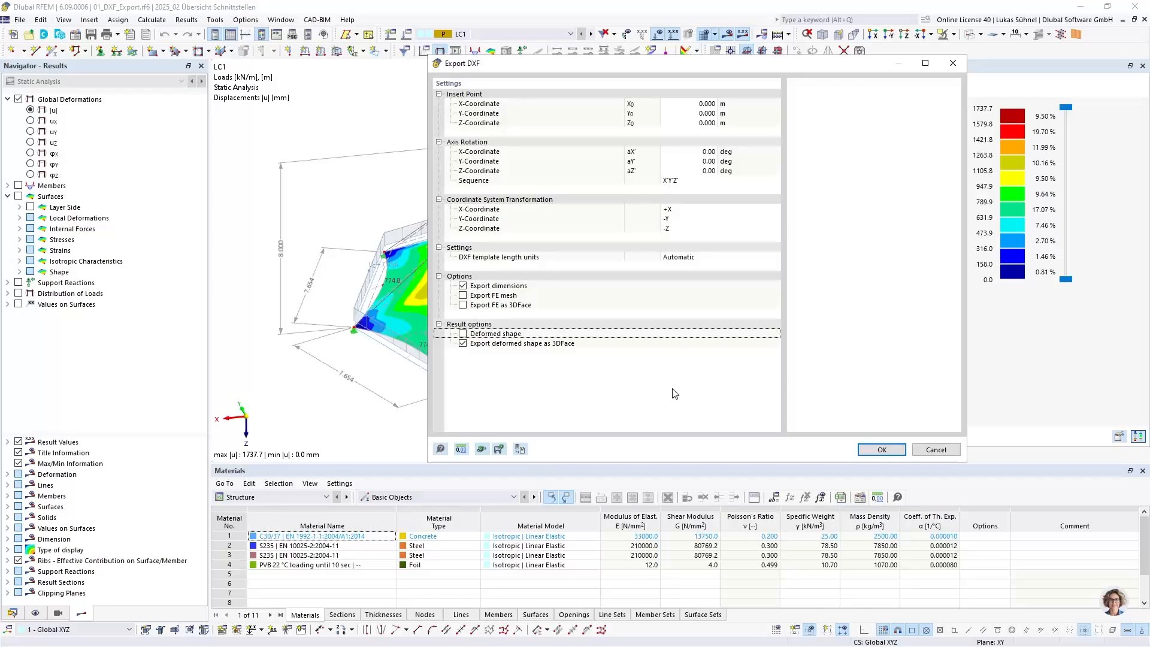
left_click(880, 450)
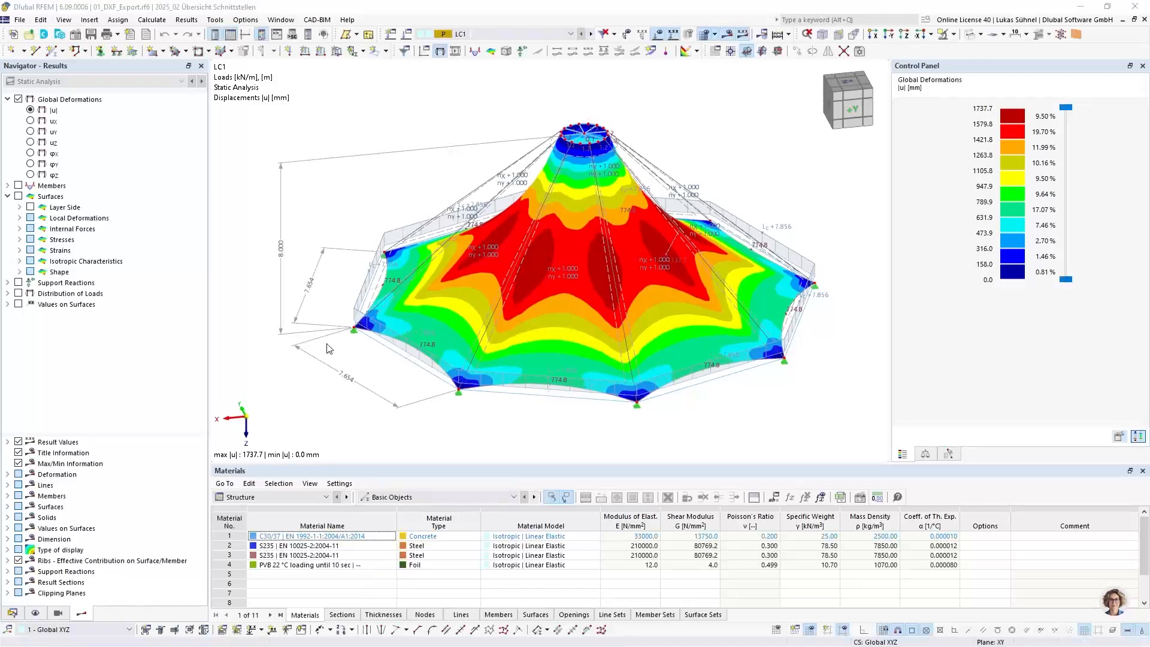
Switch to AutoCAD and close the steel platform drawing Stahlbühne_analytisch (1).dxf.
left_click(697, 381)
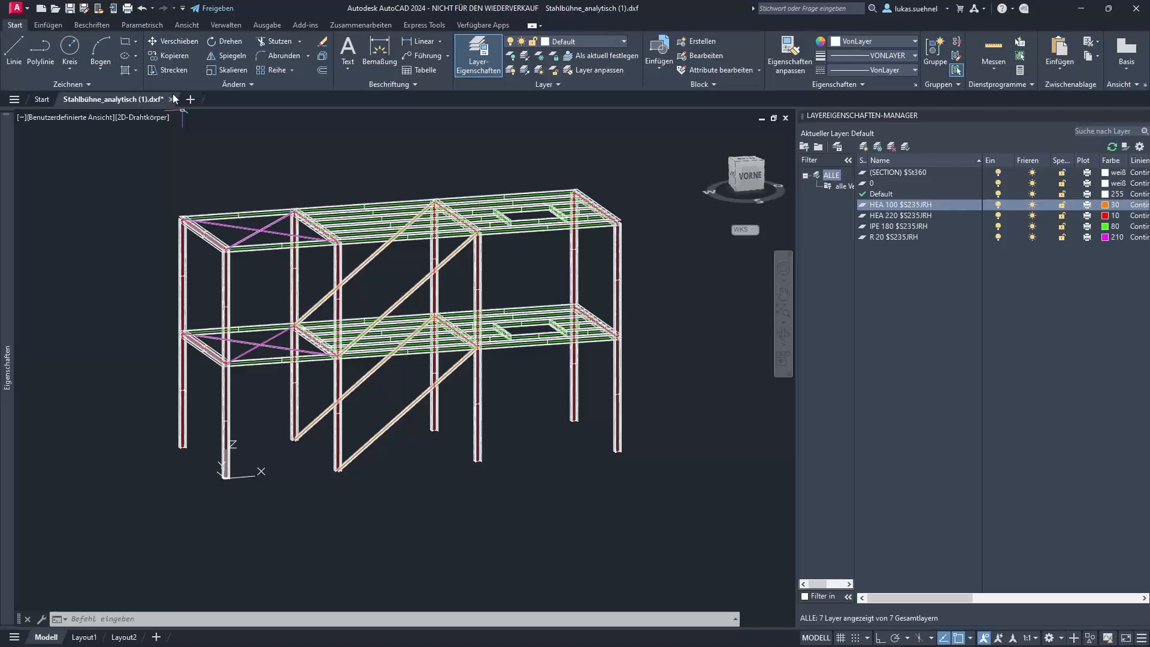
left_click(171, 99)
left_click(600, 357)
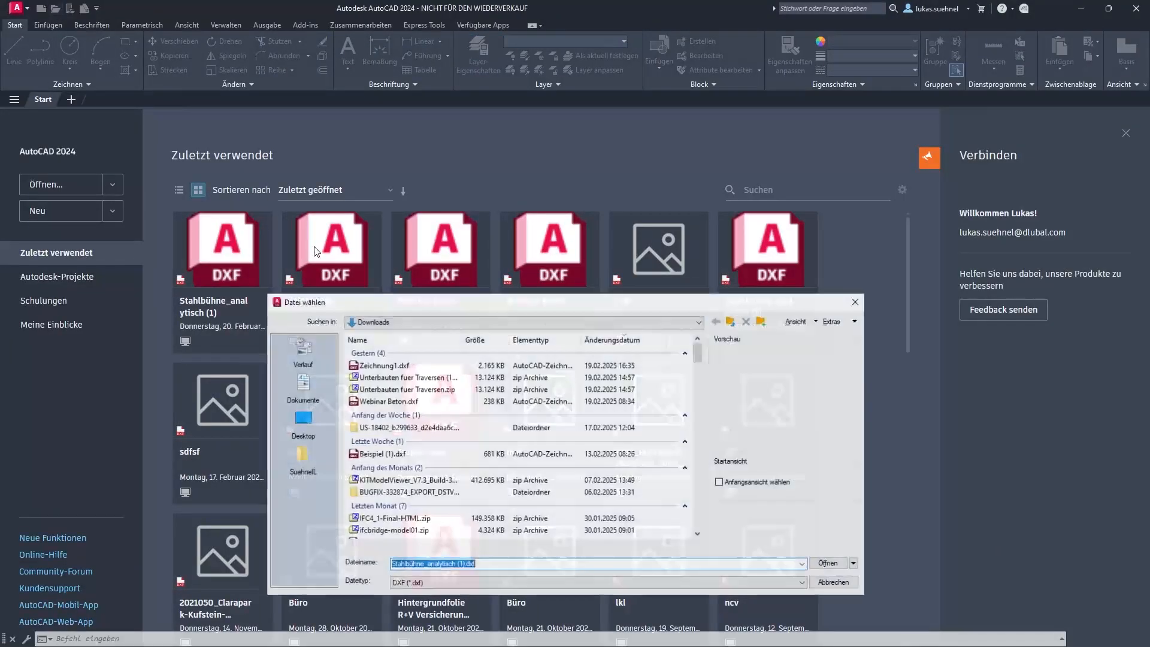
Open Def_shape.dxf from the Desktop, dismiss the shortcut warning and view the exported tent mesh.
left_click(302, 421)
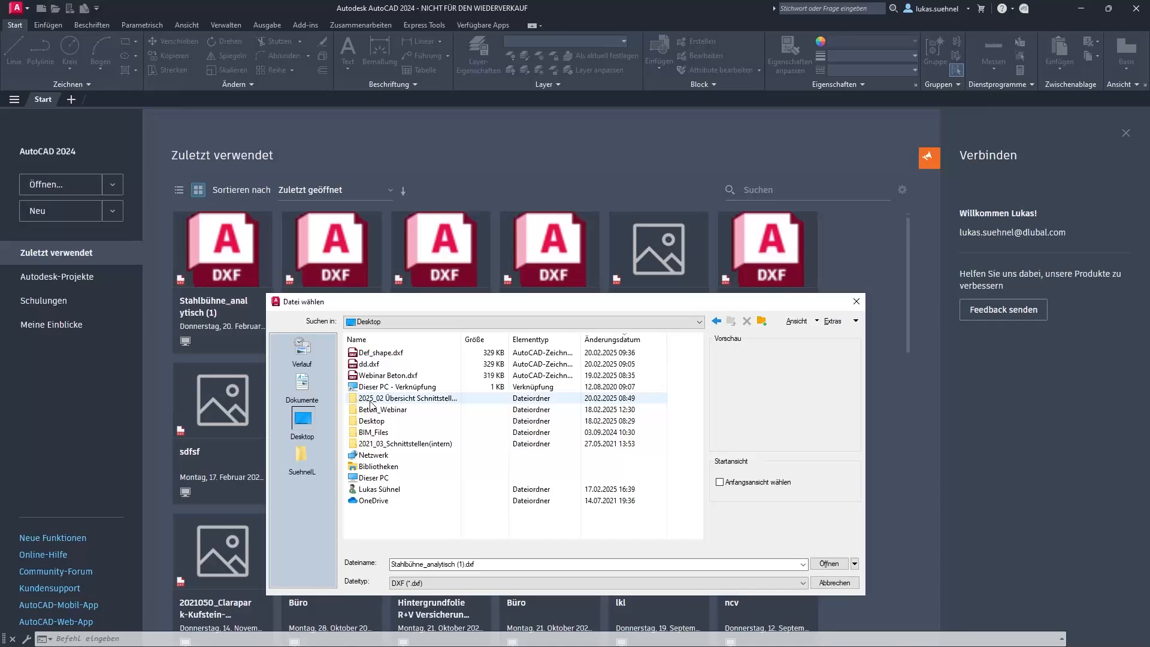
double_click(395, 353)
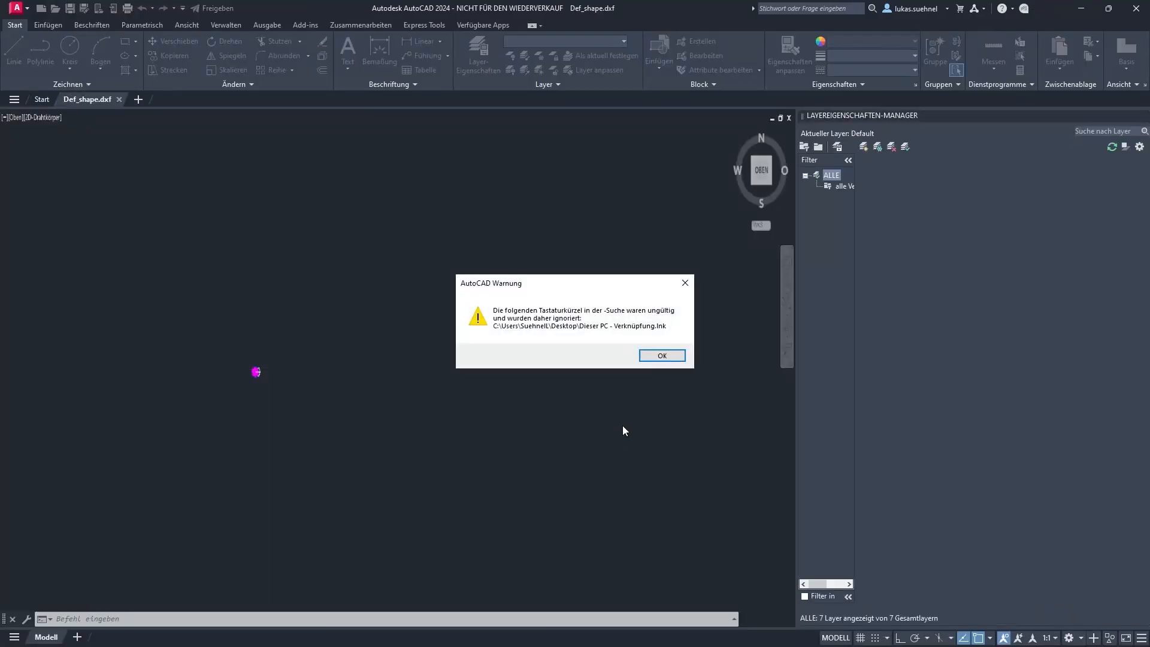
left_click(663, 357)
scroll(308, 334, "up", 5)
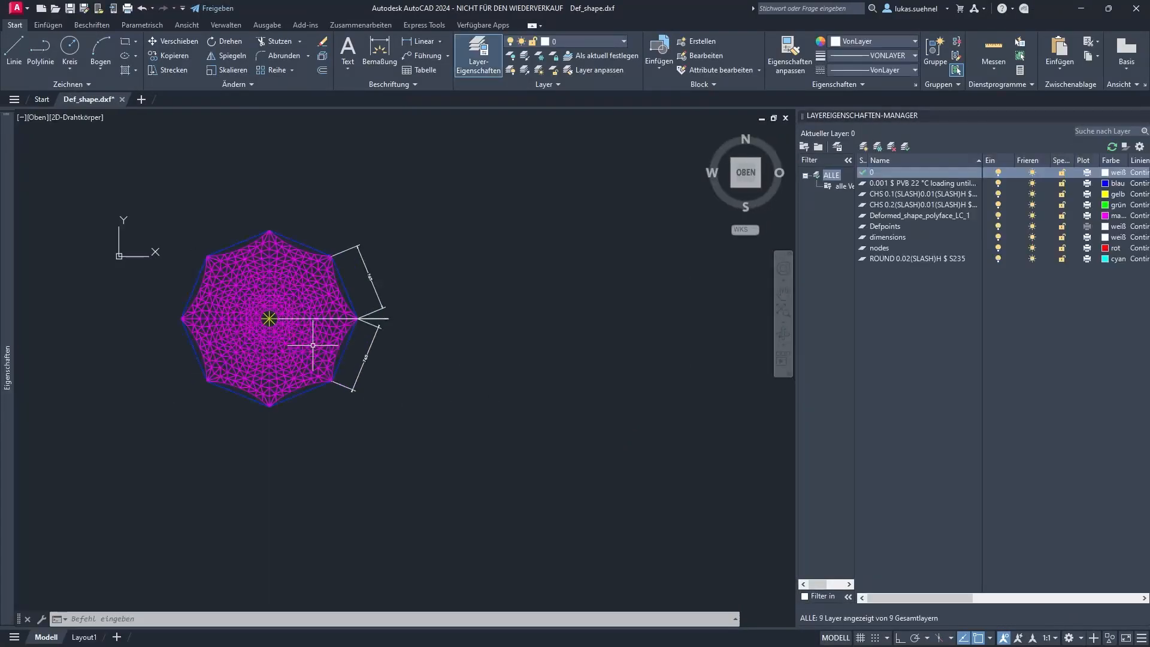
Turn off the 0.001 $ PVB 22 °C membrane layer and the ROUND 0.02(SLASH)H $ S235 layer to isolate the deformed mesh.
middle_click_drag(308, 419, 254, 283, "shift")
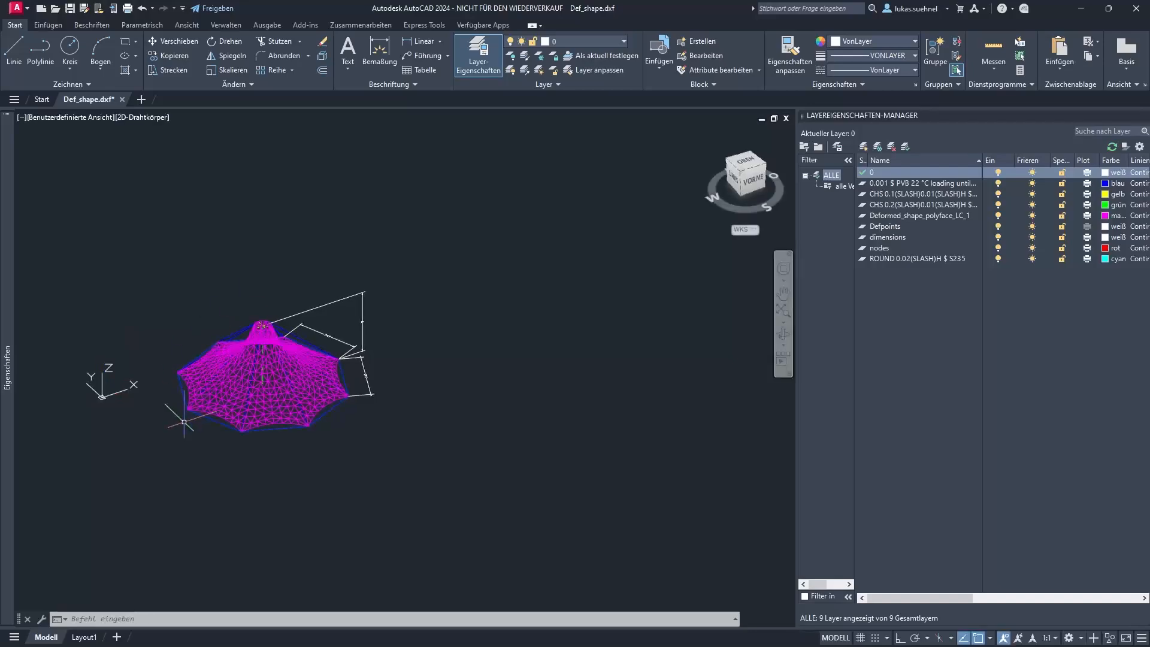
scroll(204, 376, "up", 4)
middle_click_drag(204, 376, 191, 343, "shift")
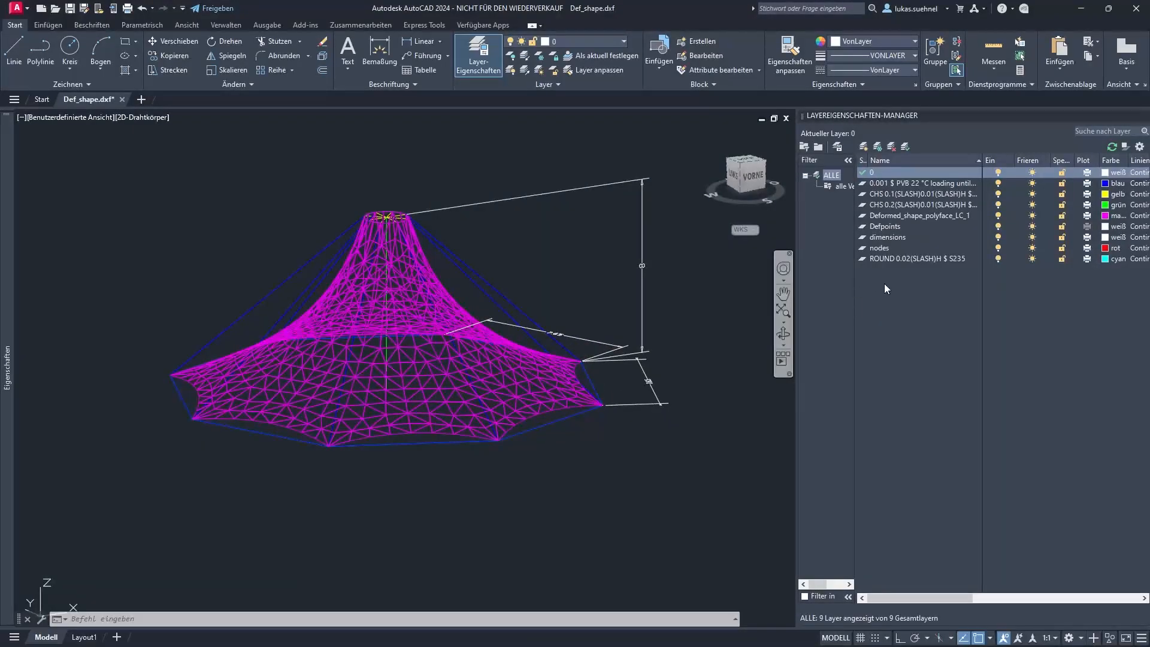
left_click(998, 184)
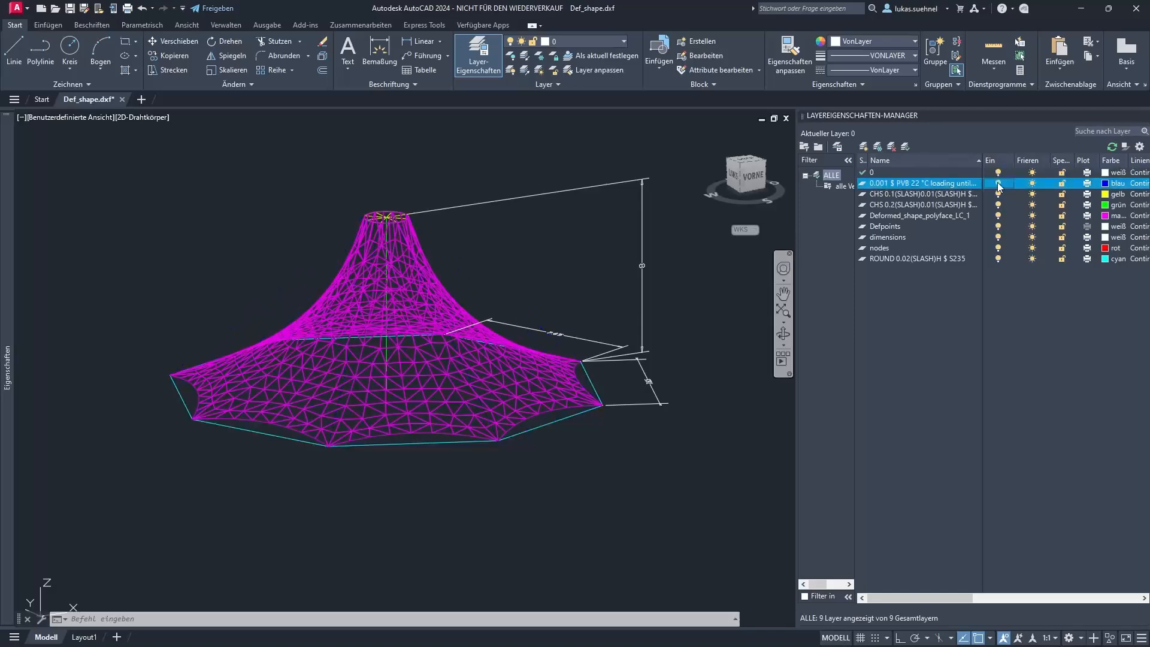
left_click(998, 258)
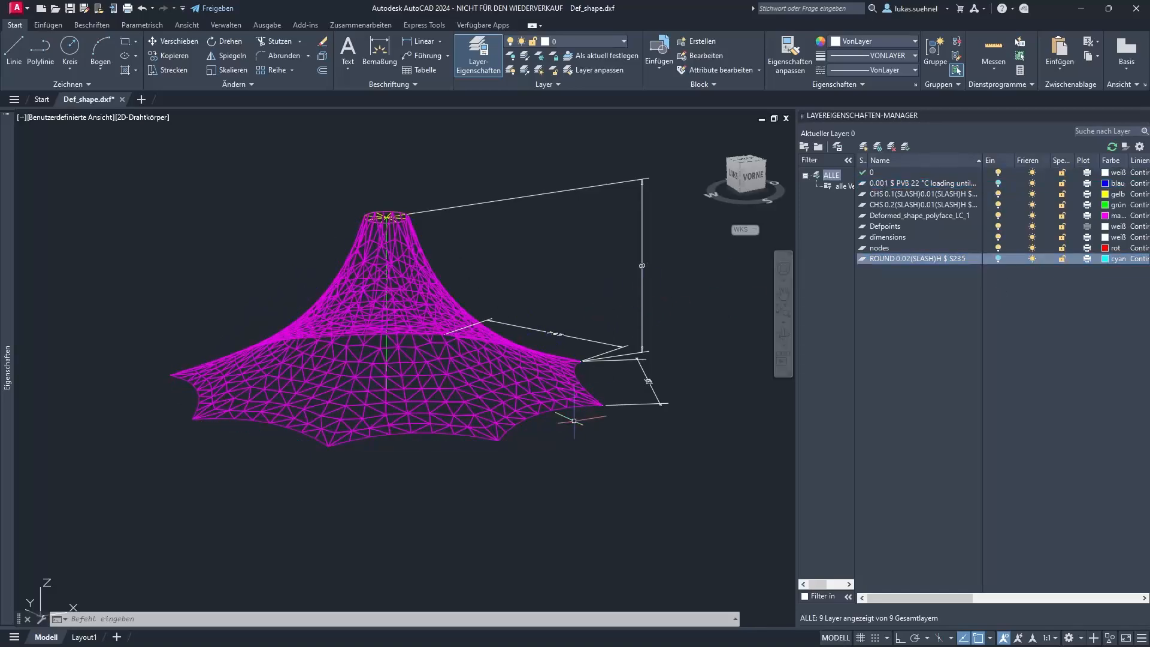
Set the visual style of the tent view to Shaded (Schattiert) and view the deformed membrane from the back.
middle_click_drag(593, 236, 611, 264, "shift")
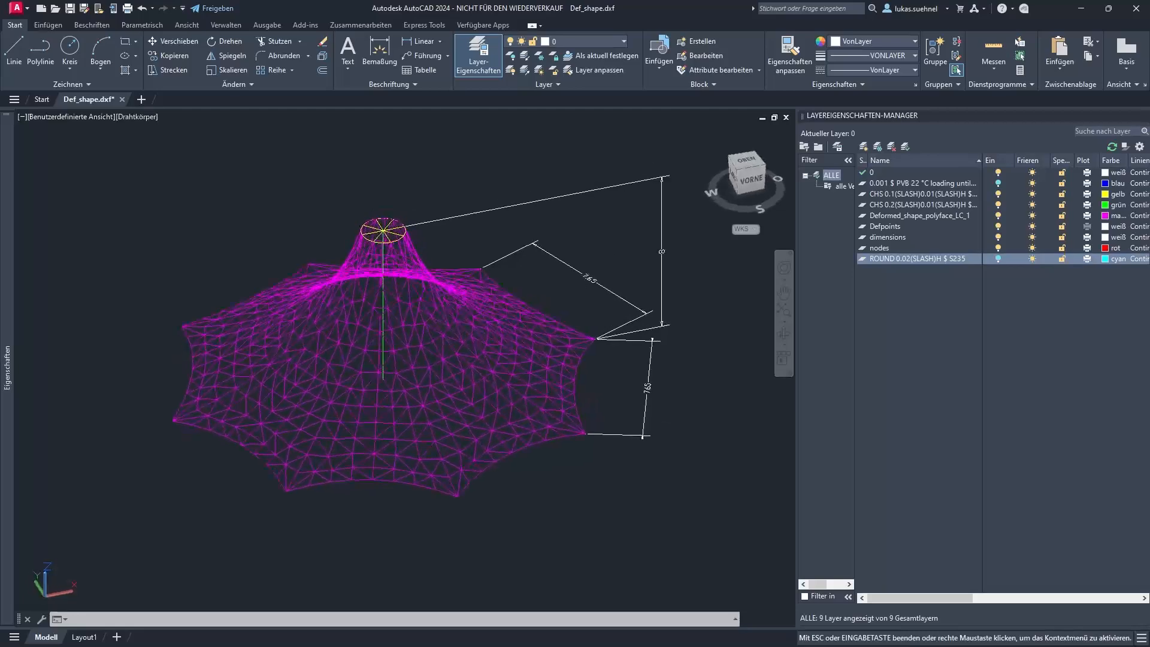
key("Escape")
left_click(146, 118)
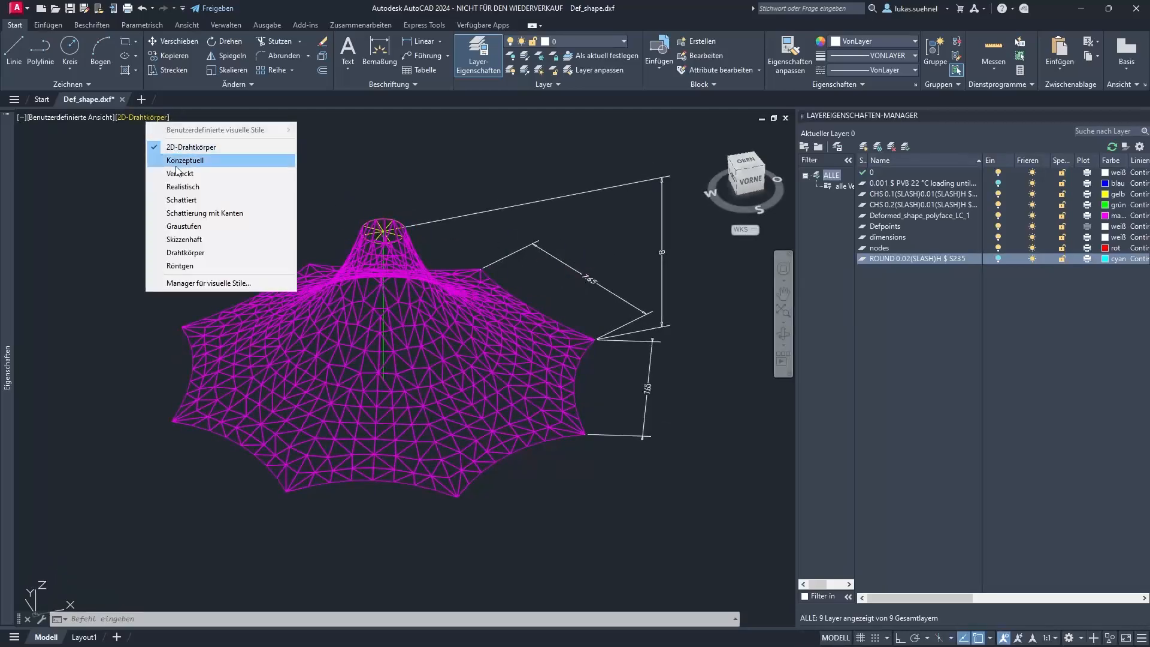
left_click(181, 198)
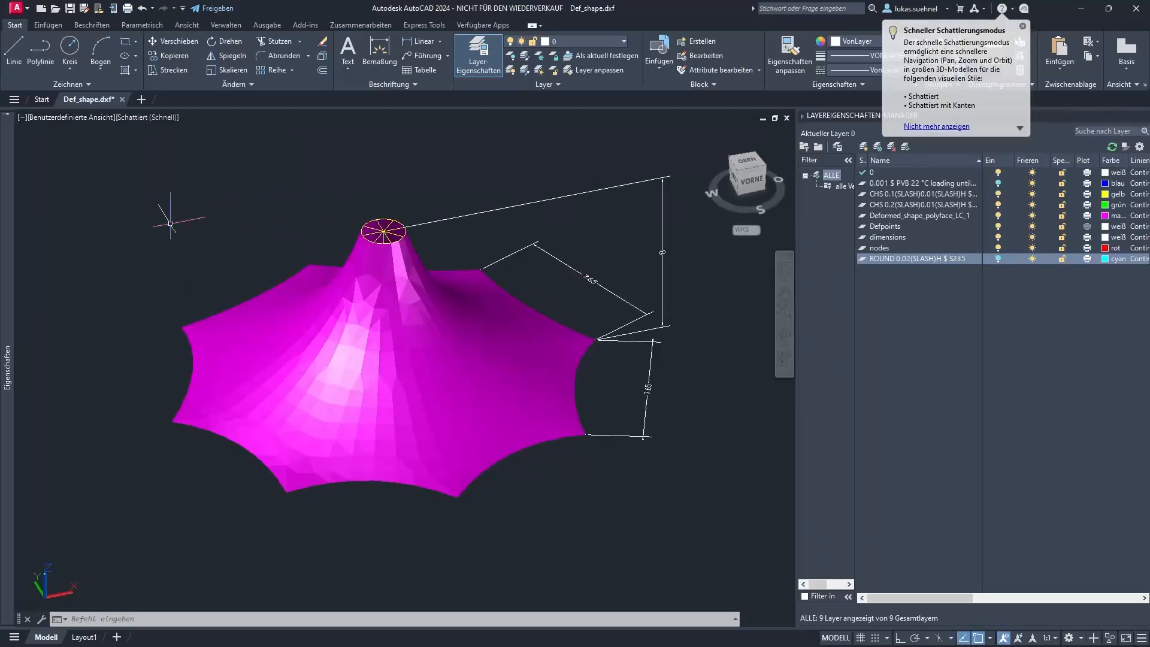
mouse_move(620, 227)
middle_mouse_down("shift")
mouse_move(519, 277)
mouse_move(249, 230)
middle_mouse_up("shift")
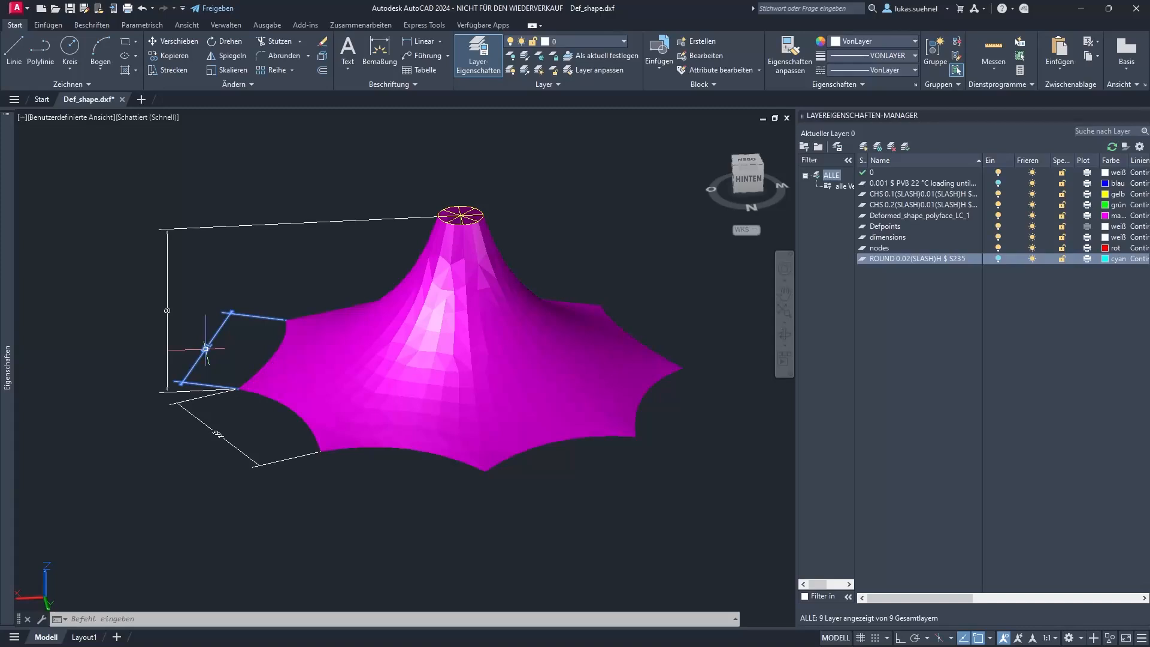
Inspect the properties of the tent's vertical height dimension, including its line and text settings, and deselect it.
left_click(167, 310)
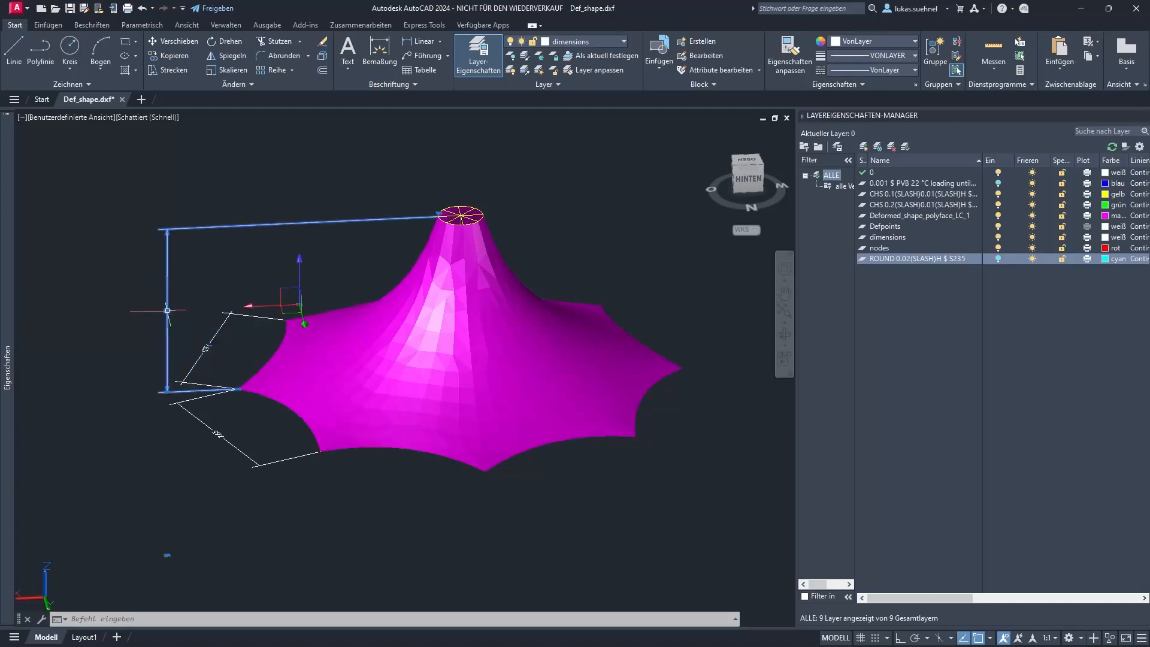
mouse_move(168, 310)
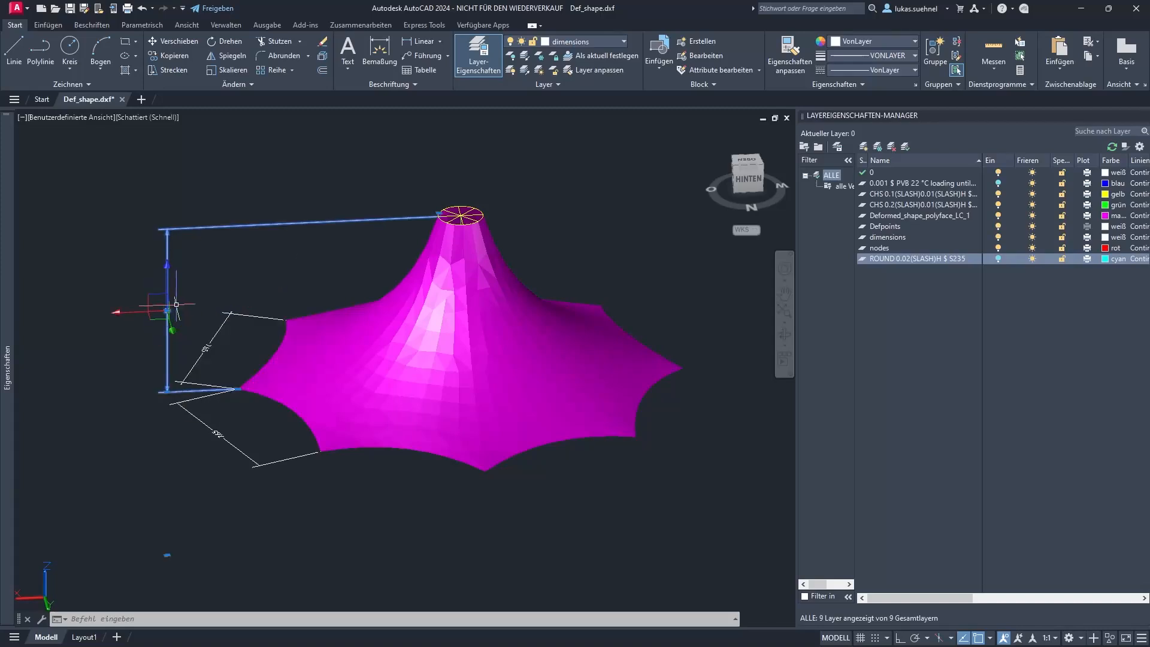
left_click(212, 278)
left_click(213, 274)
mouse_move(8, 331)
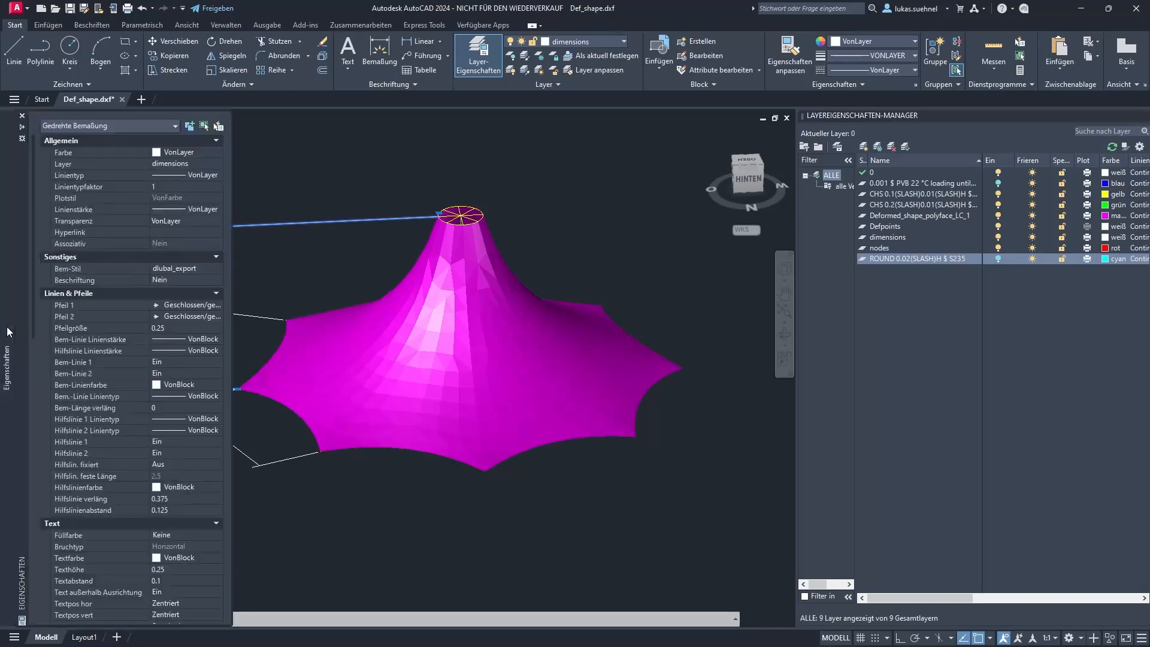
scroll(173, 360, "down", 10)
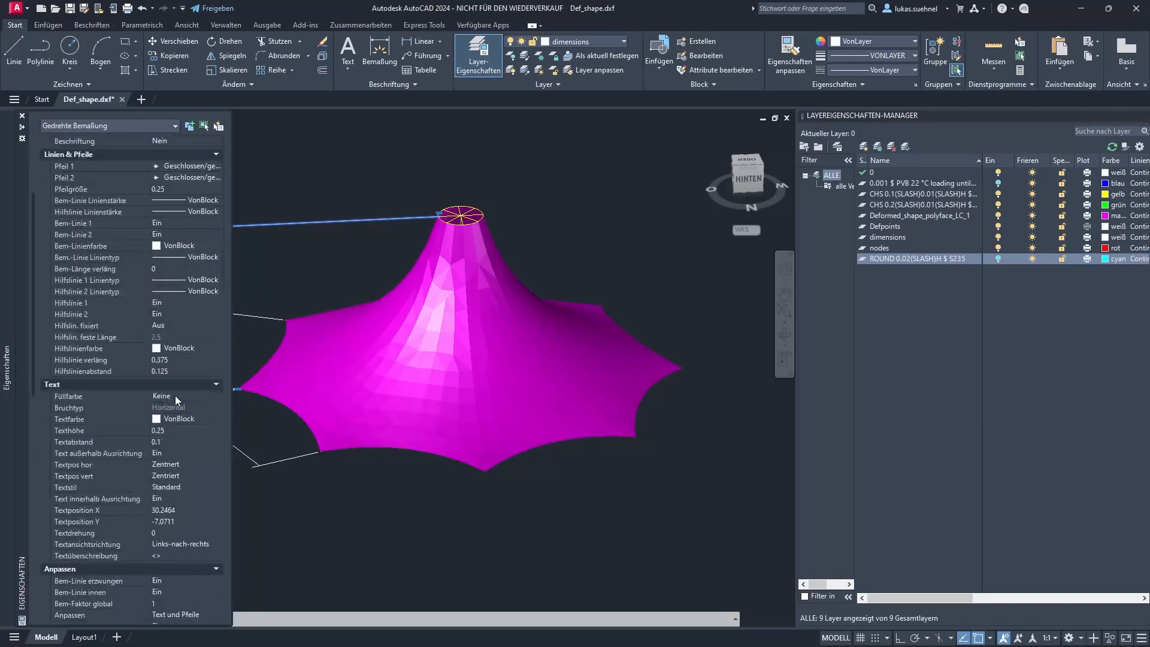
key("Escape")
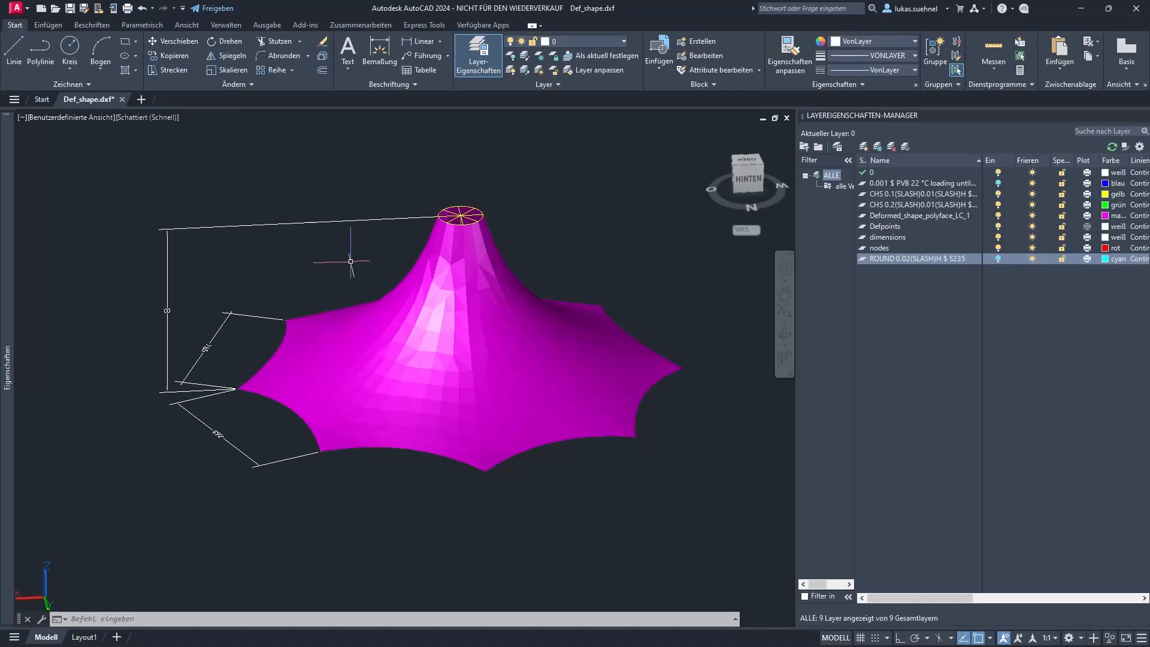
Minimize AutoCAD, switch to the presentation and advance to the DSTV (*.stp) slide.
left_click(1085, 12)
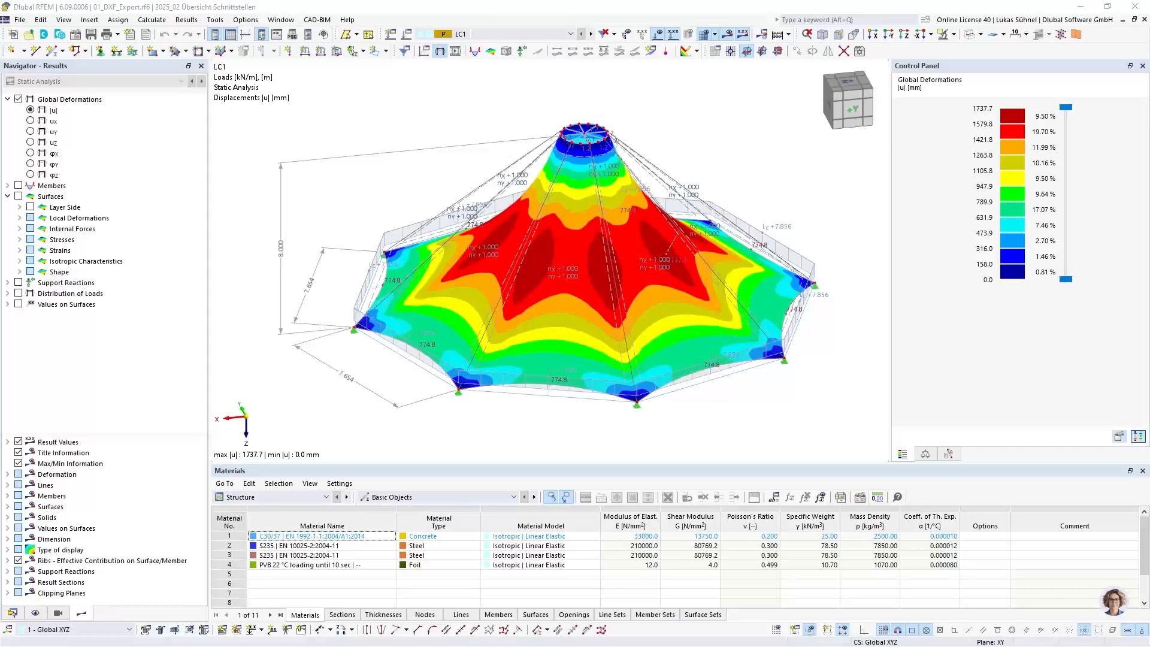
key("alt+Tab")
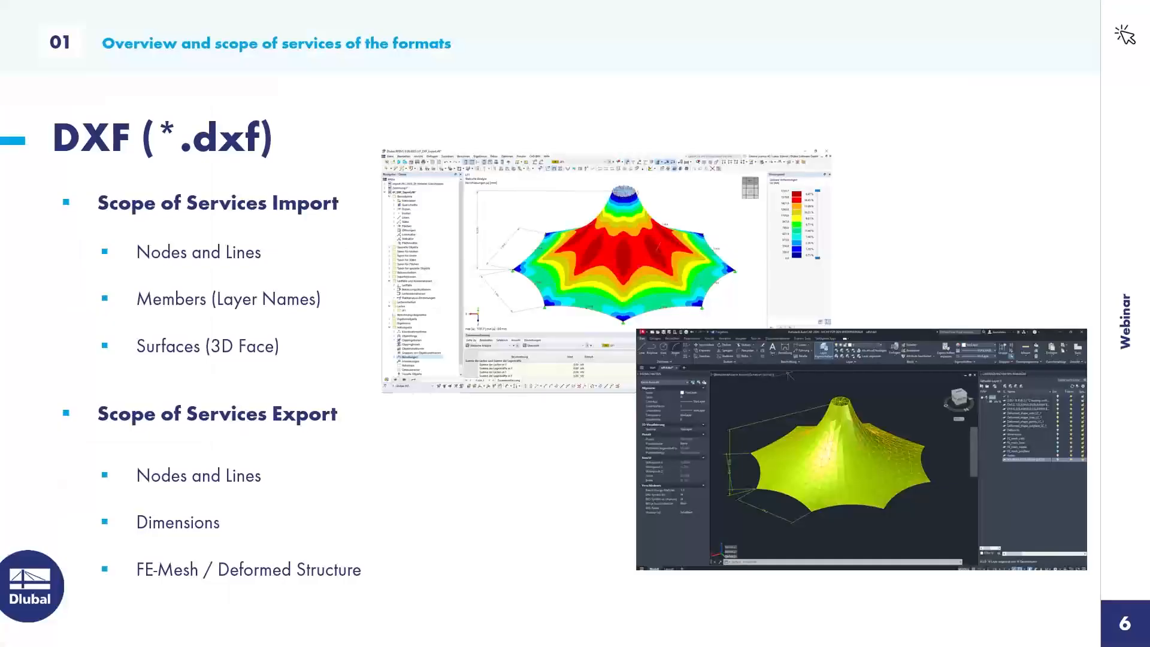
left_click(564, 320)
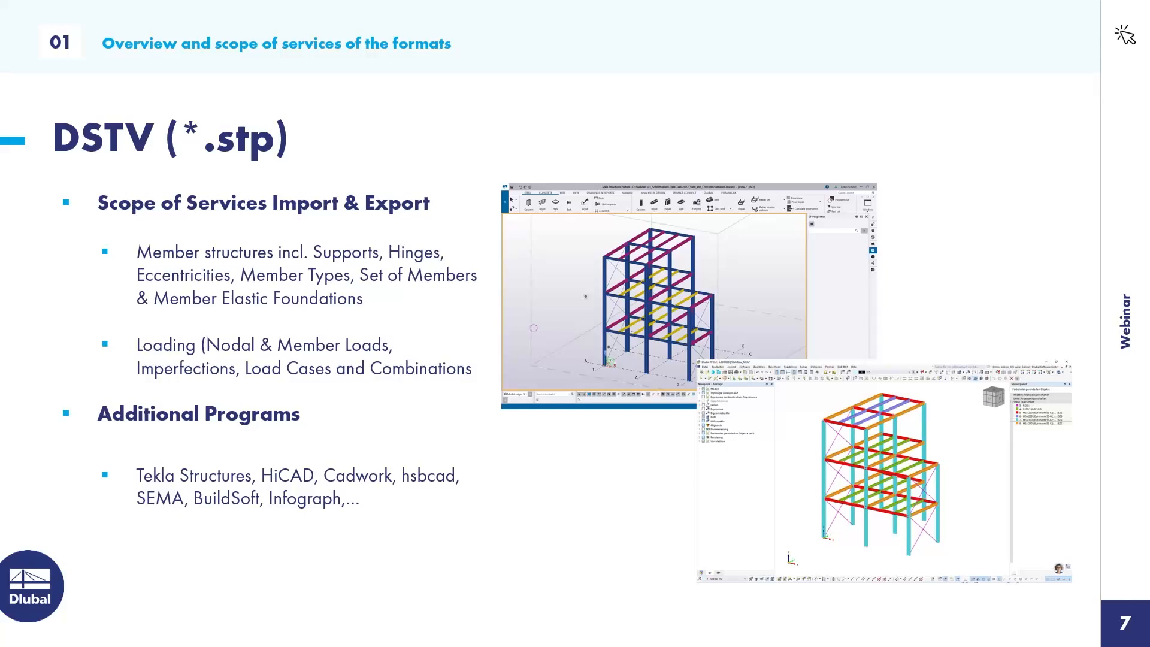
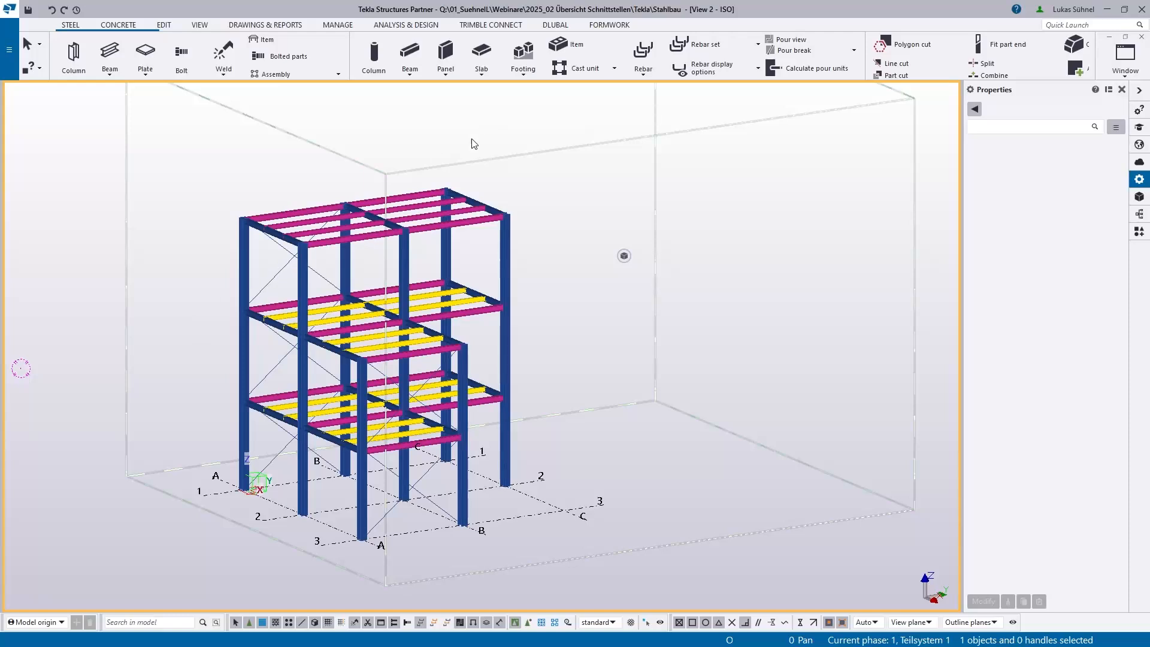
left_click(555, 25)
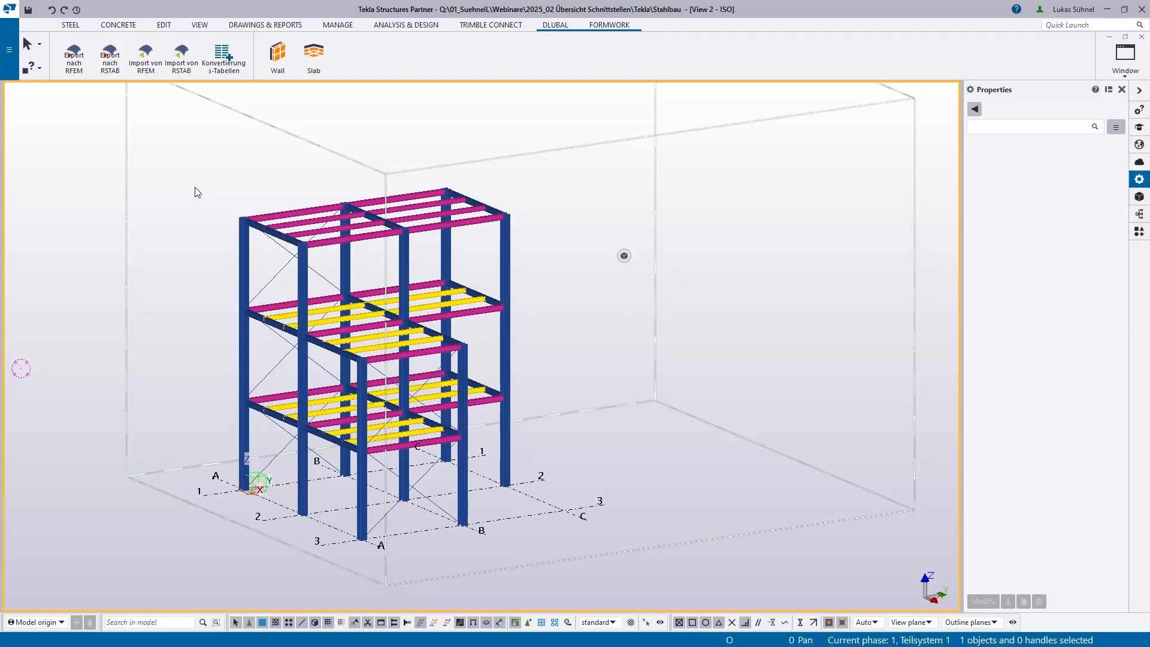
left_click(67, 25)
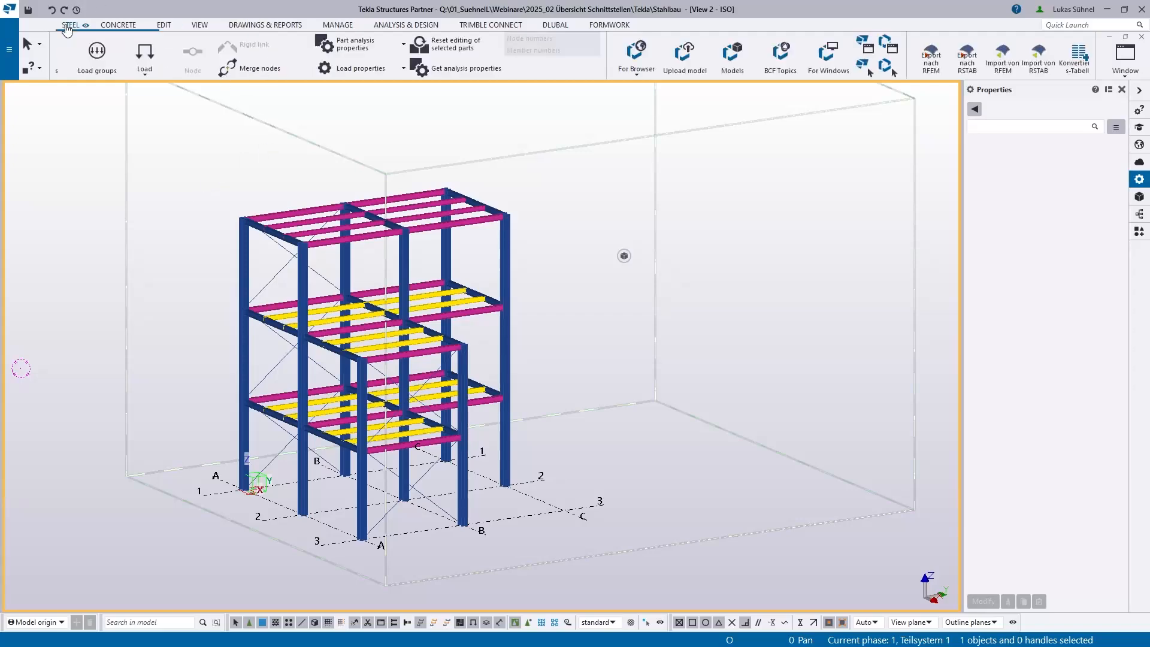
Select the entire steel frame in Tekla Structures, start an FEM export and check its DSTV version and element reference settings.
scroll(190, 155, "down", 1)
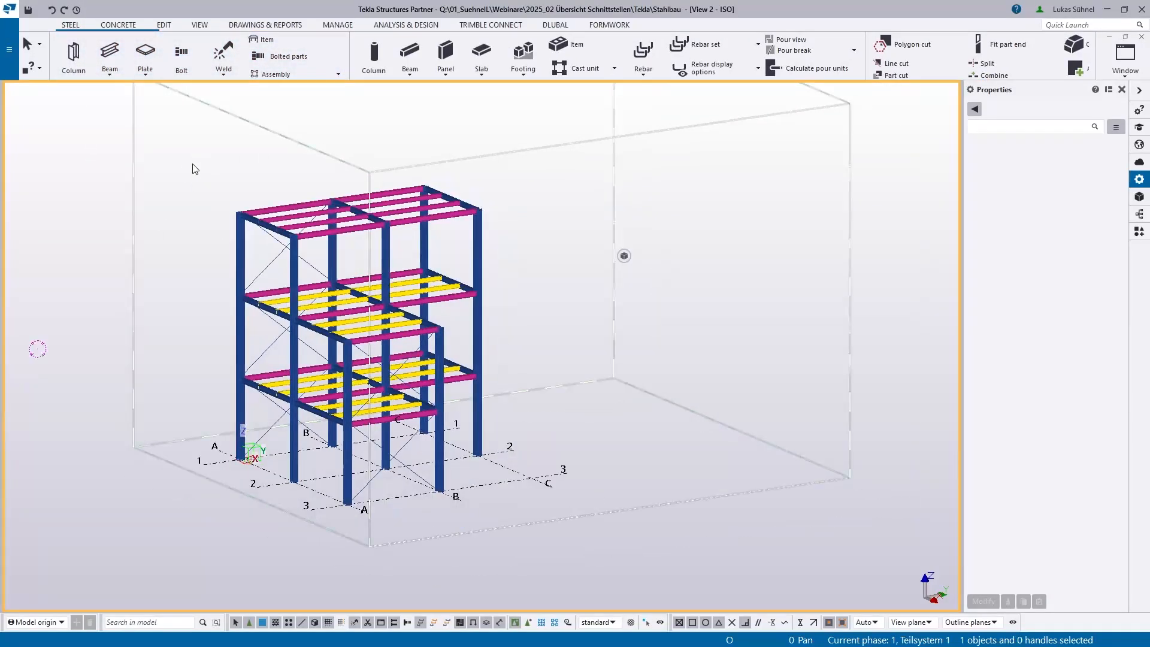
left_click_drag(176, 142, 559, 547)
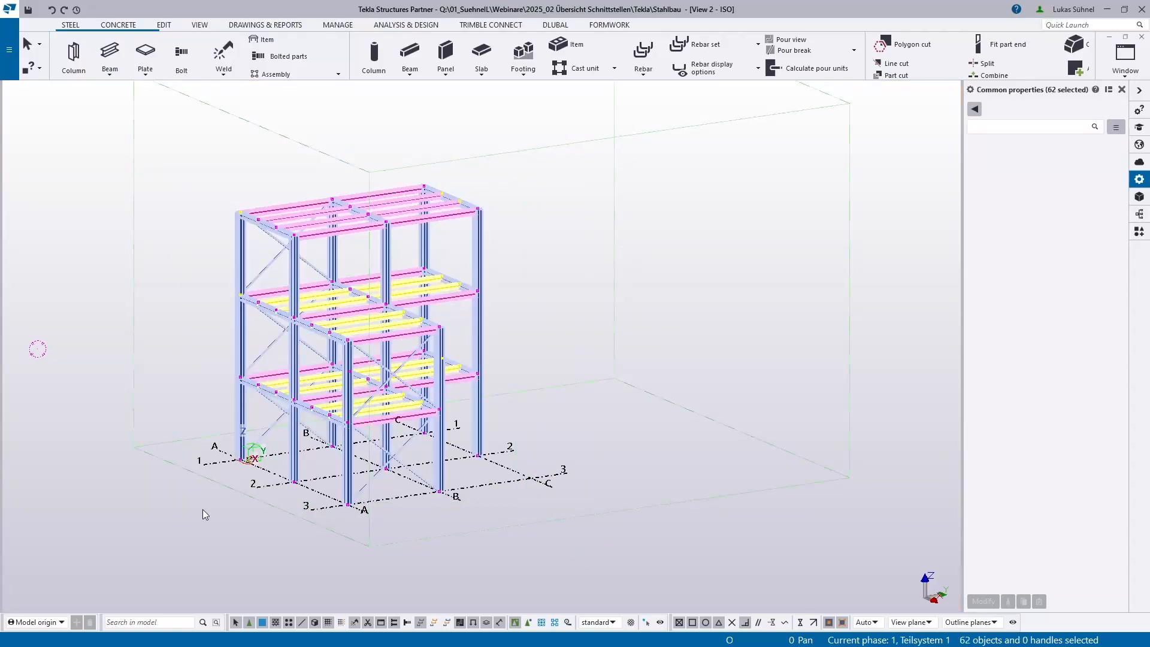
left_click(12, 53)
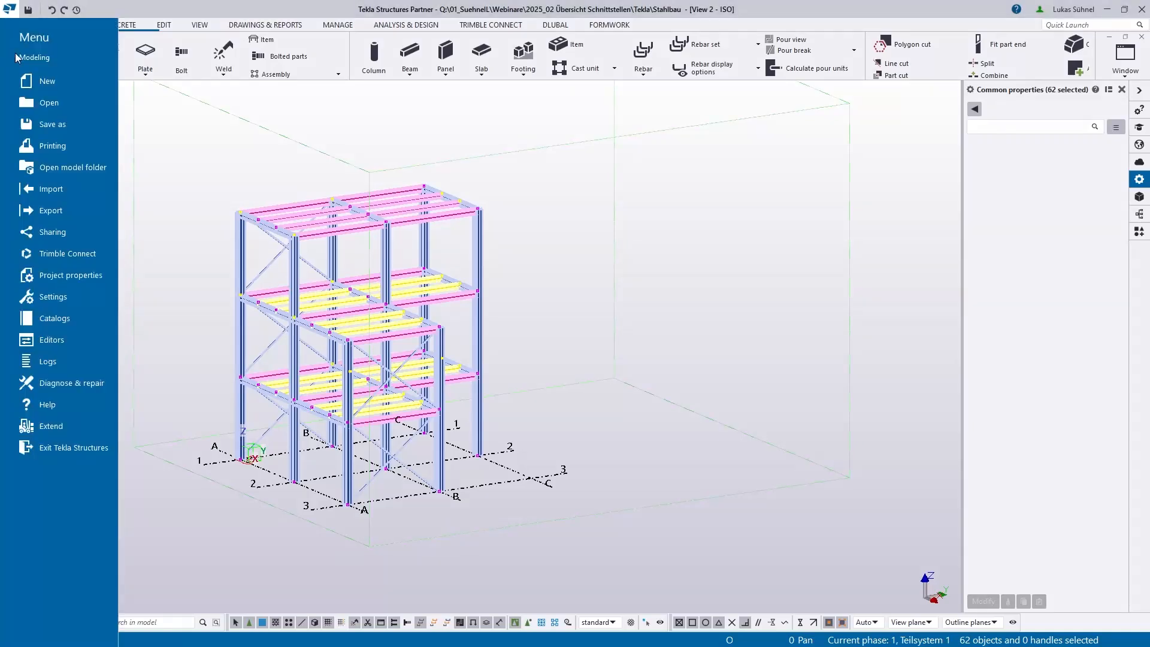
left_click(59, 206)
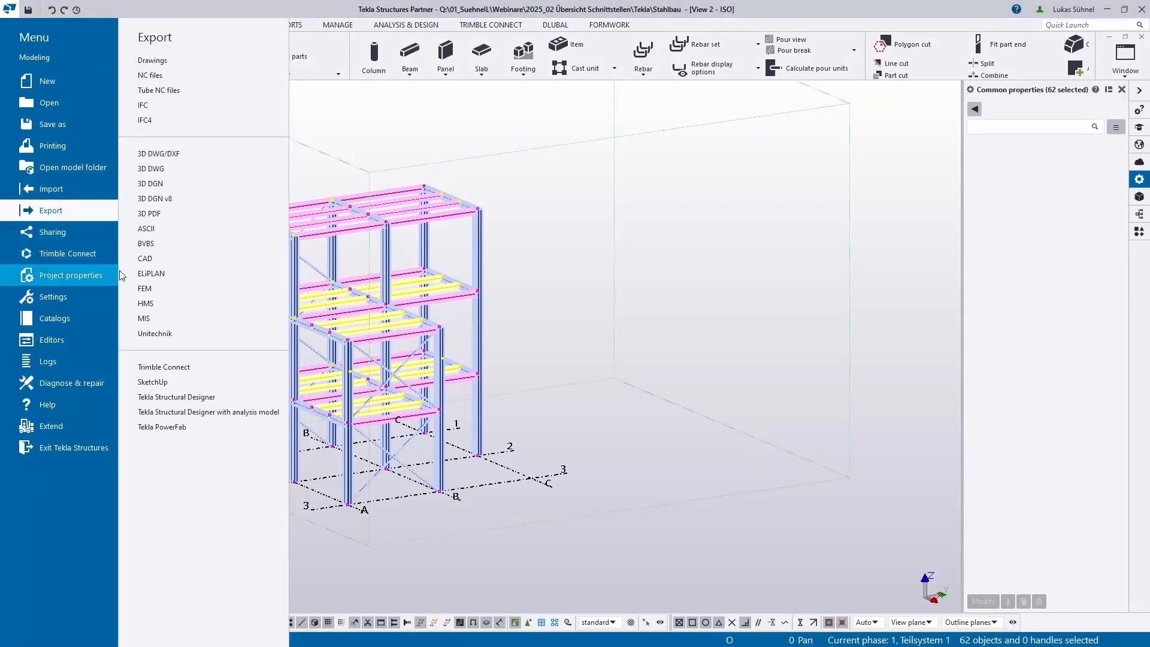
left_click(144, 294)
left_click(425, 244)
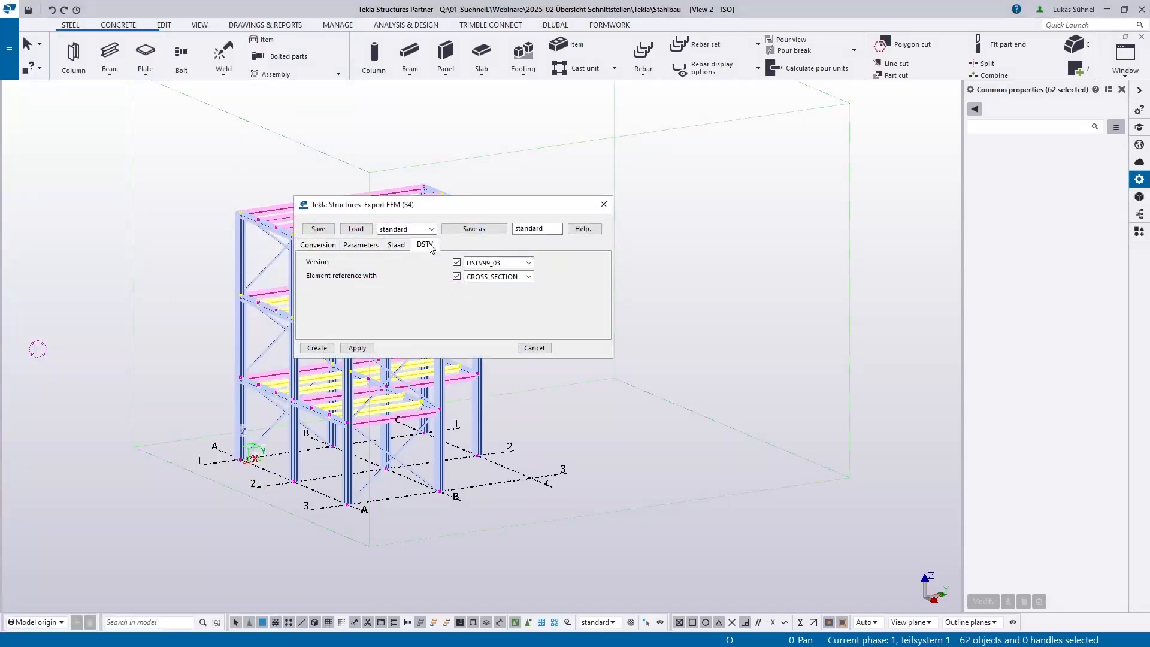
Set the output file of the DSTV export to TeklaOut.stp on the Desktop.
left_click(361, 246)
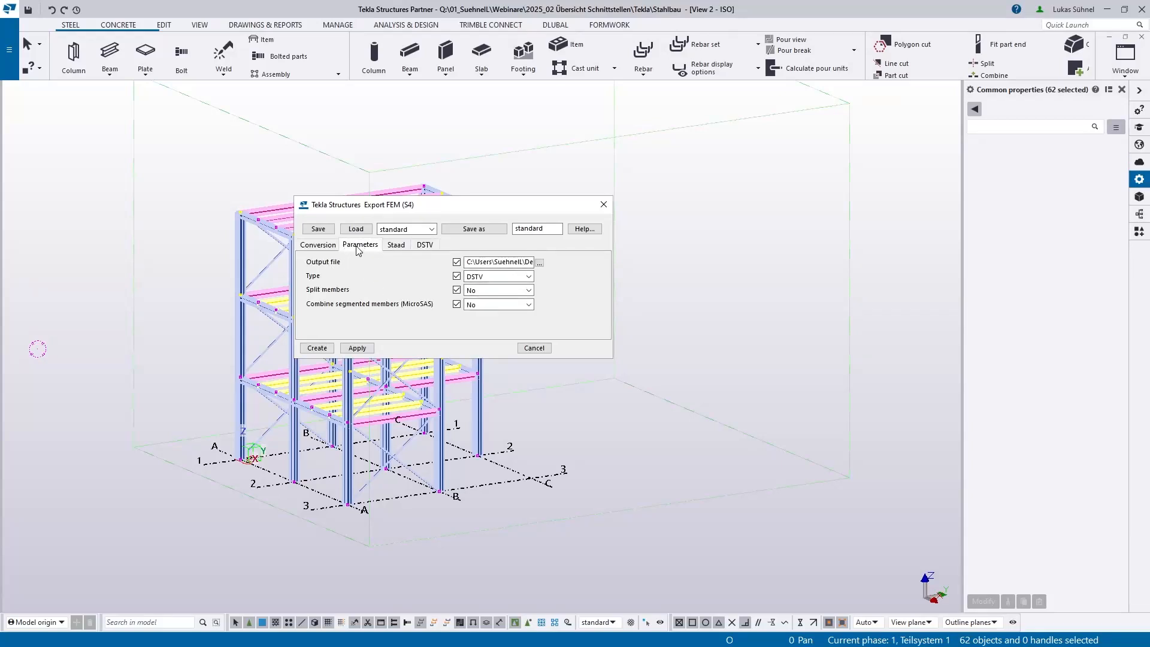
left_click(539, 262)
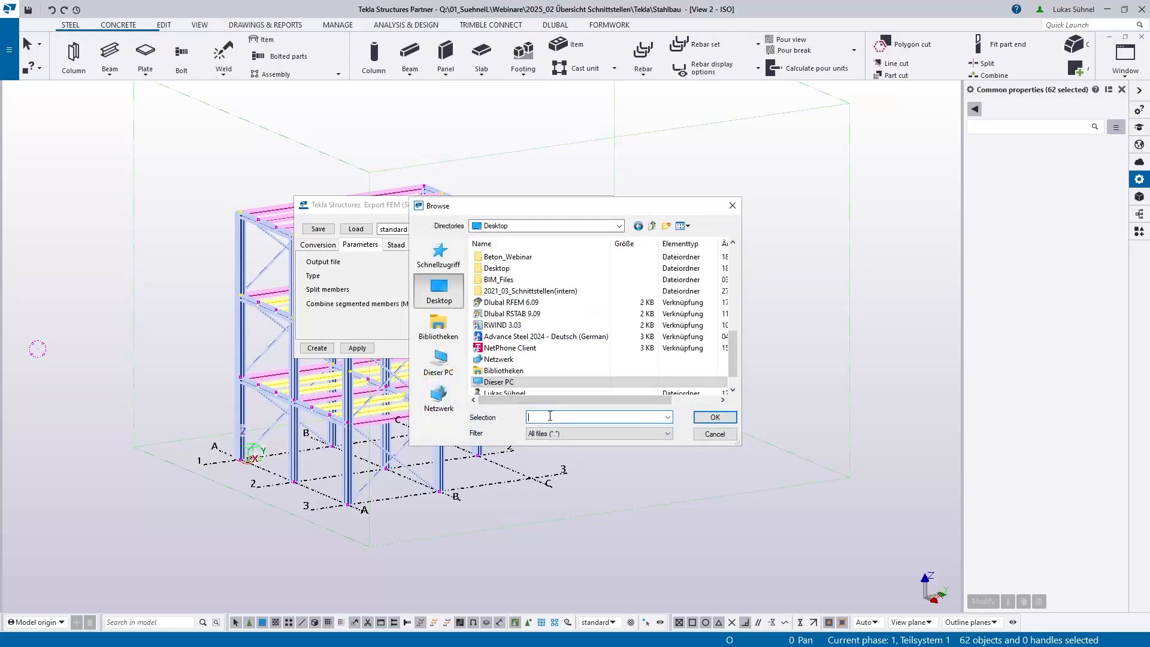
type("T")
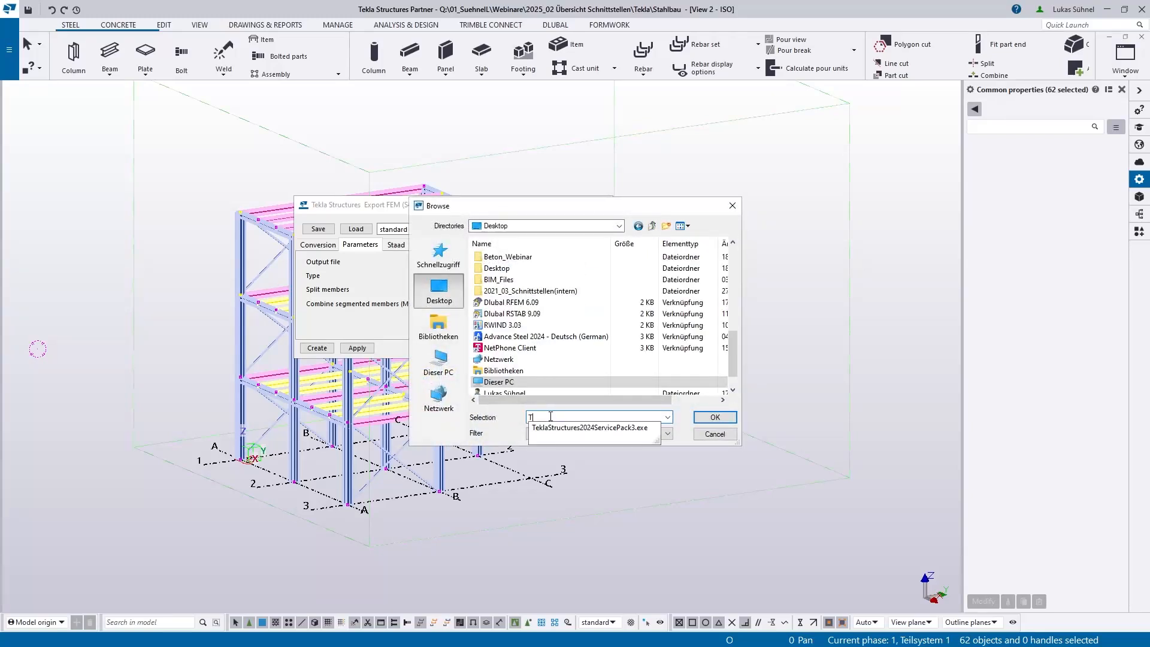
type("eklaOut.stp")
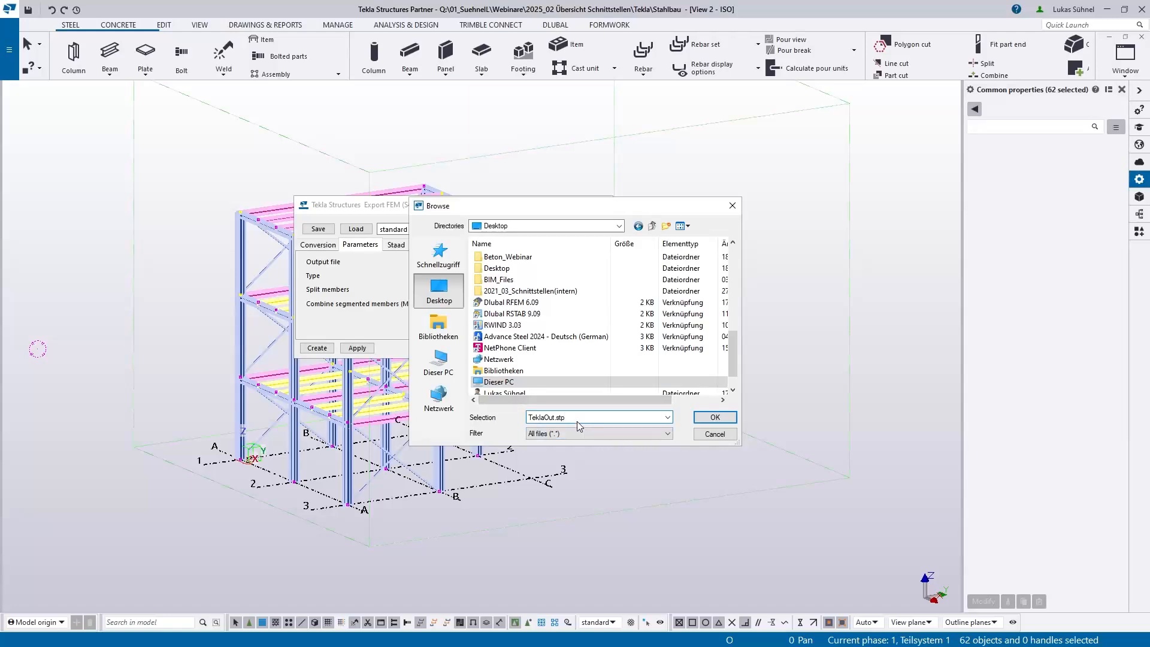
left_click(715, 417)
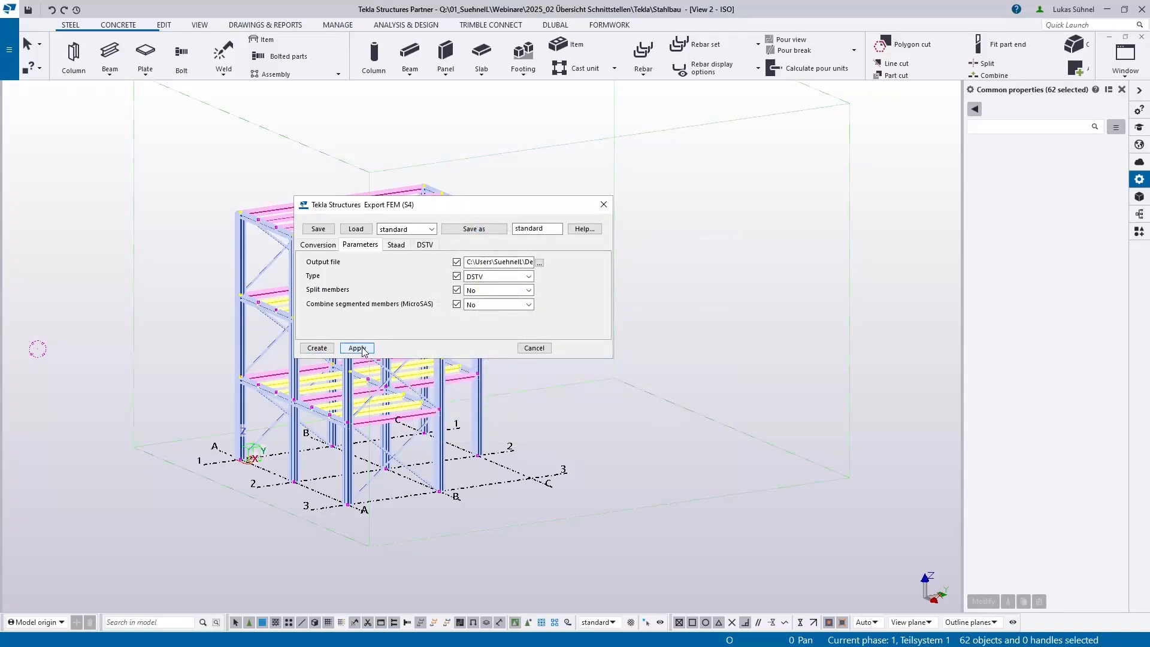
Create the DSTV file from the selected frame, close the export dialog and clear the selection.
left_click(318, 348)
left_click(534, 348)
left_click(685, 235)
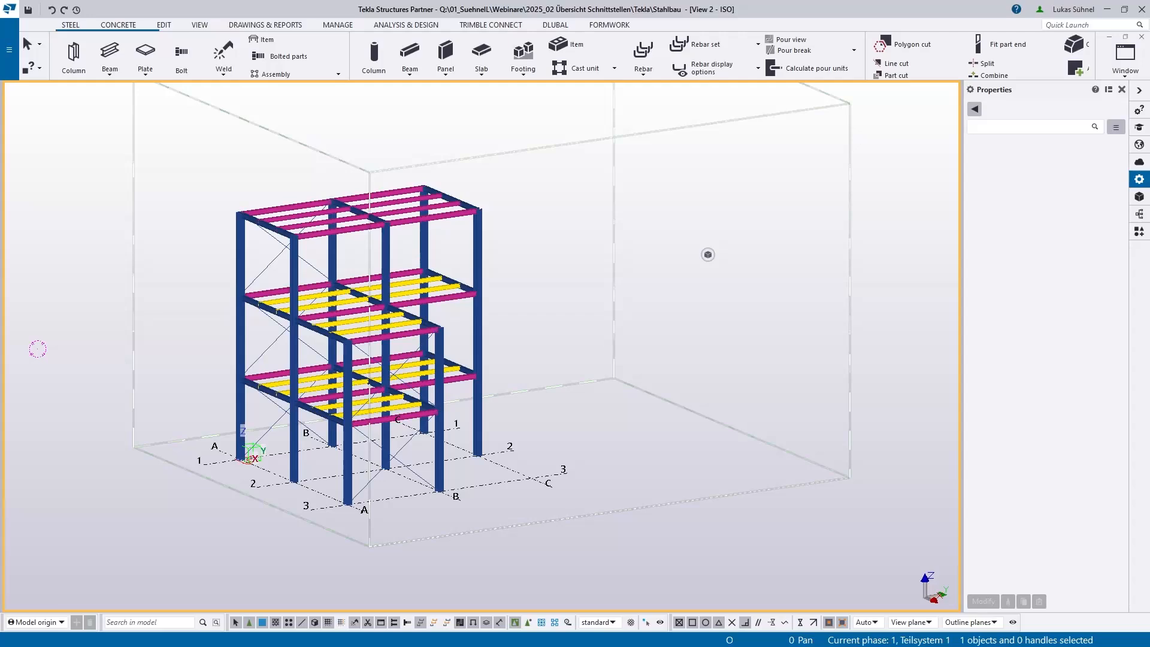
Bring the text editor window with TeklaOut.stp in front of the model, make it taller and reposition it.
left_click_drag(1149, 326, 268, 157)
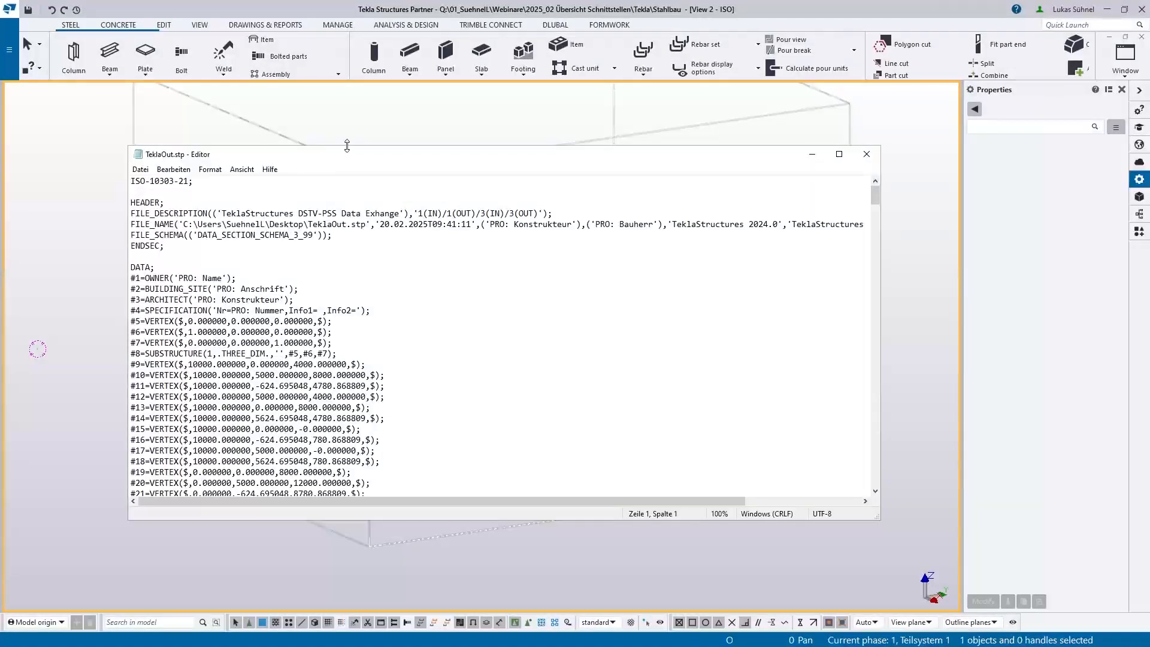
left_click_drag(346, 145, 346, 56)
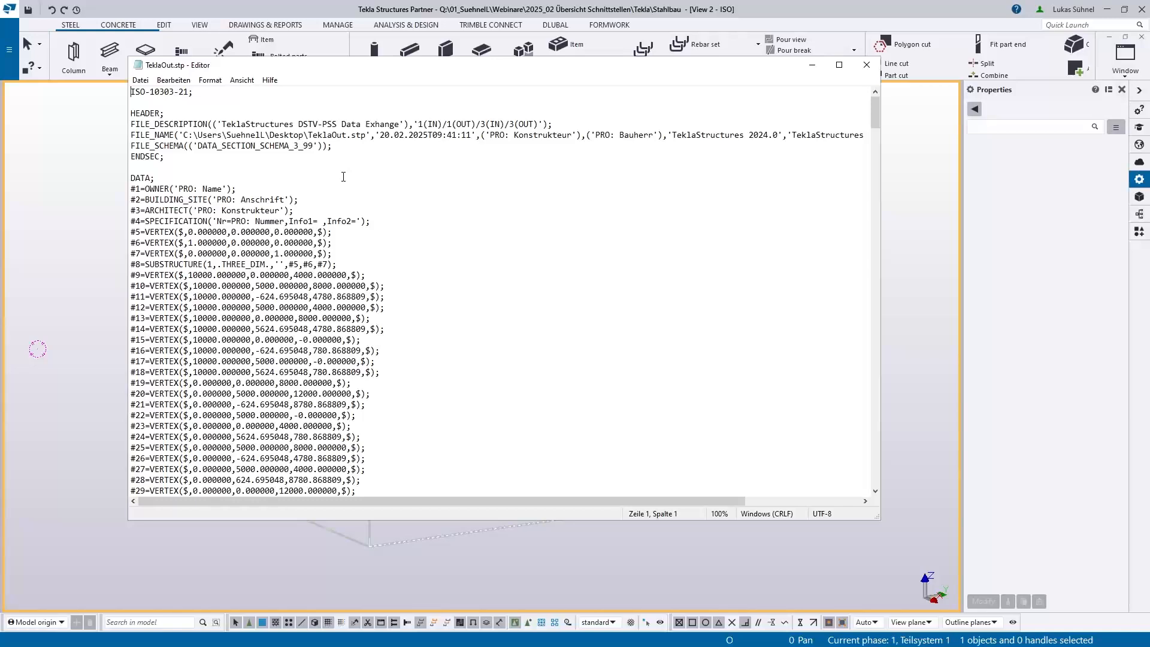
left_click_drag(397, 72, 349, 112)
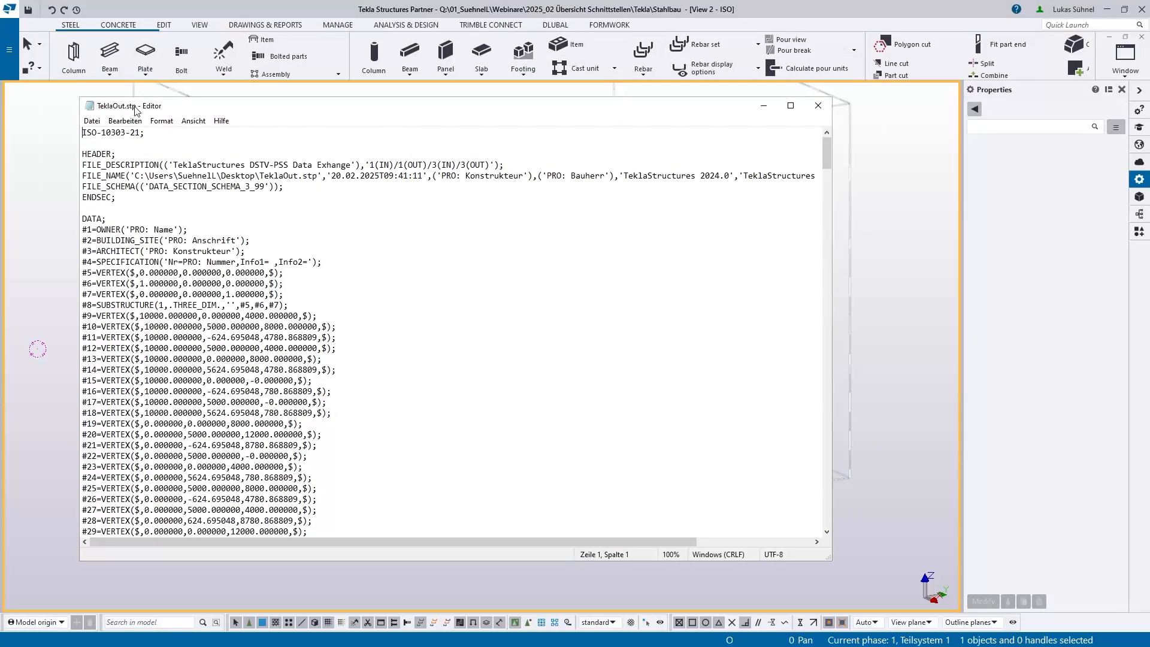
Examine the header of TeklaOut.stp, including the DSTV description, designer entry and Tekla Structures version.
left_click_drag(173, 162, 312, 163)
left_click(188, 166)
scroll(146, 264, "down", 2)
scroll(148, 251, "up", 2)
left_click_drag(445, 175, 506, 176)
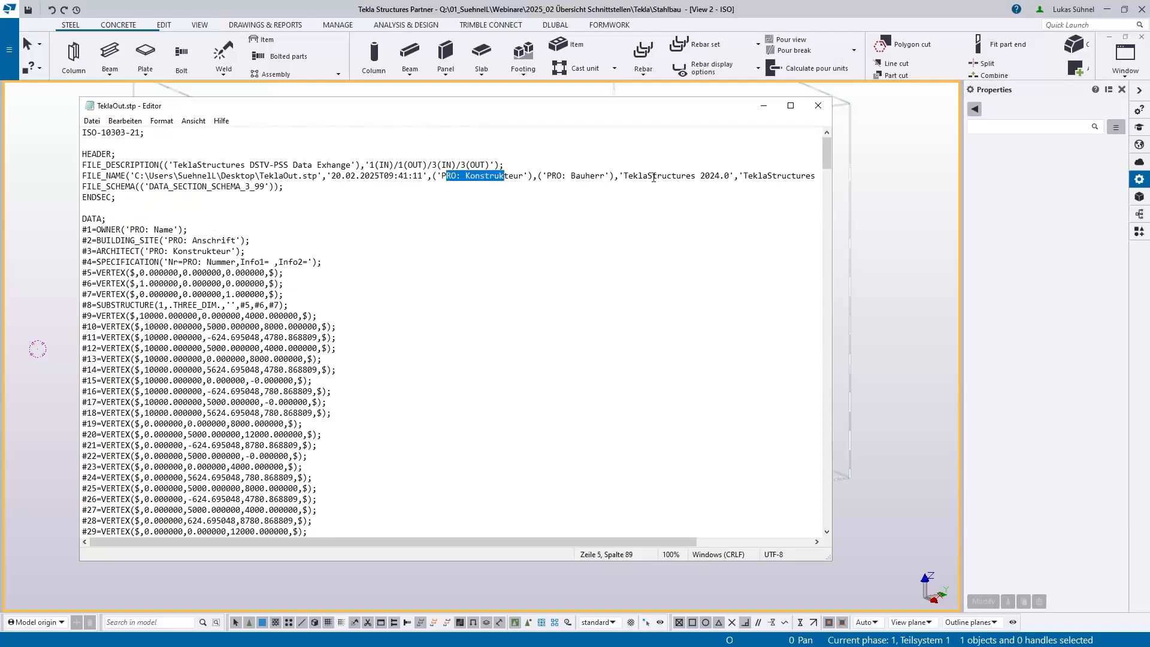
left_click_drag(661, 175, 731, 176)
Examine the VERTEX entries with their coordinates at the start of the file's data section.
scroll(214, 230, "down", 2)
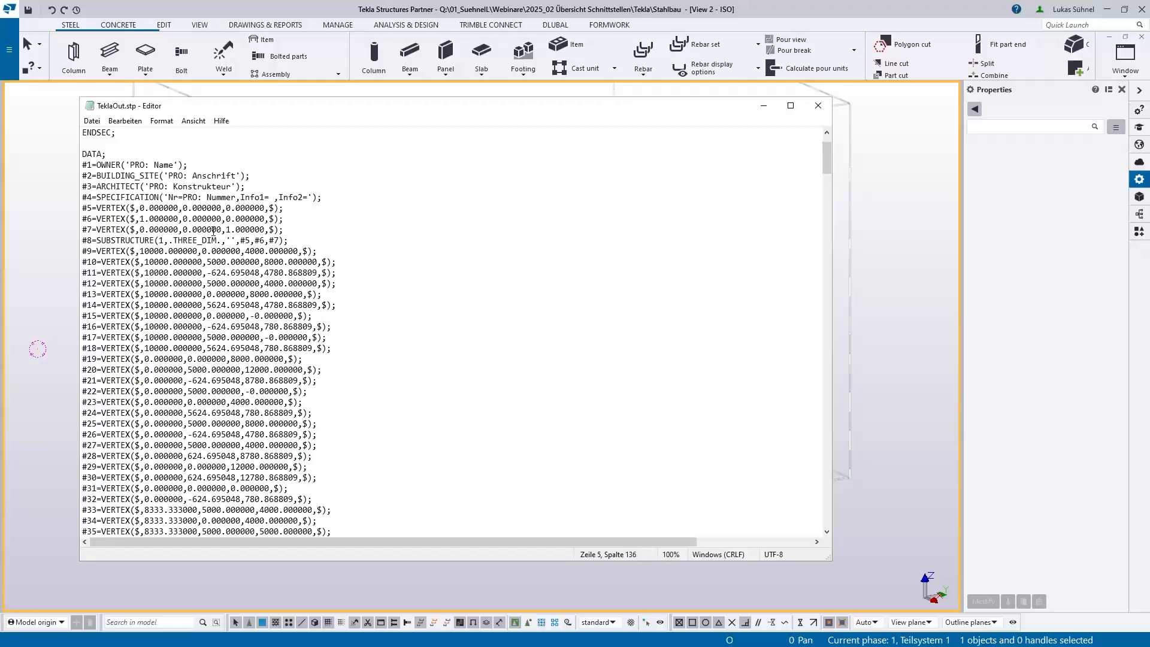
scroll(213, 230, "down", 1)
left_click_drag(87, 219, 372, 409)
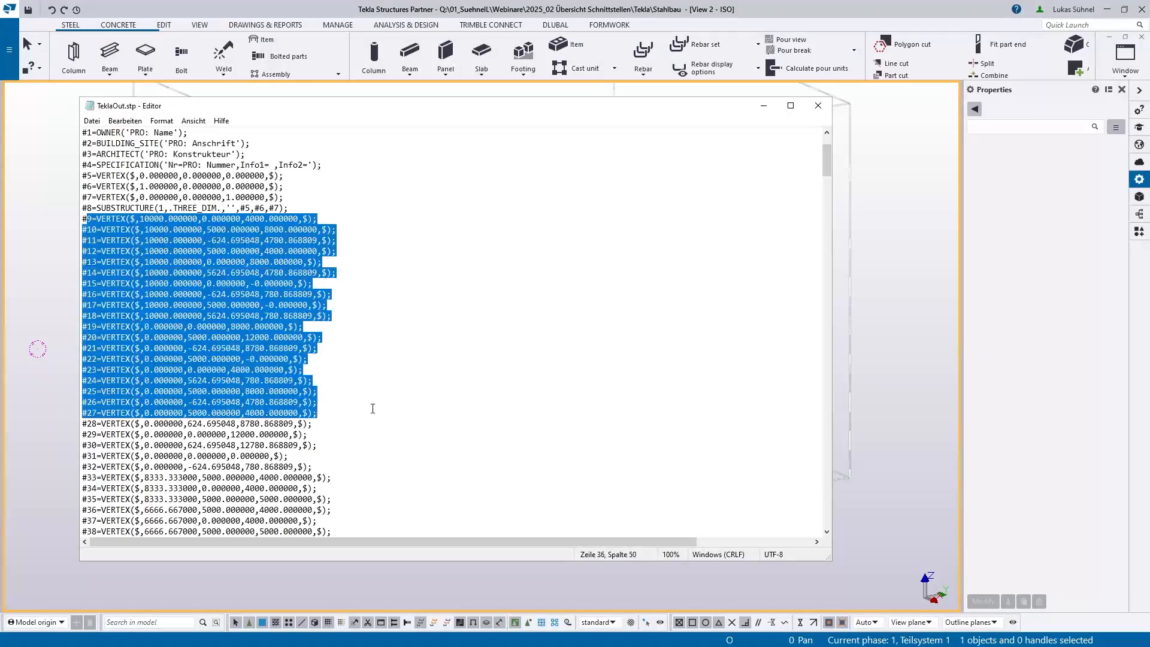
left_click(149, 338)
left_click_drag(97, 283, 131, 283)
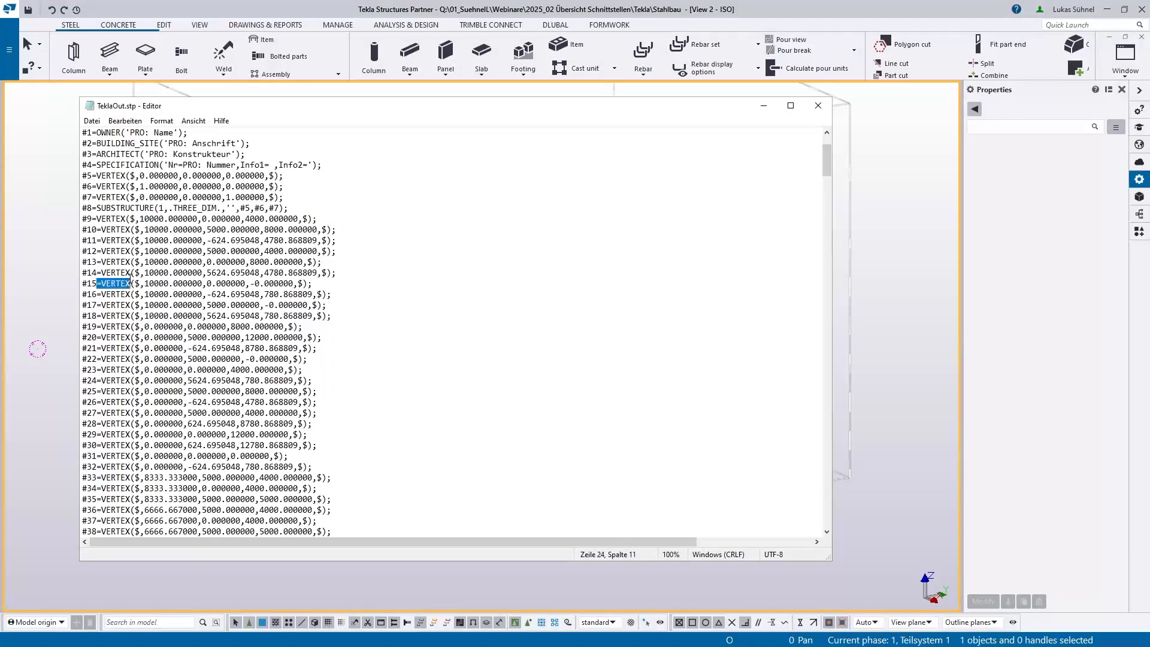
Examine the MATERIAL and CROSS_SECTION entries of TeklaOut.stp, including the material name and the section parameter placeholders.
left_click_drag(828, 159, 807, 354)
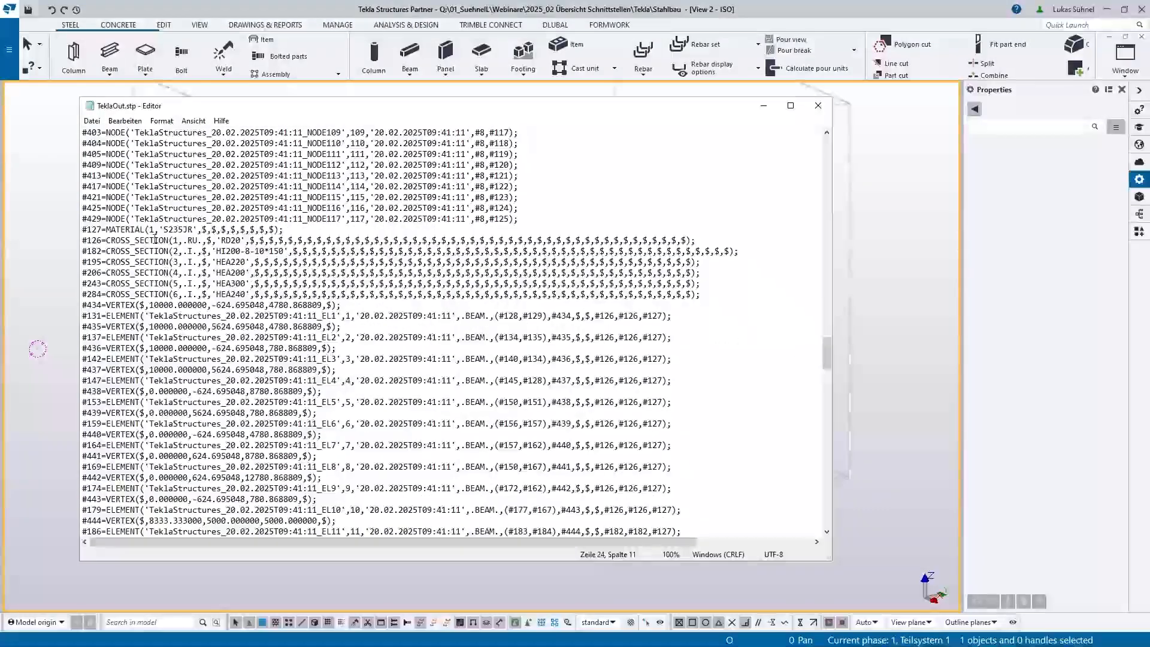
left_click_drag(101, 229, 282, 230)
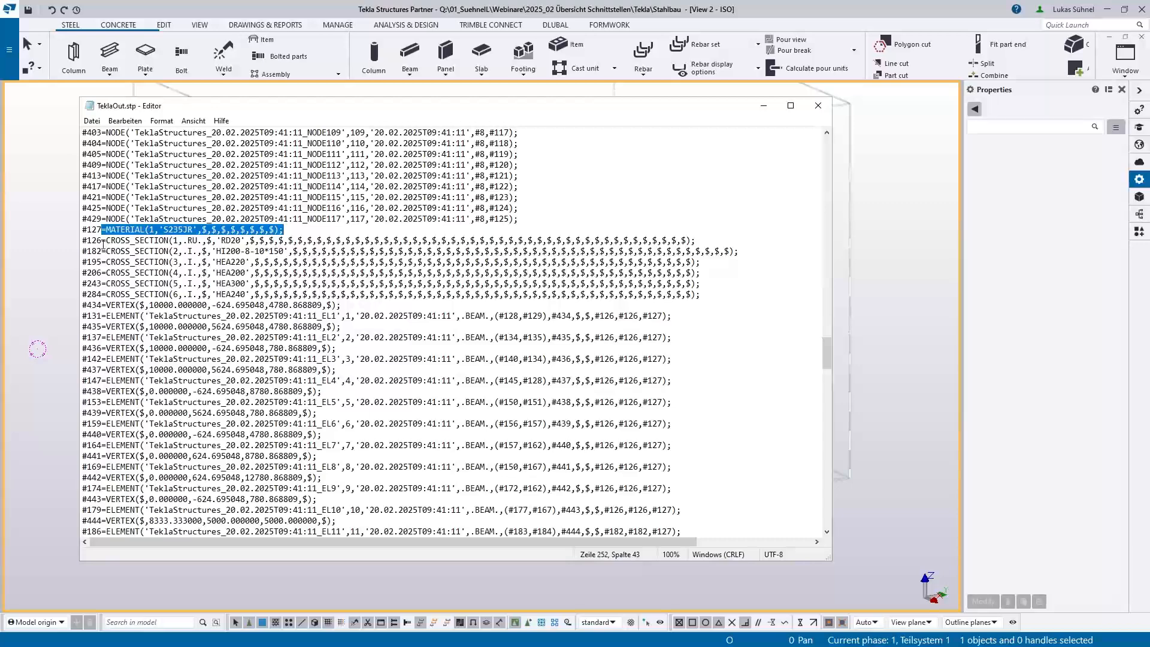
left_click_drag(102, 240, 335, 294)
left_click(187, 253)
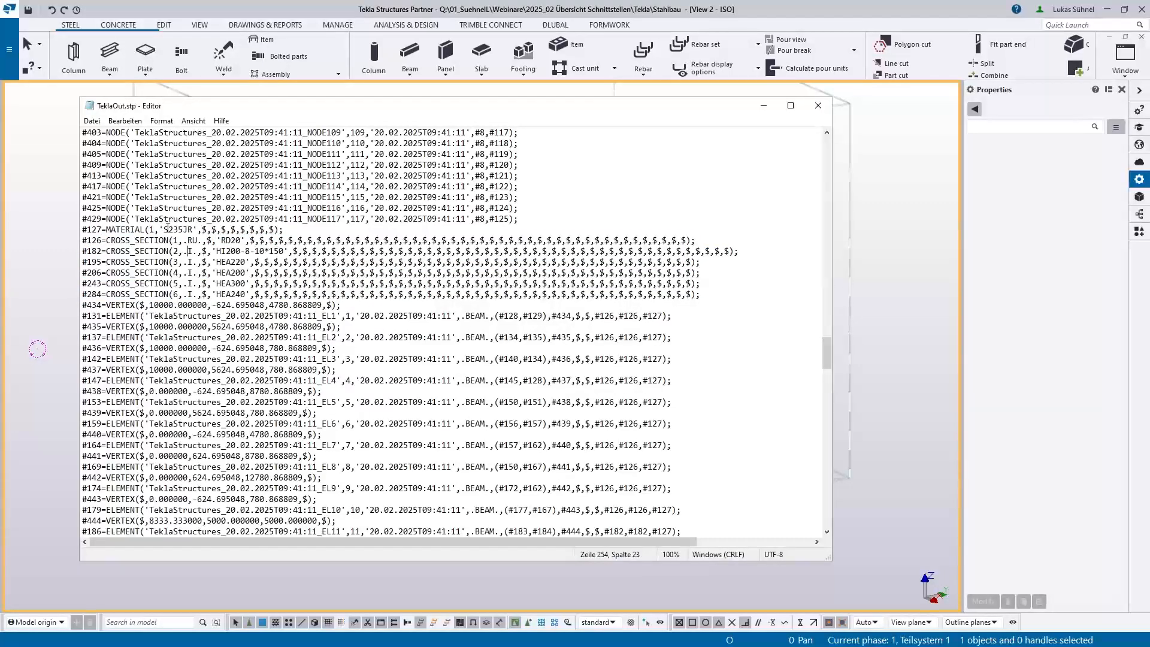
left_click_drag(163, 229, 193, 230)
left_click_drag(312, 261, 518, 264)
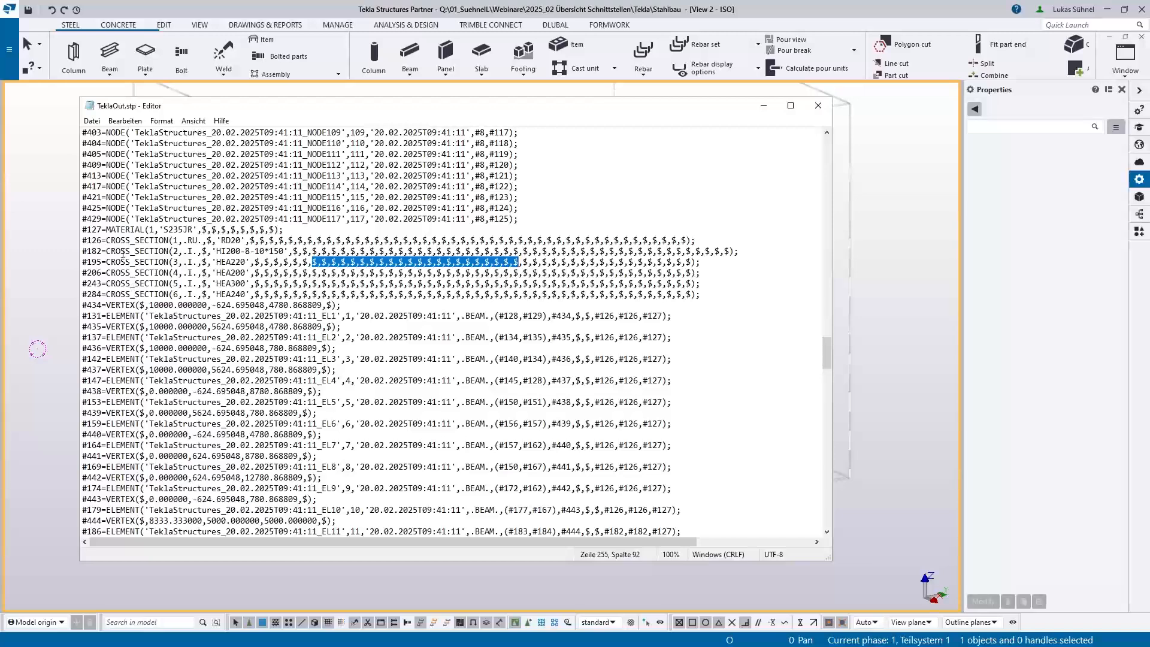
Examine a beam's ELEMENT entry and its references to nodes, cross-section and material.
scroll(122, 226, "down", 2)
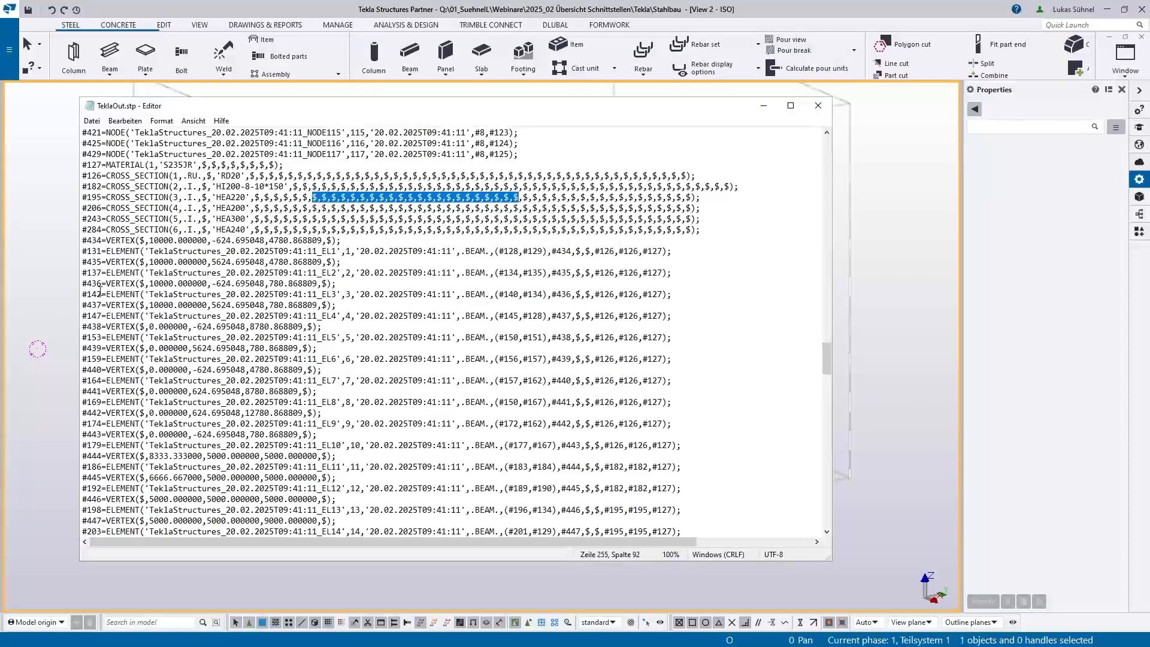
left_click_drag(101, 294, 610, 294)
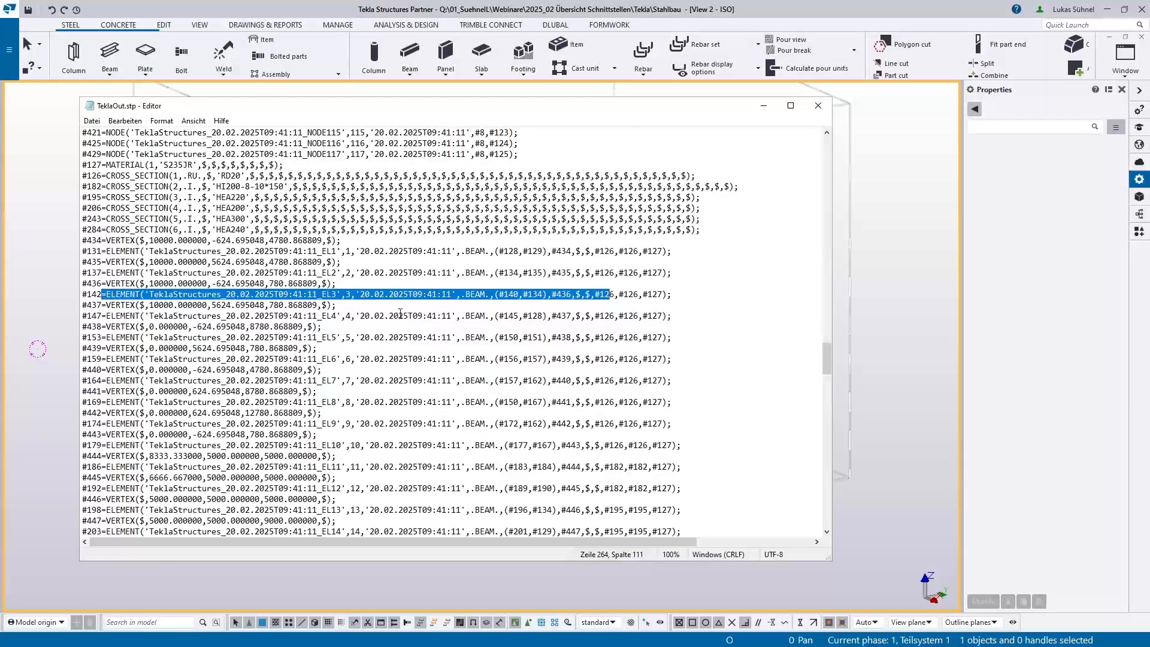
left_click_drag(465, 294, 640, 294)
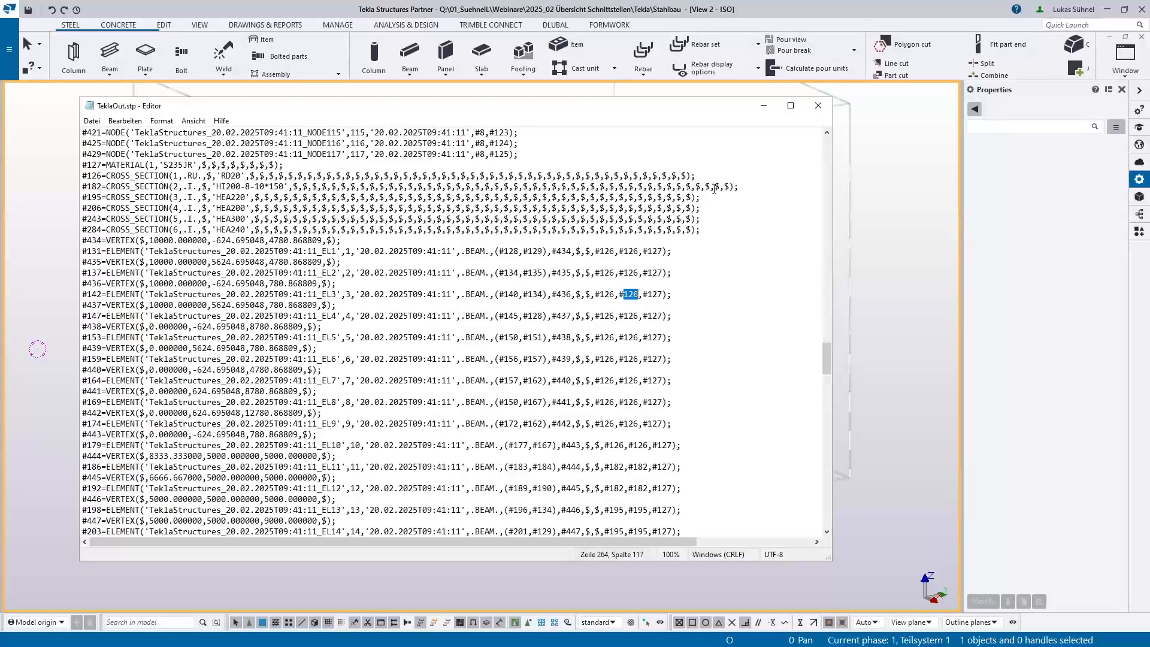
Close the text file, switch from Tekla Structures to RFEM and close the 01_DXF_Export.rf6 model.
left_click(818, 106)
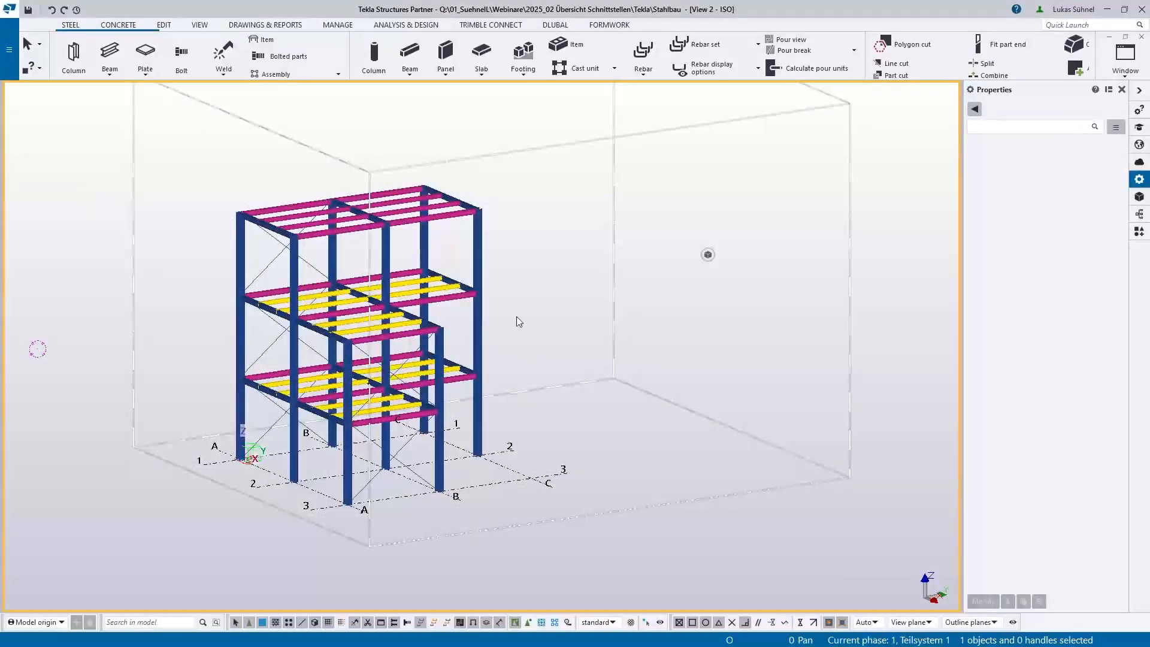
left_click(1106, 8)
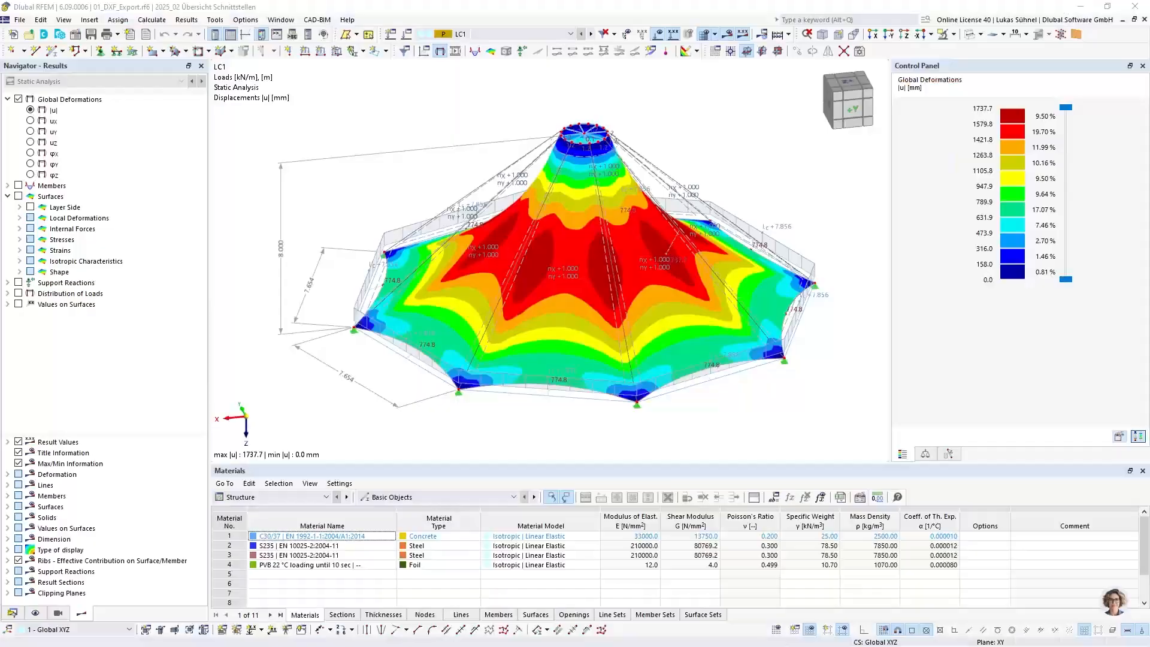
left_click(1142, 19)
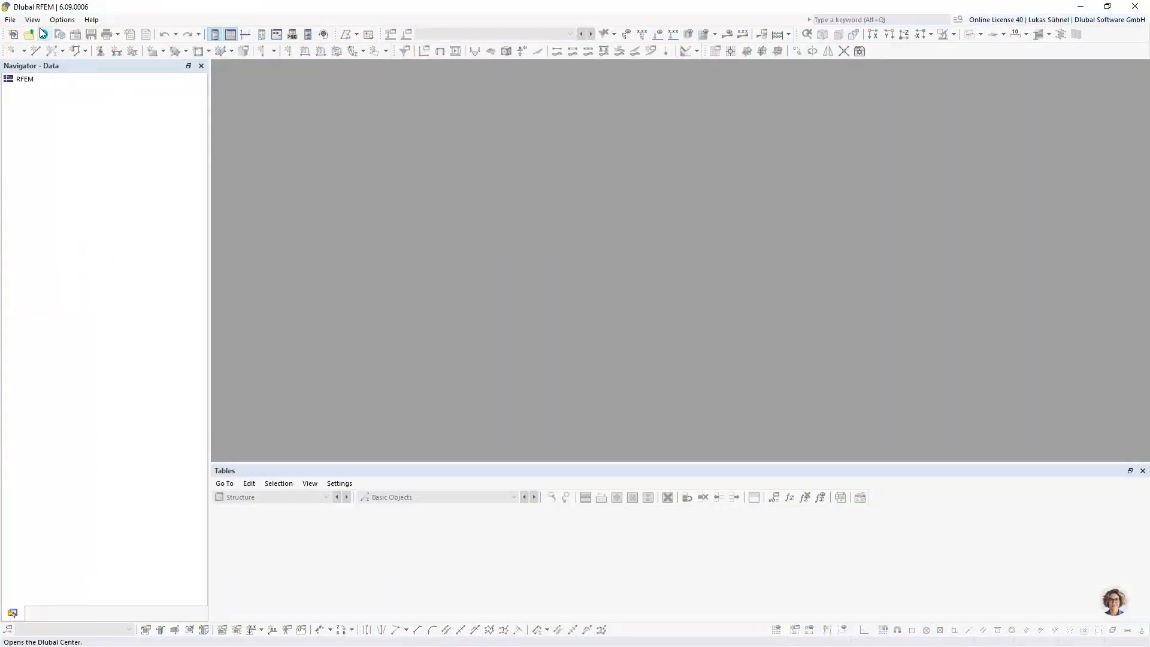
Import TeklaOut.stp as a DSTV file, accepting the default insert point, axis rotation and coordinate transformation without generating loads.
left_click(10, 19)
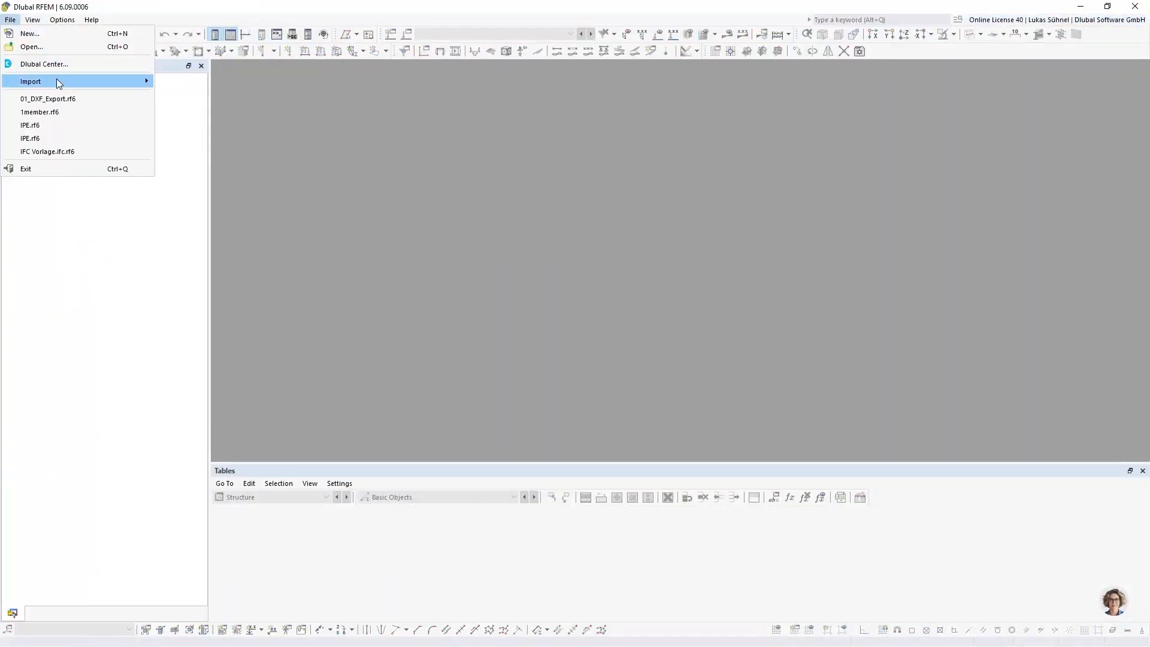
mouse_move(56, 78)
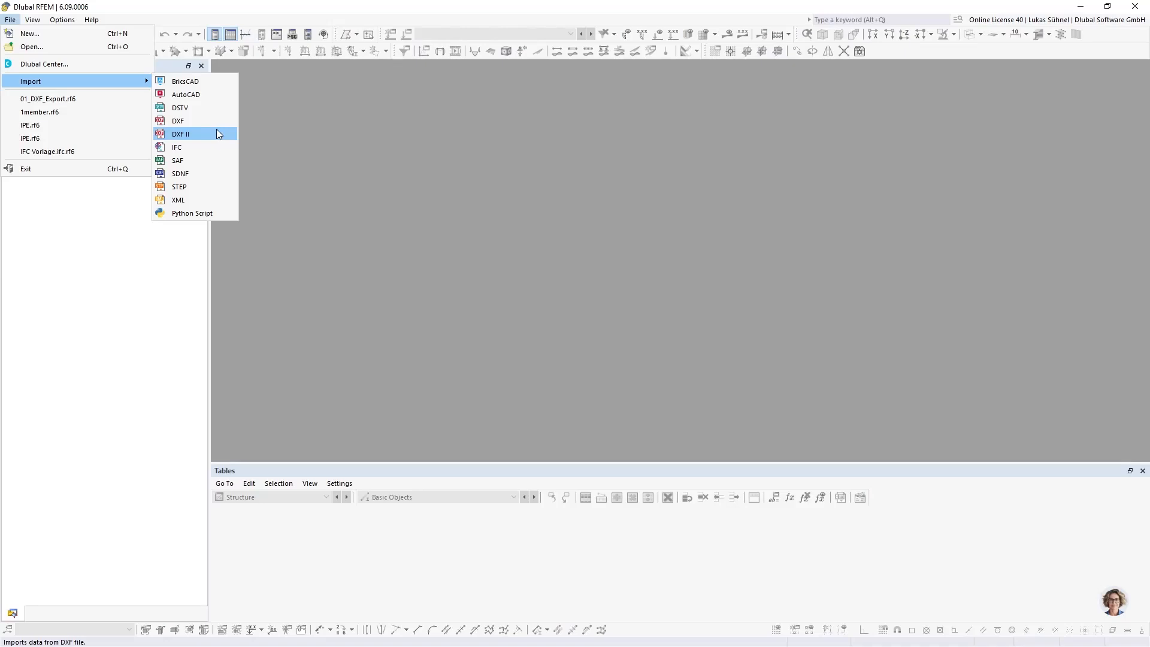
left_click(203, 108)
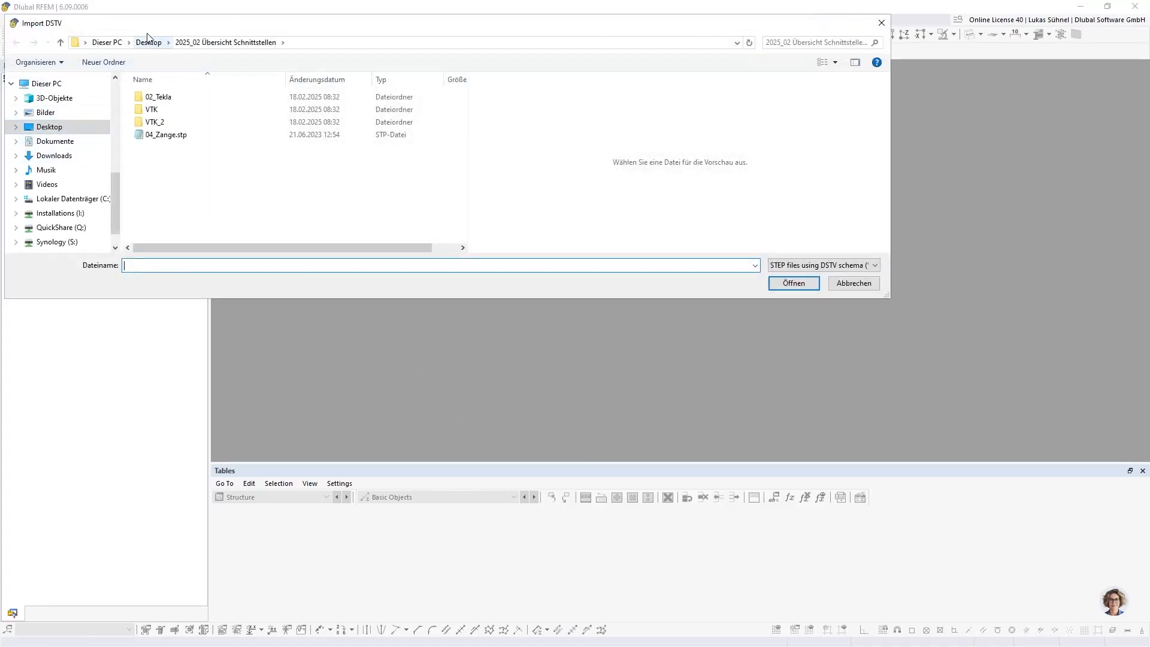
left_click_drag(180, 25, 1149, 107)
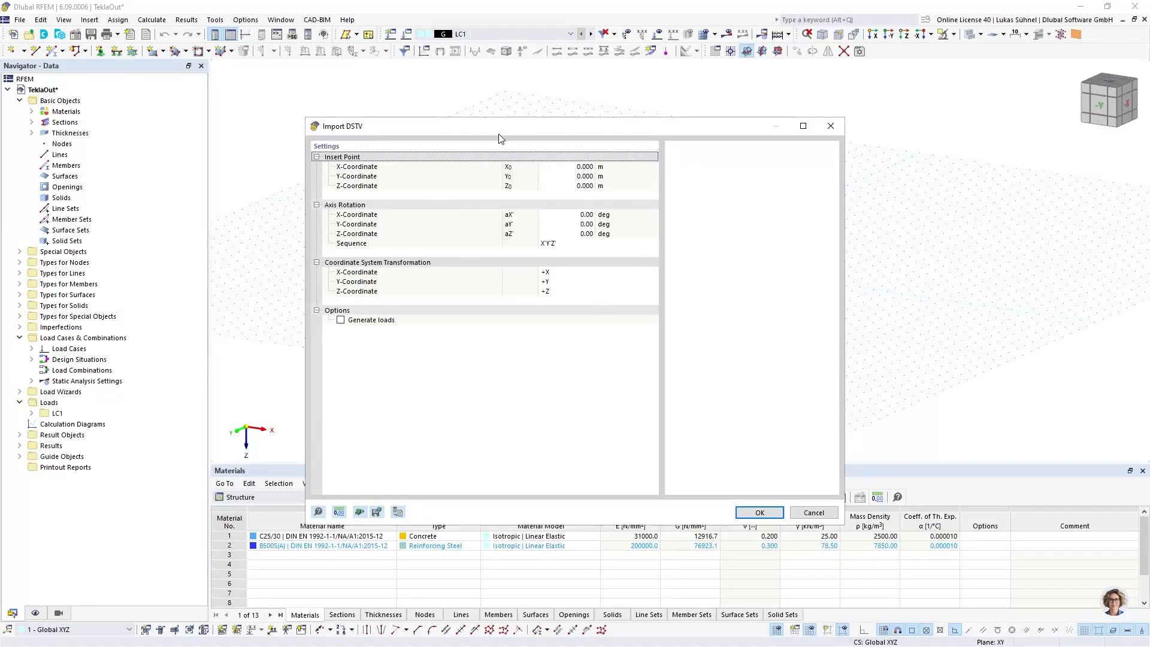
left_click_drag(498, 134, 494, 103)
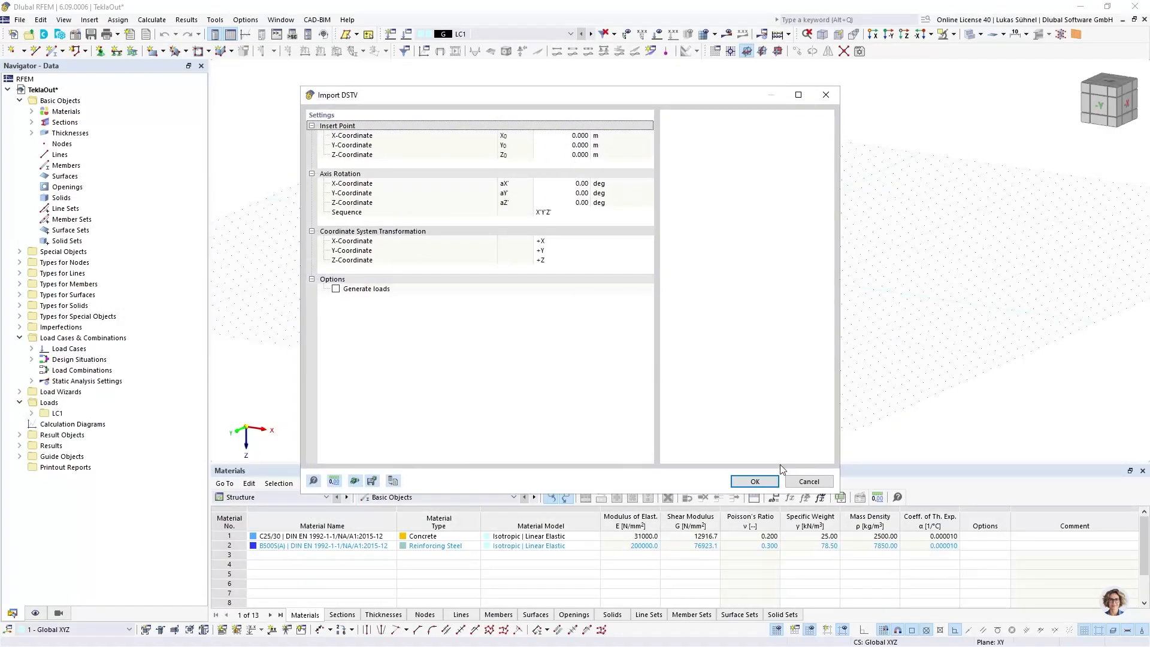
left_click(756, 481)
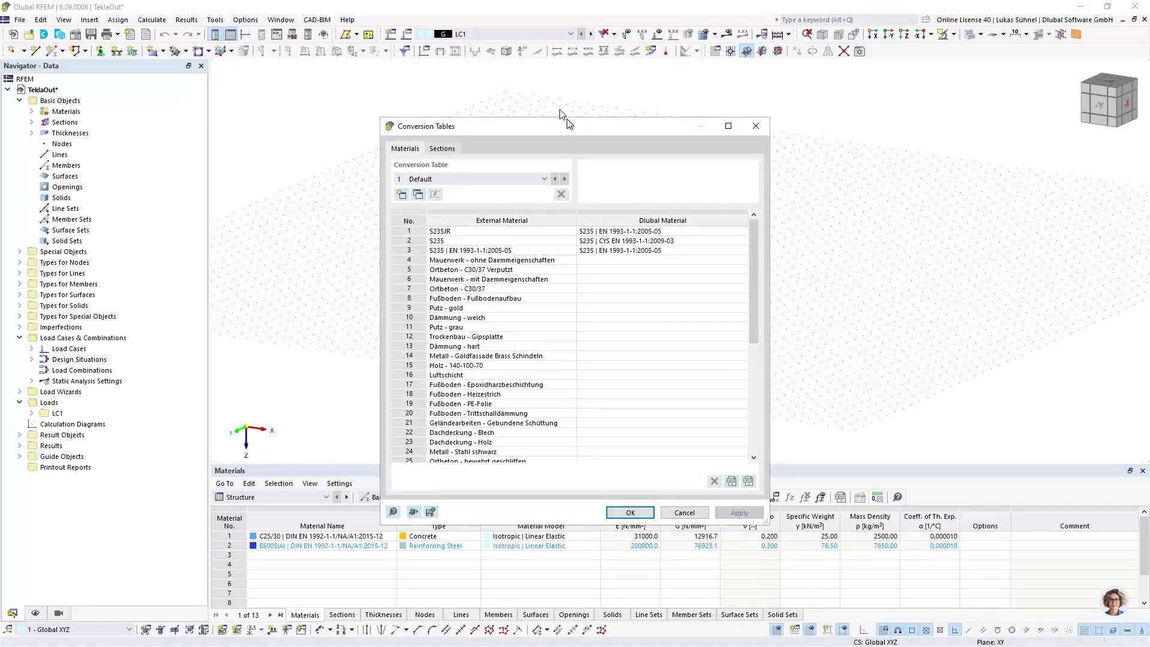
Check the material and section assignments in the Default conversion tables and accept them to complete the DSTV import.
left_click_drag(569, 125, 502, 56)
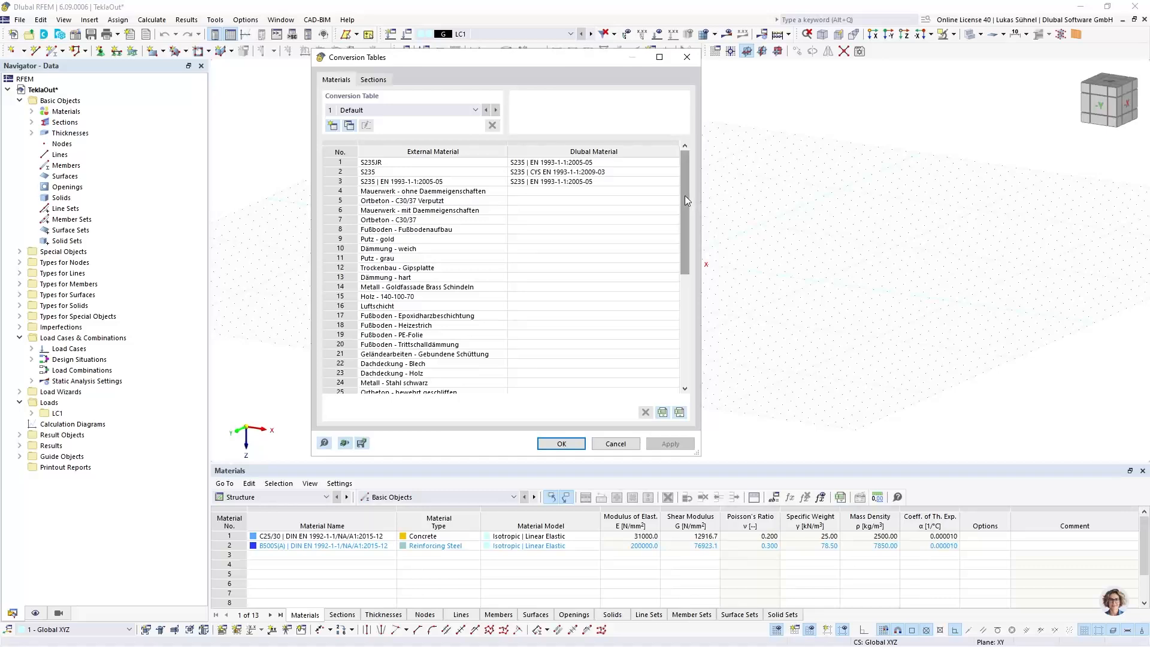
mouse_move(684, 196)
left_mouse_down()
mouse_move(681, 366)
mouse_move(683, 186)
left_mouse_up()
left_click(373, 80)
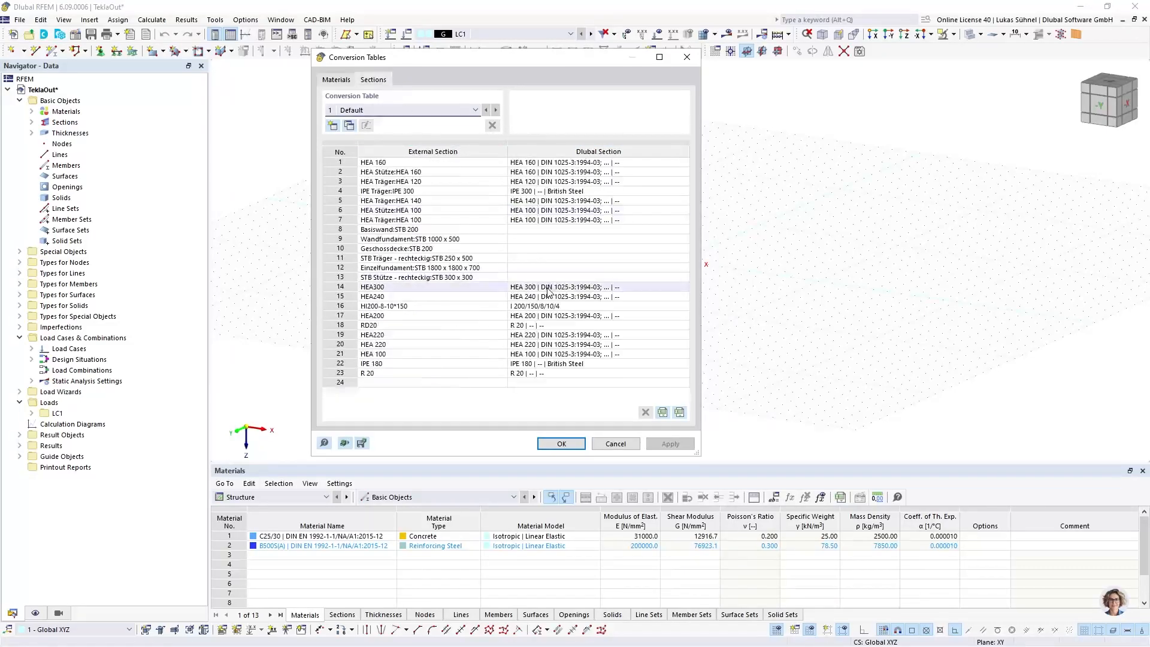
left_click_drag(422, 335, 455, 363)
left_click(578, 445)
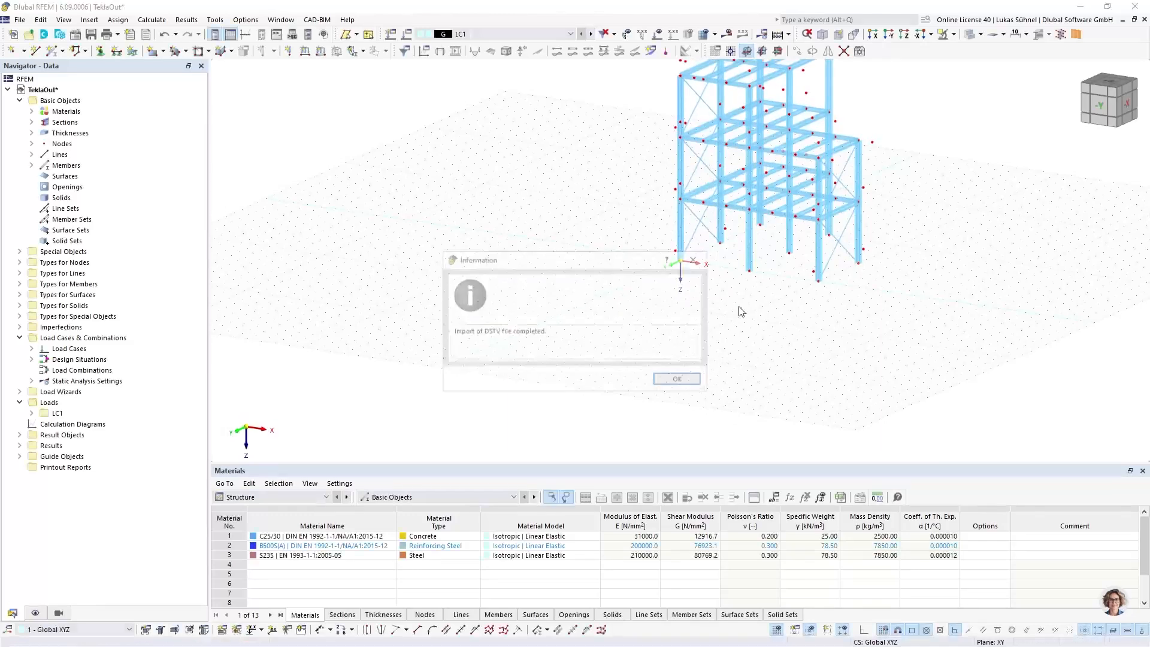
left_click(679, 380)
Select all free nodes around the imported frame and delete them.
middle_click_drag(794, 309, 554, 404)
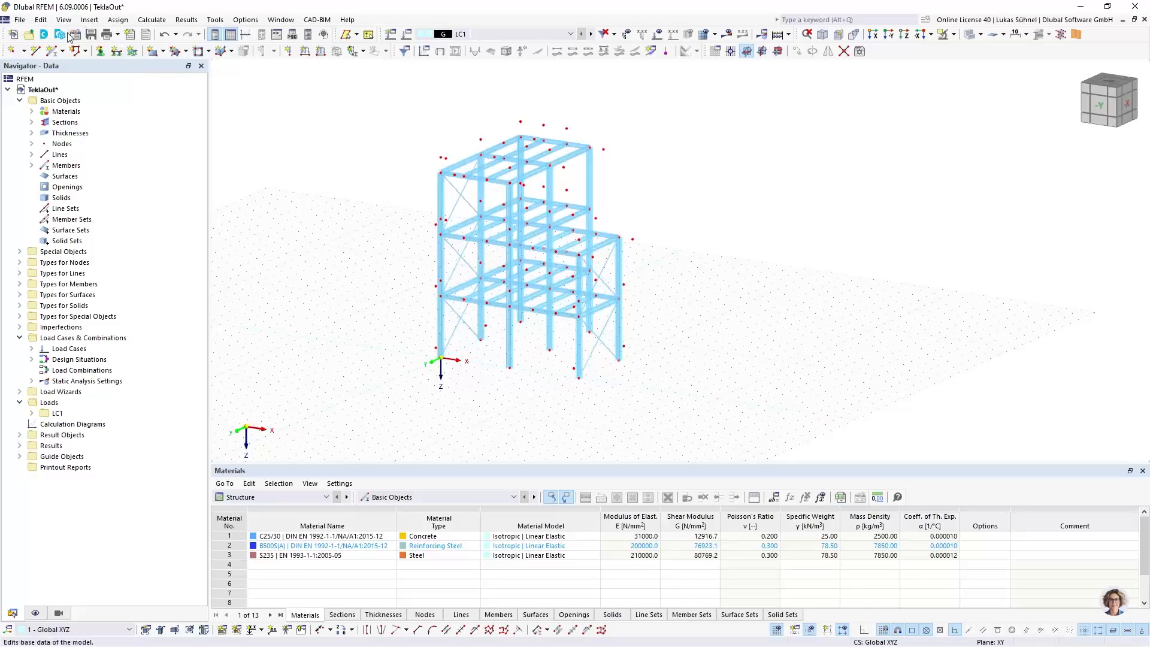
left_click(37, 22)
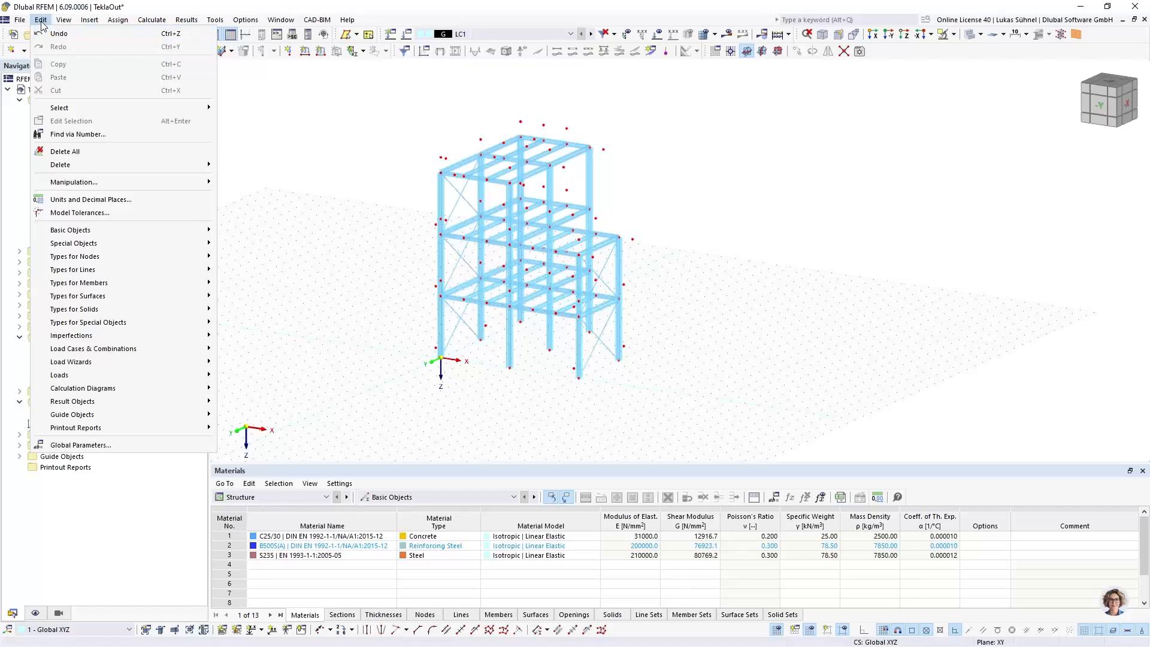
mouse_move(102, 115)
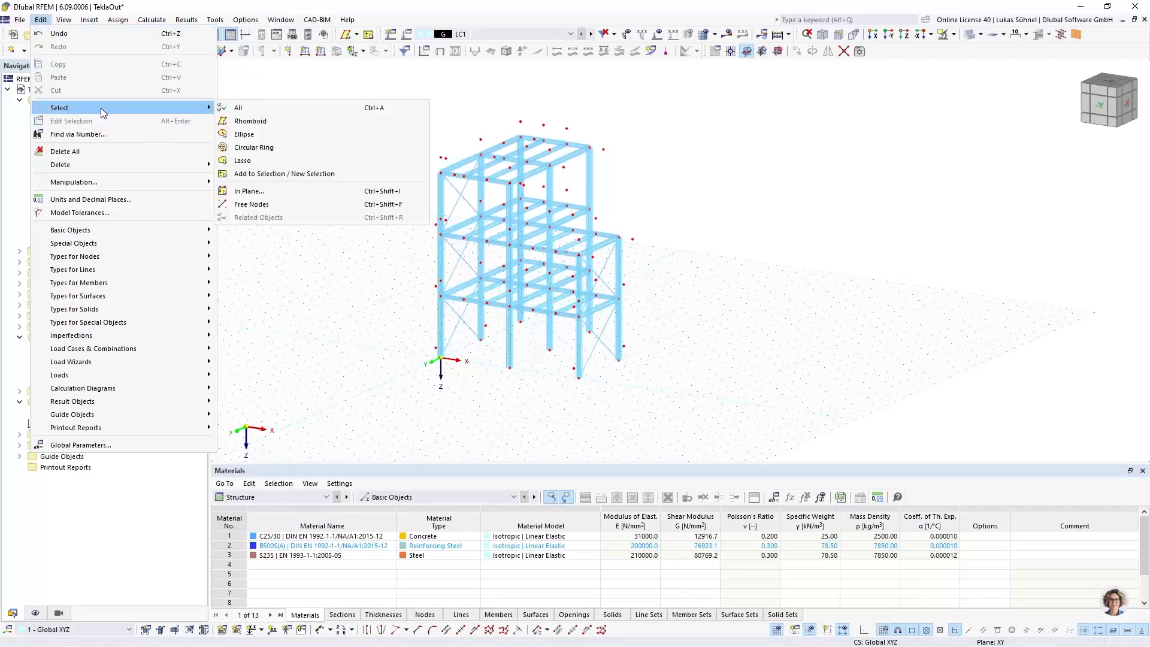
left_click(250, 206)
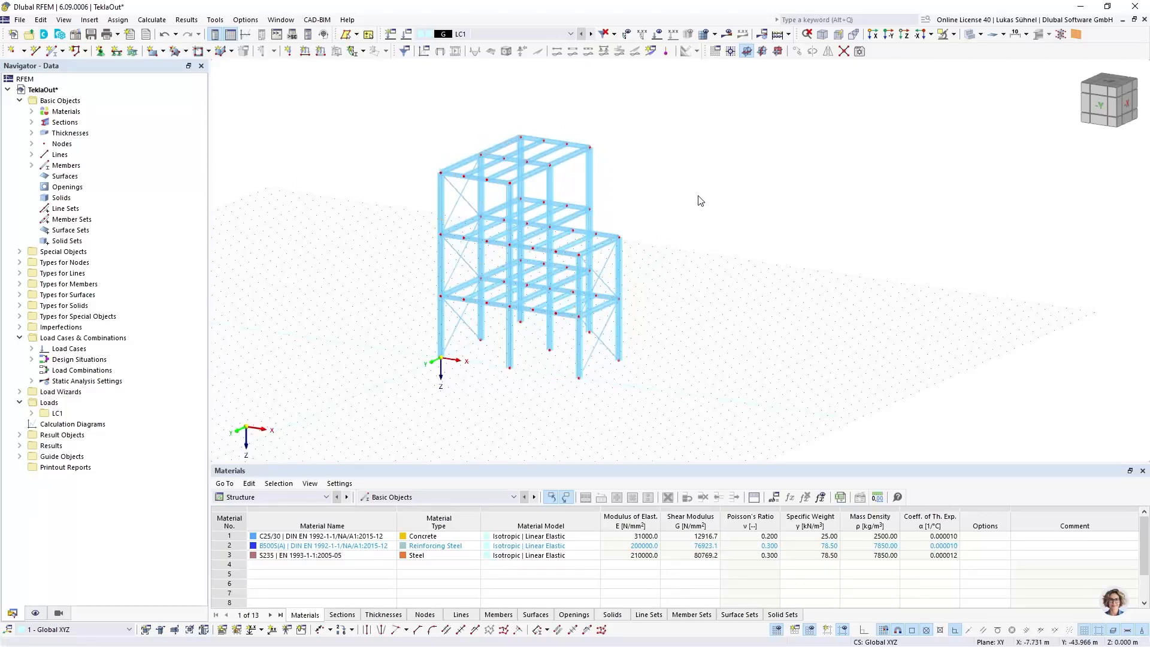
Show the frame in solid rendering and color its members by section.
left_click(970, 34)
scroll(537, 237, "up", 3)
middle_click_drag(684, 236, 706, 169)
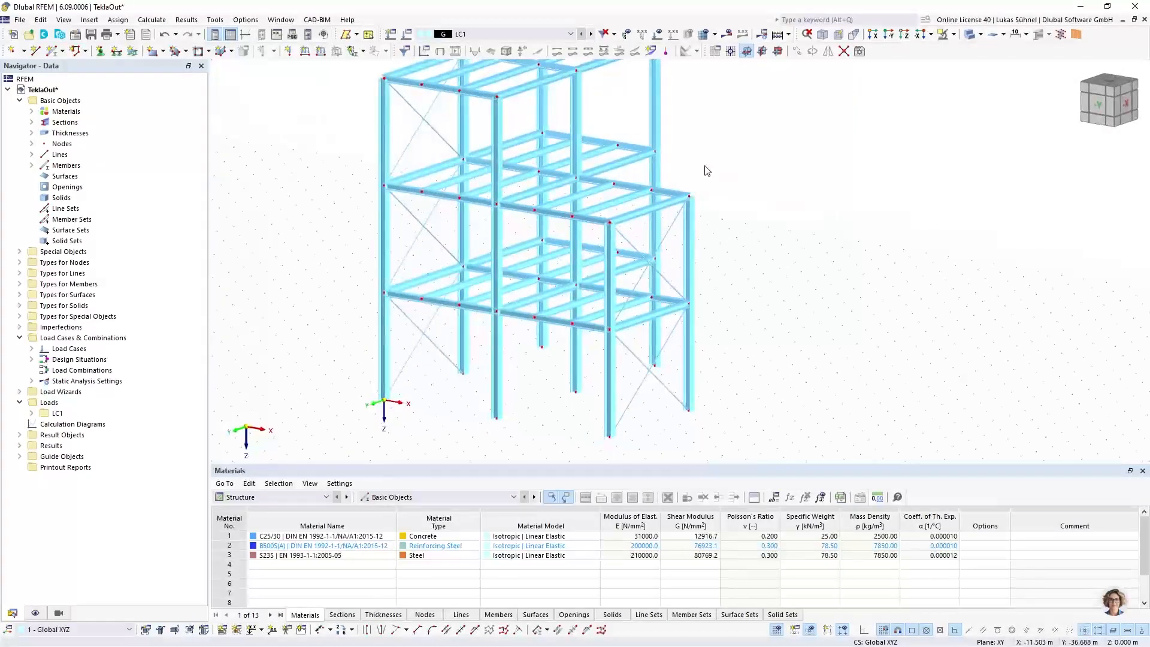
left_click(35, 613)
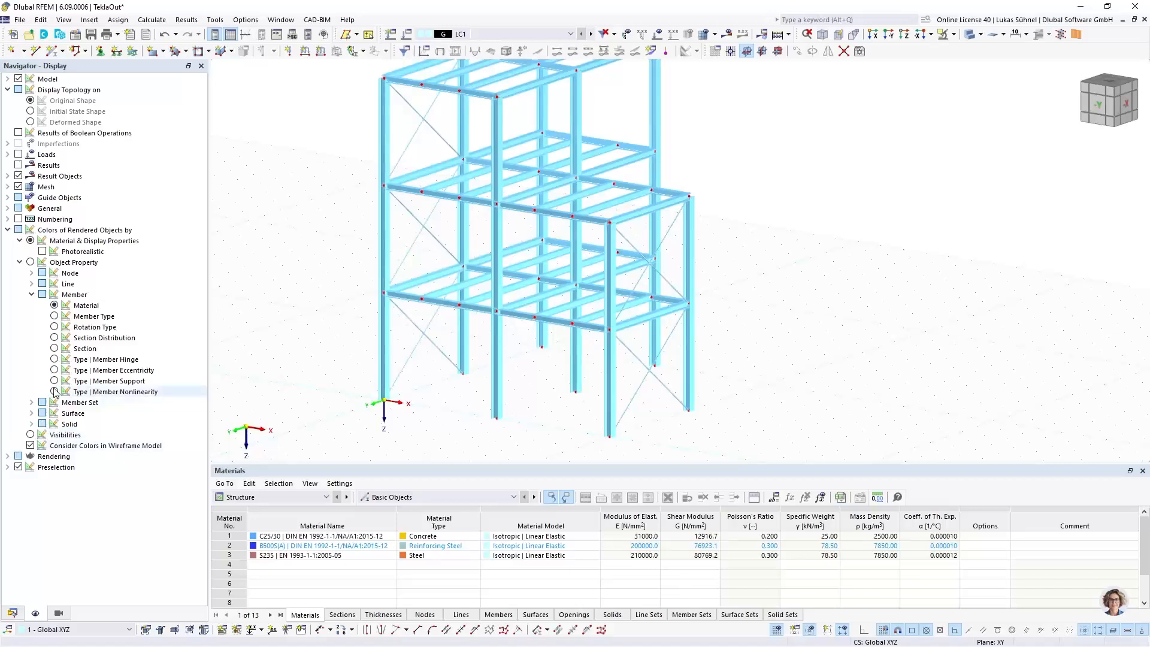
left_click(55, 348)
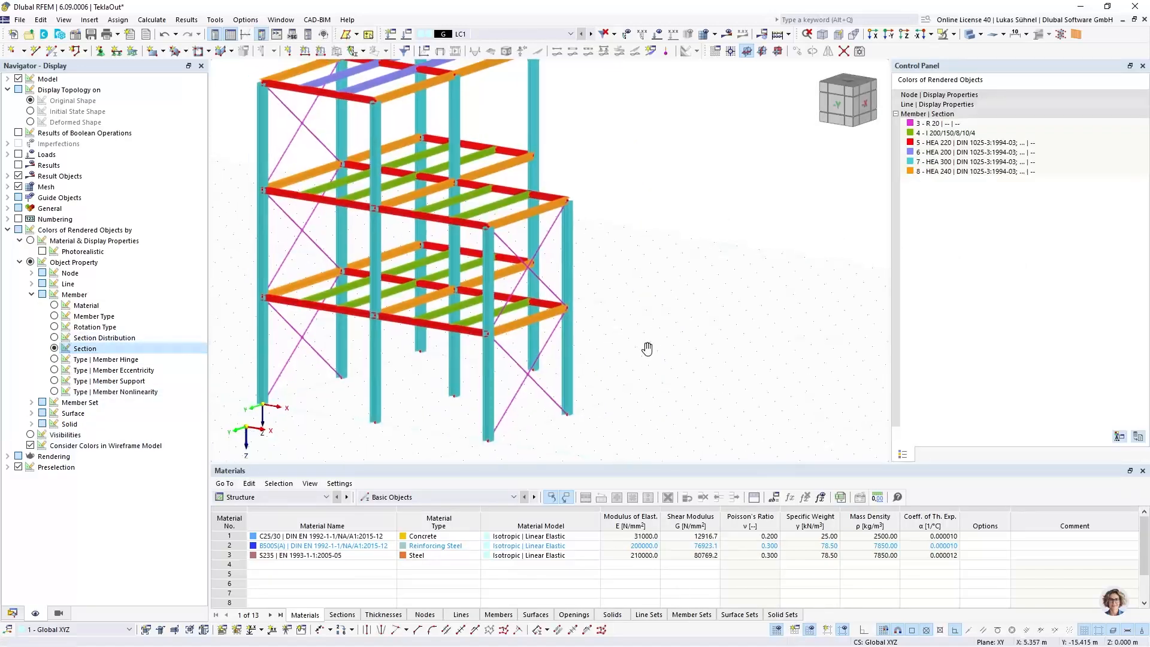
scroll(689, 296, "down", 2)
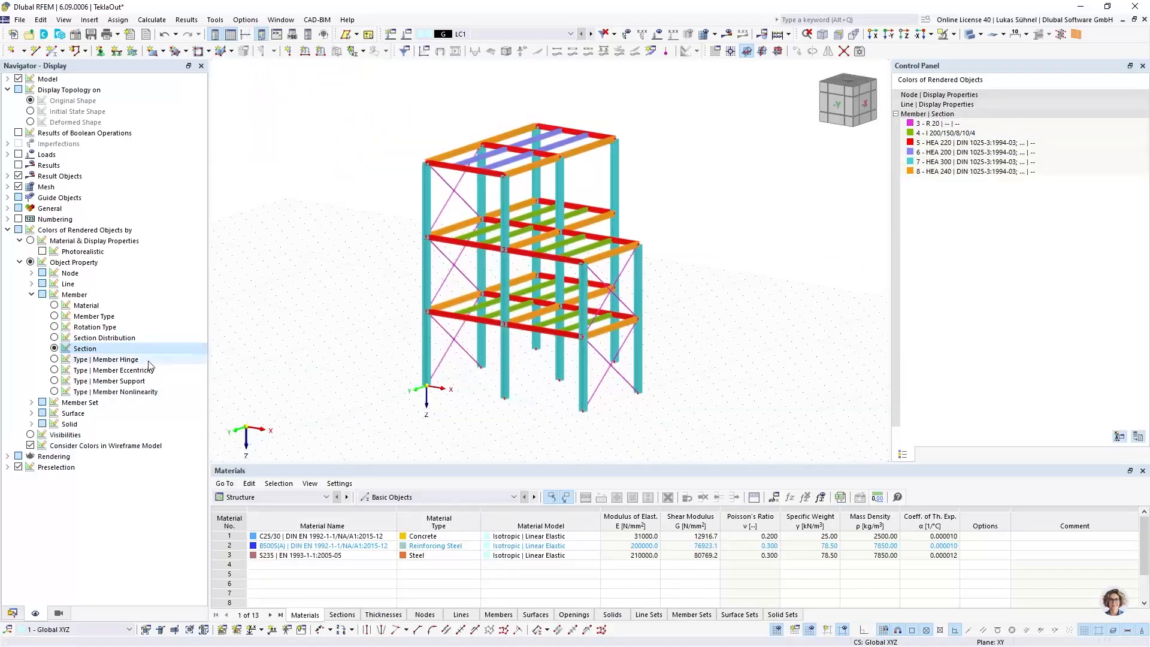
Color the members by member type and by member hinge to check both properties, and return to the model's data tree.
left_click(55, 316)
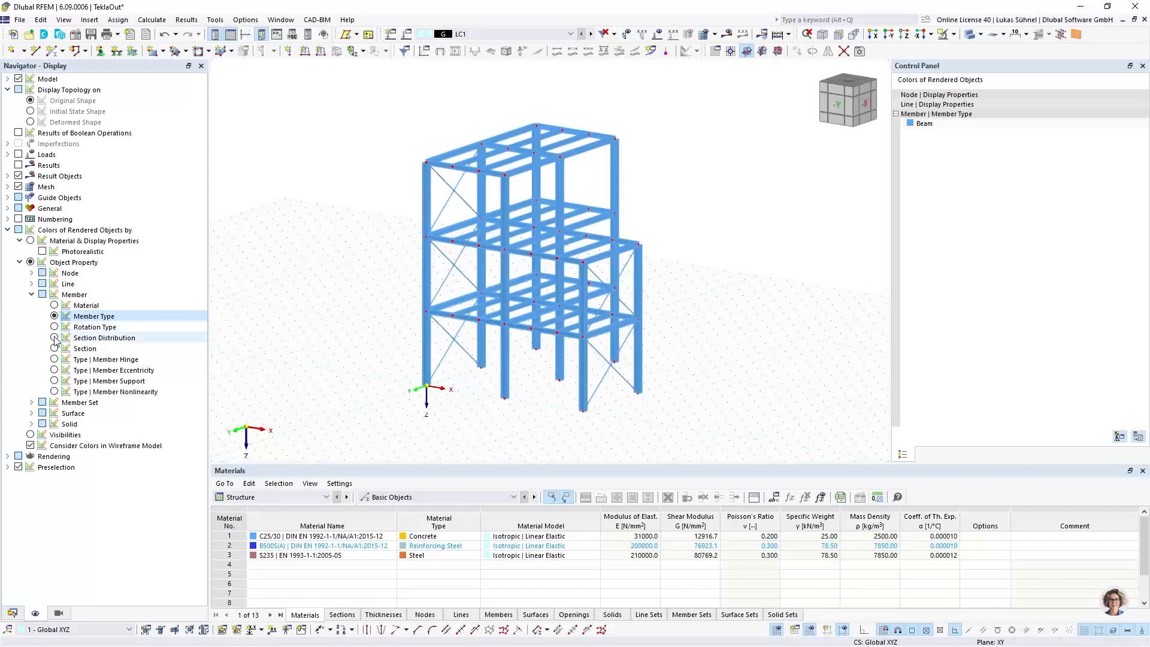
left_click(54, 359)
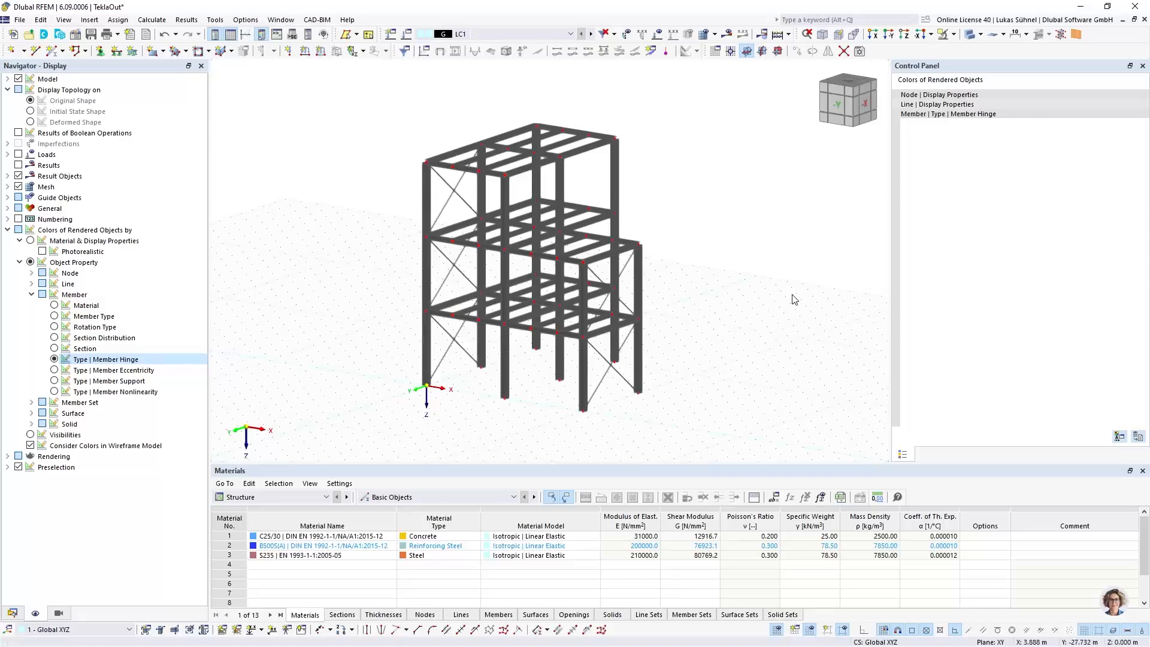
middle_click_drag(792, 298, 656, 299, "ctrl")
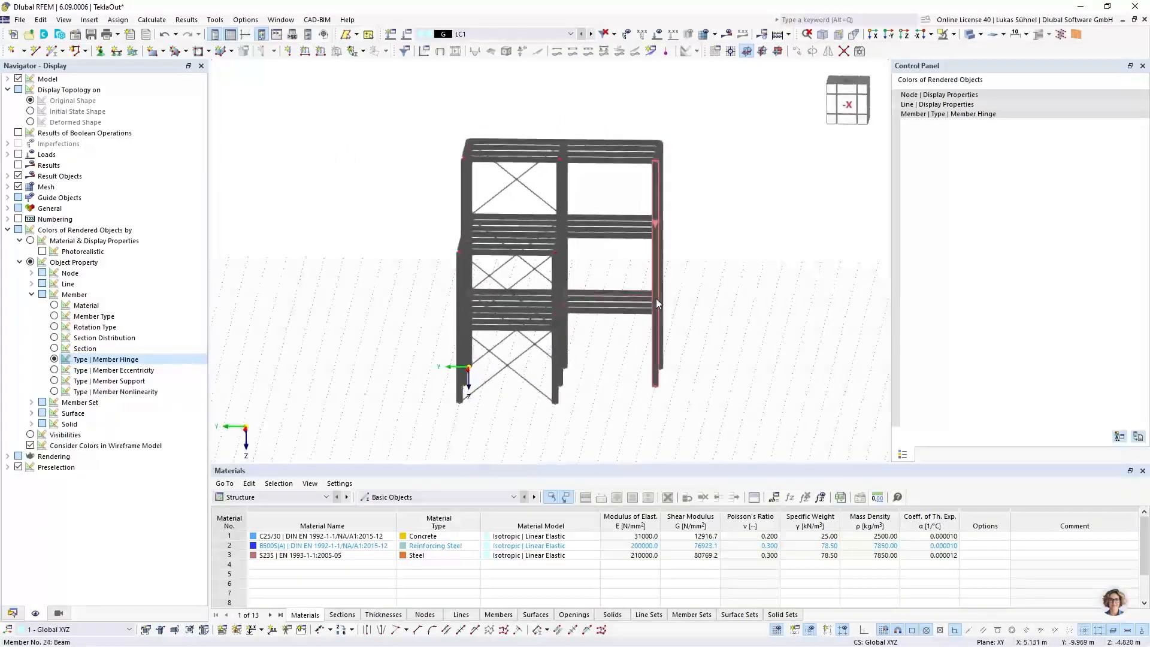
left_click(12, 613)
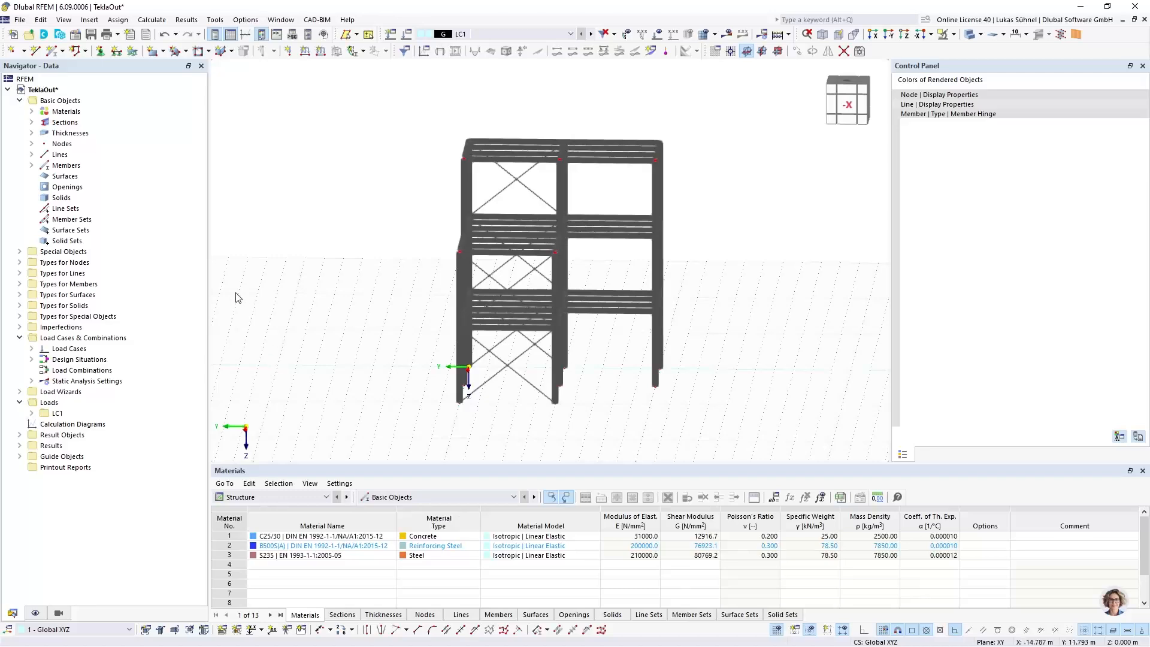
Color the rendered objects by material and display properties and return to the model's data tree.
left_click(35, 612)
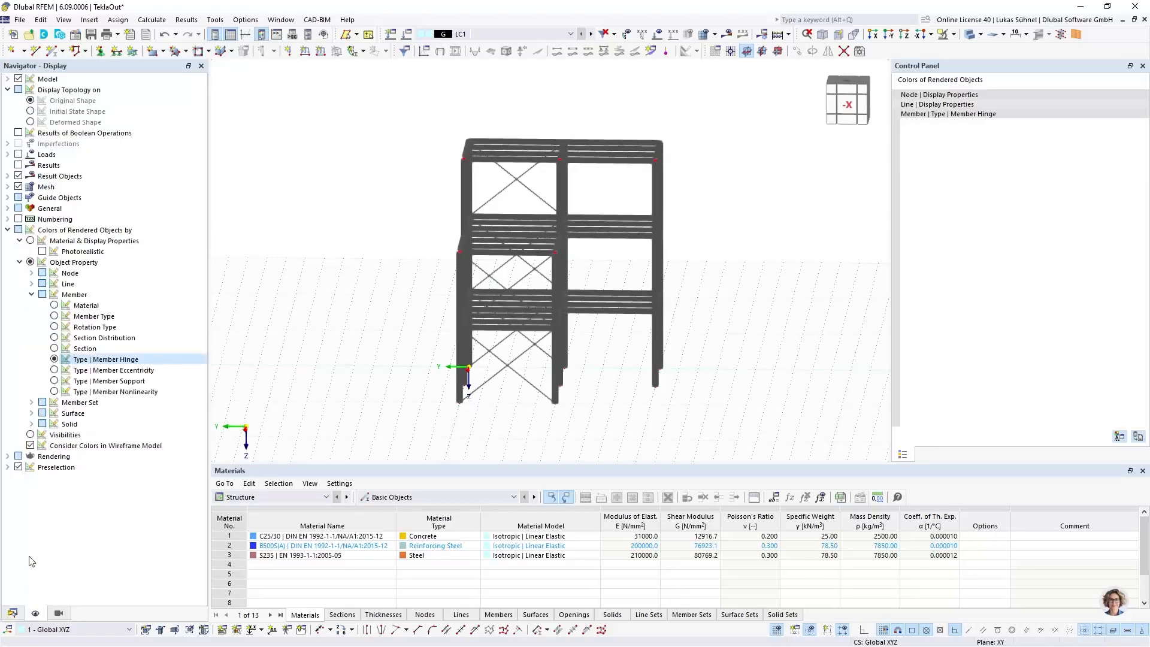
left_click(30, 240)
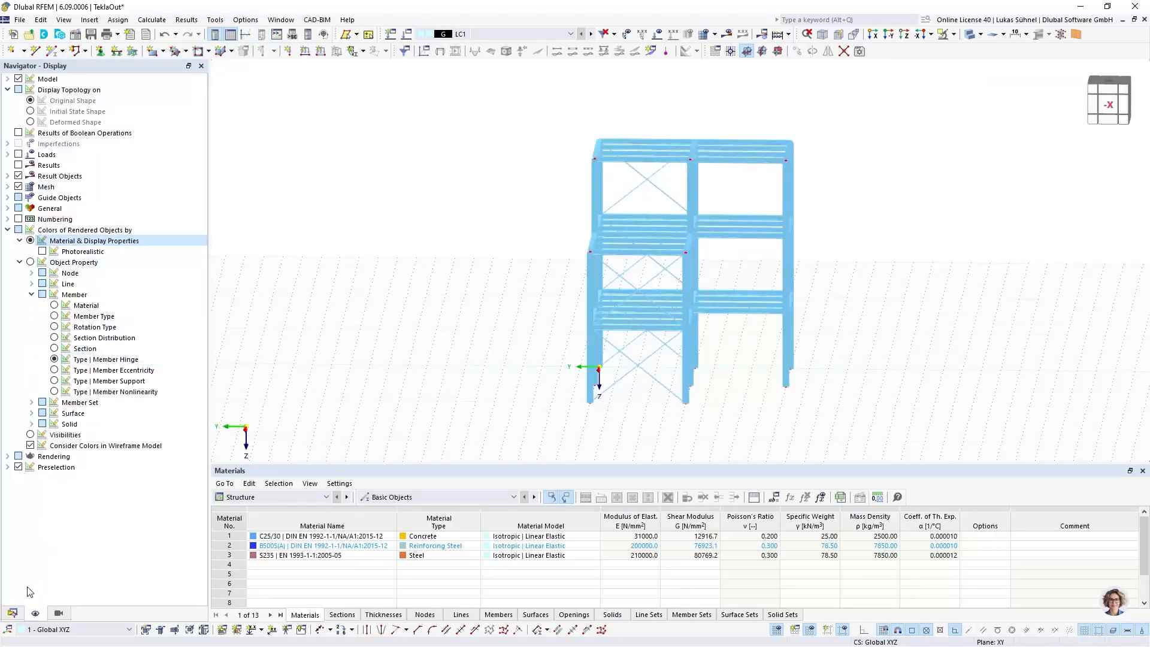
left_click(12, 612)
middle_click_drag(375, 226, 419, 236, "ctrl")
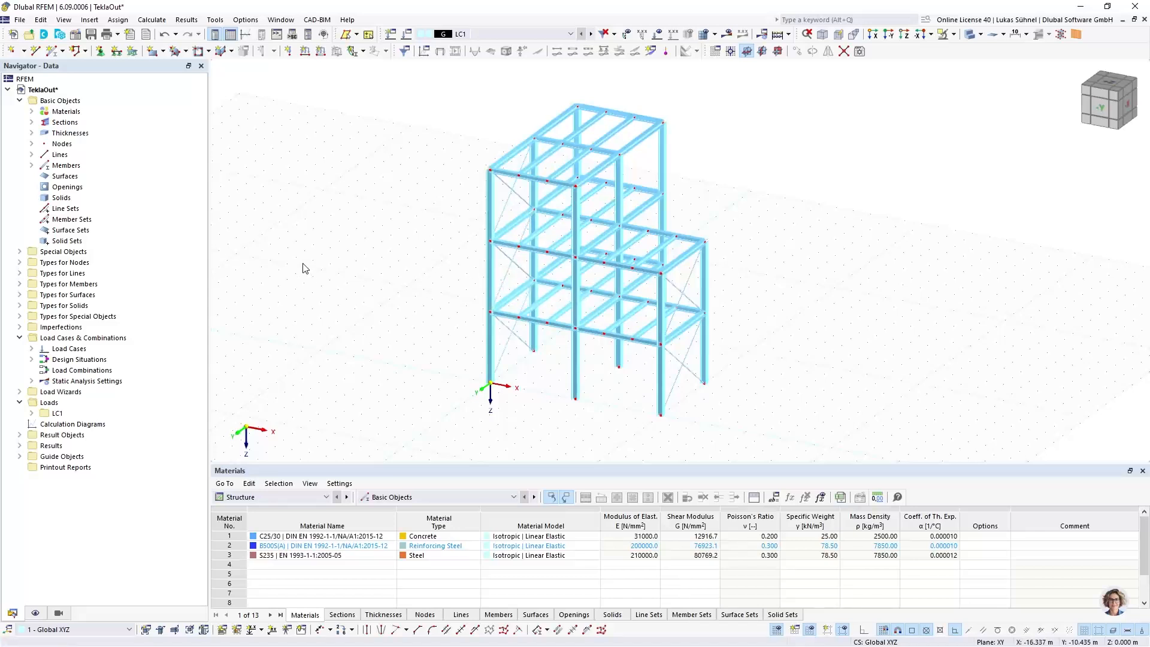
List the model's sections and highlight the members that use the round R 20 section.
left_click(31, 122)
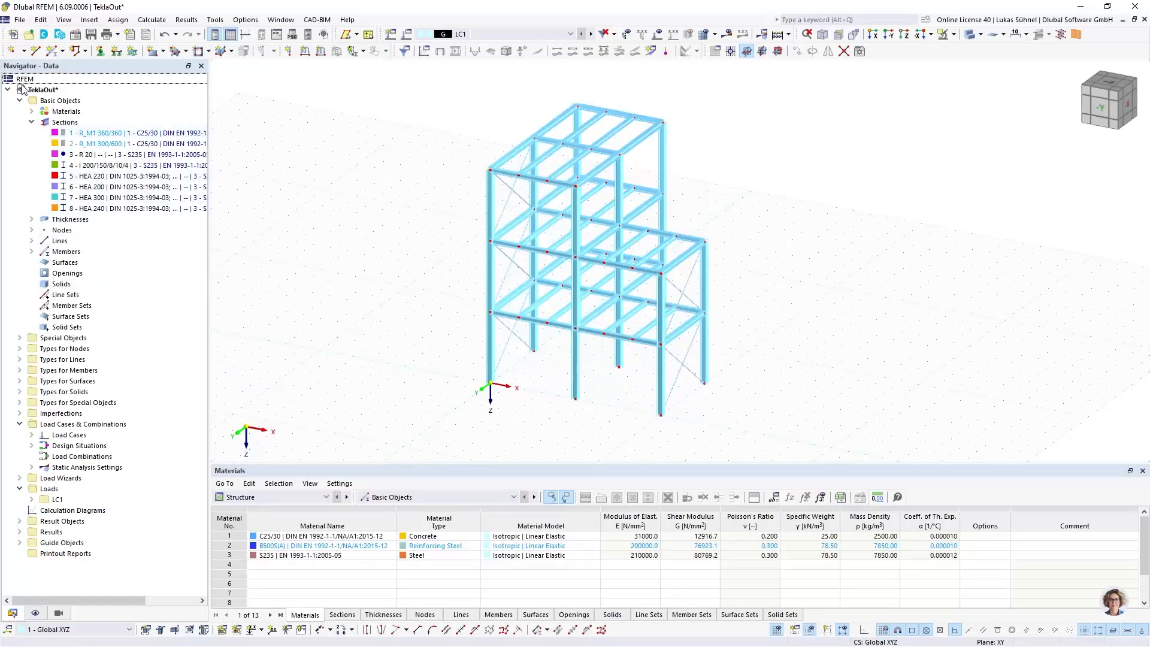
left_click(89, 155)
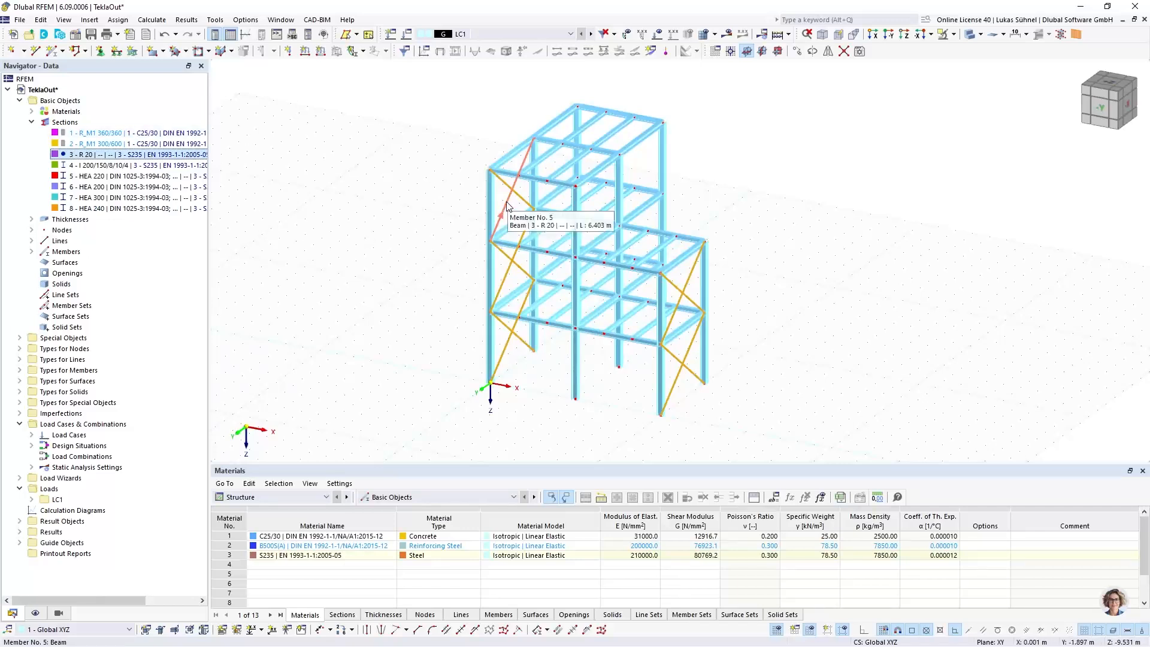
left_click(759, 409)
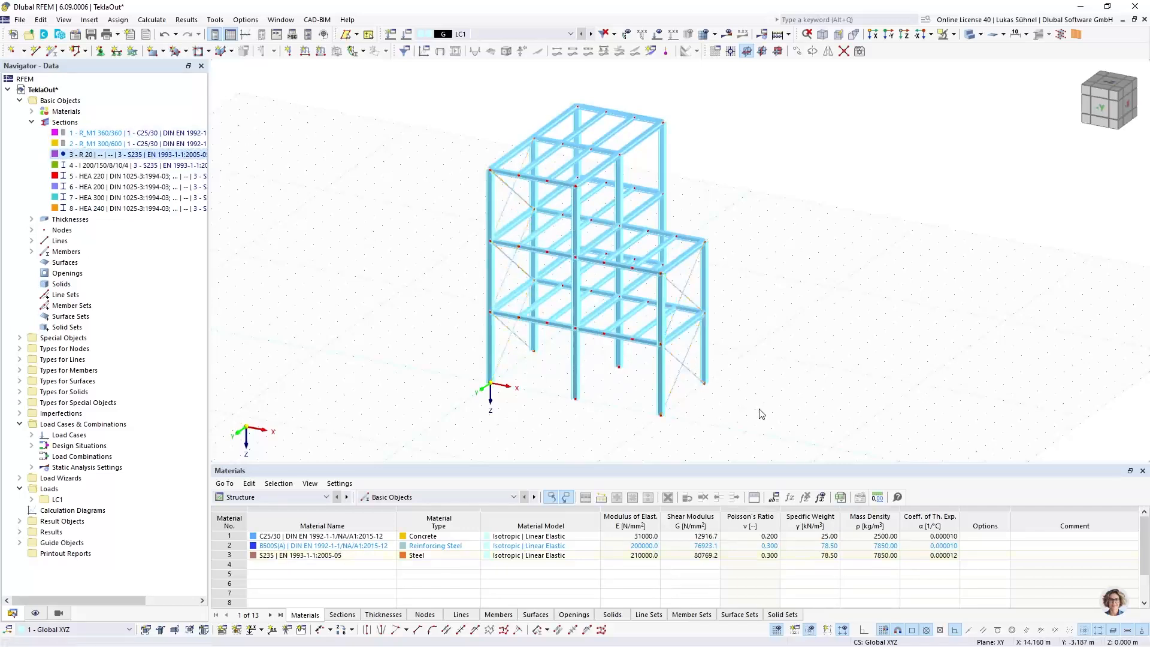
left_click(691, 369, "ctrl")
left_click(685, 295, "ctrl")
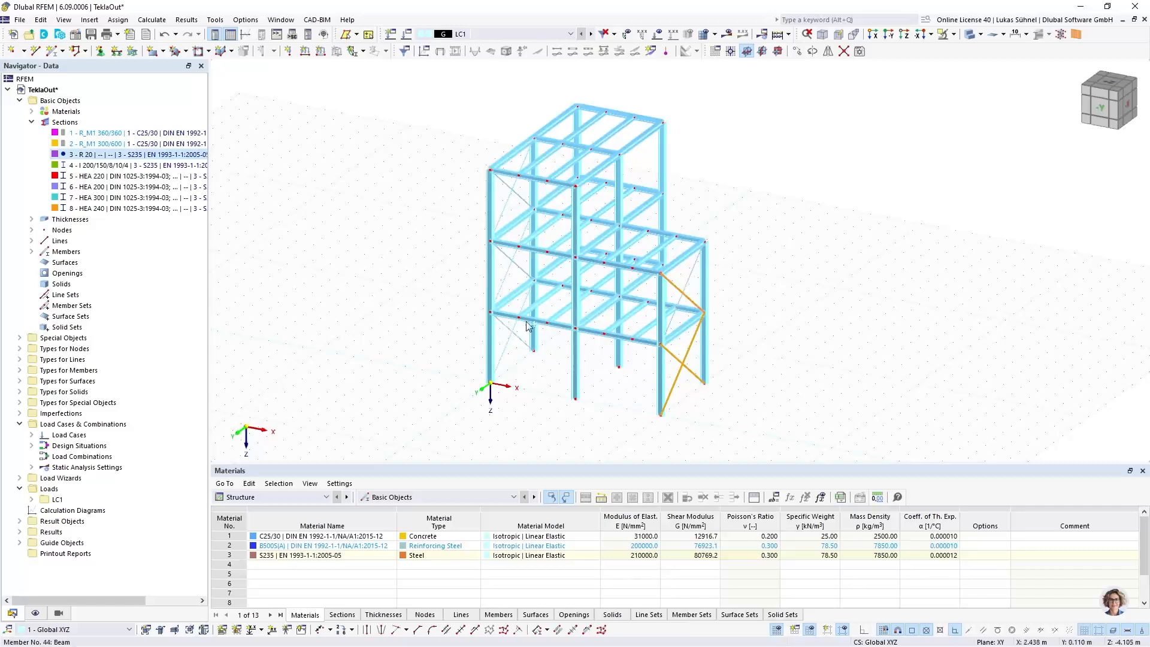
mouse_move(525, 376)
left_mouse_down("ctrl")
mouse_move(504, 337)
mouse_move(523, 393)
left_mouse_up("ctrl")
left_click(301, 245)
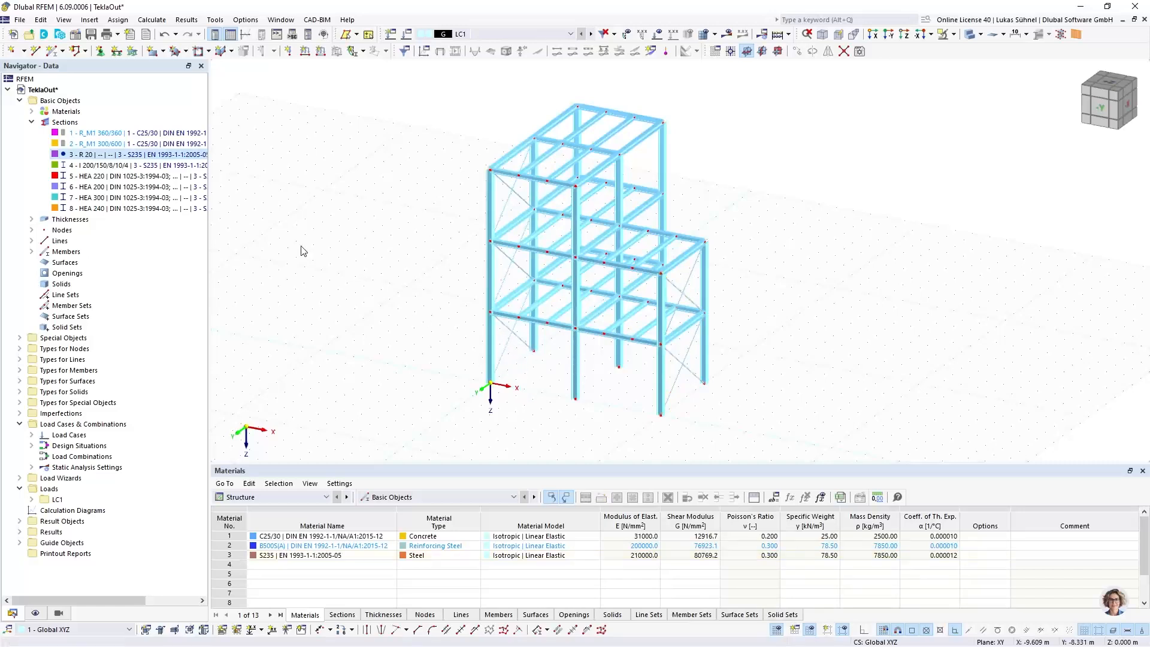
Select all members with the R 20 section and change their member type to Tension.
left_click(75, 154)
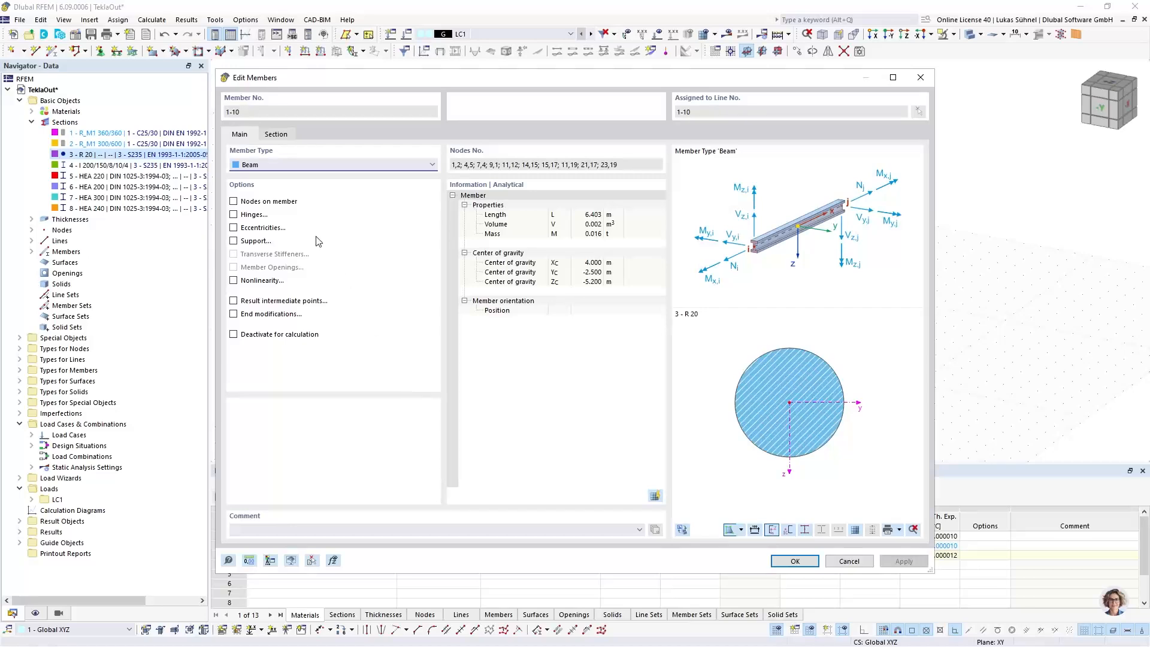
left_click(286, 168)
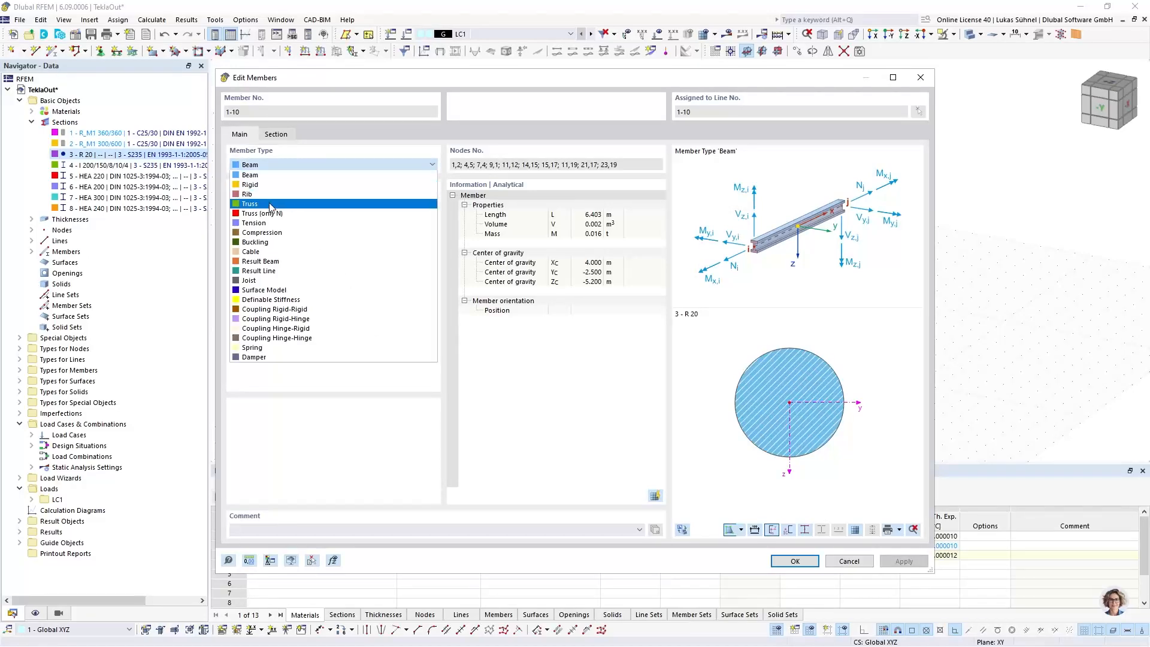
left_click(268, 224)
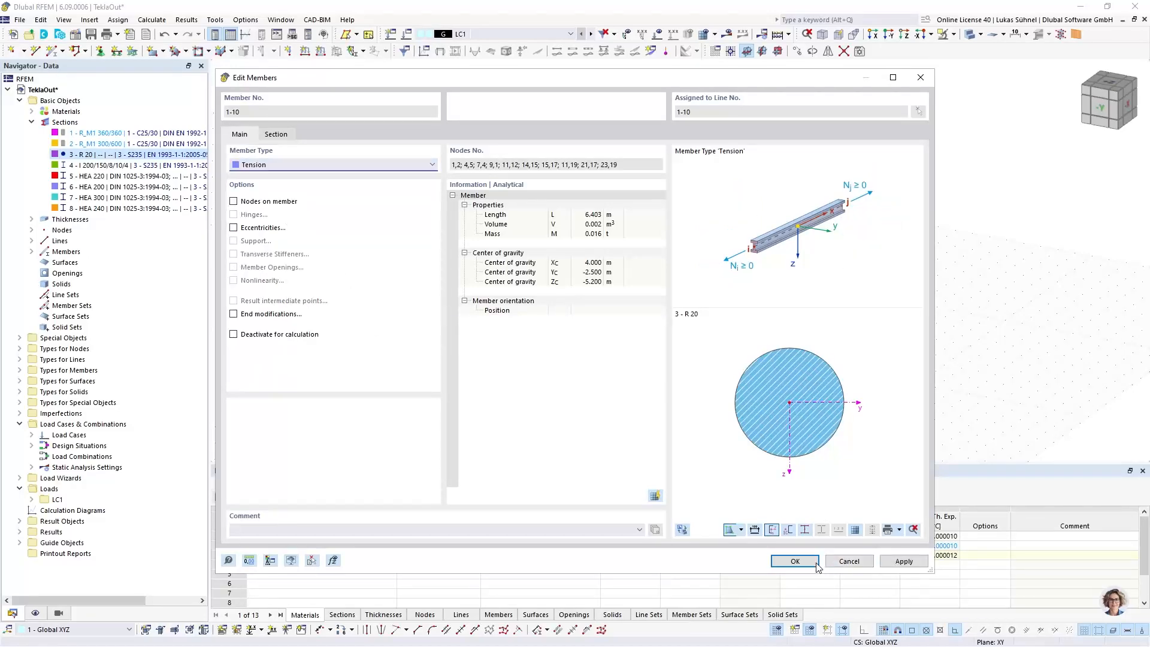
left_click(794, 561)
Select all members with sections I 200/150/8/10/4 and HEA 200 and edit their member type.
middle_click_drag(801, 283, 565, 215, "ctrl")
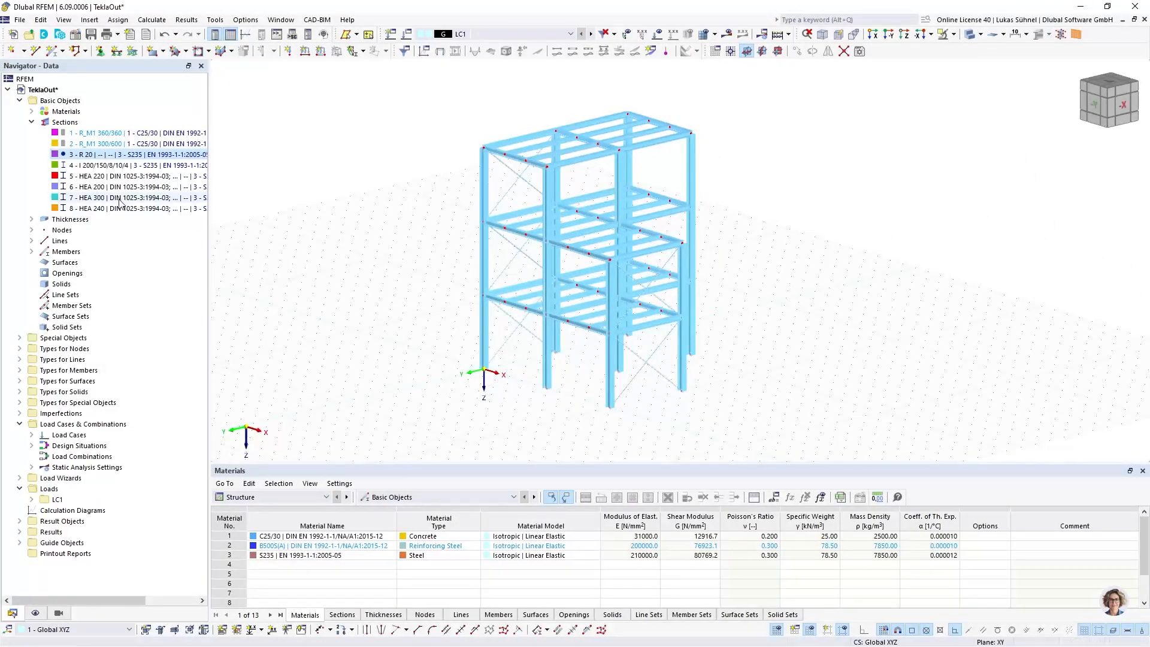
left_click(89, 165)
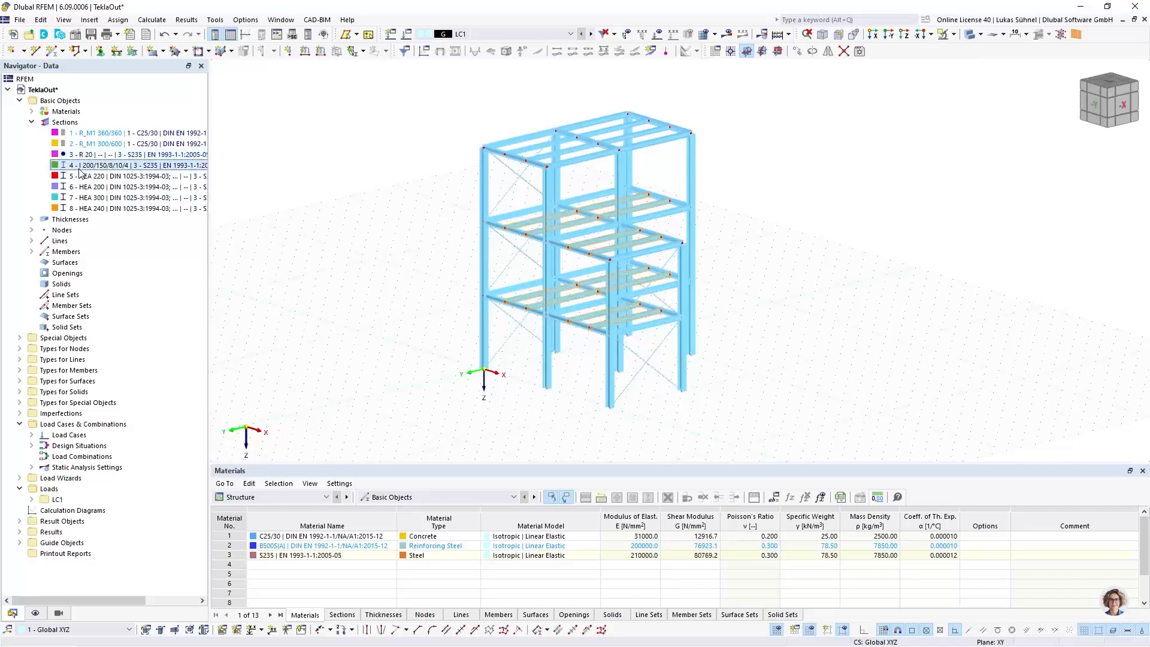
left_click(87, 186, "ctrl")
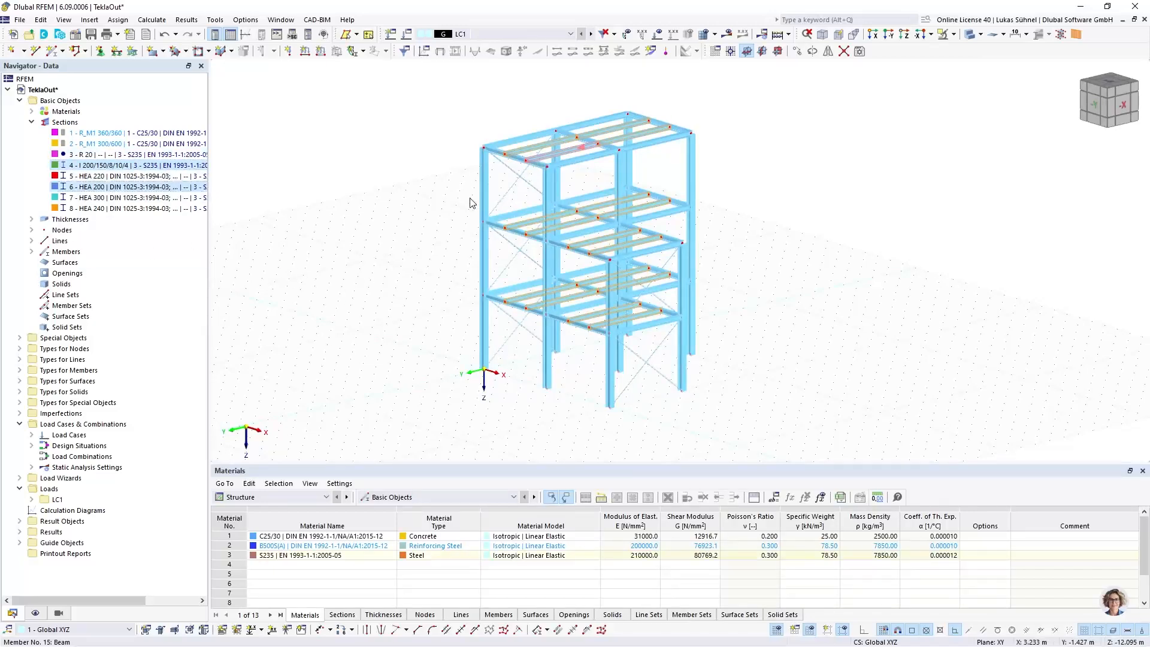
double_click(545, 154)
left_click(272, 165)
left_click(284, 214)
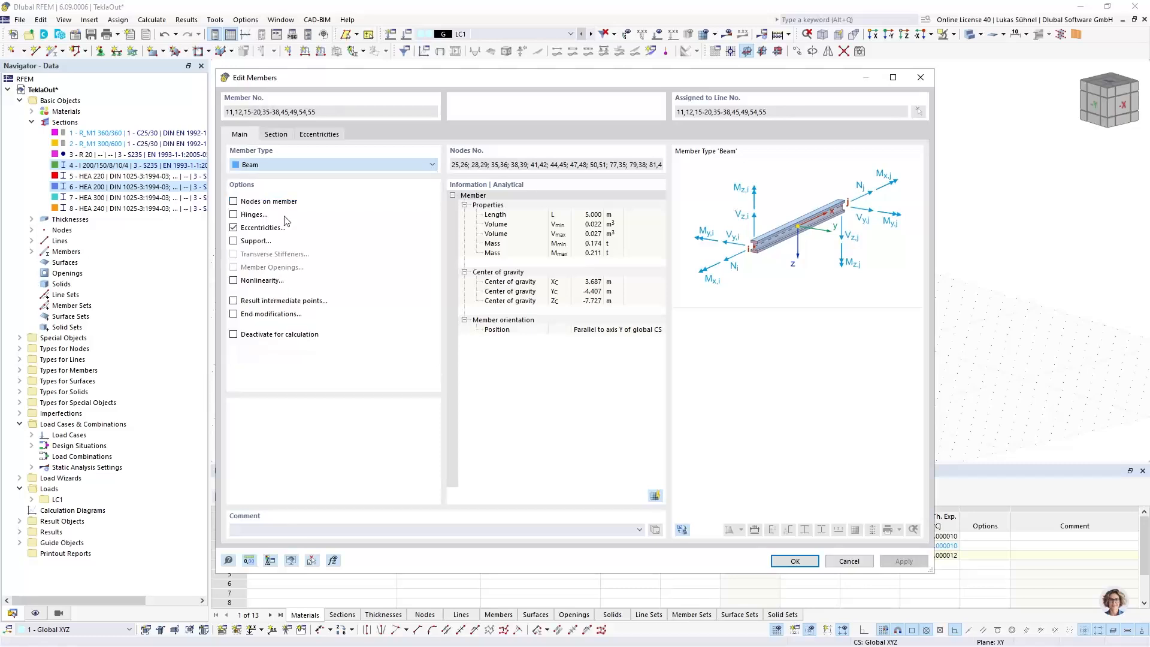
left_click(793, 562)
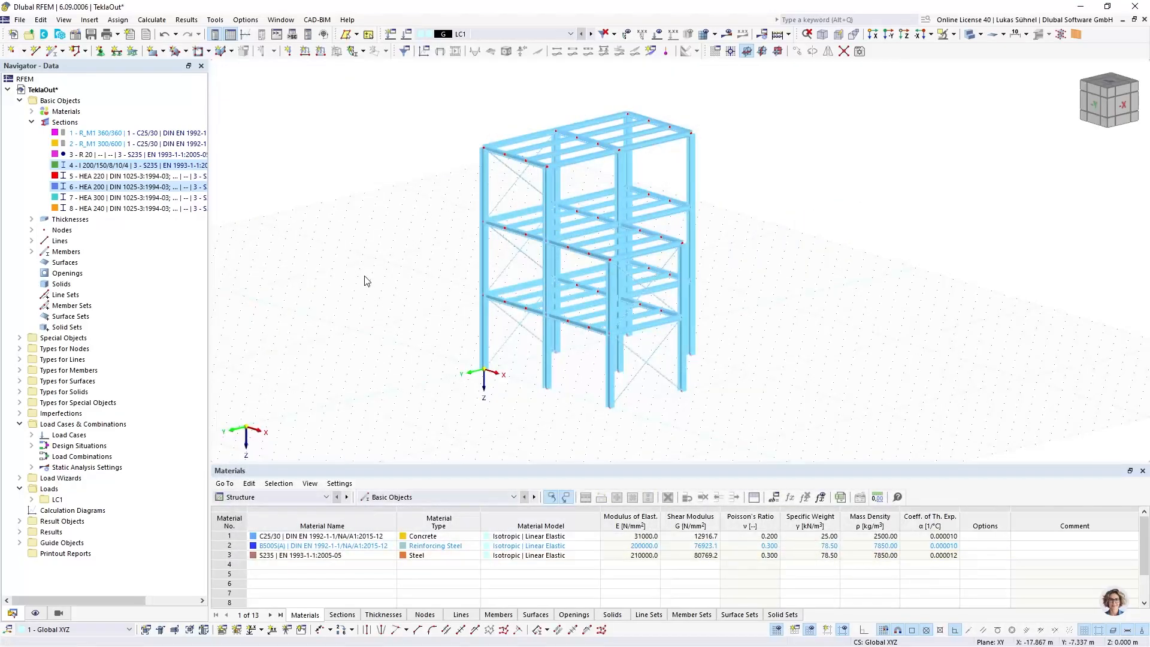
Assign nodal support 1 to all eight nodes at the column bases.
middle_click_drag(584, 186, 548, 228)
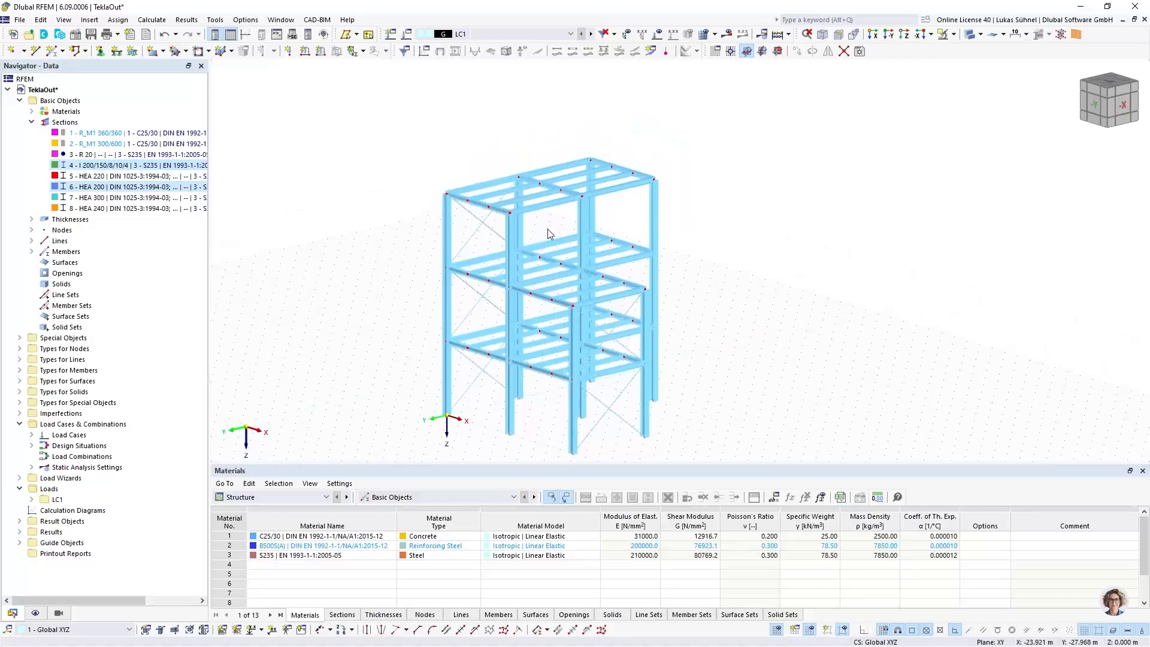
middle_click_drag(431, 300, 357, 253, "ctrl")
left_click(100, 51)
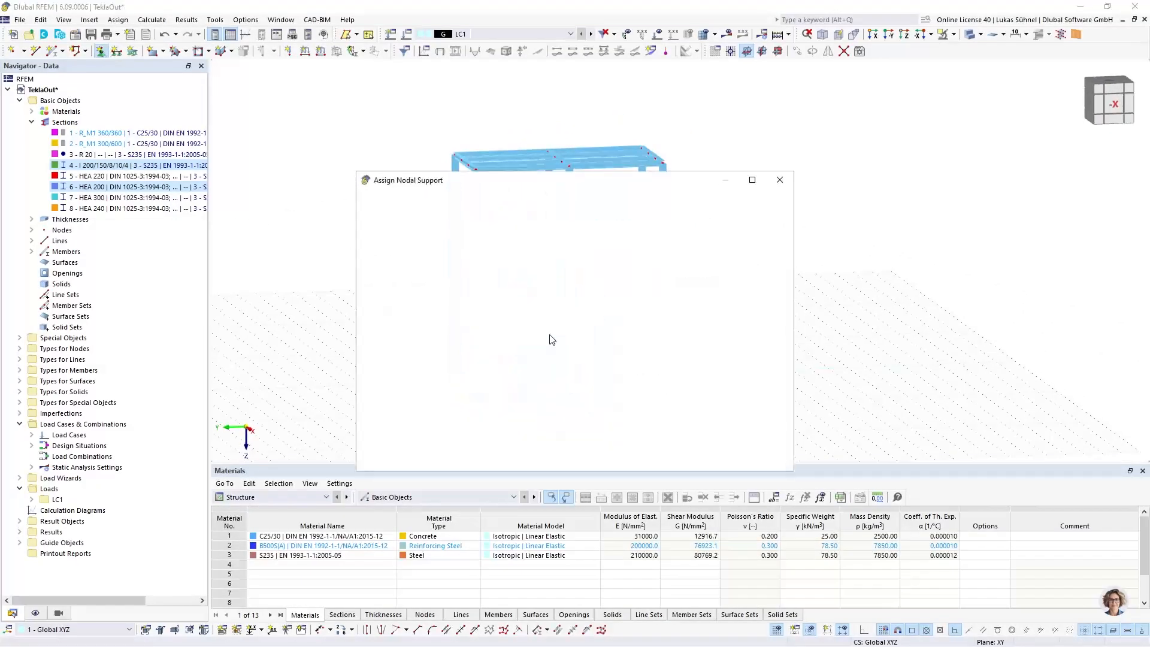
left_click(521, 213)
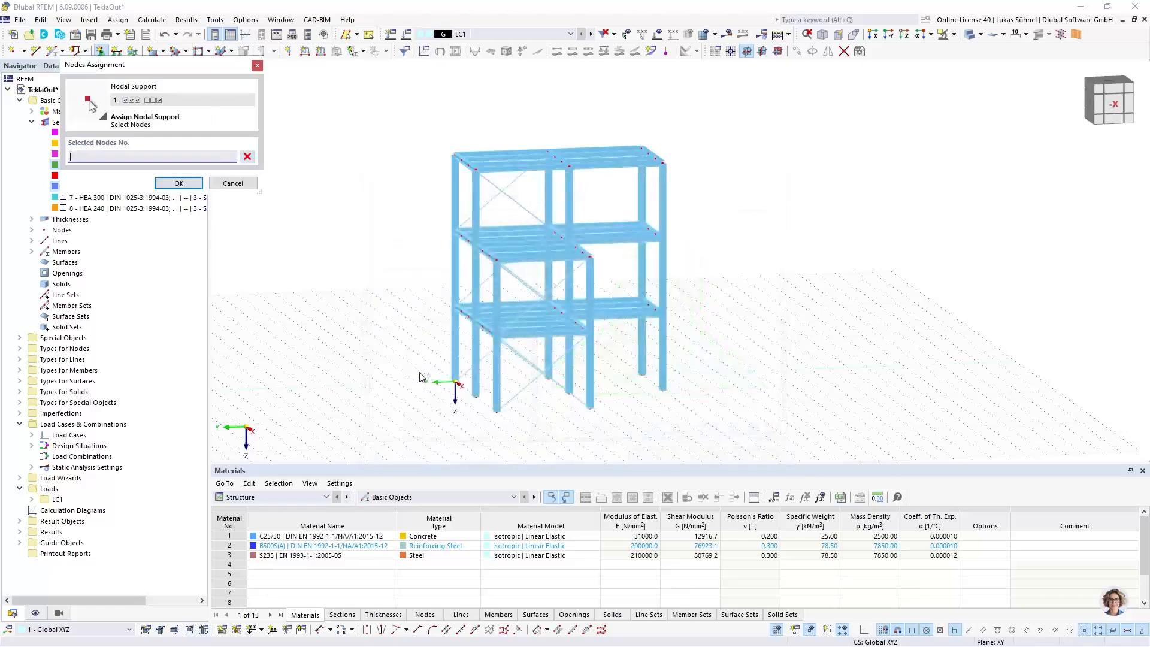
left_click_drag(413, 363, 767, 449)
left_click(180, 183)
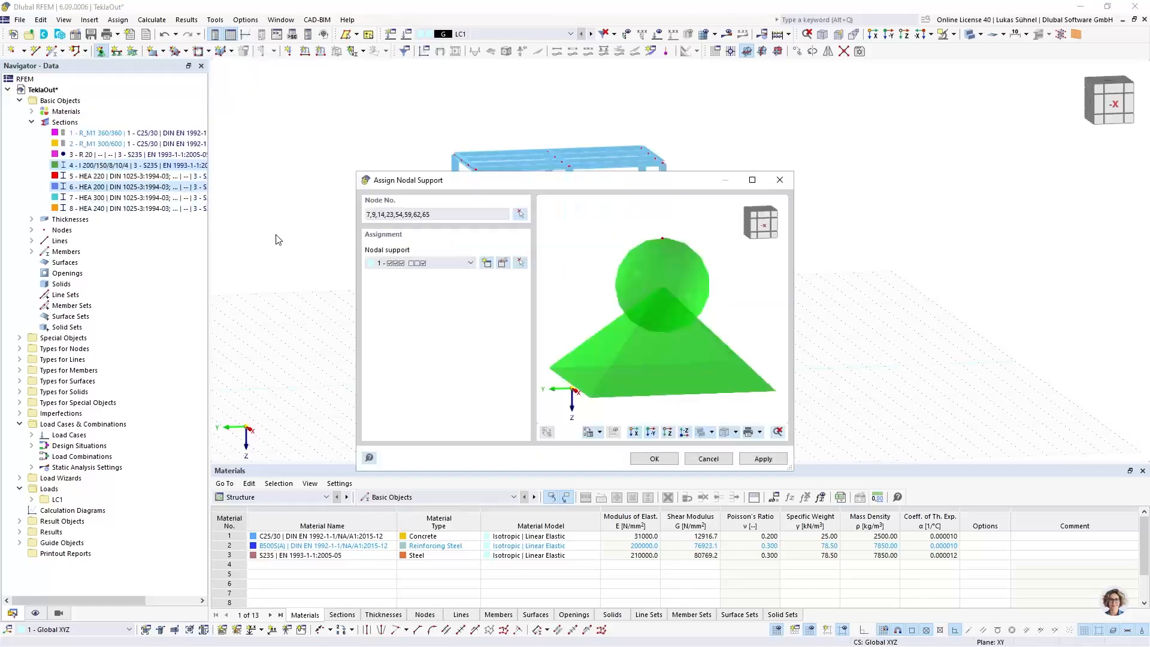
left_click(669, 459)
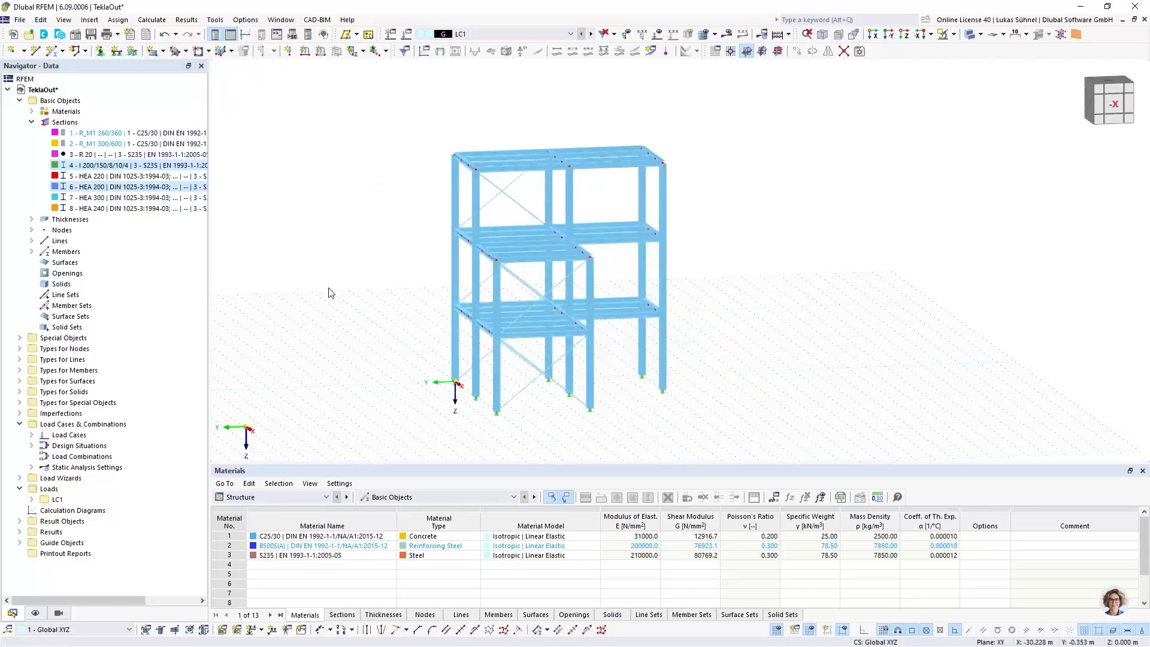
Export the model as DSTV file "RFEM out" to the Desktop with the default export settings.
middle_click_drag(328, 288, 350, 320, "ctrl")
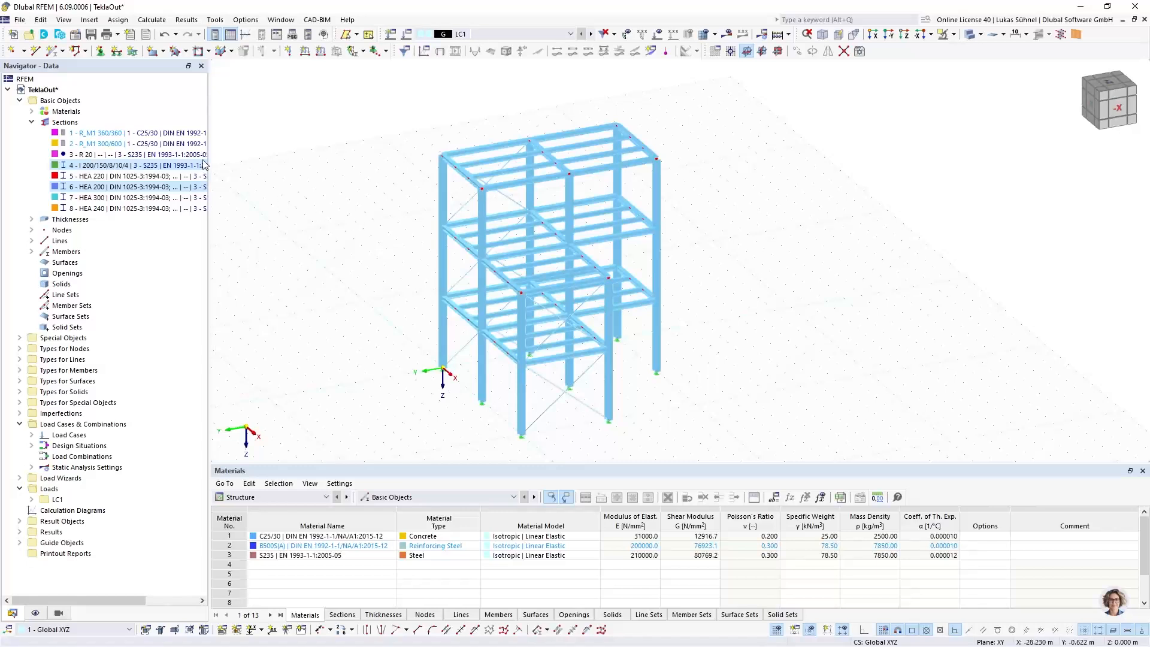
left_click(22, 20)
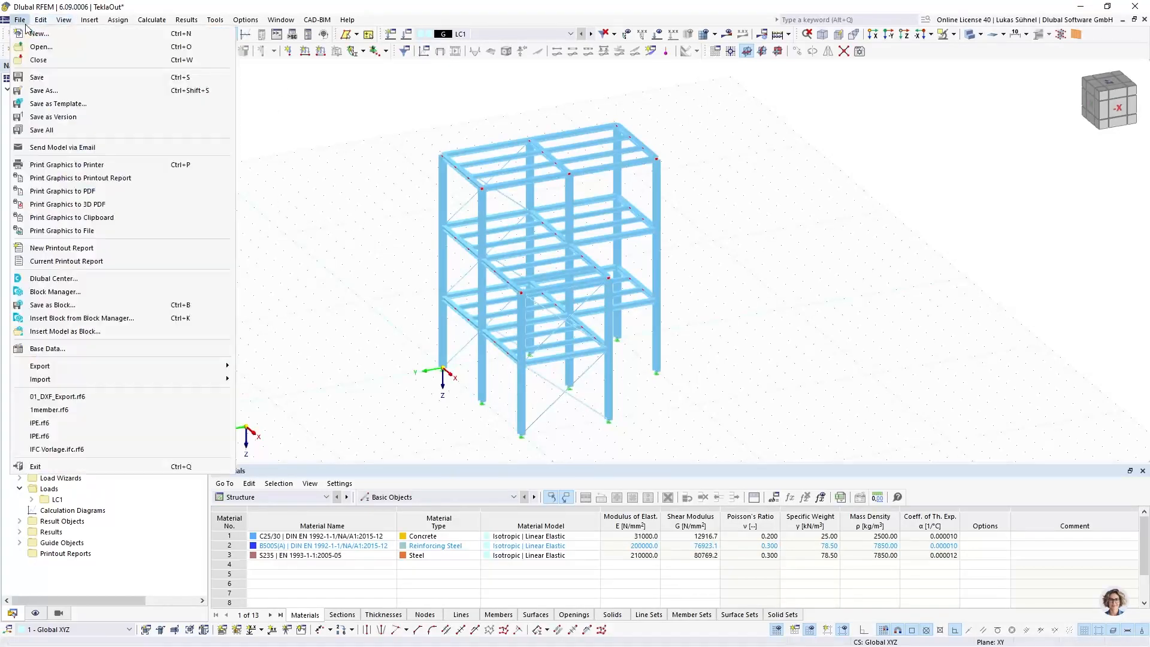
mouse_move(134, 364)
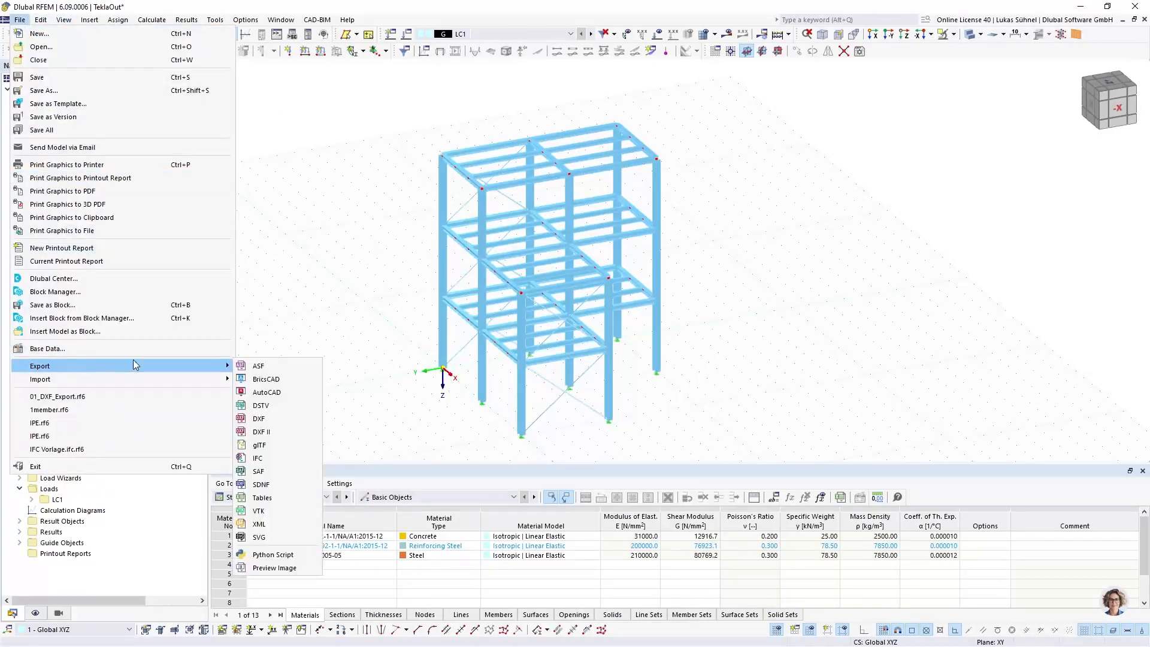
left_click(284, 406)
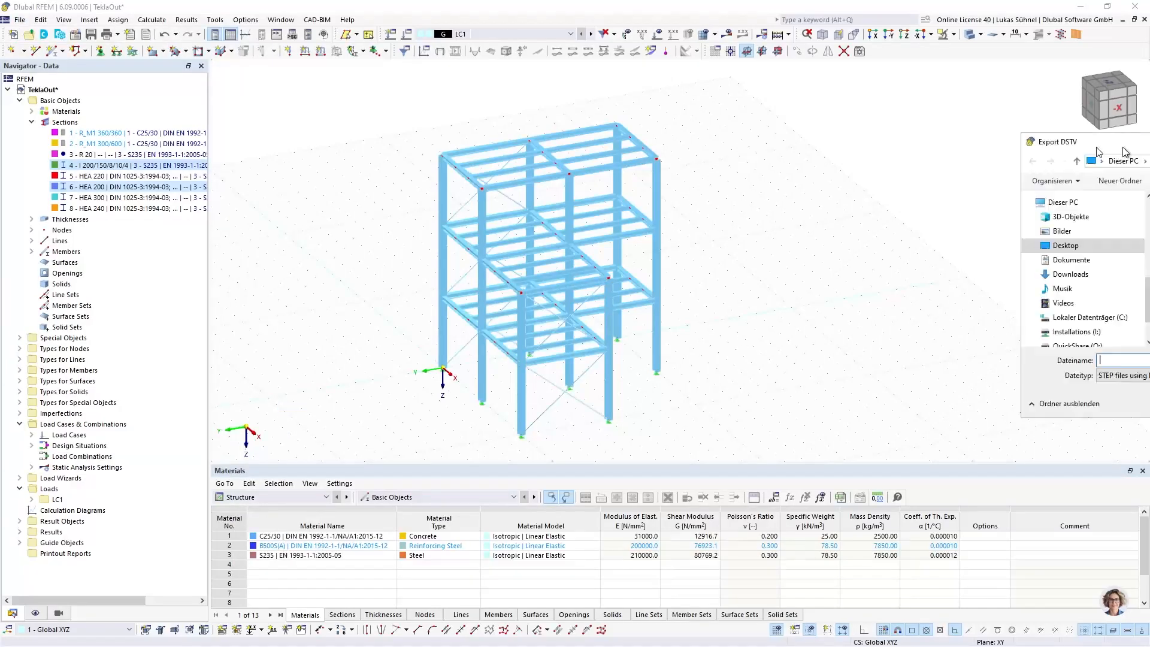
left_click(360, 378)
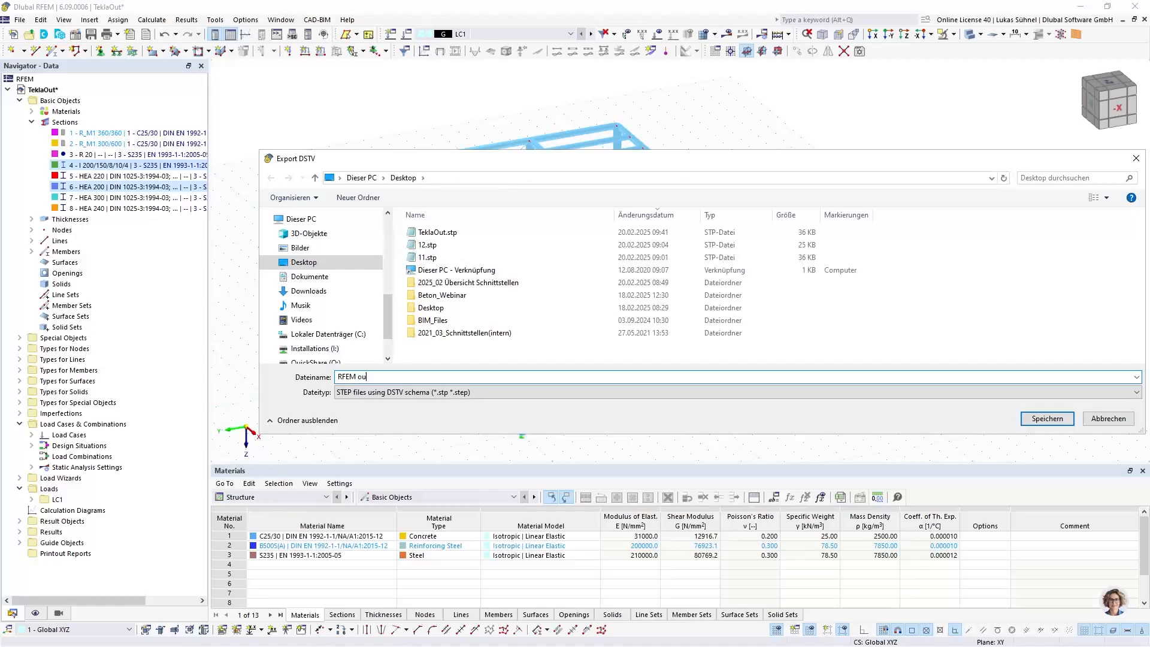
key("Return")
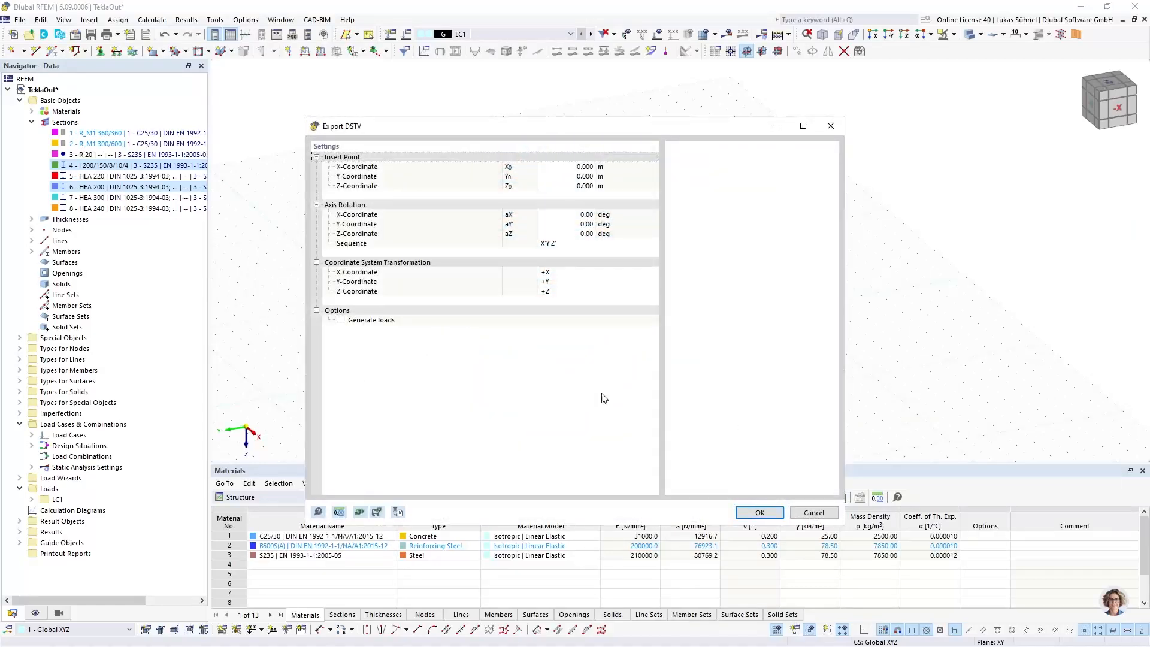
left_click(759, 512)
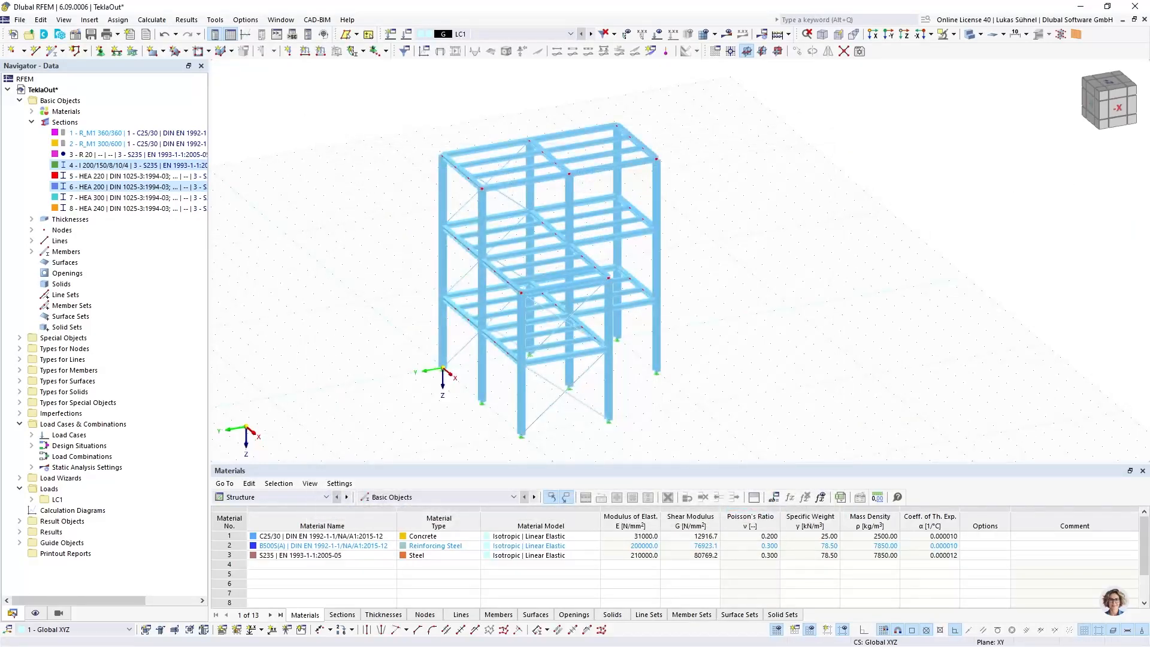
left_click_drag(1149, 121, 1113, 122)
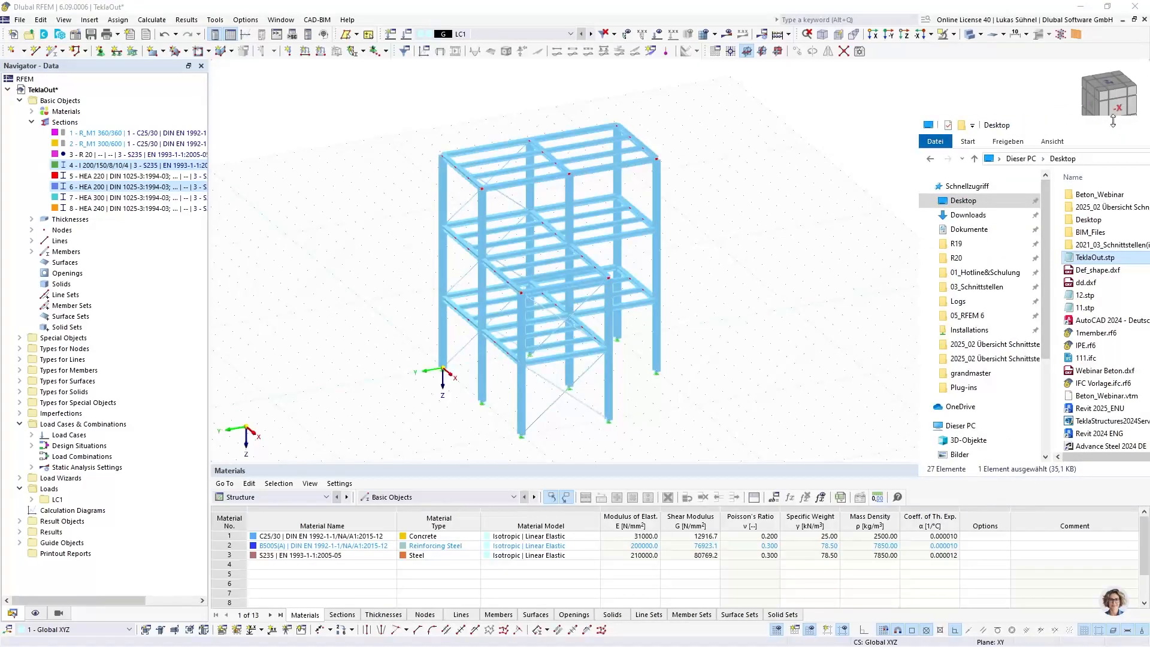
left_click_drag(1076, 135, 1050, 135)
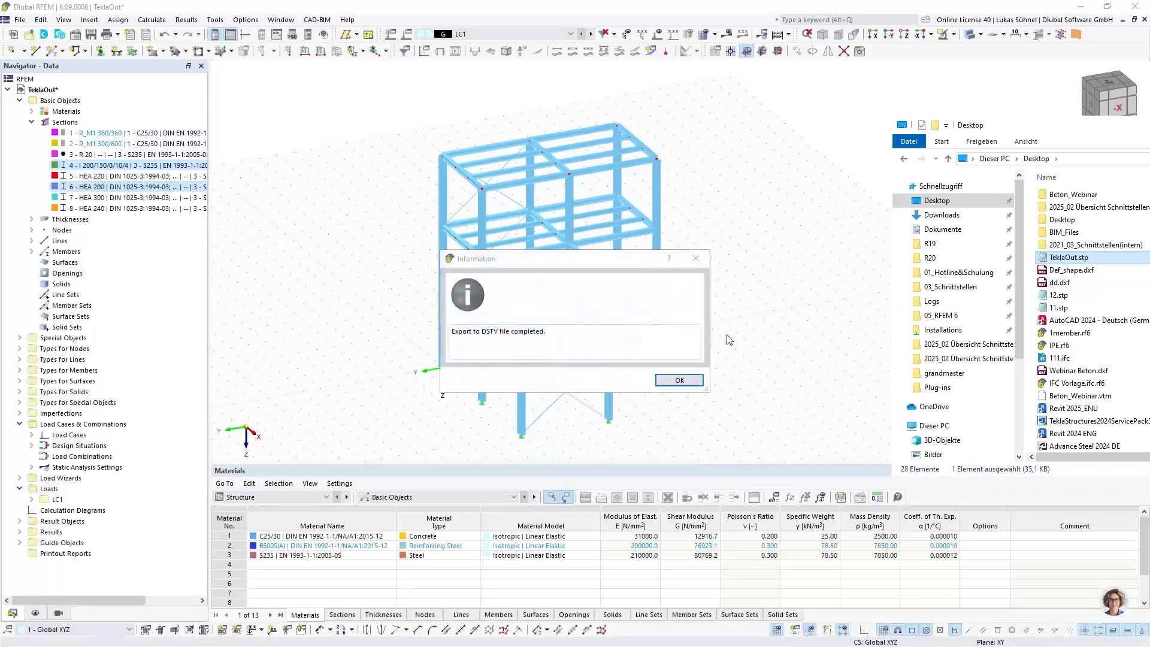
left_click(671, 381)
Open the exported RFEM out.stp in the text editor and widen its window.
key("alt+Tab")
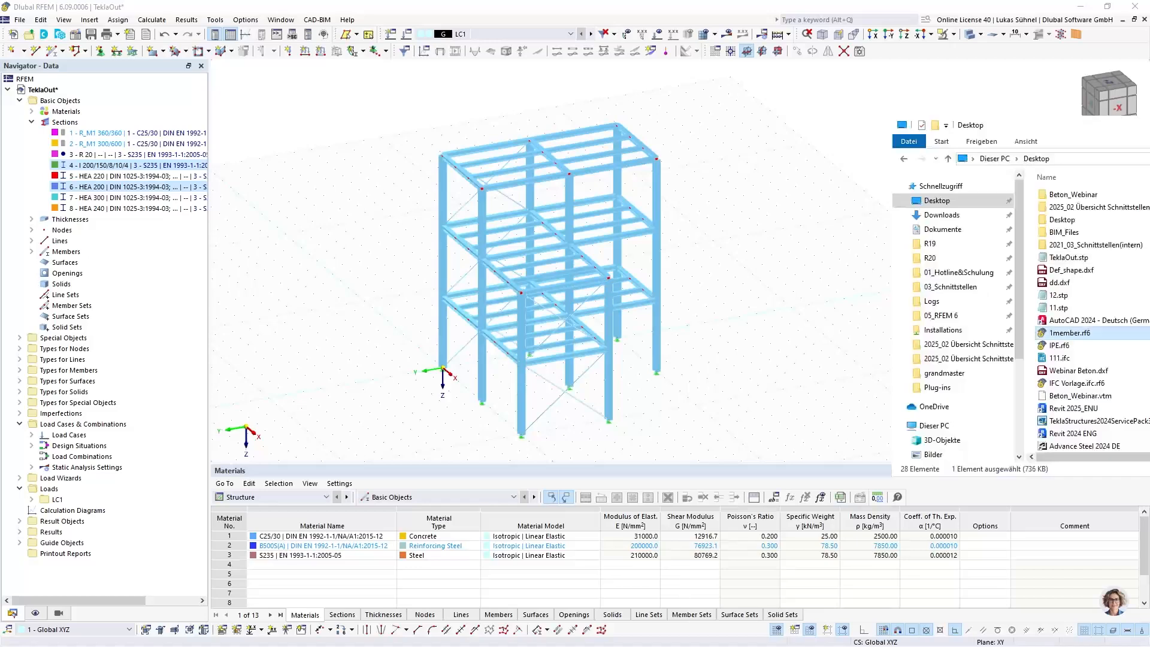
double_click(1101, 259)
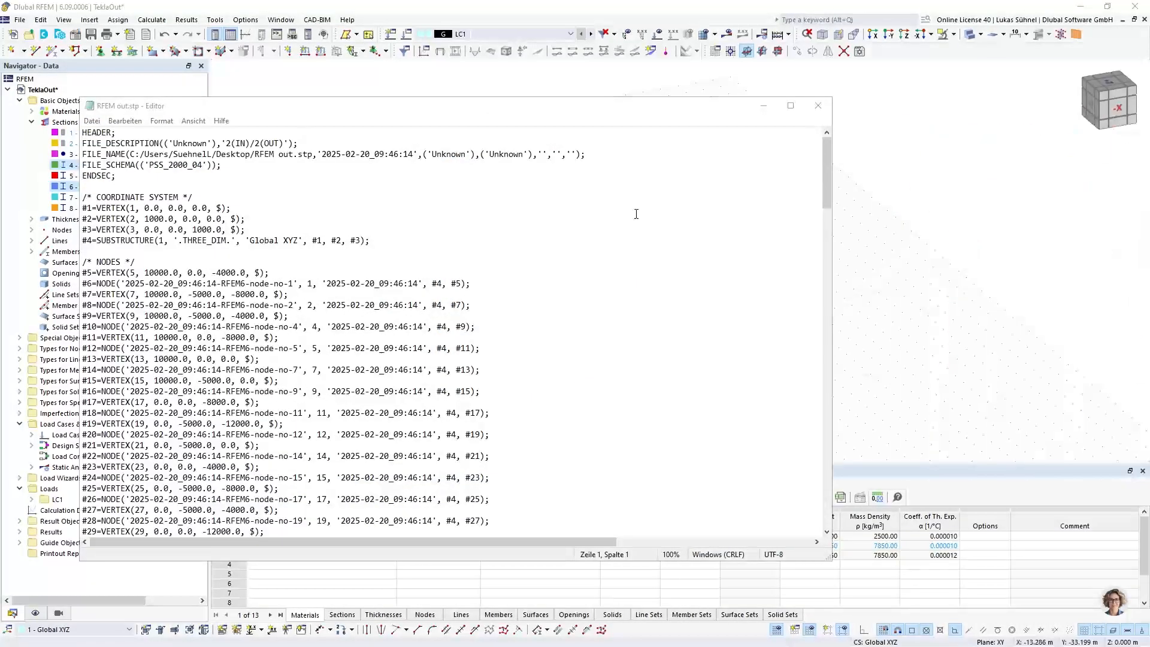
left_click(400, 114)
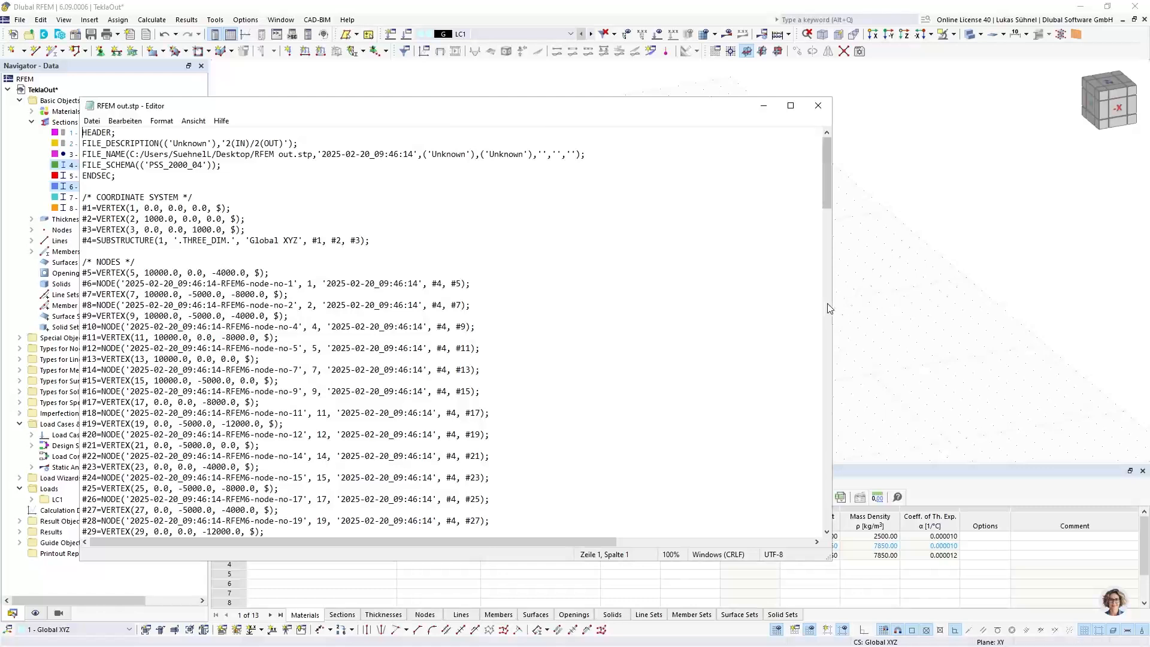
left_click_drag(831, 291, 1095, 290)
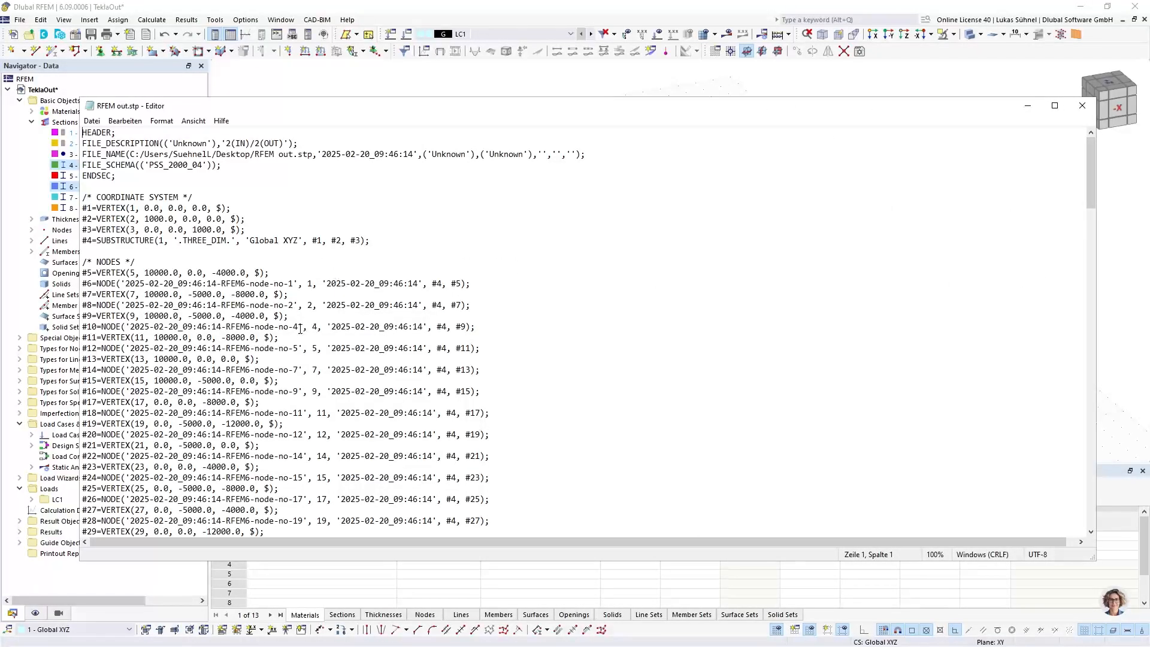
Examine the coordinate system, node, section, material and member entries in RFEM out.stp.
scroll(300, 329, "down", 2)
scroll(193, 233, "up", 2)
left_click_drag(91, 260, 167, 262)
scroll(110, 274, "down", 20)
scroll(129, 319, "down", 11)
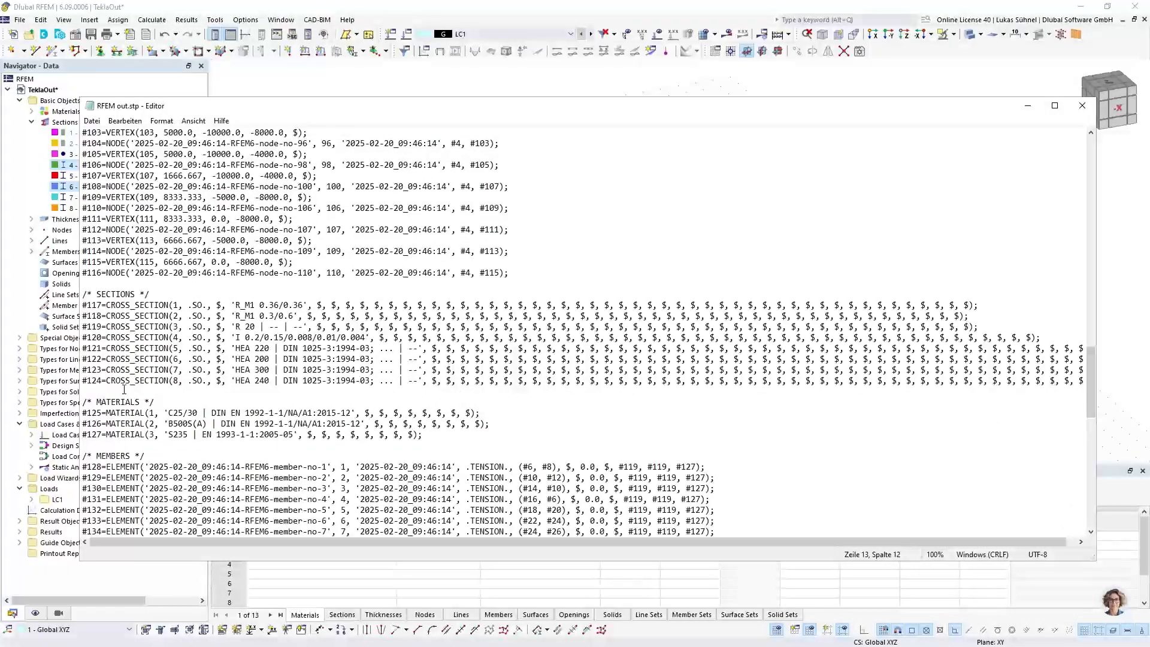
Examine the tension, truss and beam member entries in RFEM out.stp along with the sections and materials they reference.
scroll(104, 399, "down", 3)
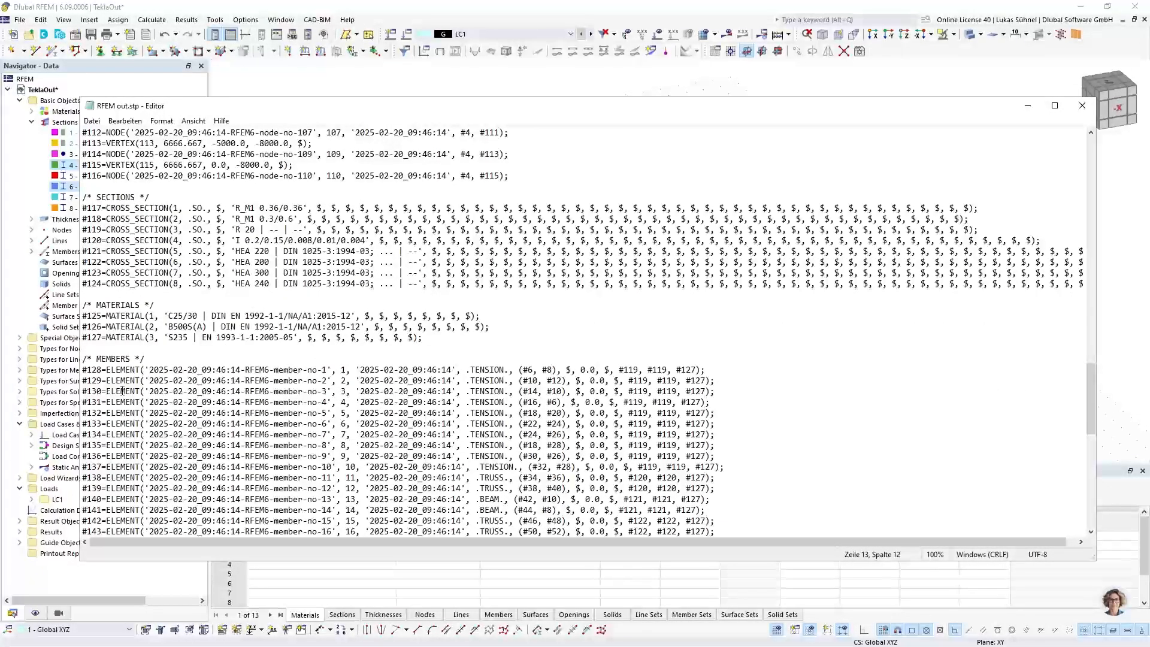
scroll(282, 396, "down", 5)
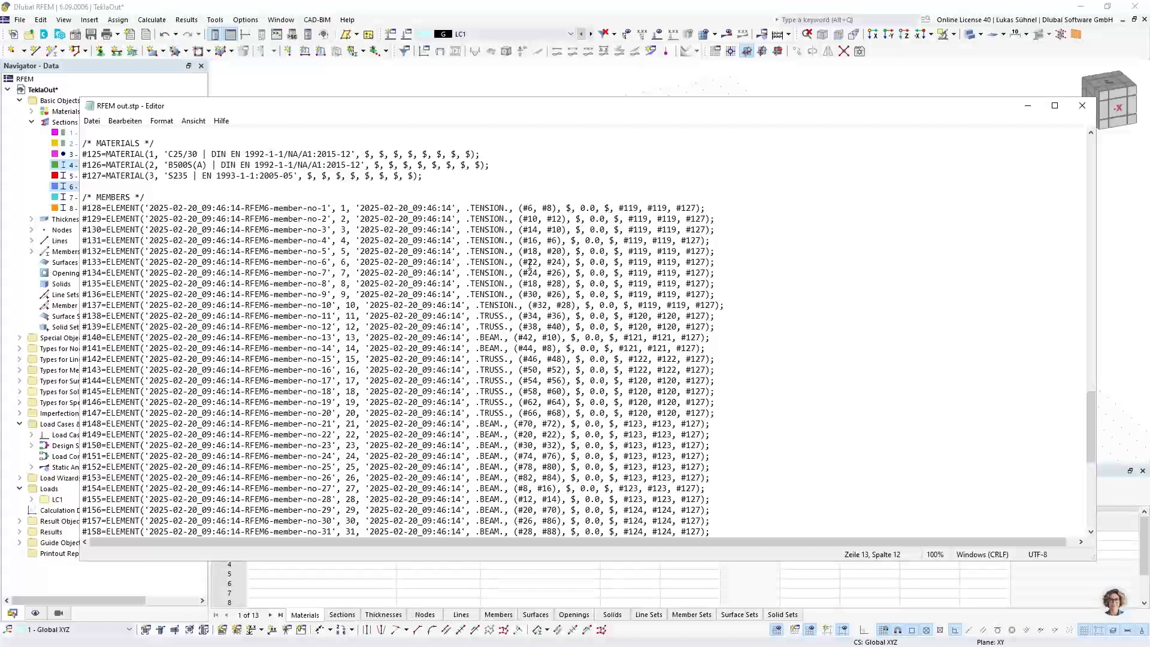
left_click_drag(475, 230, 489, 218)
left_click(486, 324)
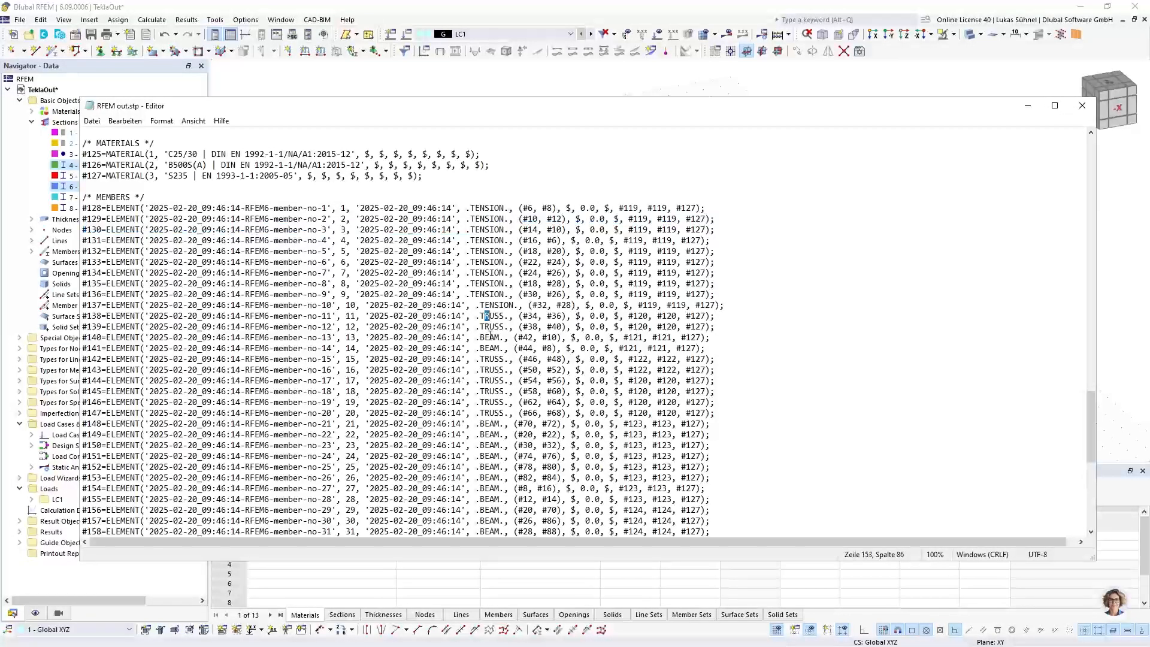
scroll(488, 341, "down", 6)
scroll(488, 345, "down", 2)
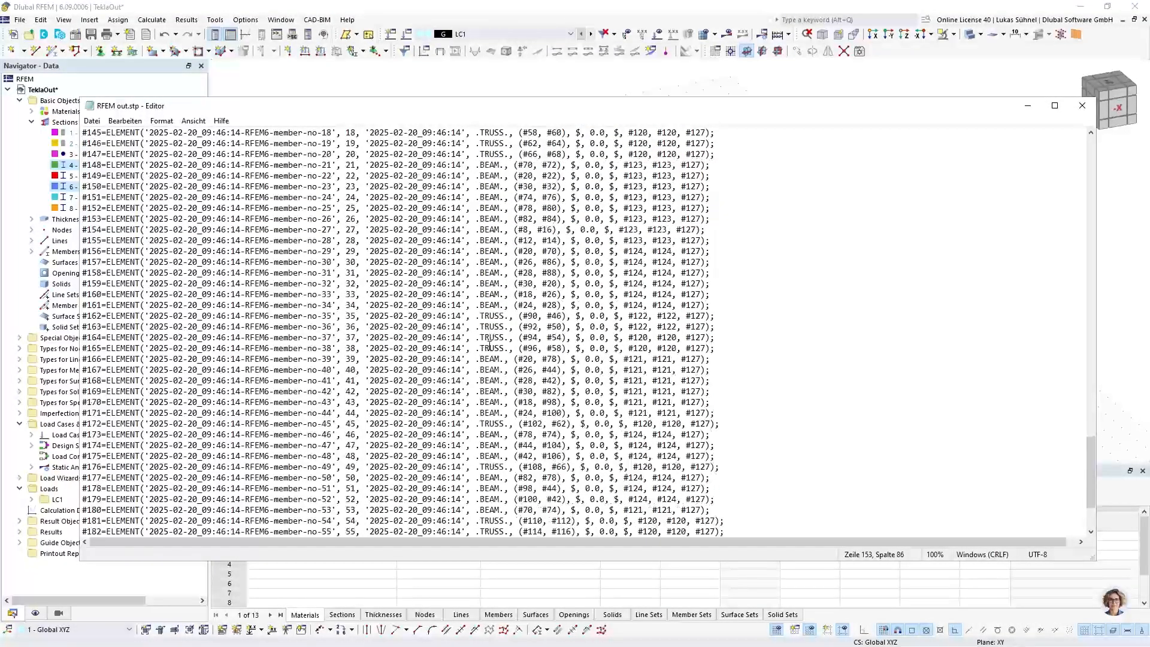
scroll(489, 360, "up", 11)
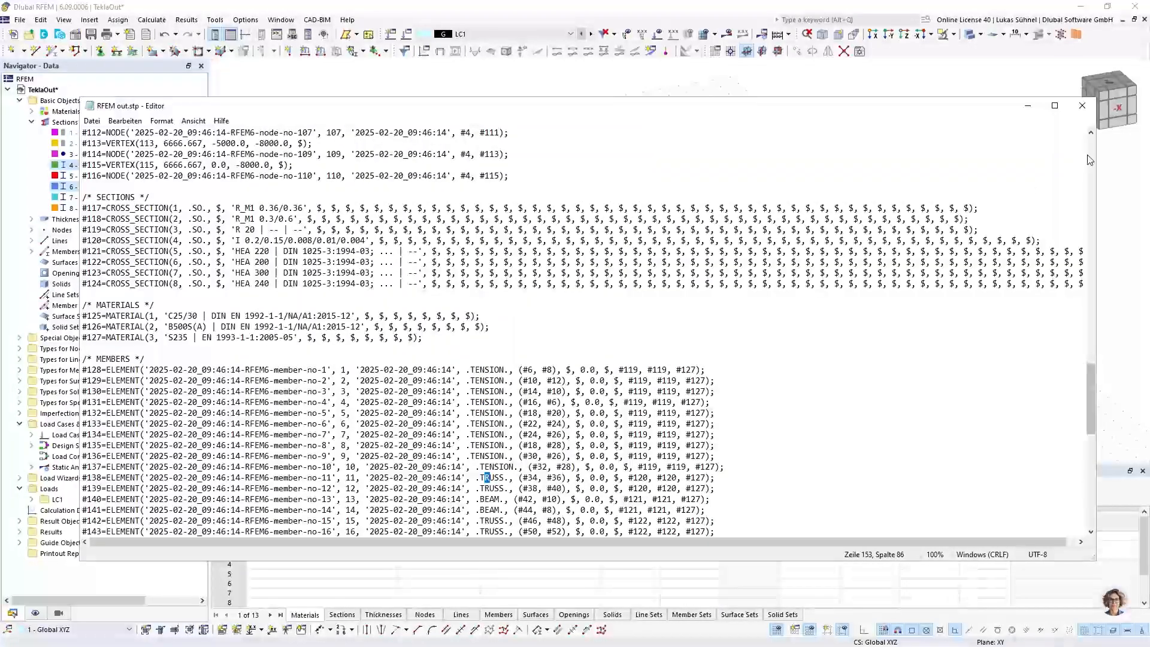
Close RFEM out.stp and switch to the presentation's SDNF slide.
left_click(1082, 105)
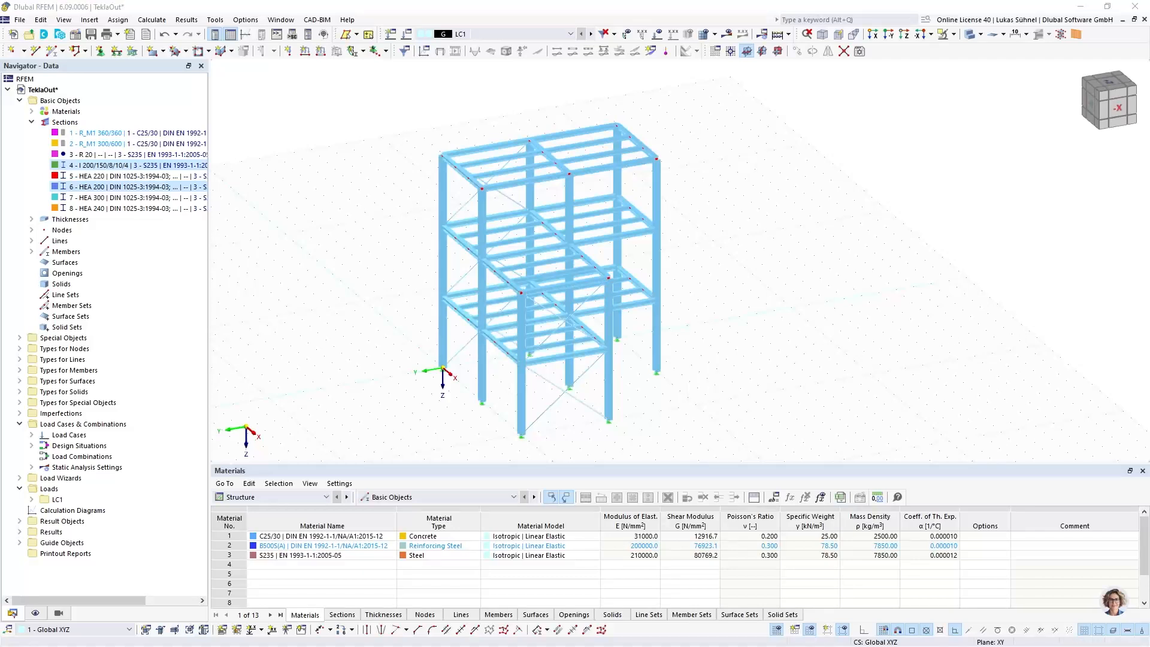
key("alt+Tab")
left_click(493, 256)
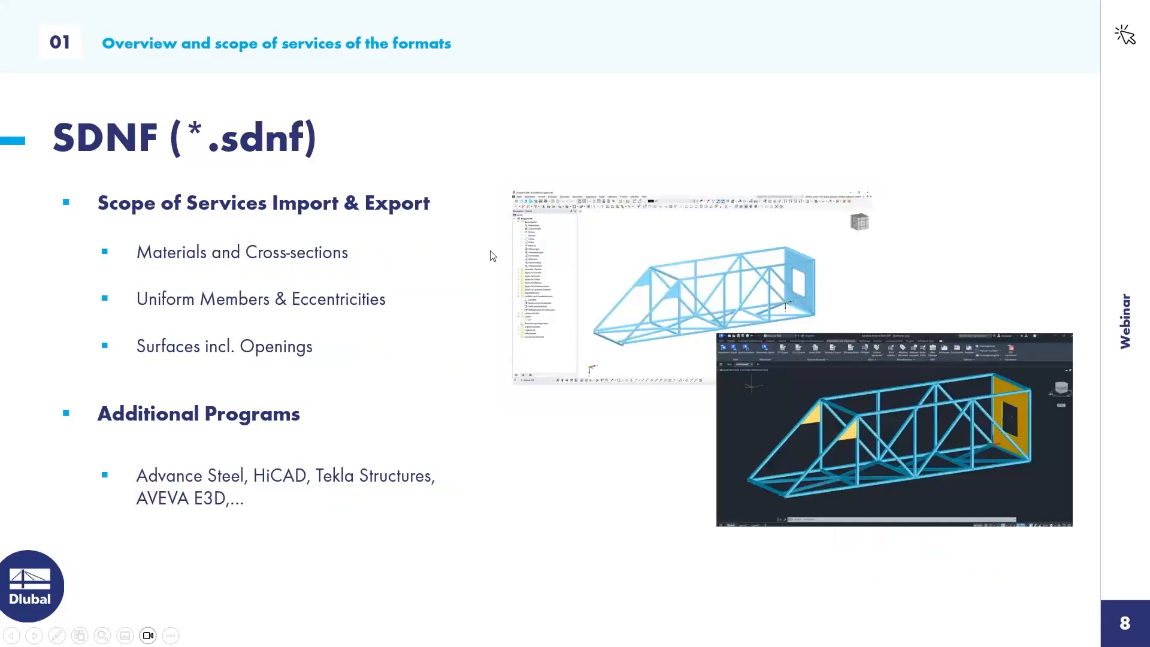
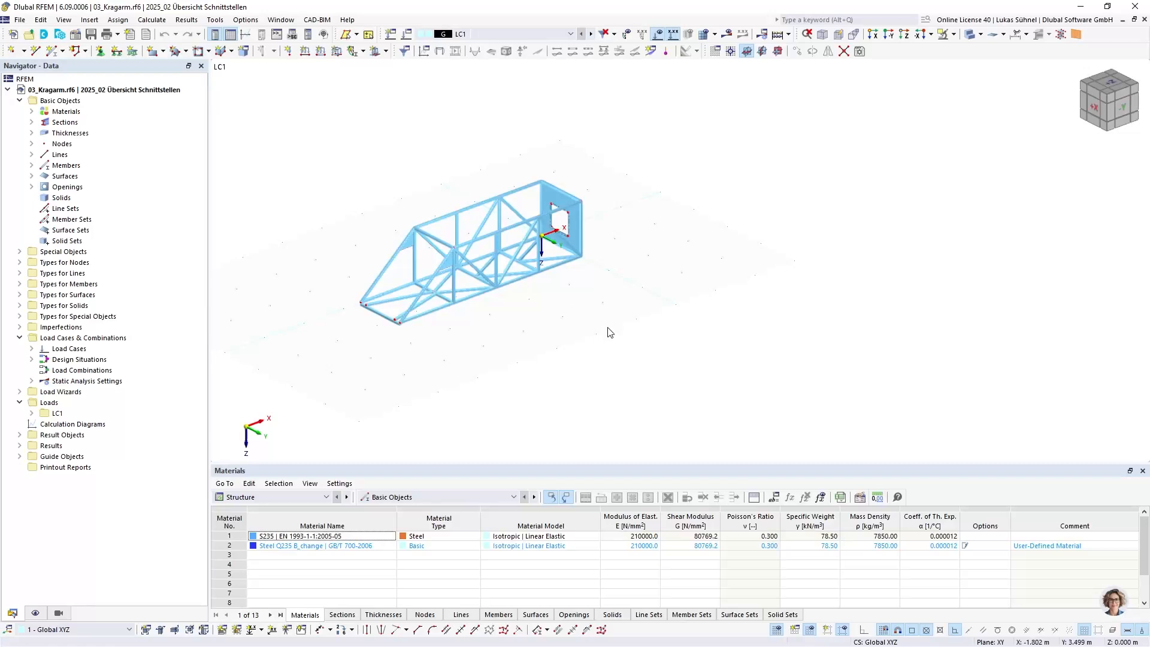
Inspect the properties of the front triangular gusset surface on the 03_Kragarm truss without changing them.
middle_click_drag(607, 327, 574, 311, "ctrl")
scroll(412, 238, "up", 3)
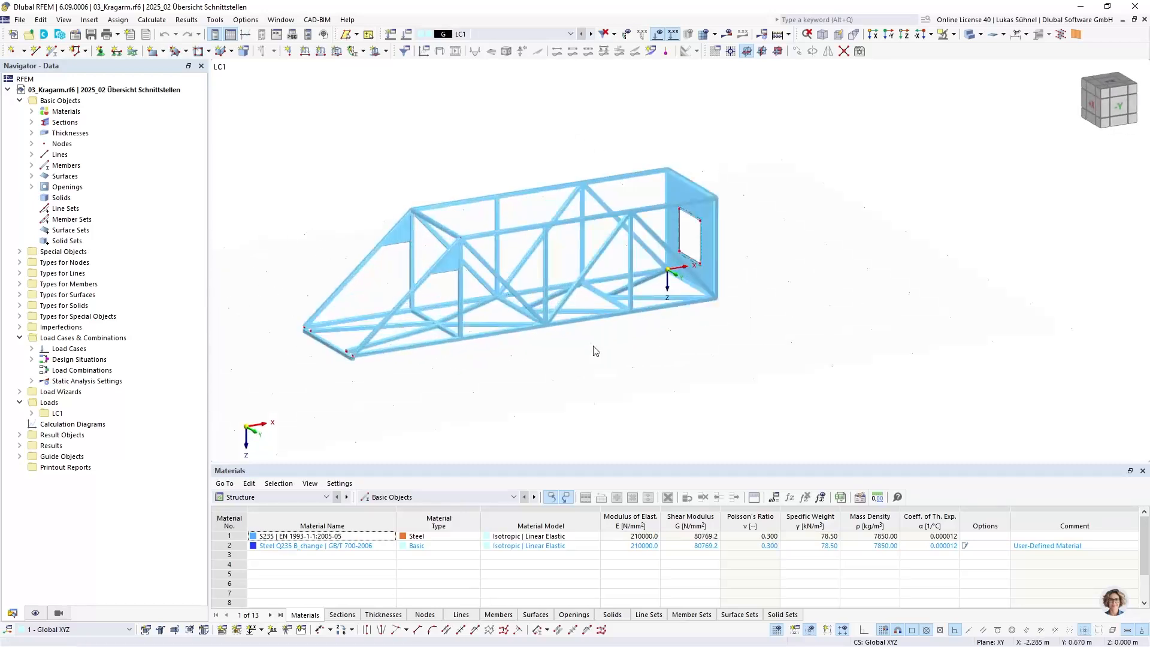
middle_click_drag(511, 370, 475, 375, "ctrl")
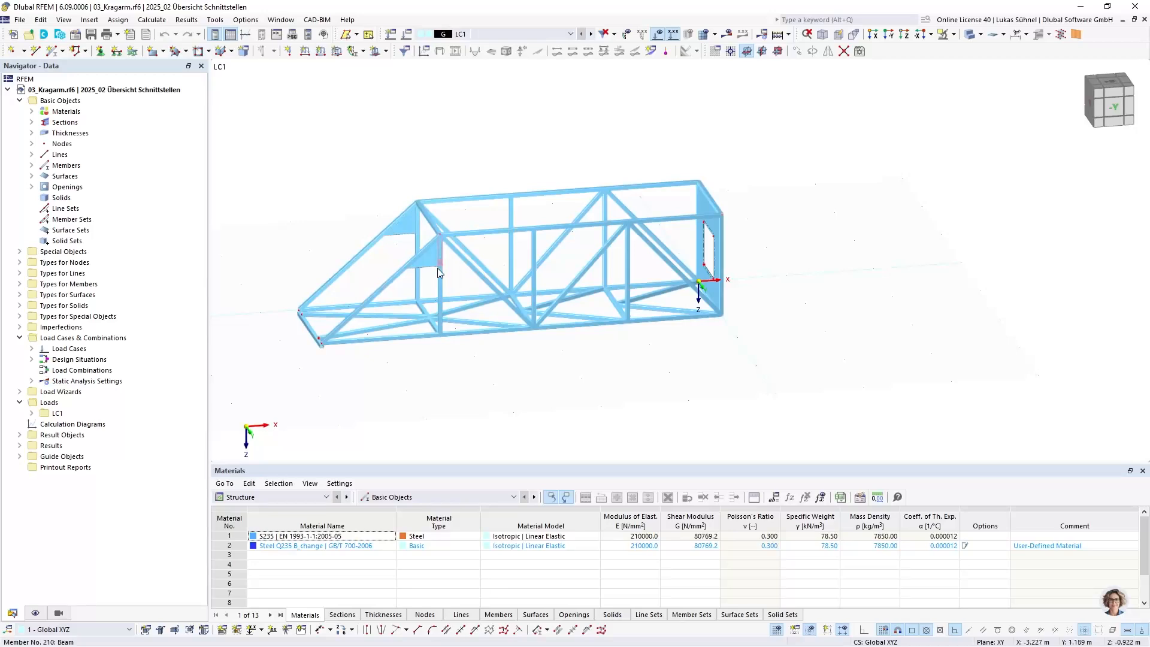
scroll(424, 278, "up", 3)
scroll(419, 272, "up", 3)
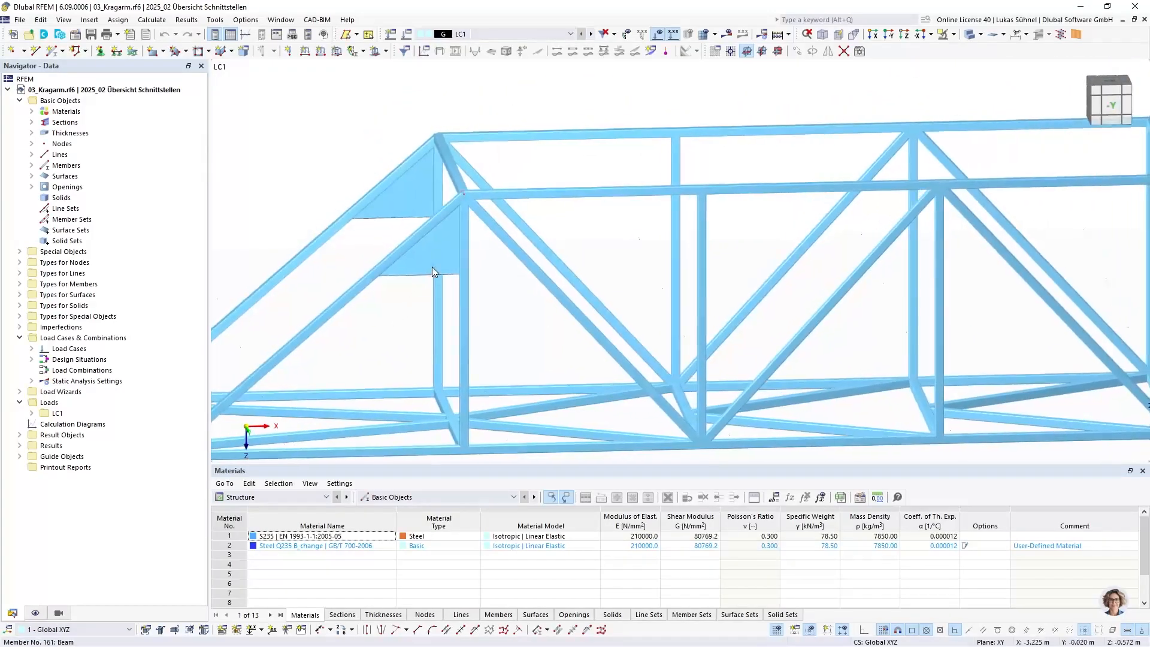
double_click(414, 269)
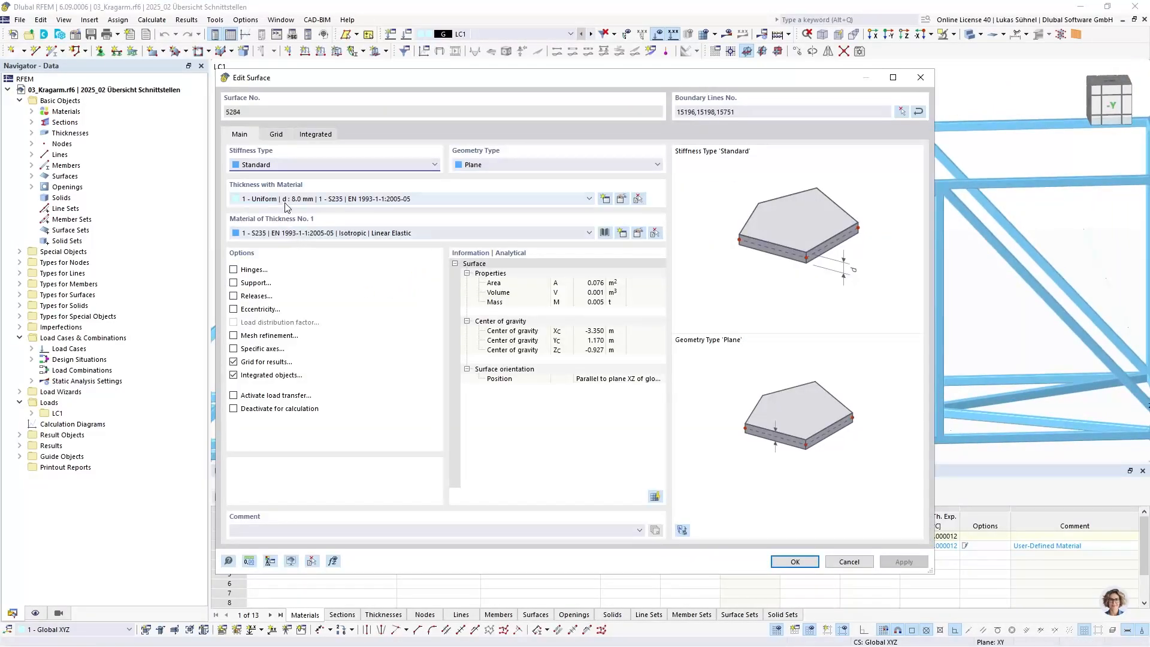
left_click(849, 561)
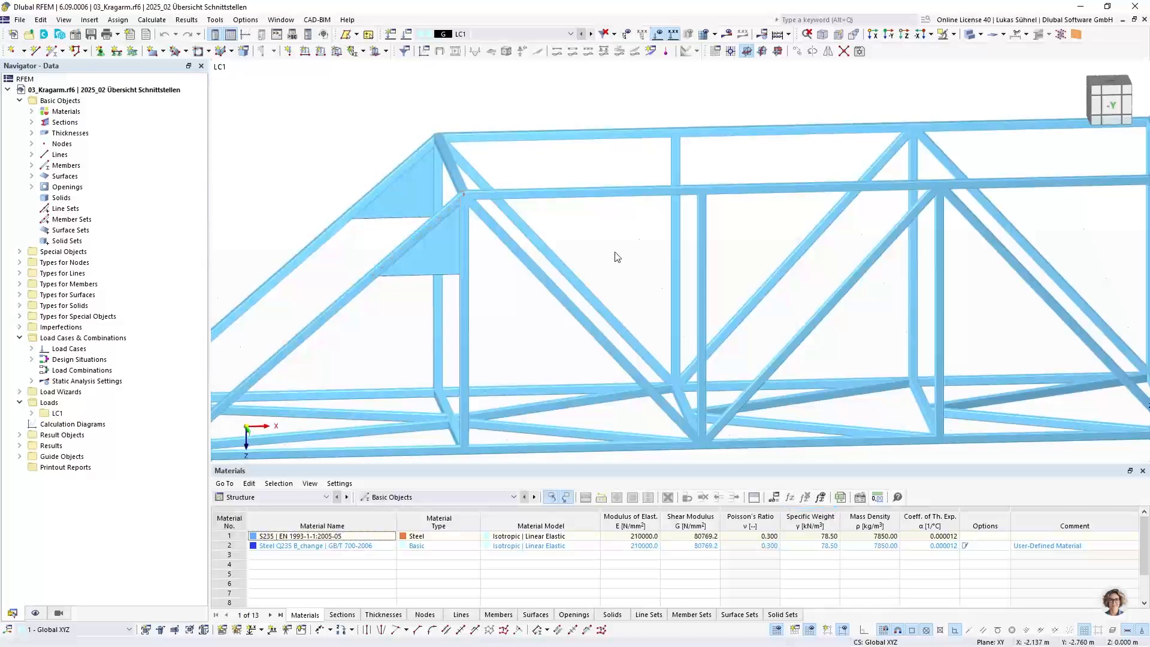
Examine the gusset surfaces and the end plate with its rectangular opening on the cantilever truss.
middle_click_drag(441, 262, 461, 236, "ctrl")
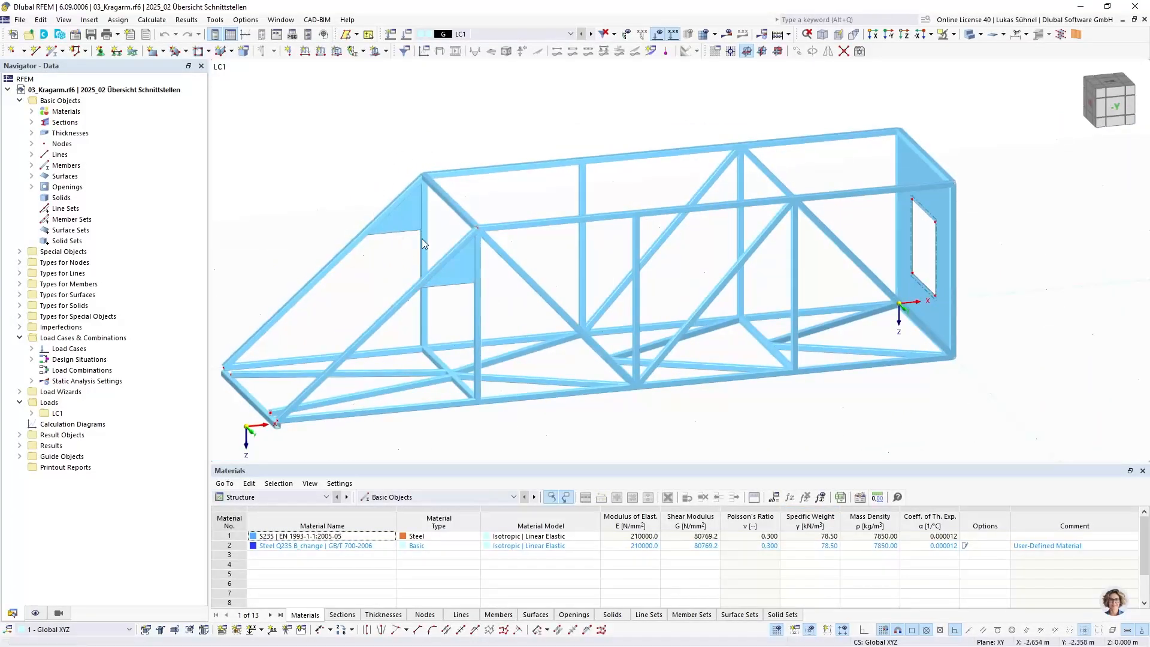
middle_click_drag(506, 300, 801, 202, "ctrl")
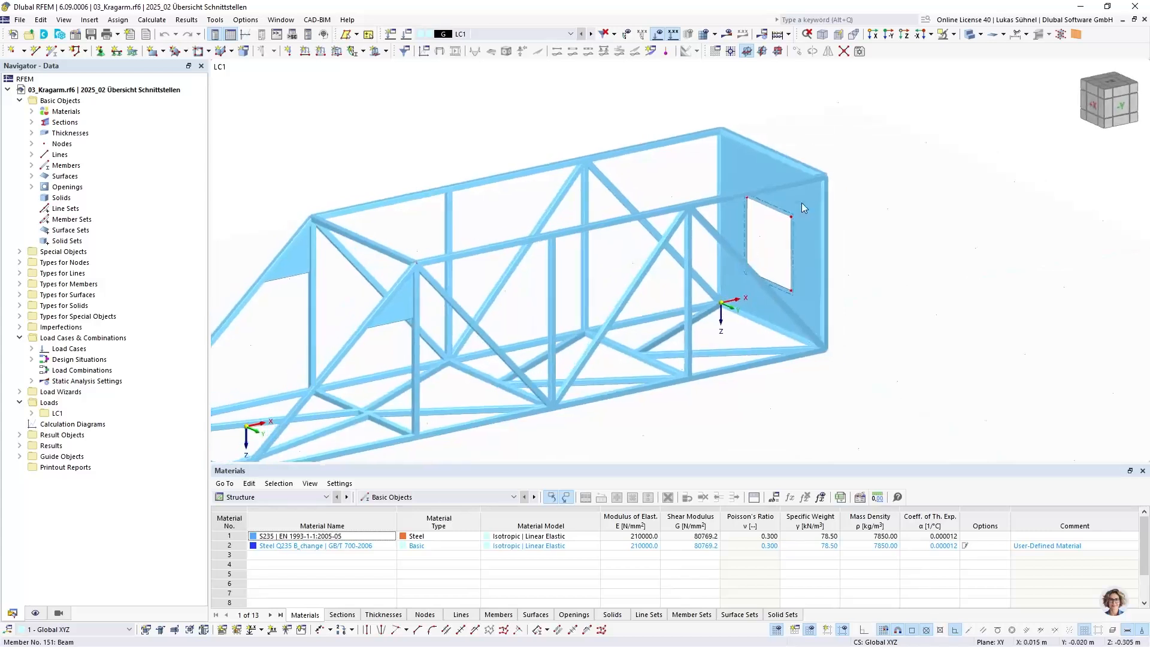
left_click(745, 172)
left_click(943, 237)
scroll(807, 231, "down", 3)
middle_click_drag(820, 367, 591, 361, "ctrl")
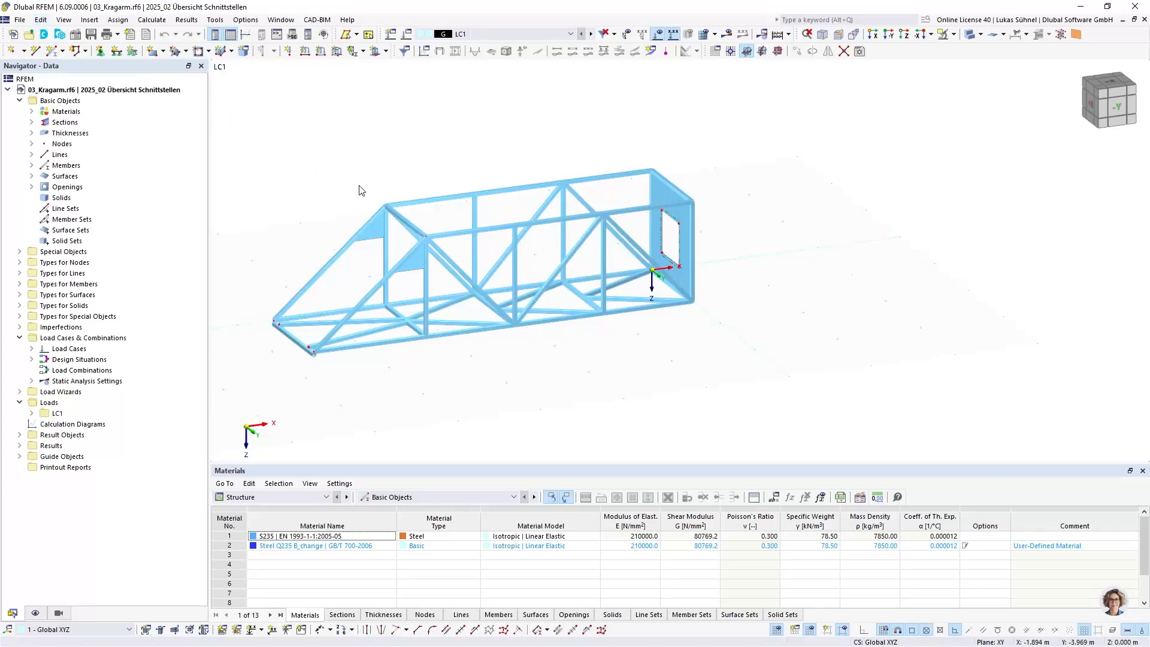
Export the model as SDNF file "Cantilever" to the Desktop, including linear members, surfaces and openings, with the default settings.
left_click(21, 21)
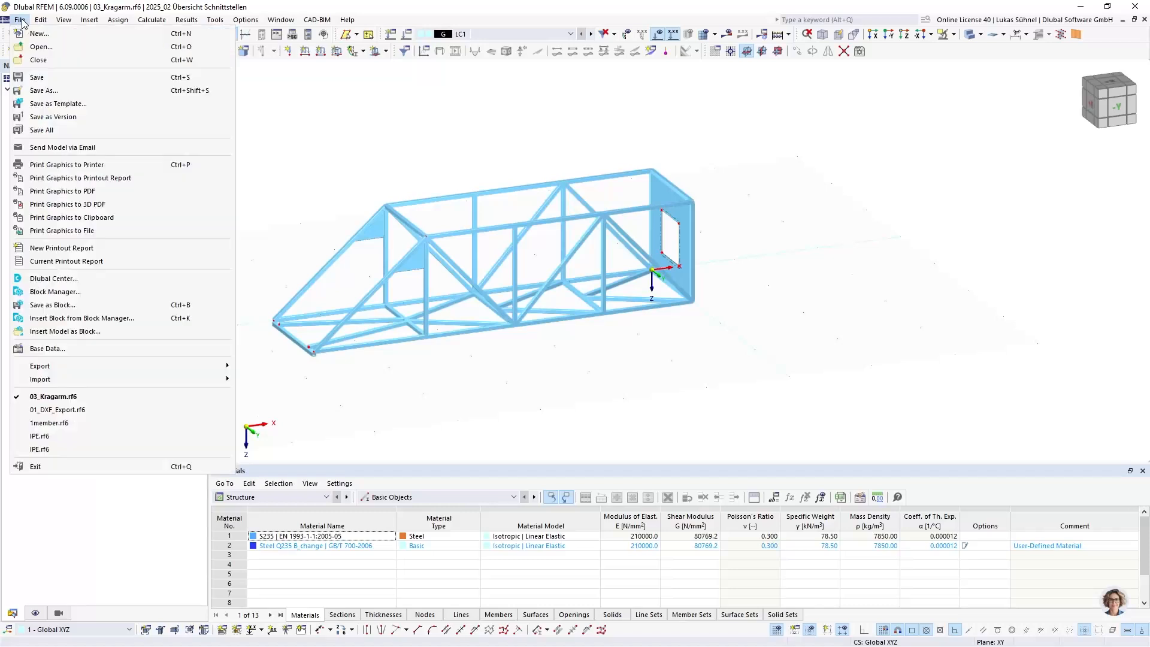
mouse_move(143, 370)
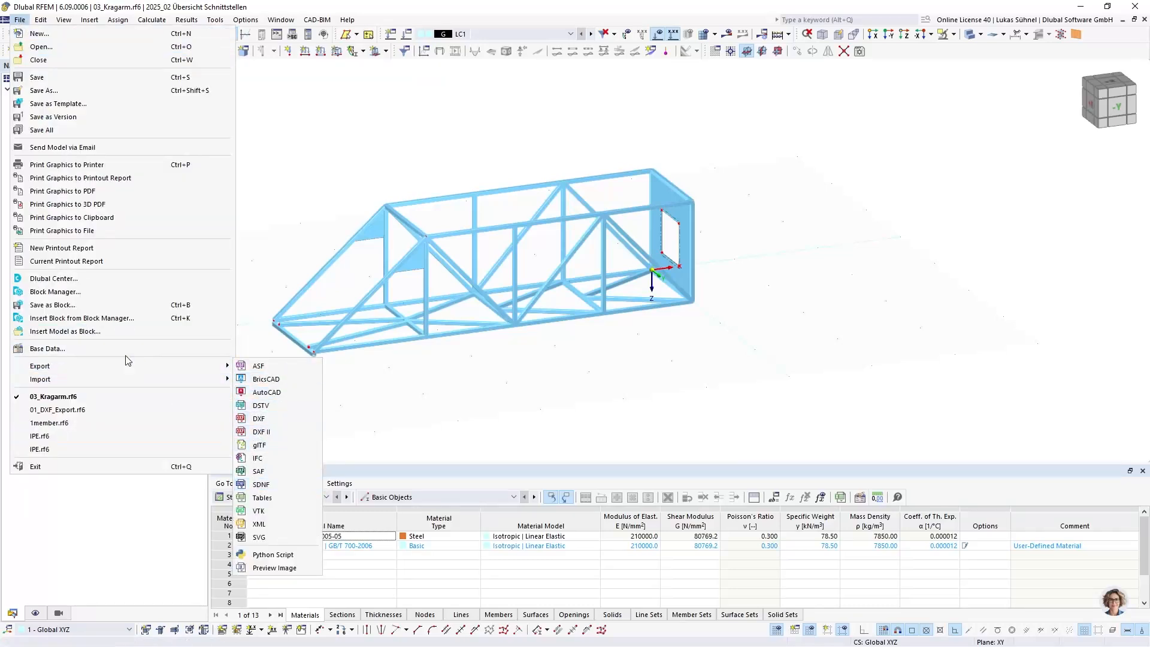
left_click(263, 485)
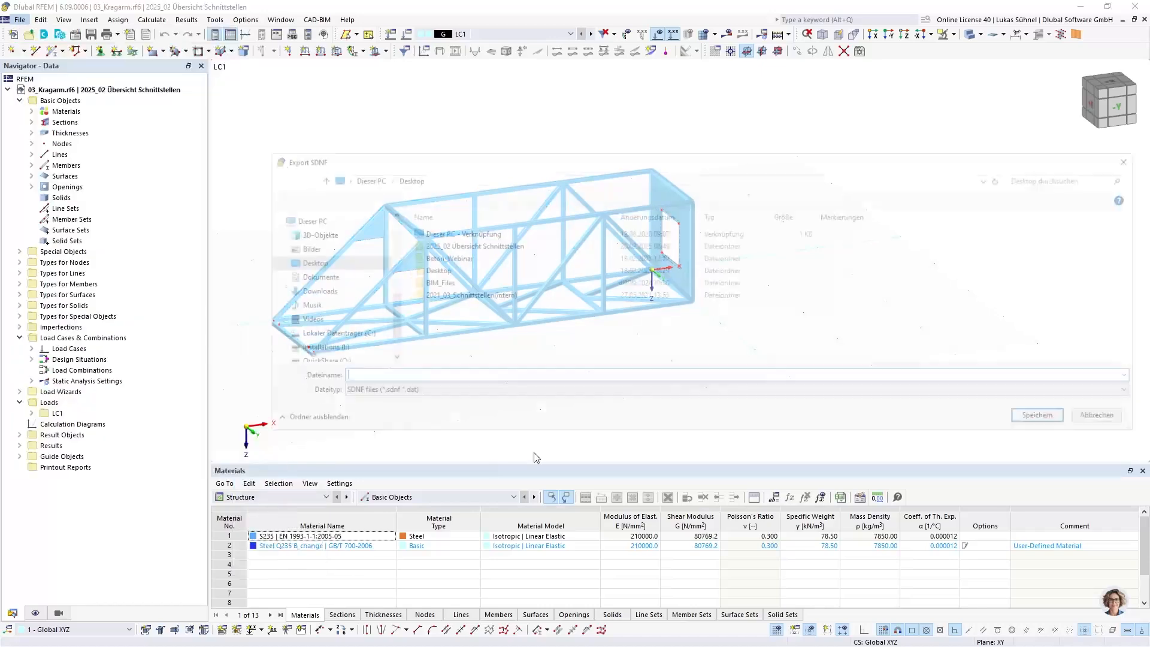
left_click(358, 376)
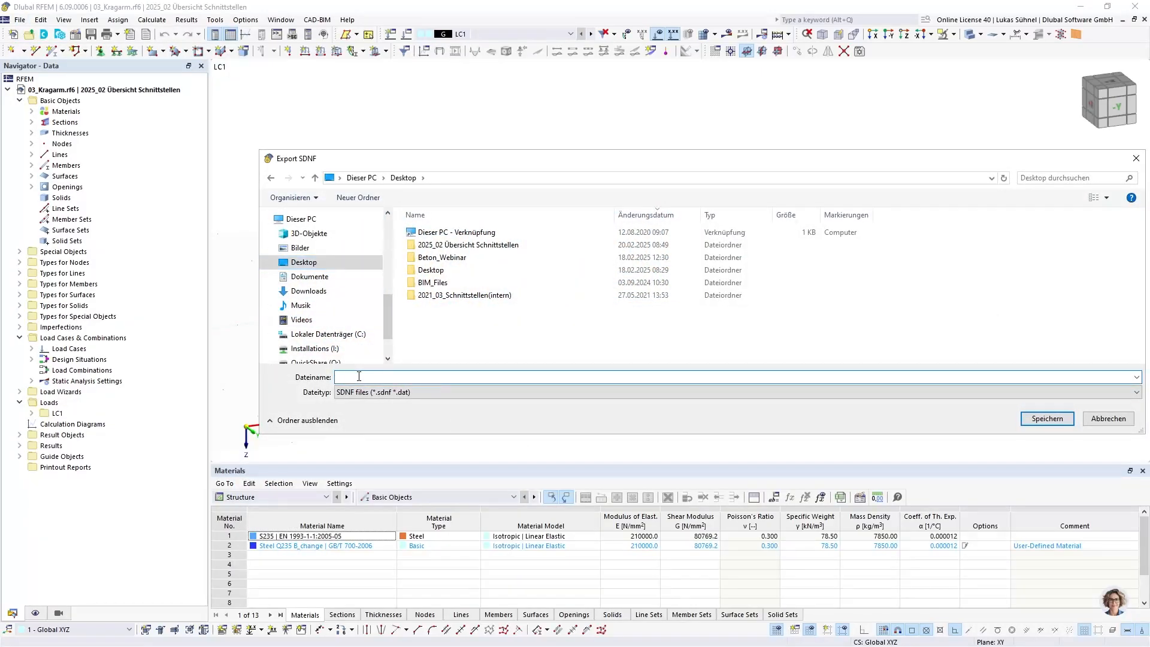
type("Cantilever")
key("Return")
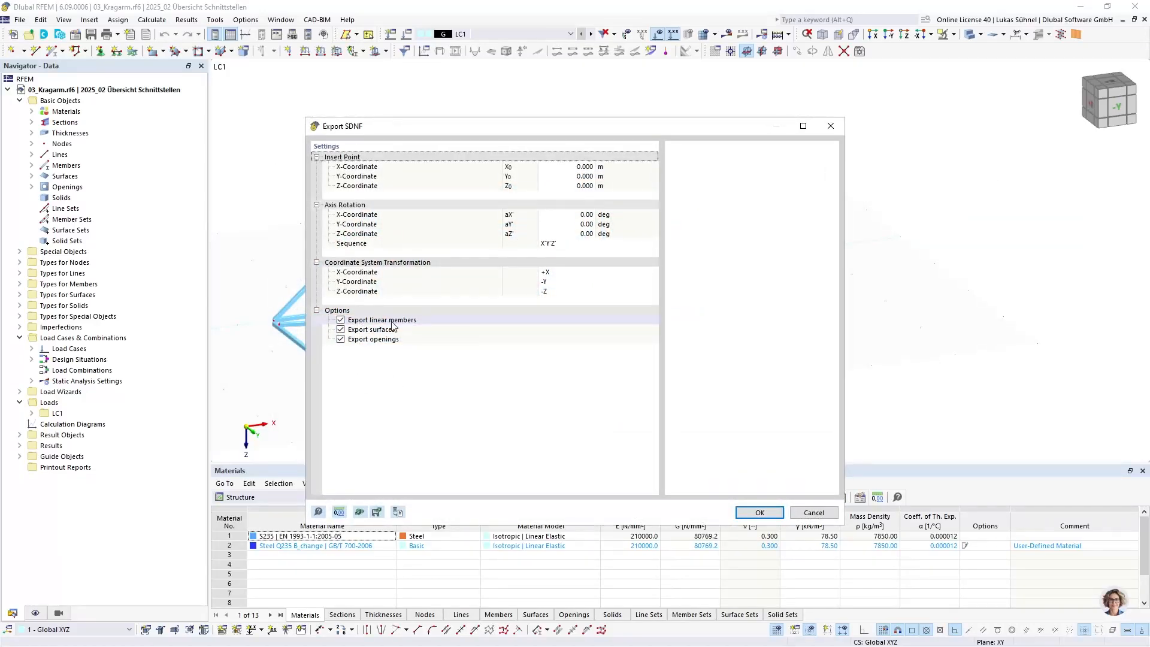
left_click(757, 512)
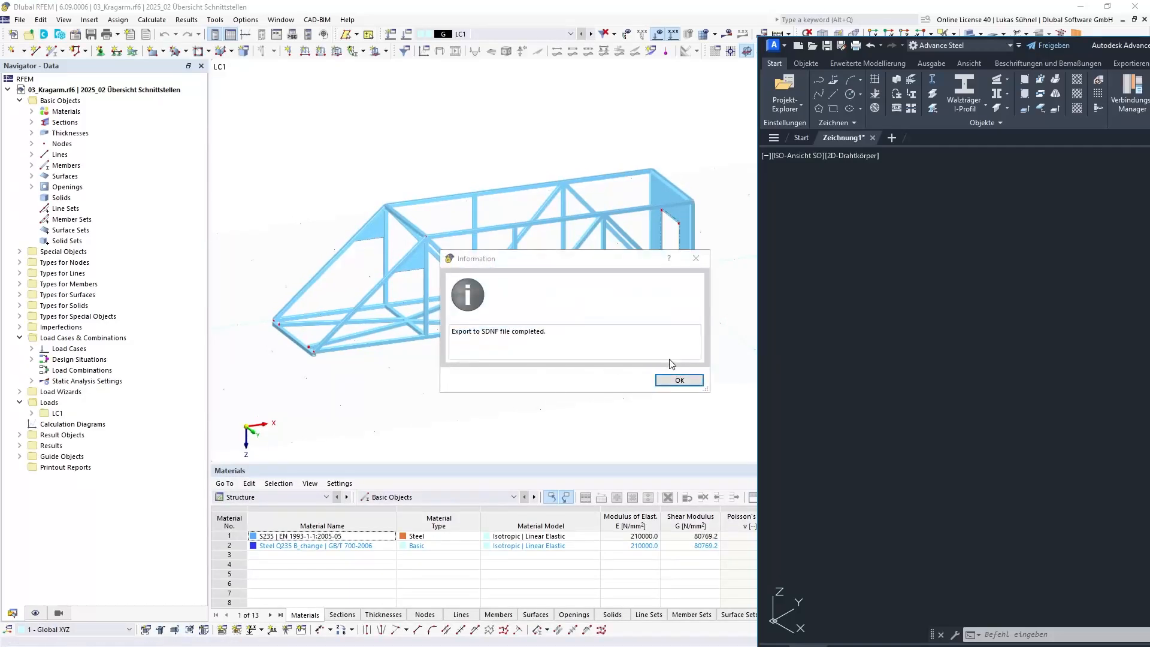
left_click(676, 382)
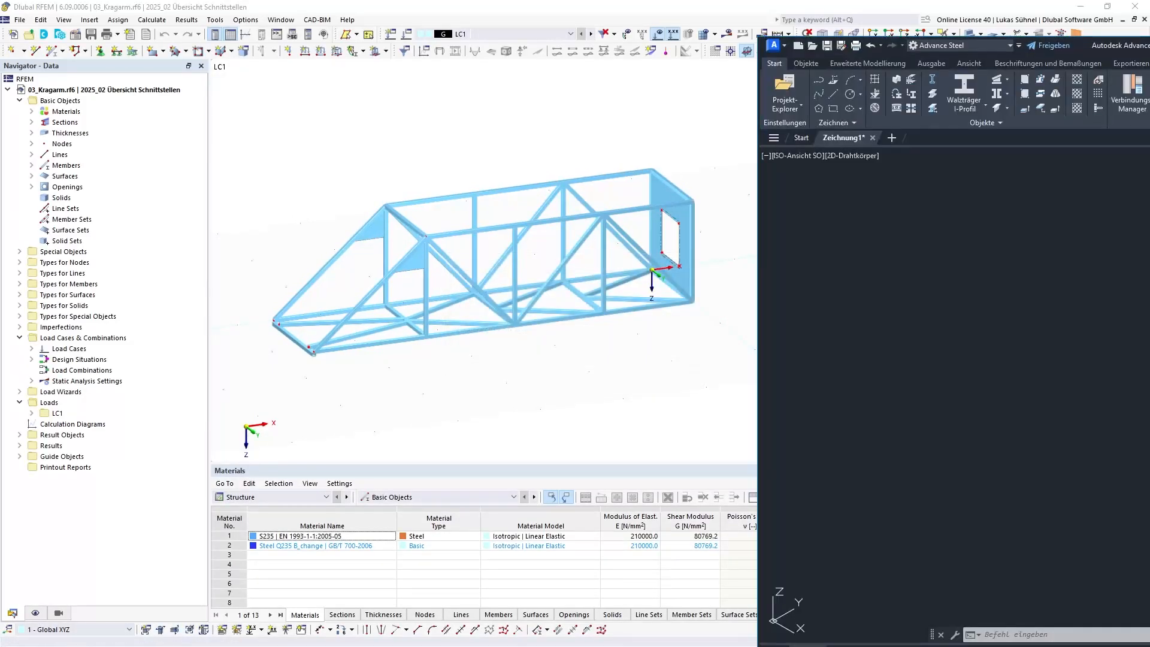
Switch to Advance Steel, maximize its window and check the general file import formats.
left_click_drag(1148, 42, 718, 1)
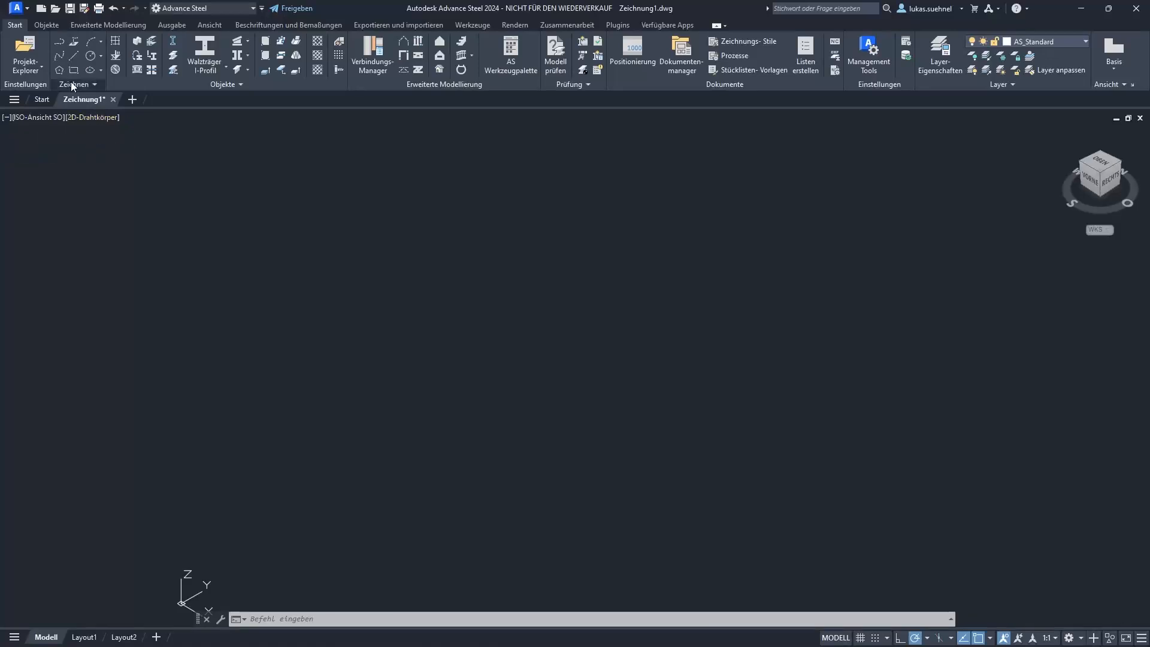
left_click(22, 8)
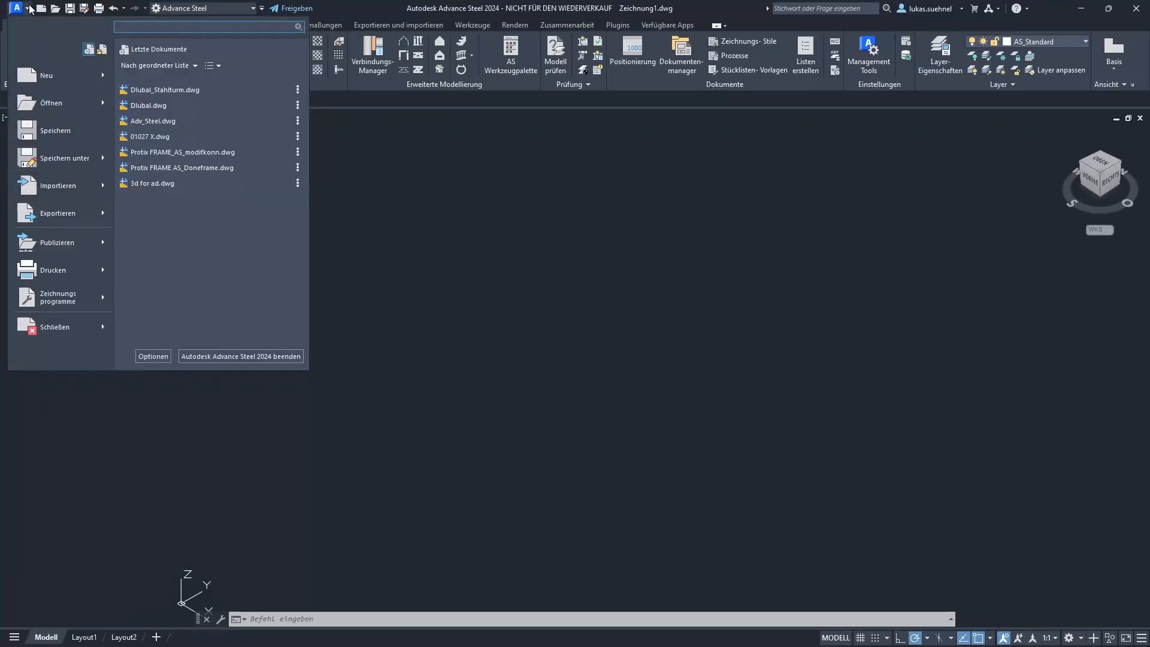
mouse_move(86, 186)
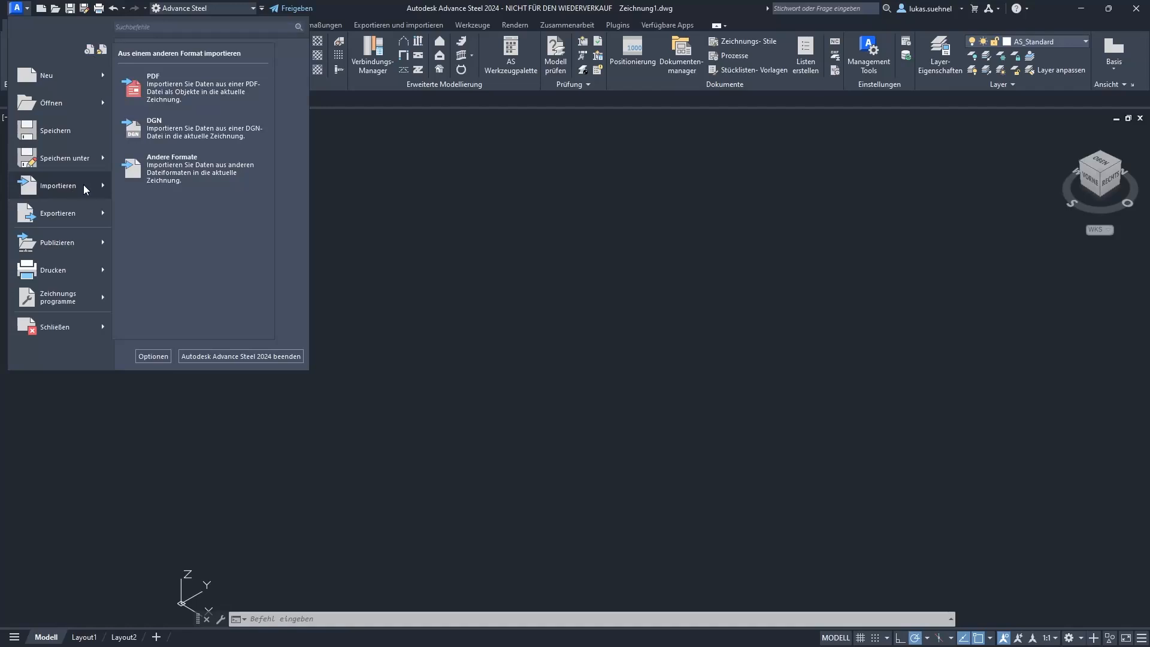
left_click(497, 293)
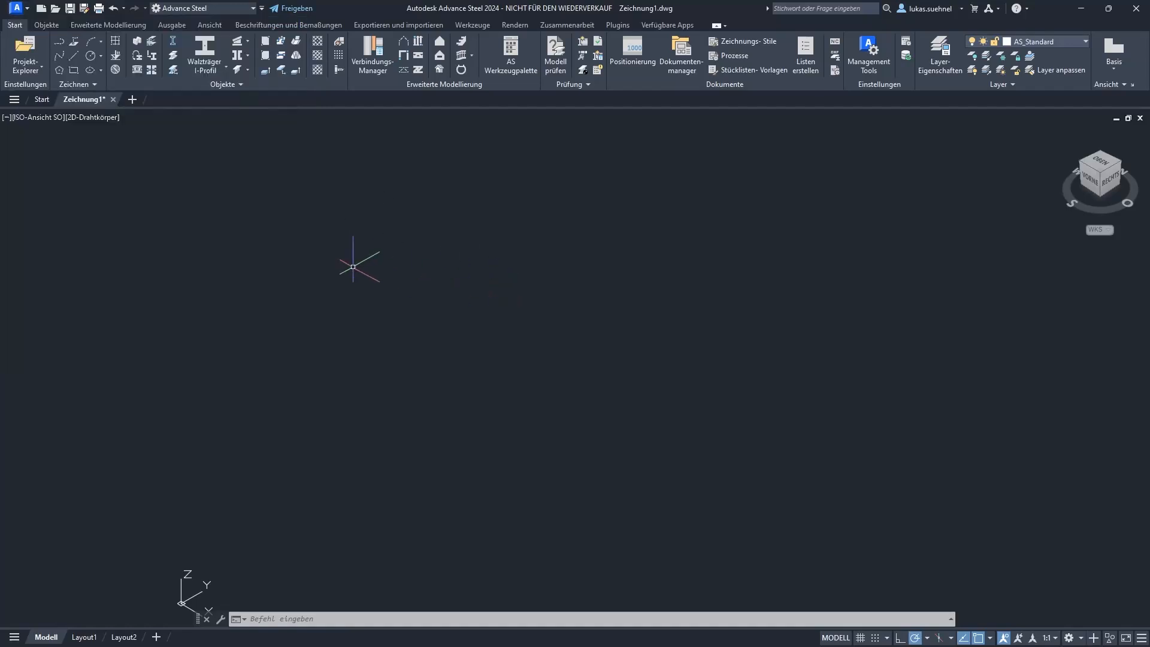
Import Cantilever.sdnf from the Desktop with the SDNF reader, choosing Advance Steel as the application.
left_click(366, 28)
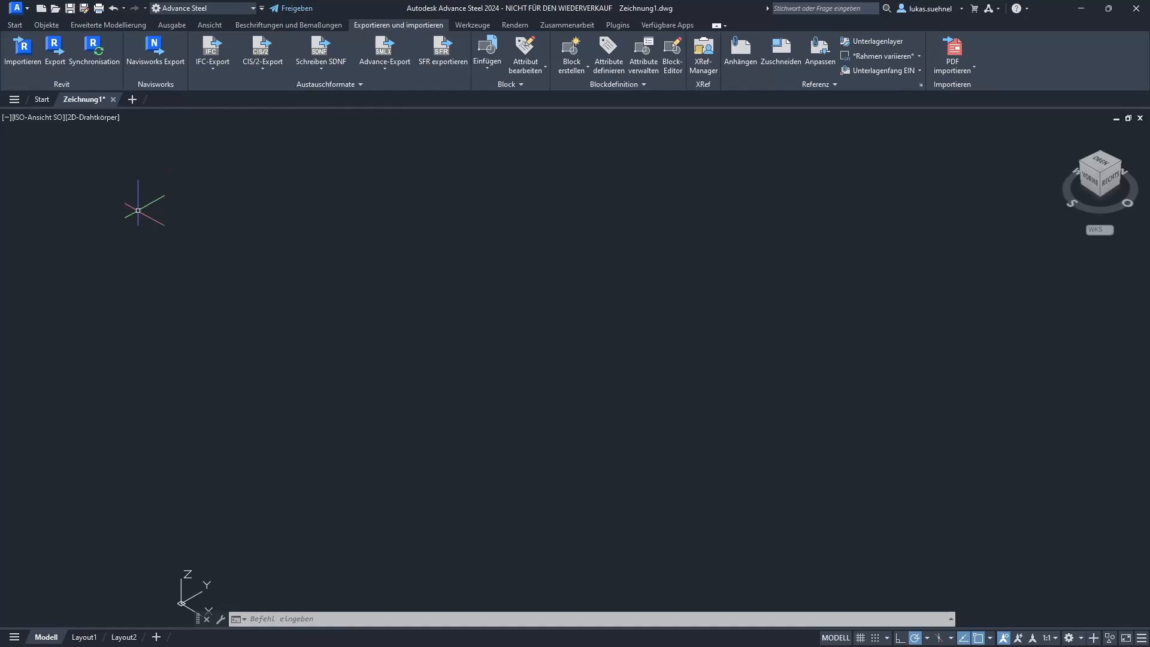
left_click(346, 86)
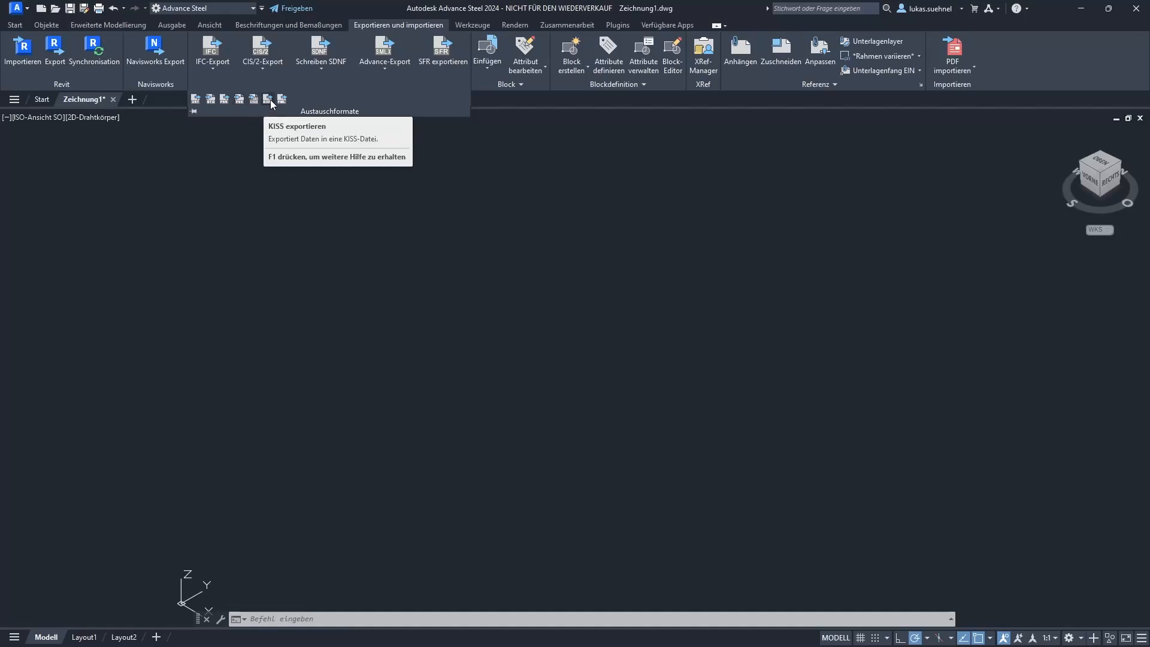
left_click(323, 185)
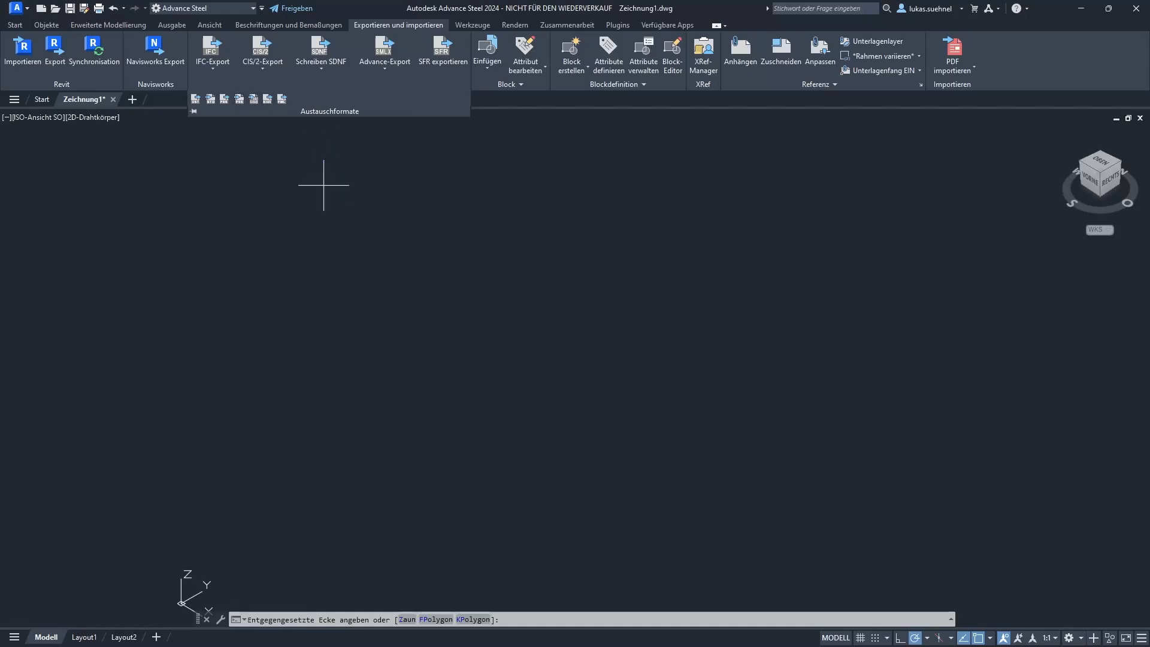
left_click(322, 72)
left_click(323, 117)
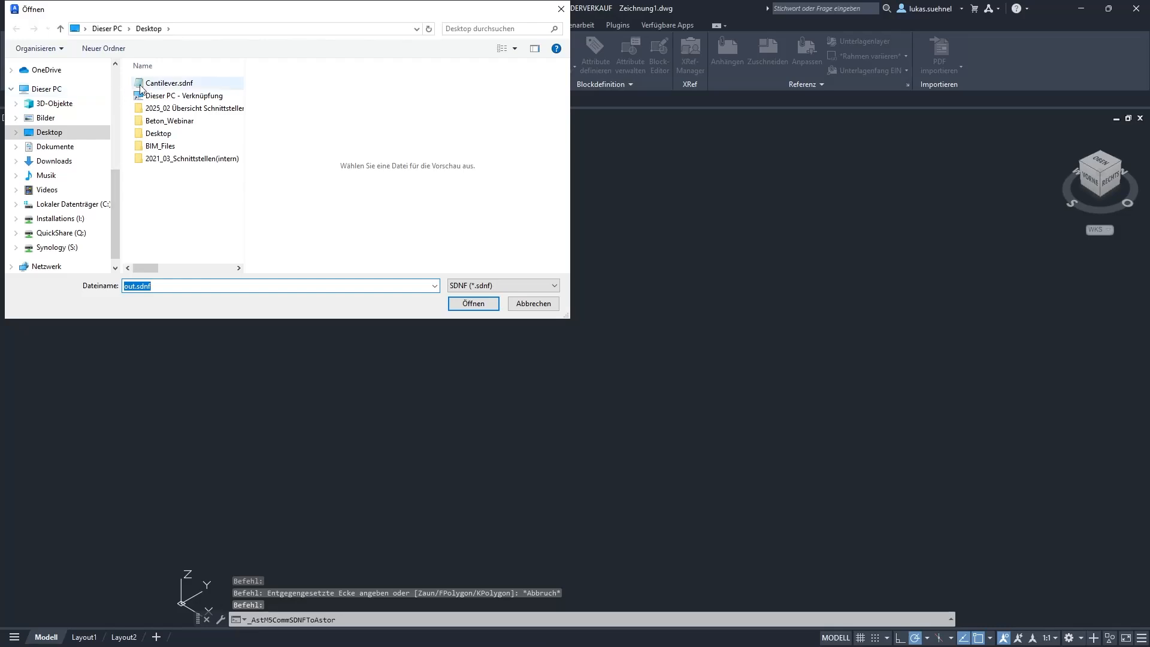
left_click(169, 82)
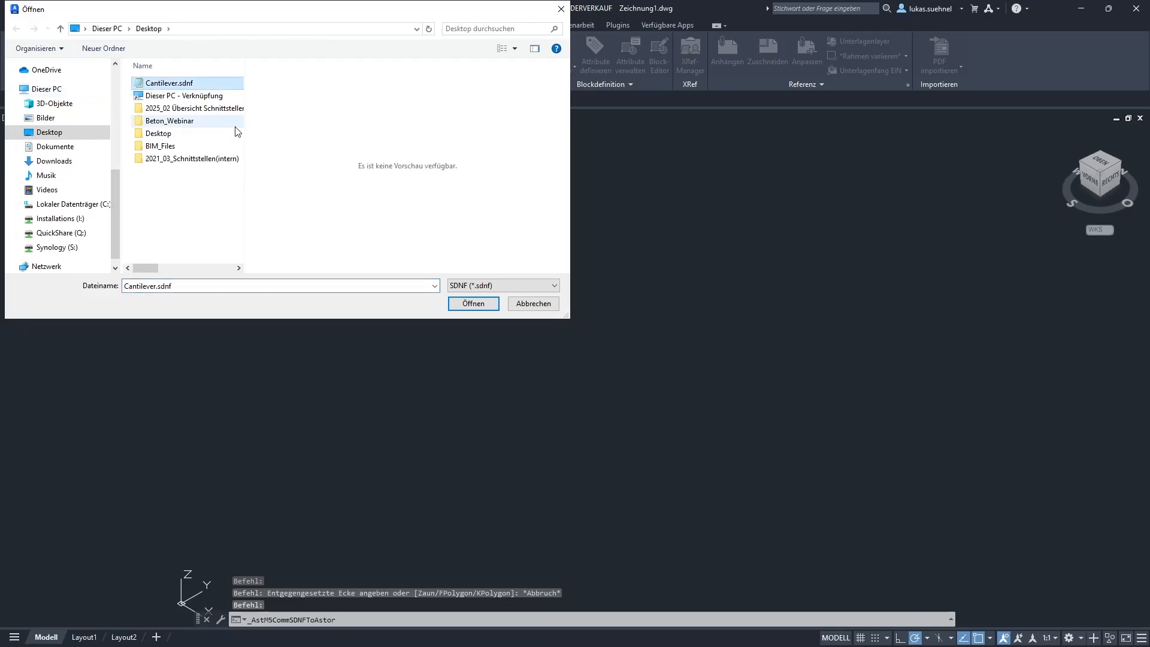
left_click(479, 305)
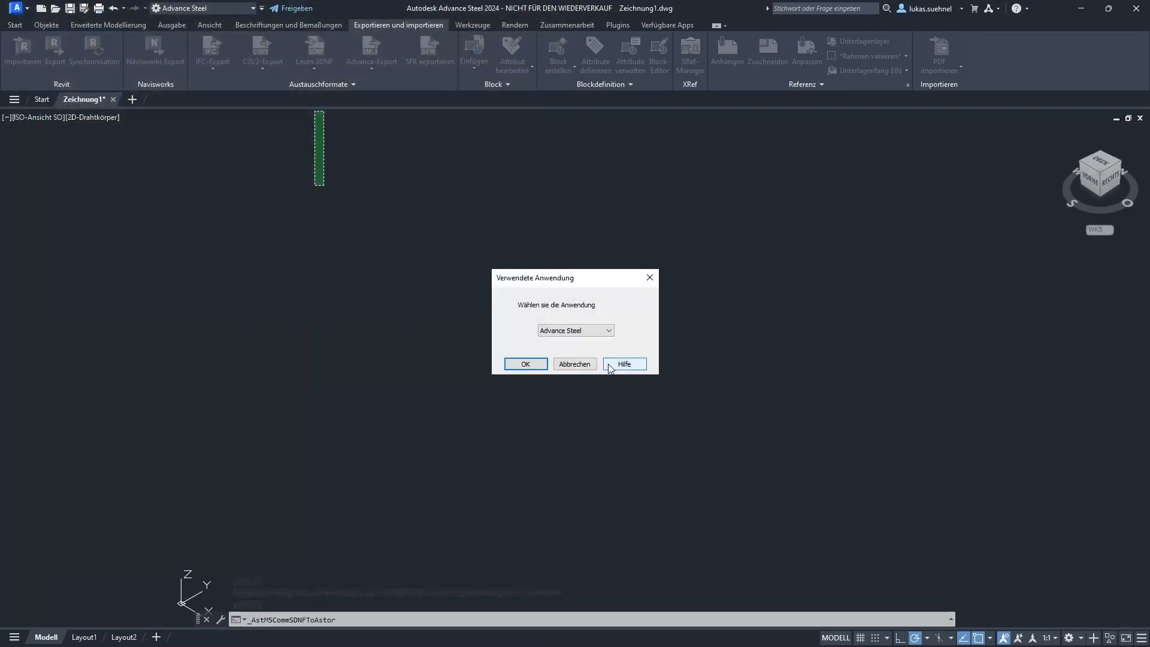
left_click(526, 364)
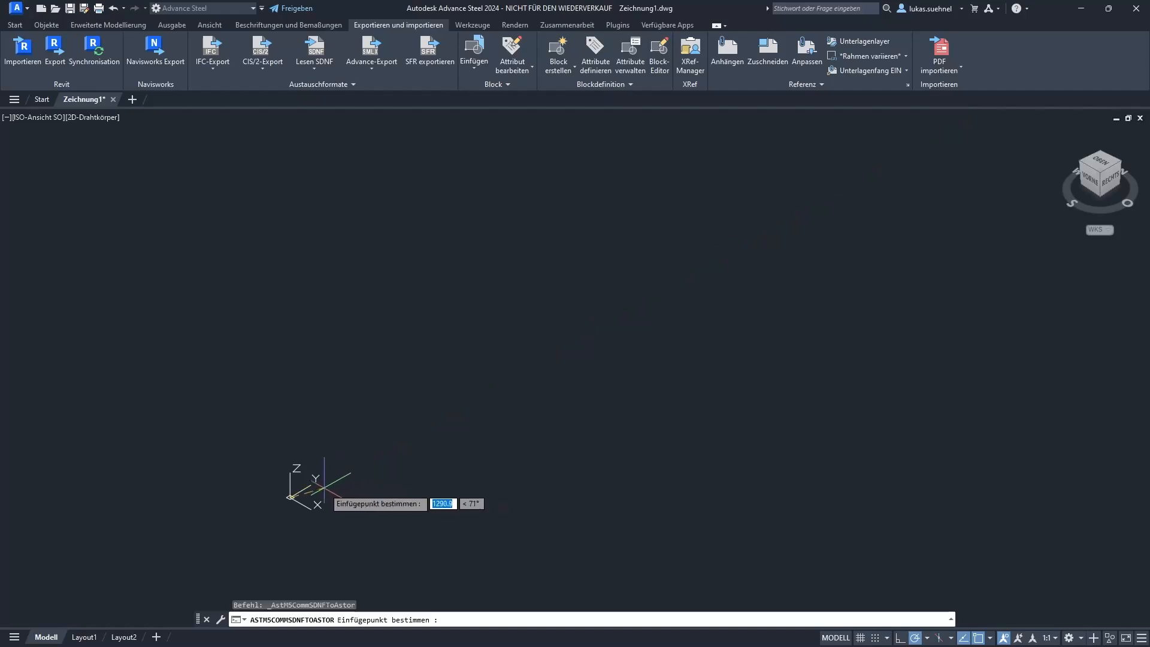
Place the imported SDNF steel model in the drawing at an insertion point near the coordinate origin.
left_click(272, 505)
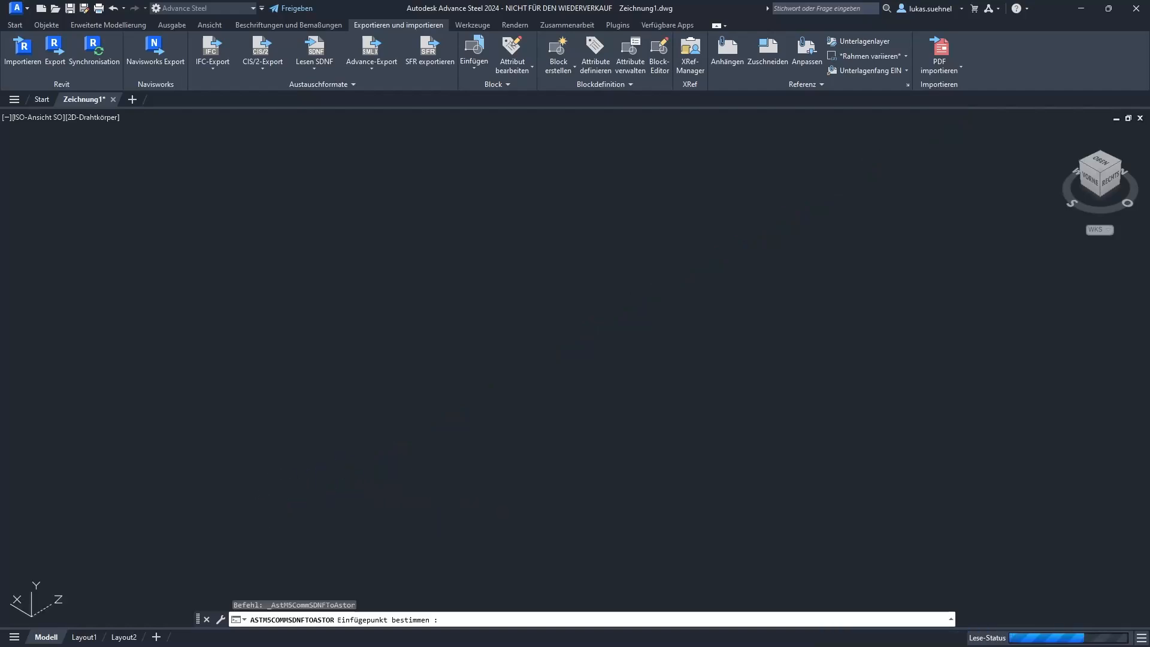
scroll(378, 398, "down", 3)
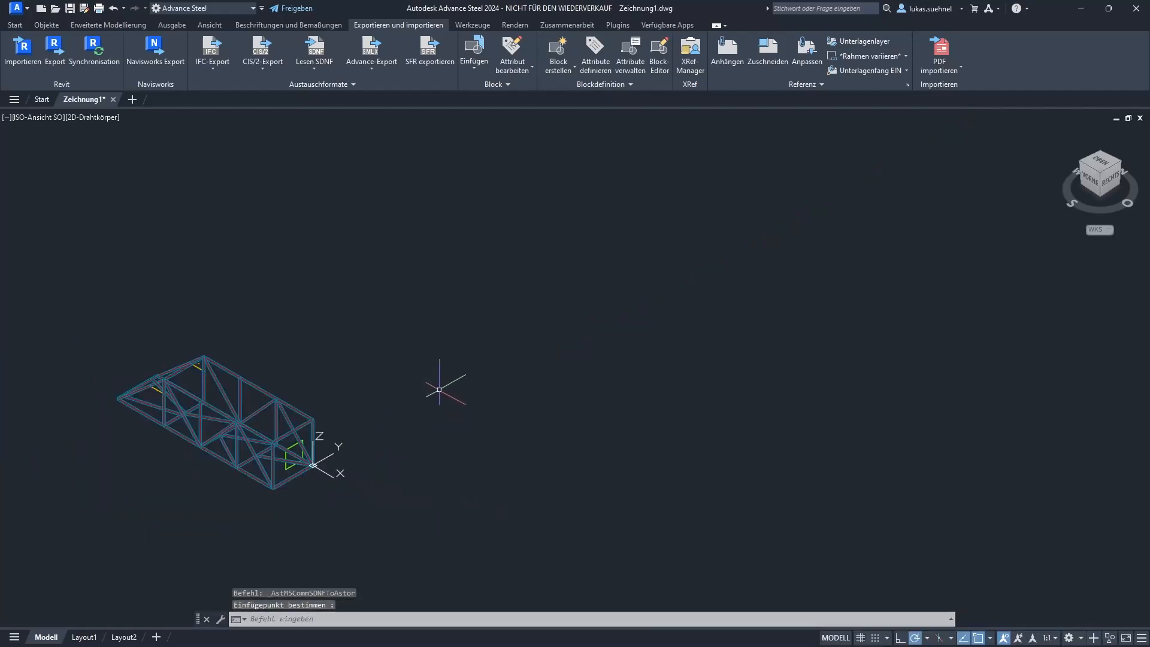
middle_click_drag(89, 449, 422, 427)
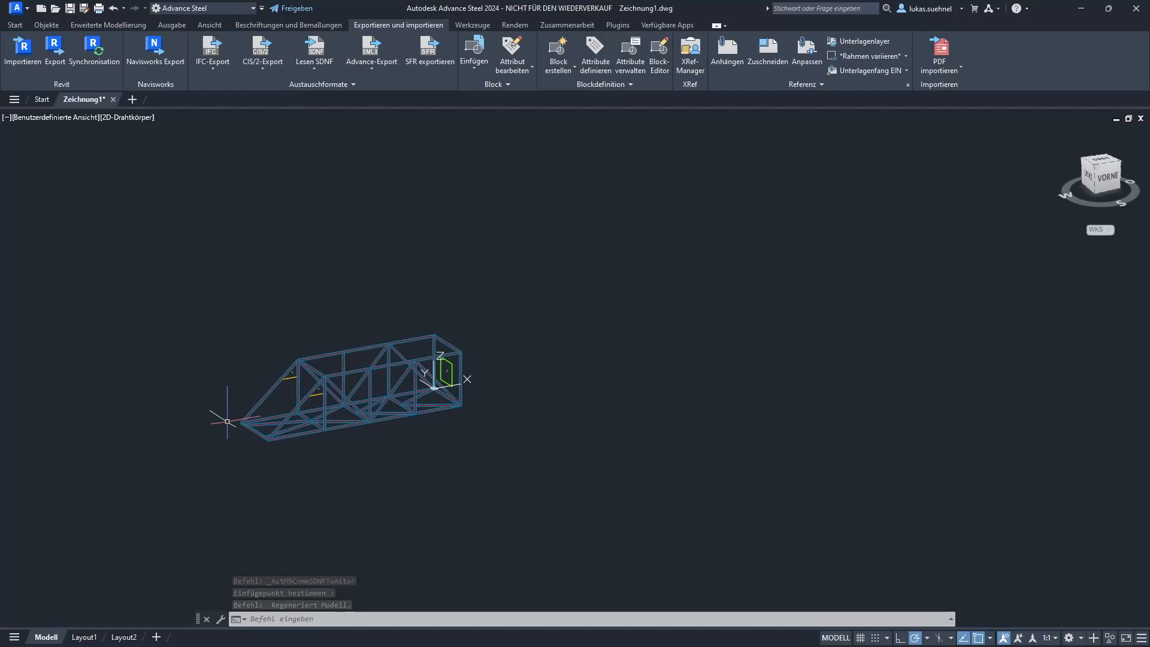
scroll(227, 421, "up", 2)
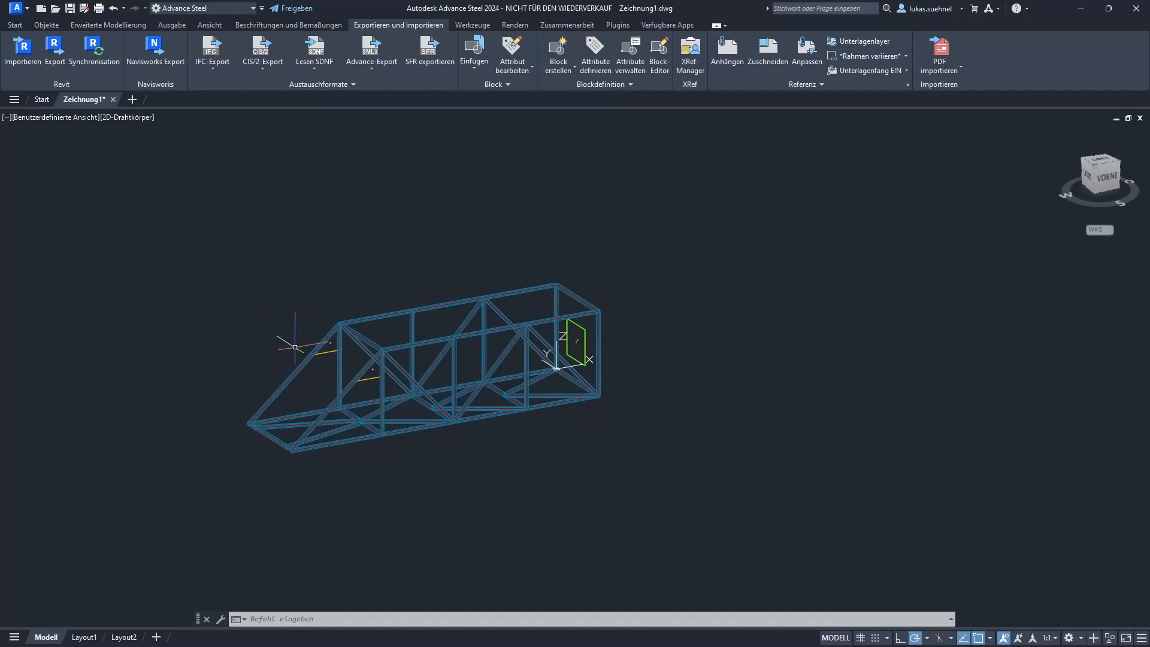
scroll(277, 395, "up", 2)
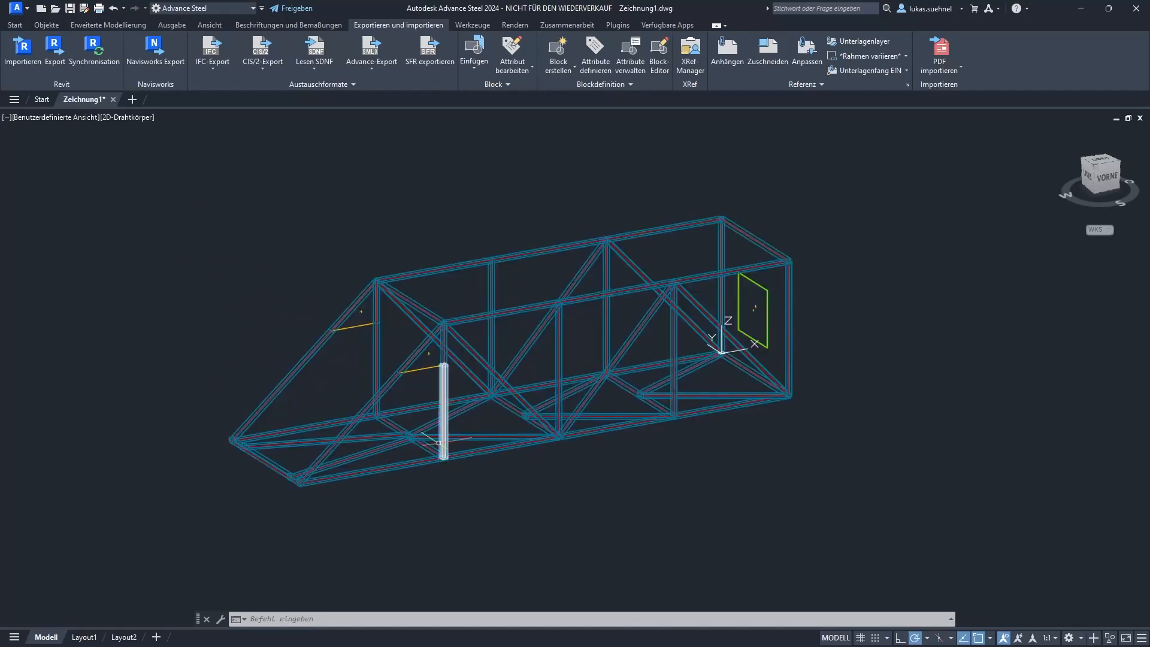
Set the visual style of the model view to Schattiert.
left_click(145, 122)
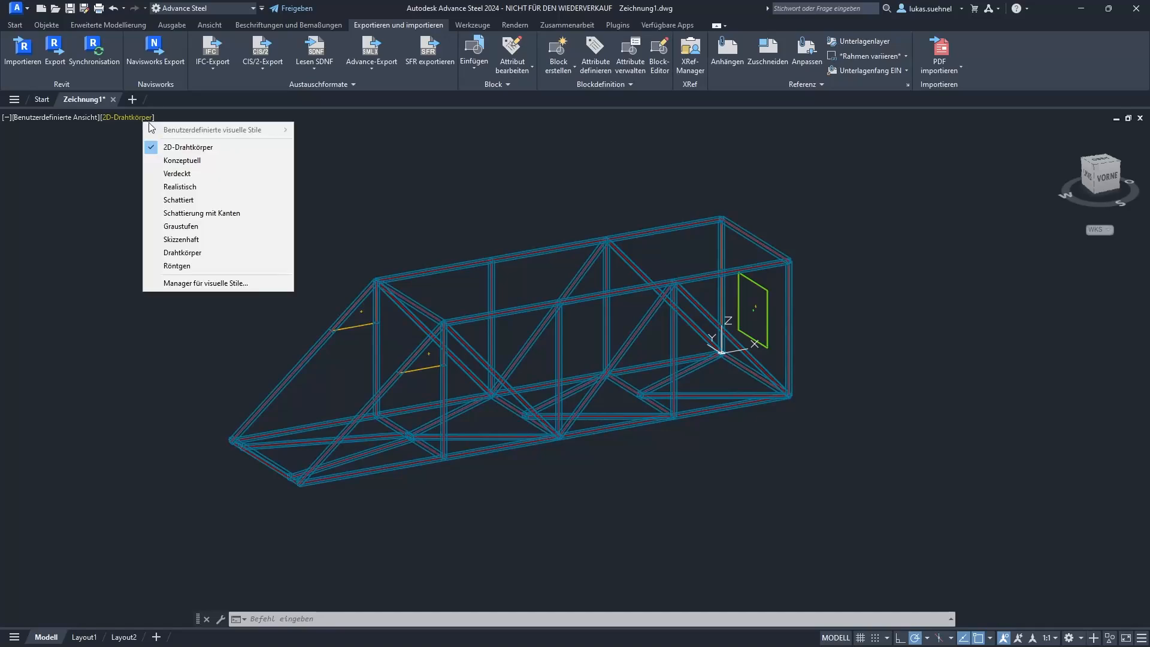
left_click(201, 198)
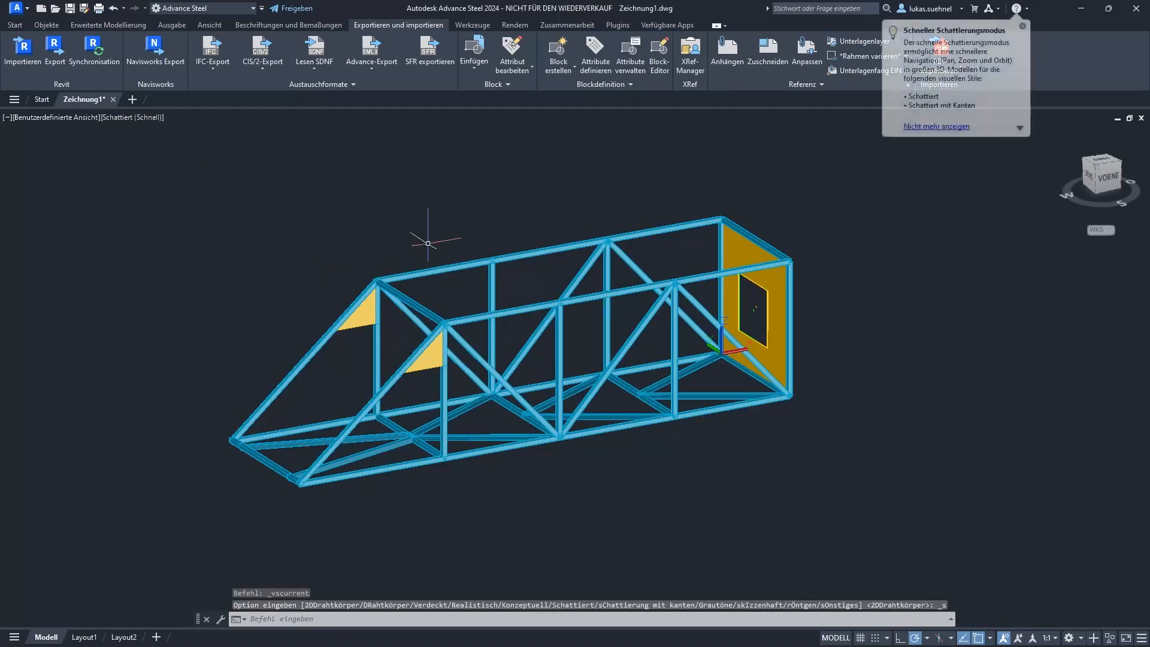
mouse_move(695, 527)
middle_mouse_down("shift")
mouse_move(639, 514)
mouse_move(667, 510)
middle_mouse_up("shift")
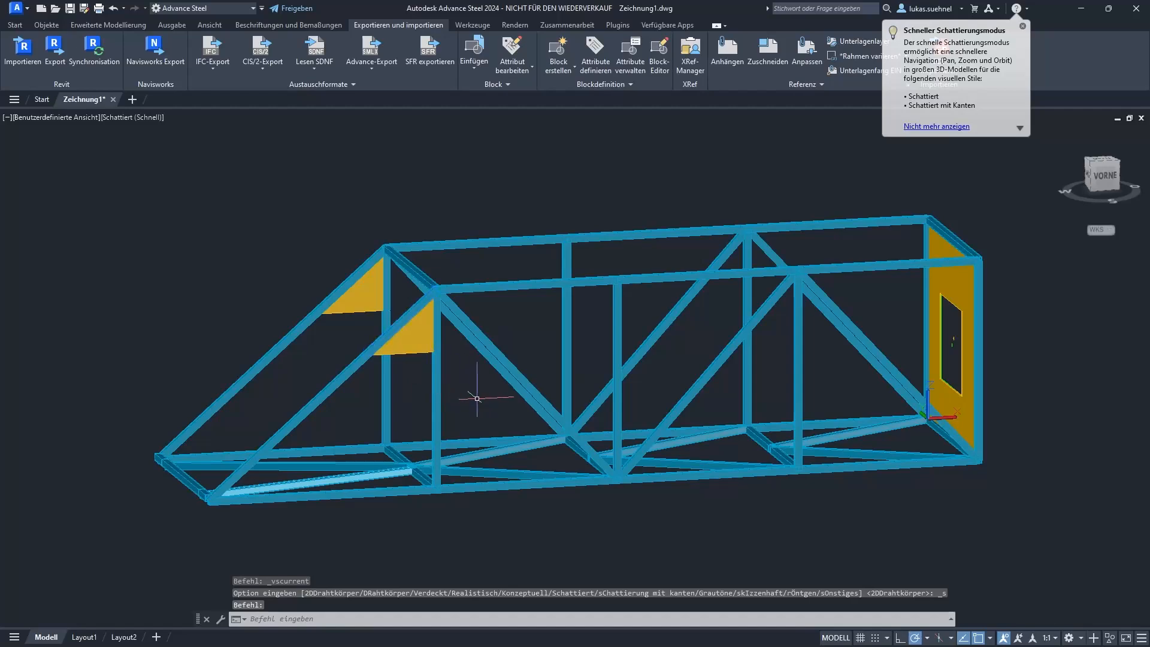
middle_click_drag(475, 398, 437, 385, "shift")
Check the properties of the front triangular plate, then the profile and material of the front upper chord beam.
scroll(385, 386, "up", 3)
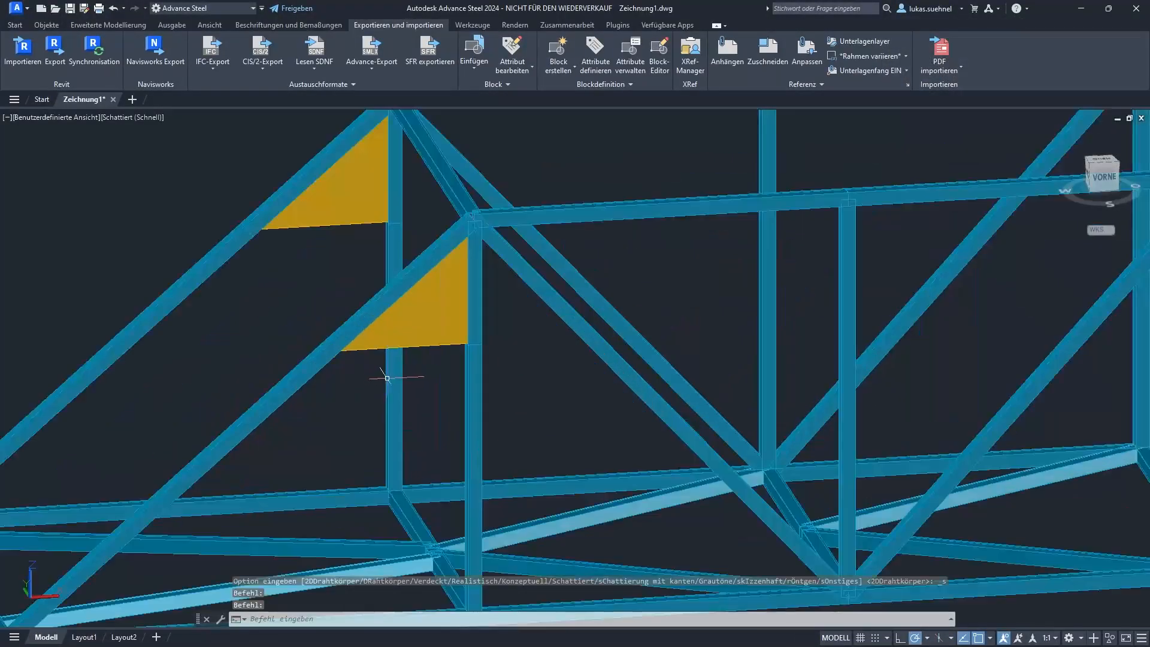
scroll(382, 383, "up", 3)
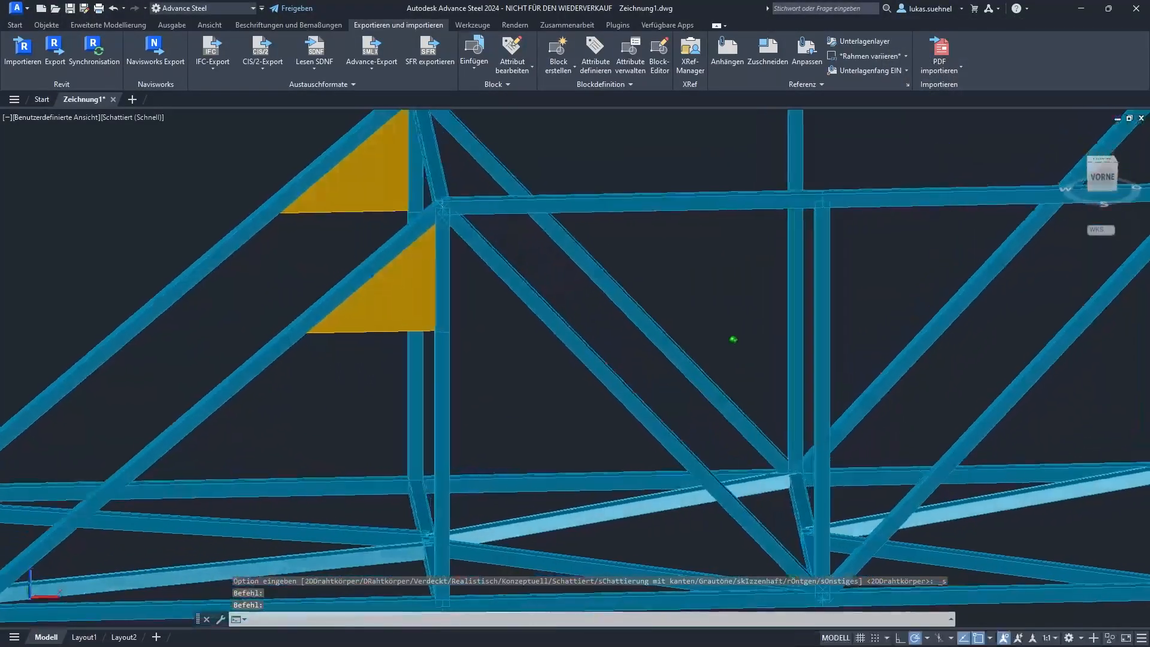
double_click(385, 318)
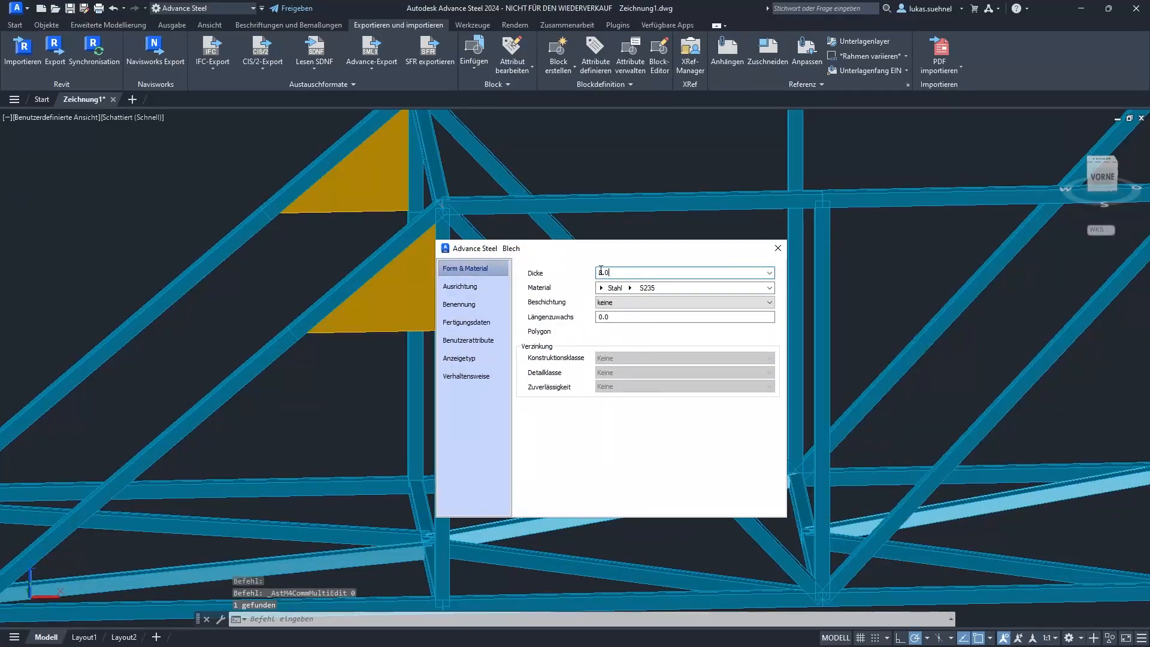
key("Return")
left_click(534, 198)
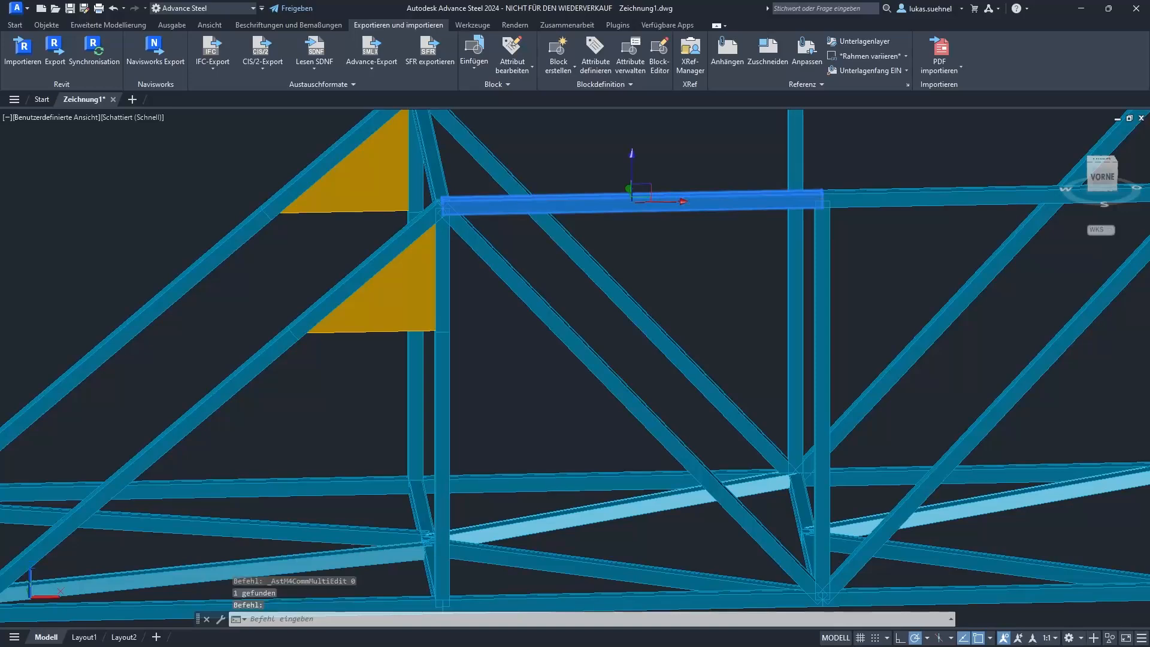
key("Escape")
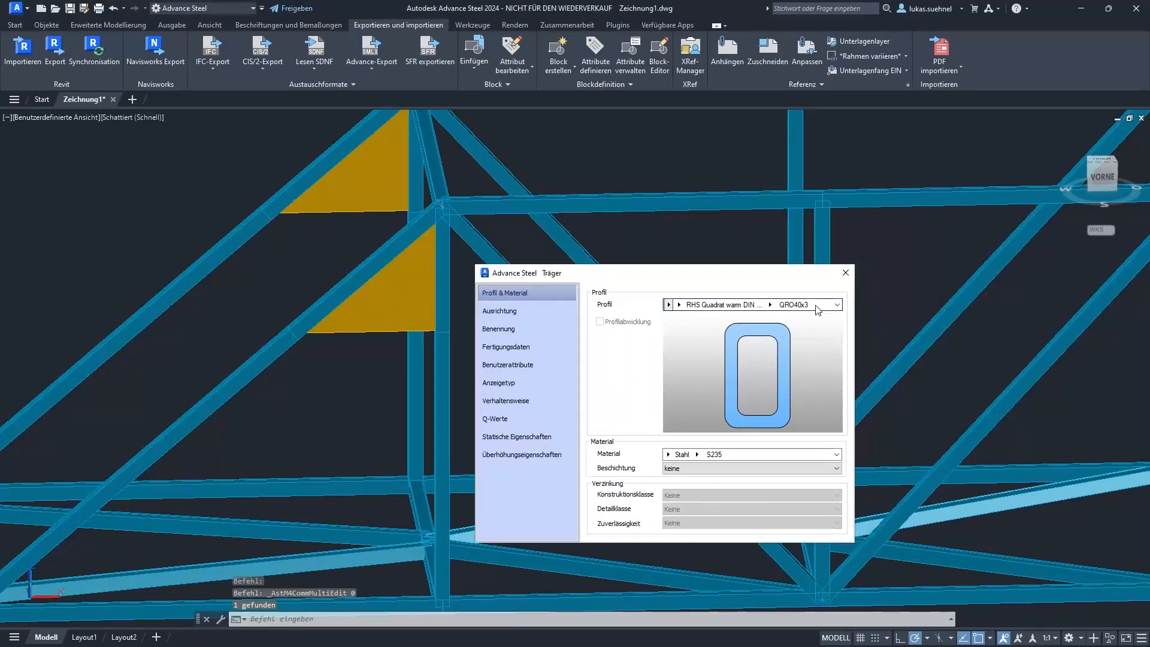
left_click(847, 277)
scroll(636, 260, "down", 4)
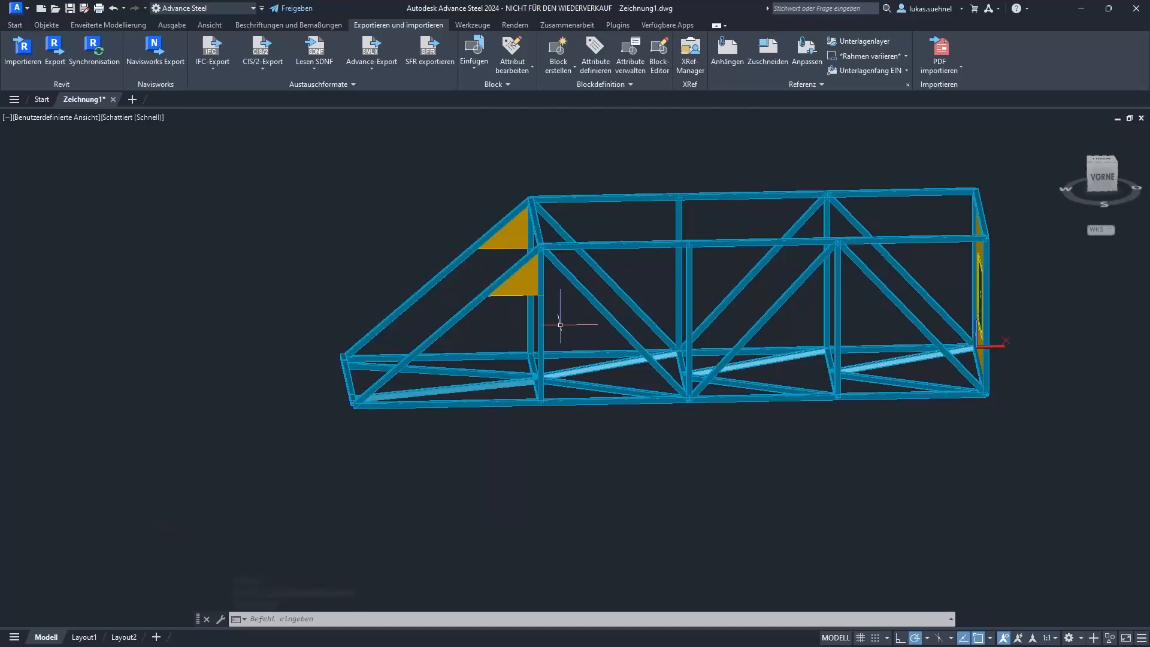
middle_click_drag(580, 328, 359, 256, "shift")
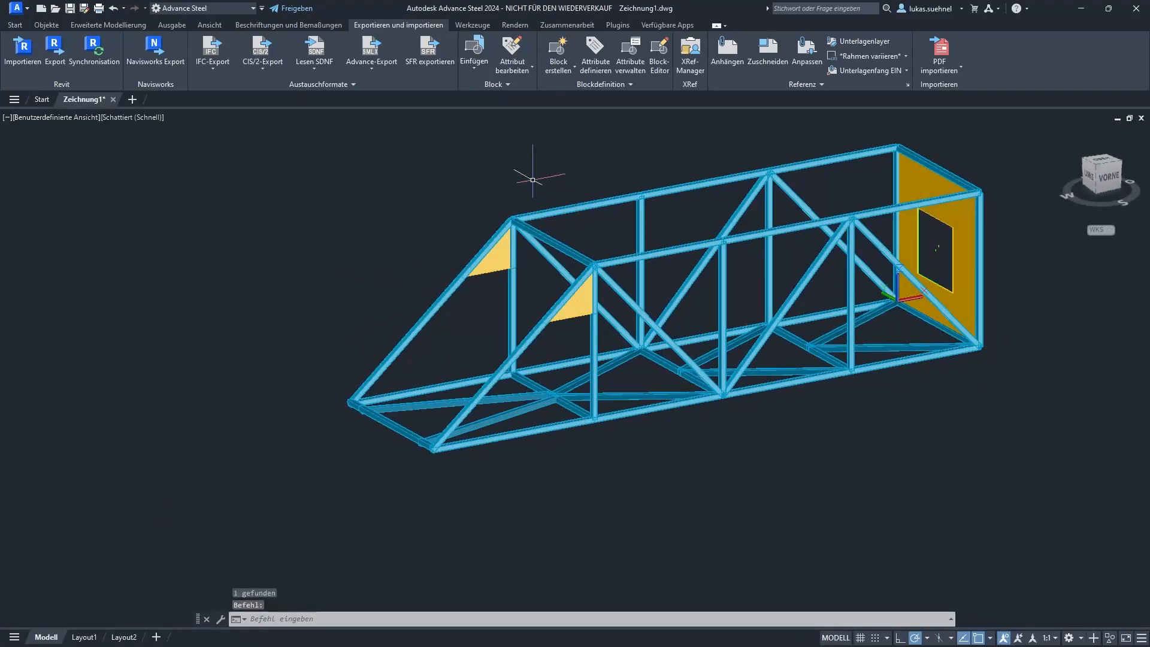
middle_click_drag(532, 180, 400, 197)
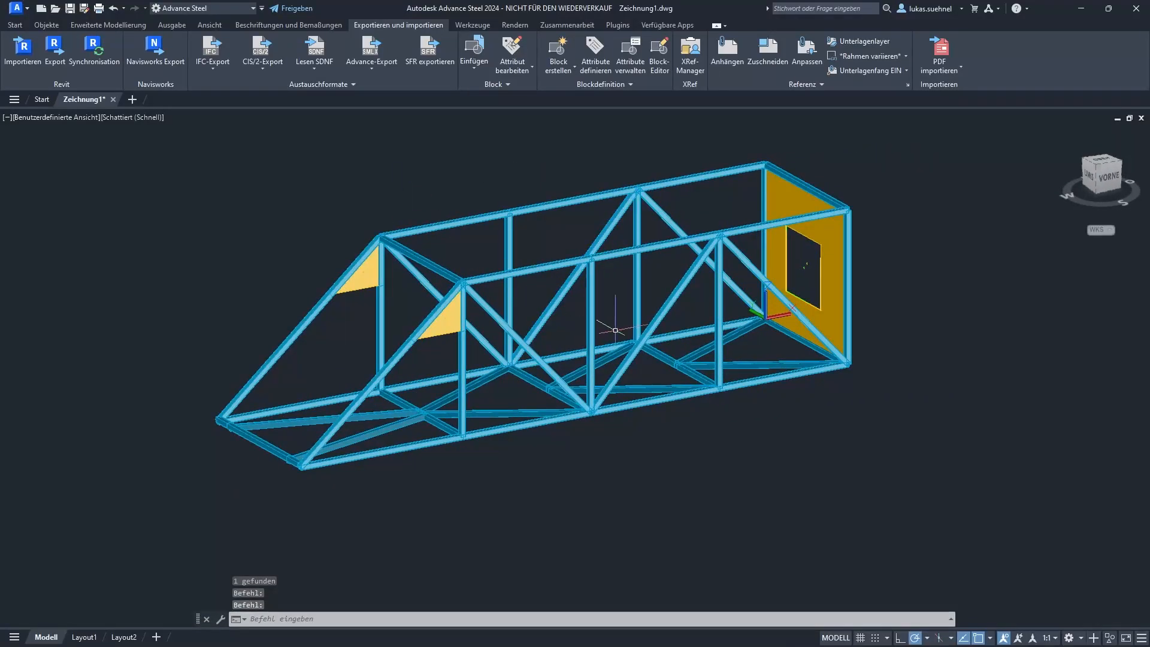
middle_click_drag(614, 309, 640, 343, "shift")
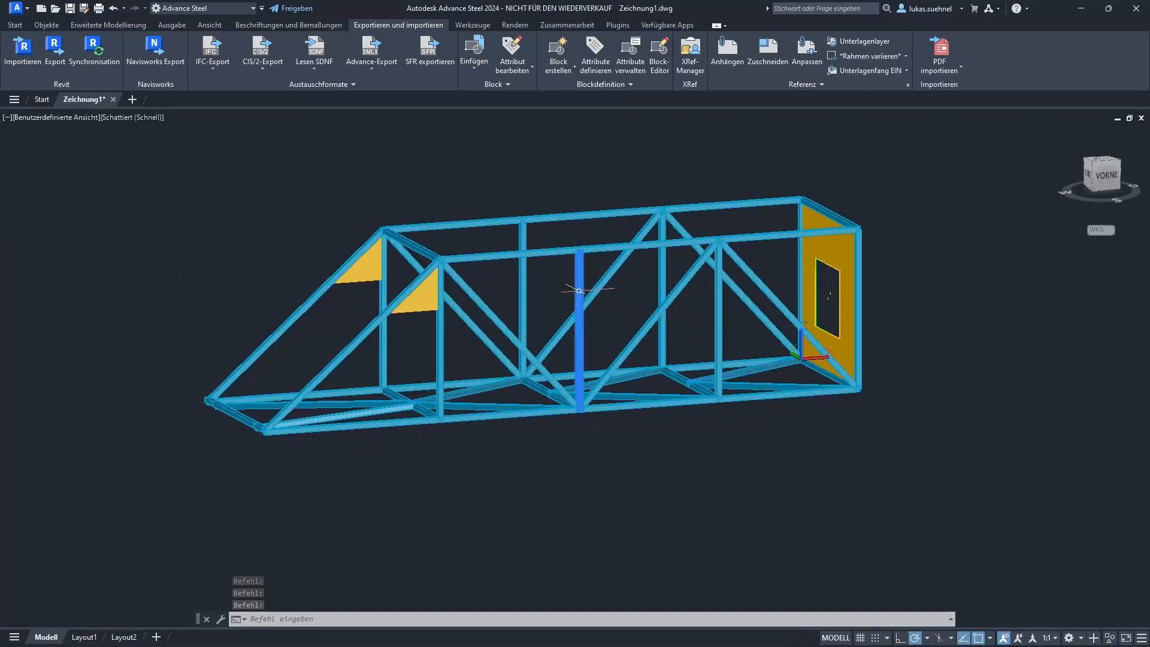
Open the connection manager and show its gusset plate and bracing connections for the rear upper chord node.
left_click(108, 24)
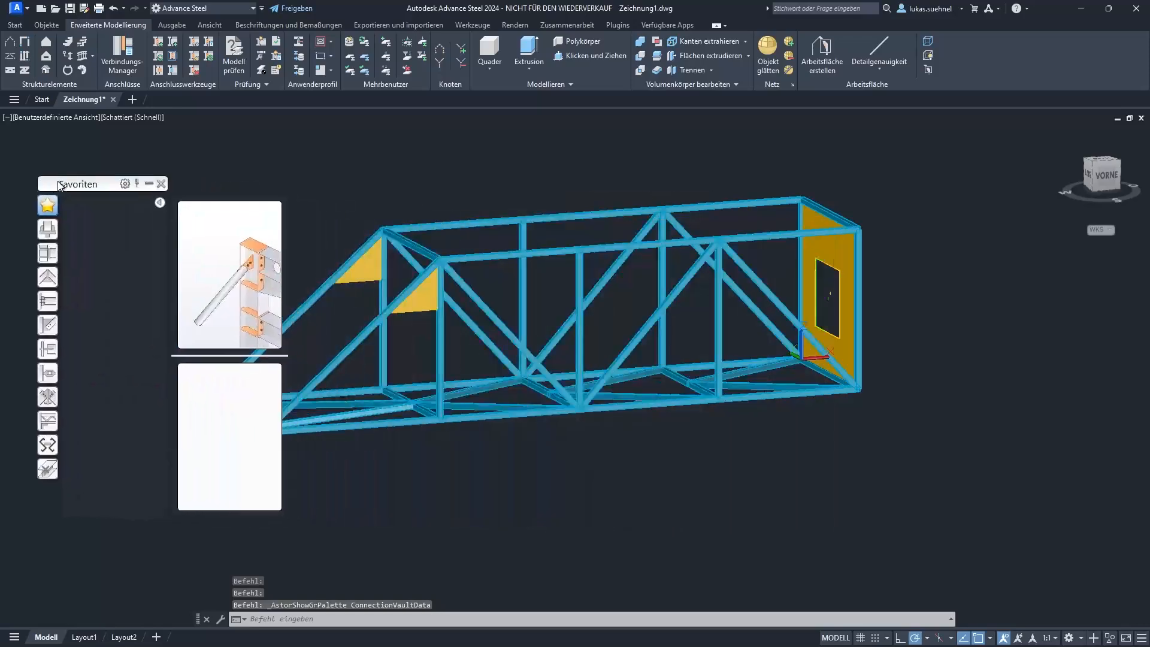
middle_click_drag(427, 206, 426, 213)
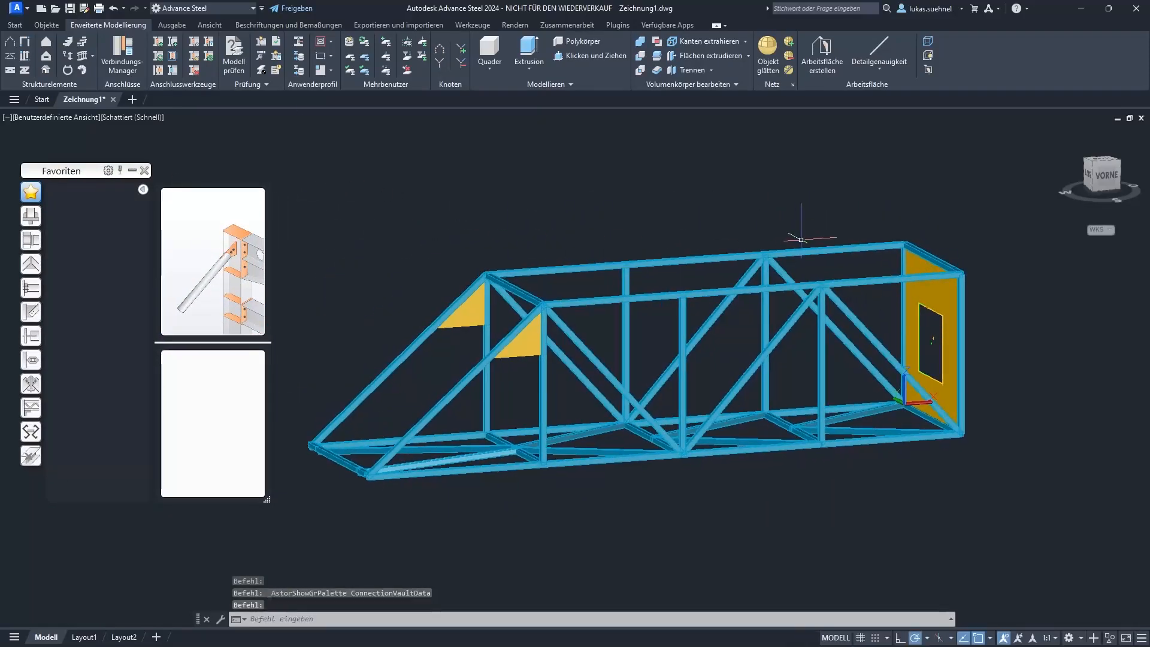
scroll(612, 251, "up", 5)
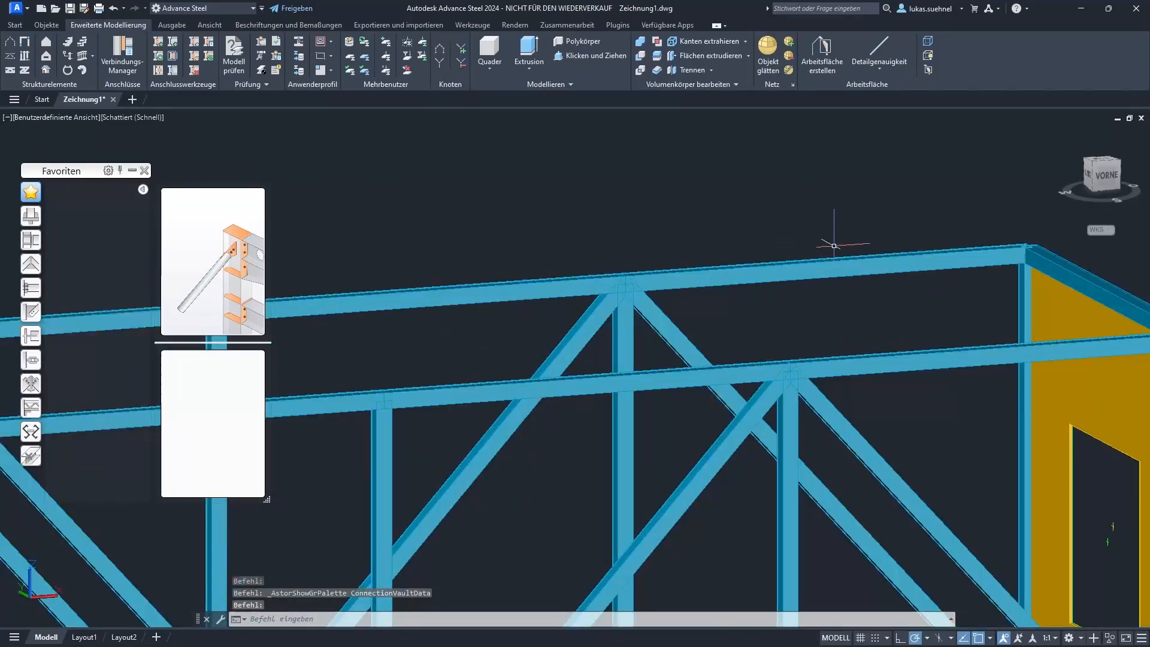
left_click(570, 291)
left_click(31, 319)
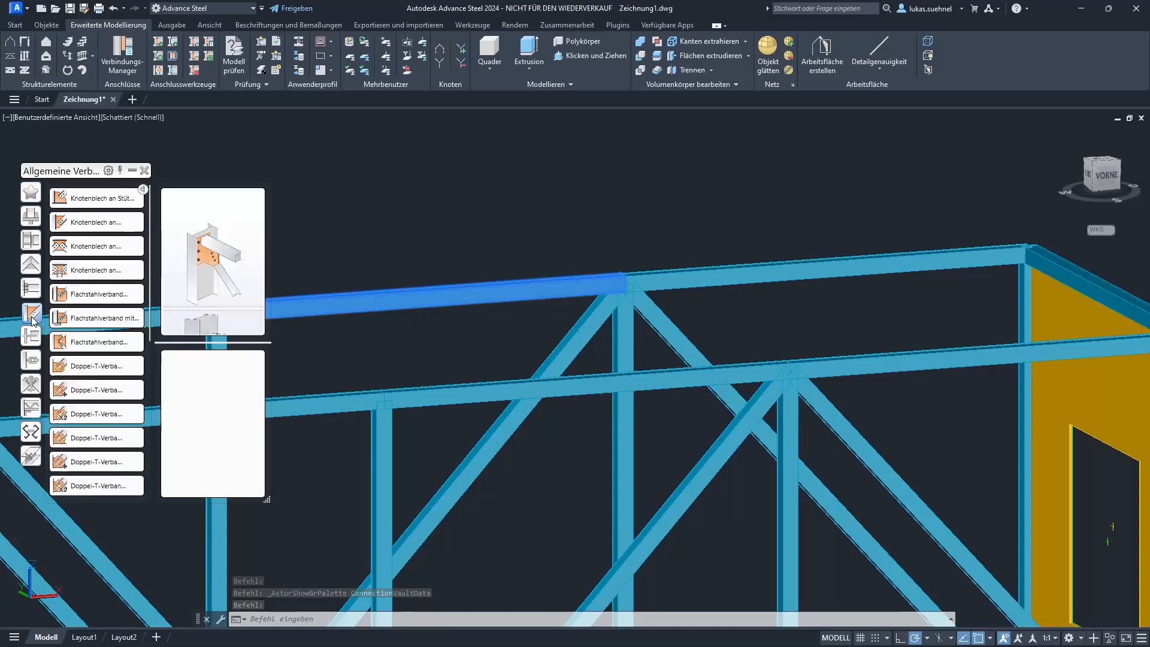
Create a Knotenblech an 3 Diagonalen connection with the rear upper chord as Stütze and the two diagonals and vertical post as Diagonalen.
mouse_move(90, 273)
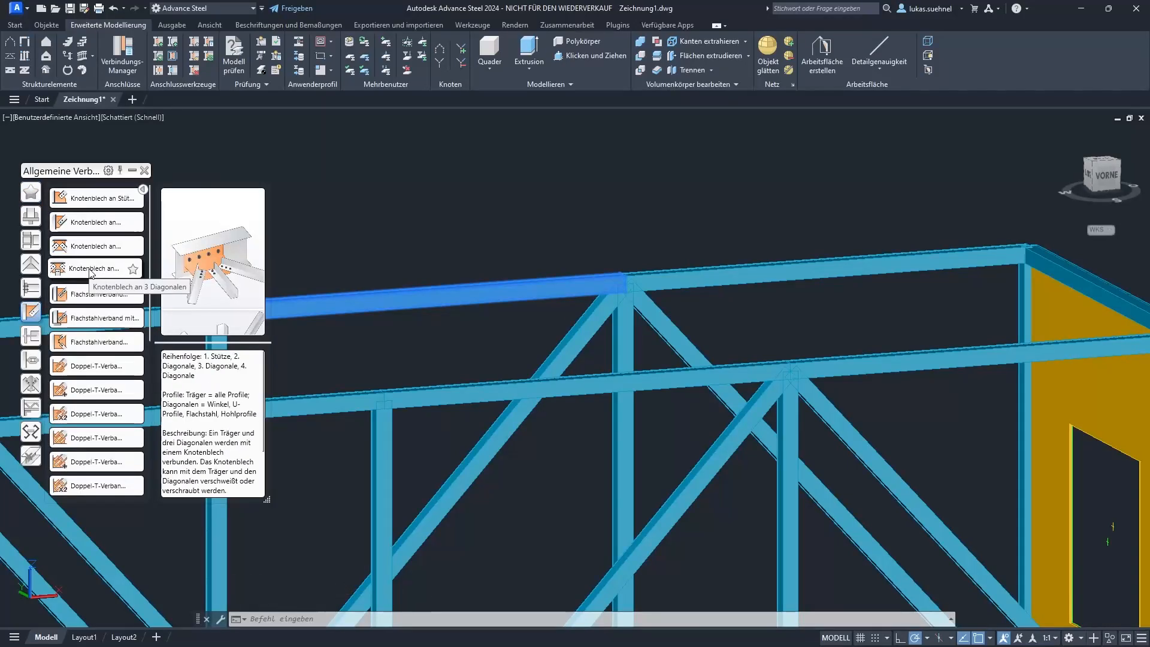
left_click(91, 270)
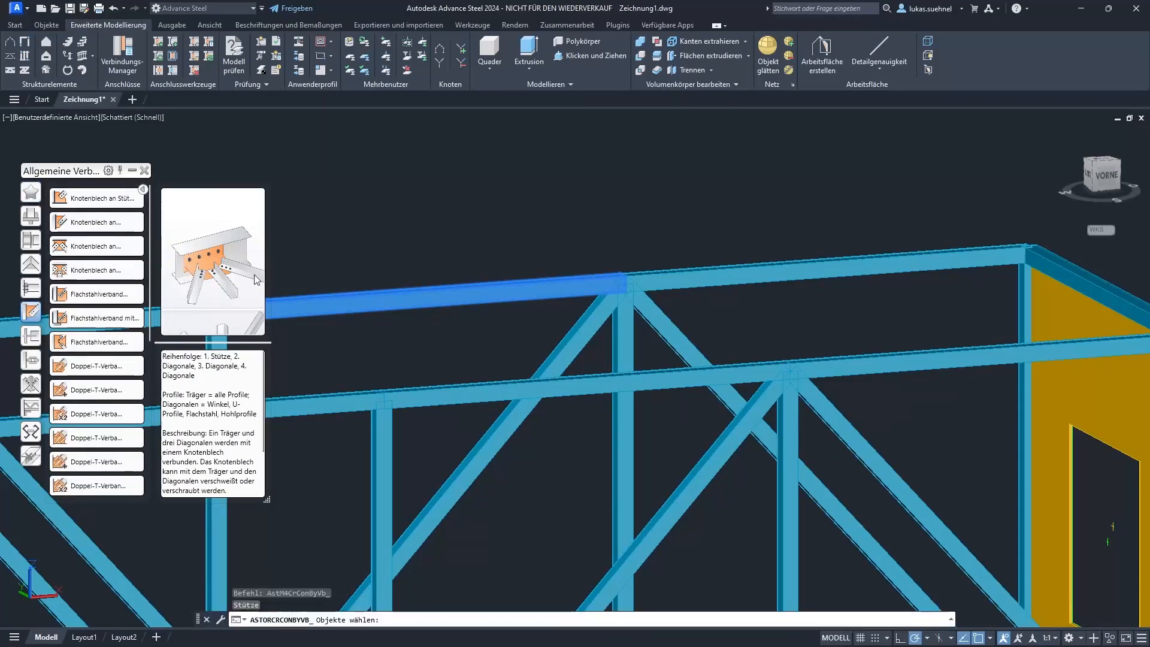
left_click(555, 292)
key("Return")
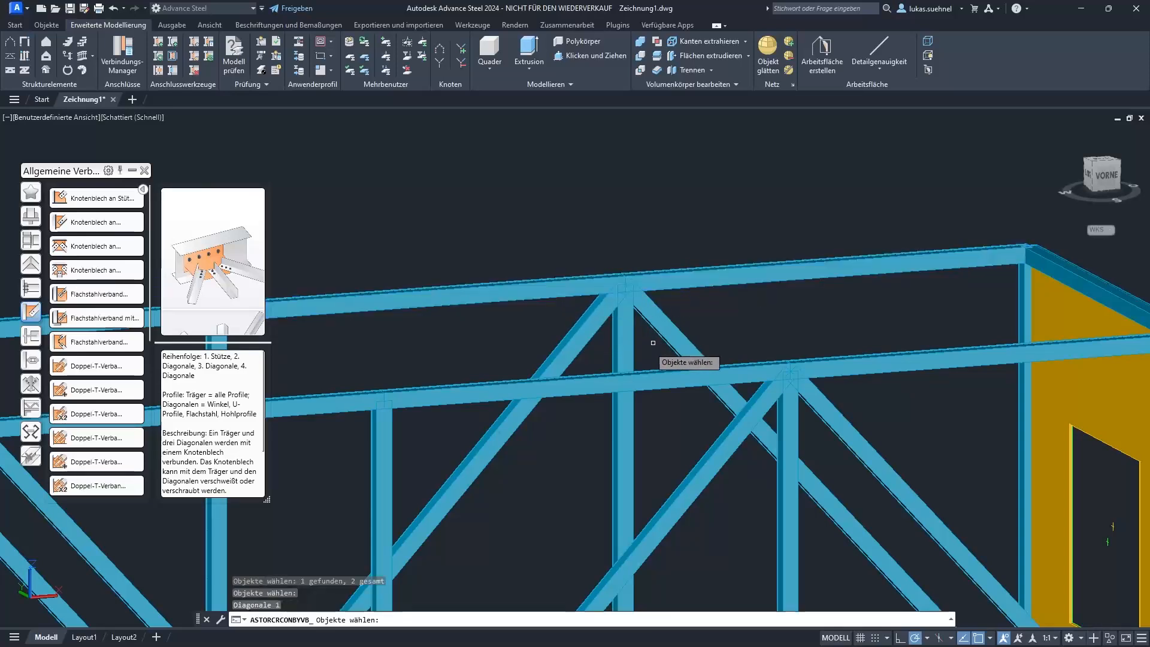
left_click(575, 353)
key("Return")
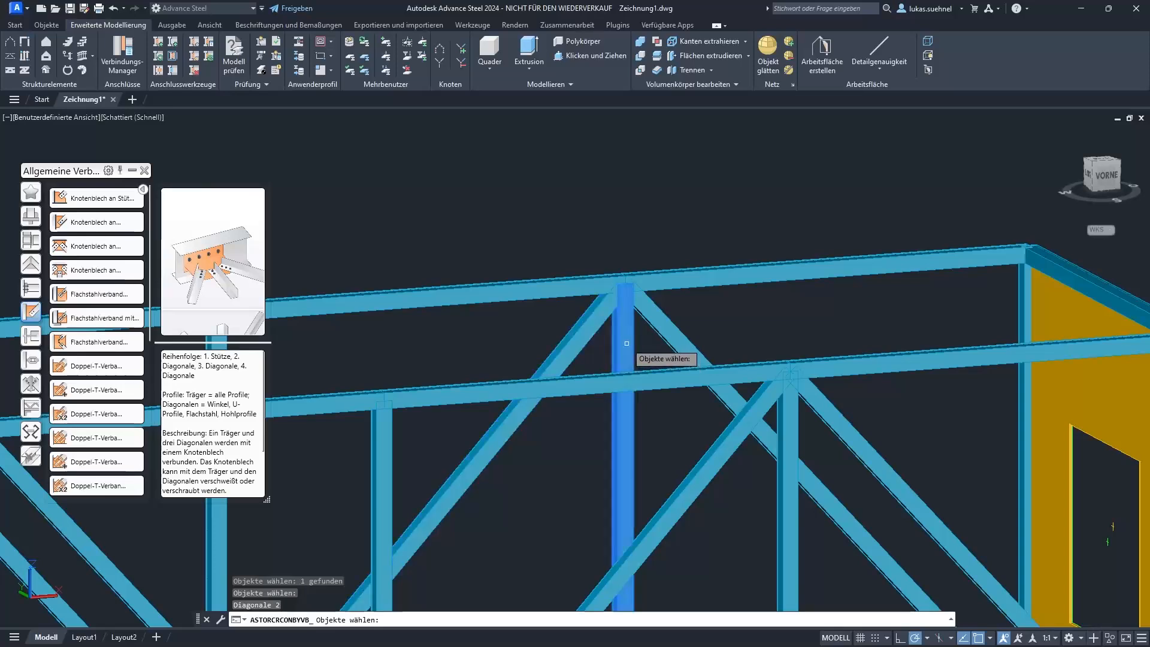
left_click(626, 343)
key("Return")
left_click(690, 349)
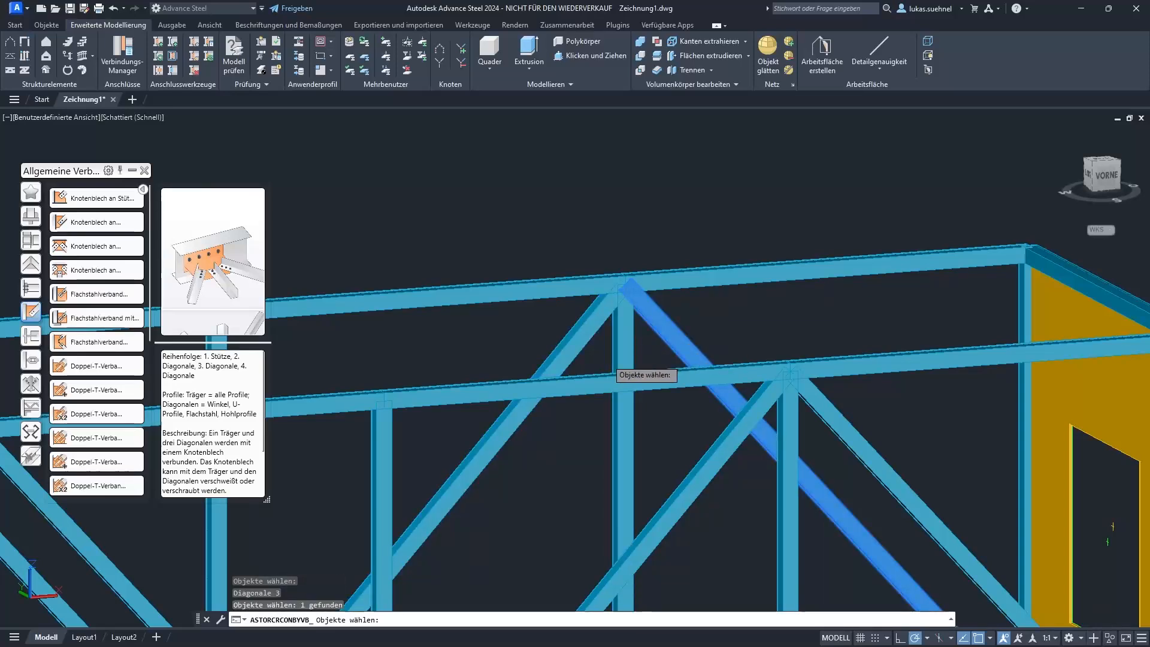
key("Return")
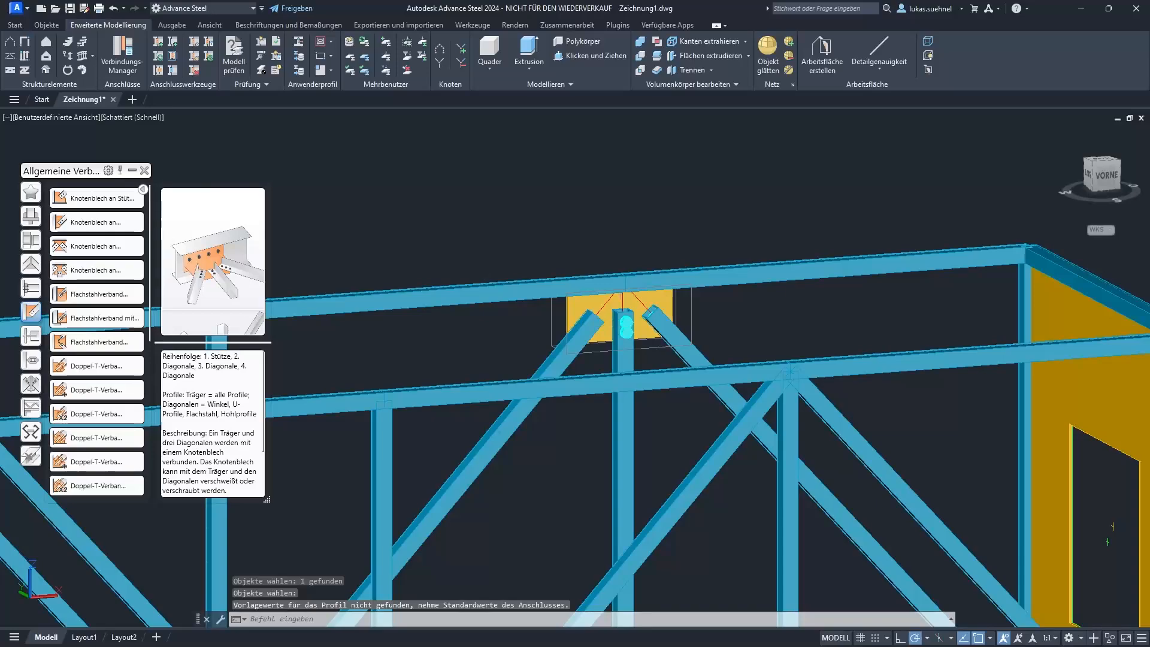
Set the bolt diameter of the new gusset plate connection to 12.00 mm.
middle_click_drag(568, 285, 293, 281, "shift")
left_click_drag(1149, 243, 174, 159)
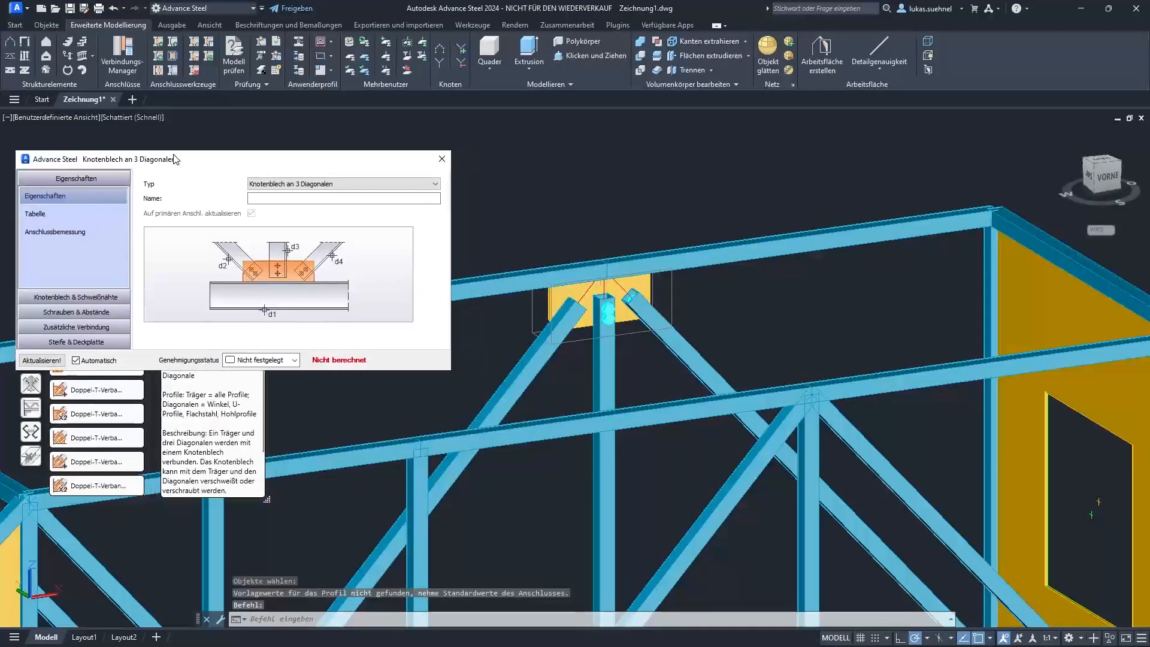
left_click(69, 297)
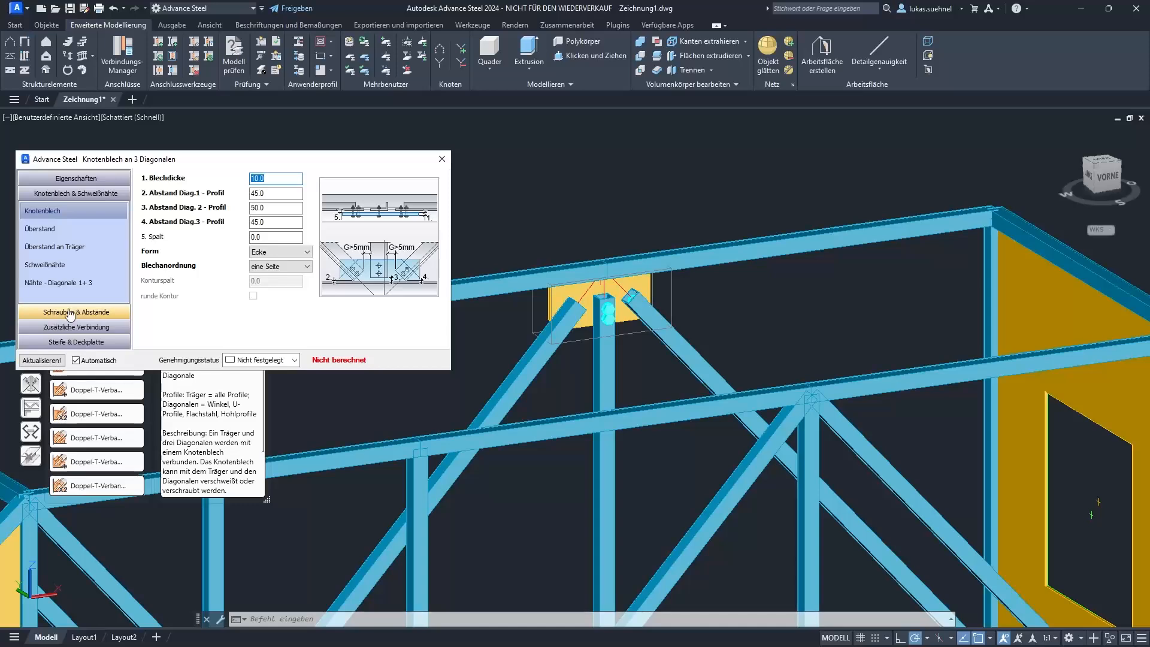
left_click(75, 179)
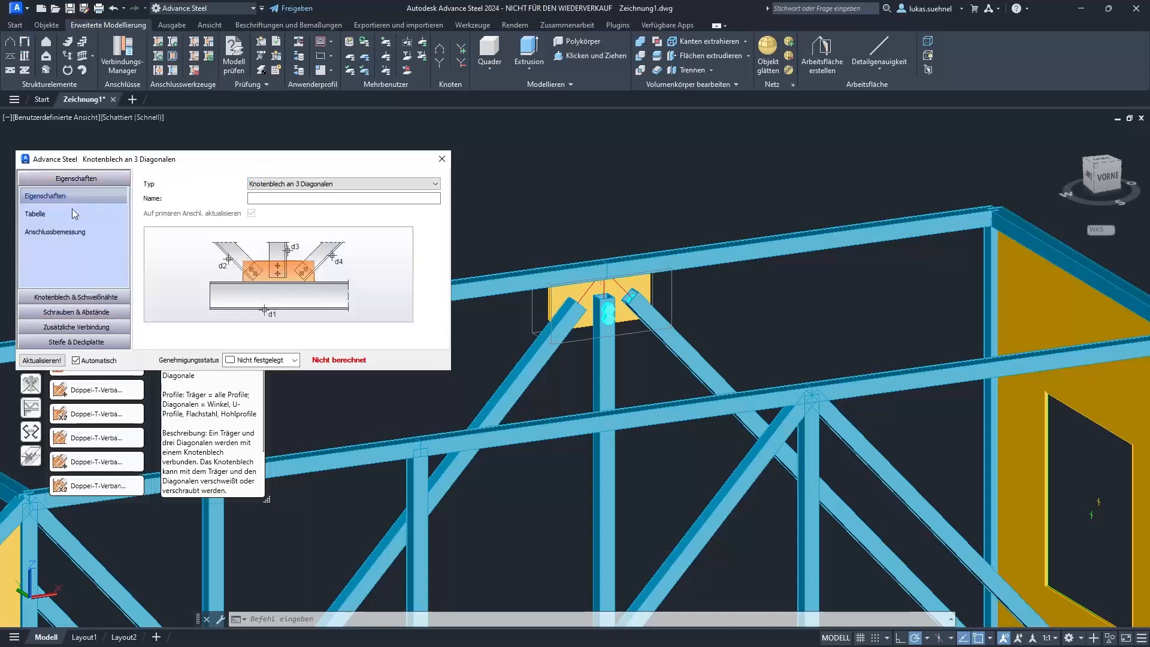
left_click(87, 311)
left_click(281, 178)
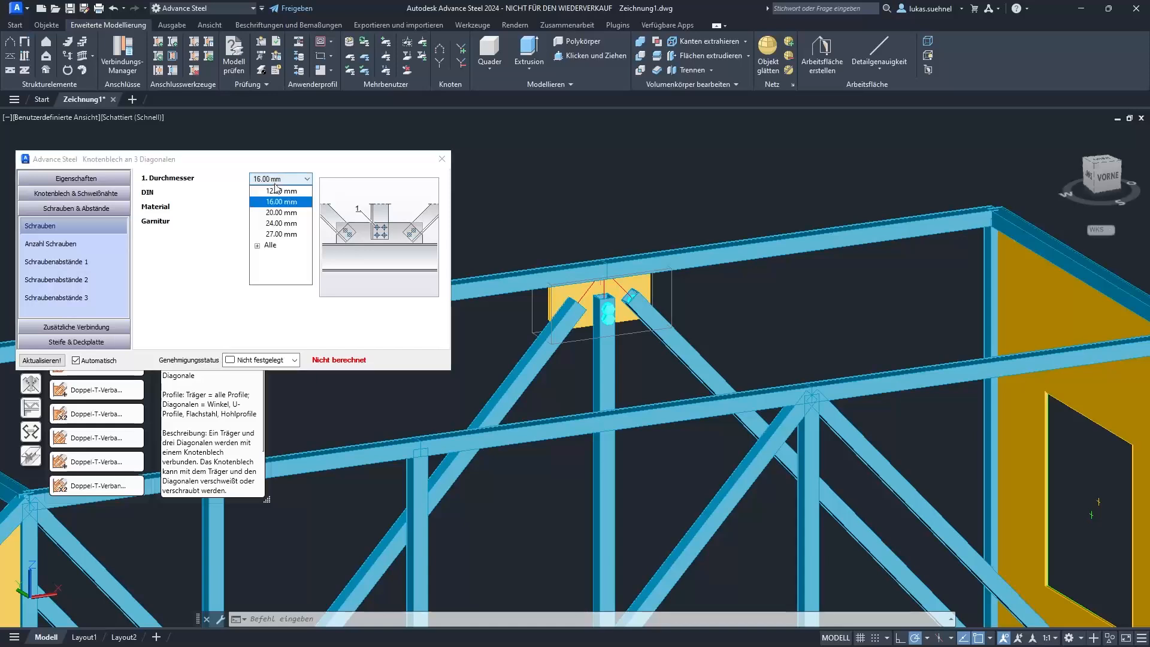
left_click(272, 190)
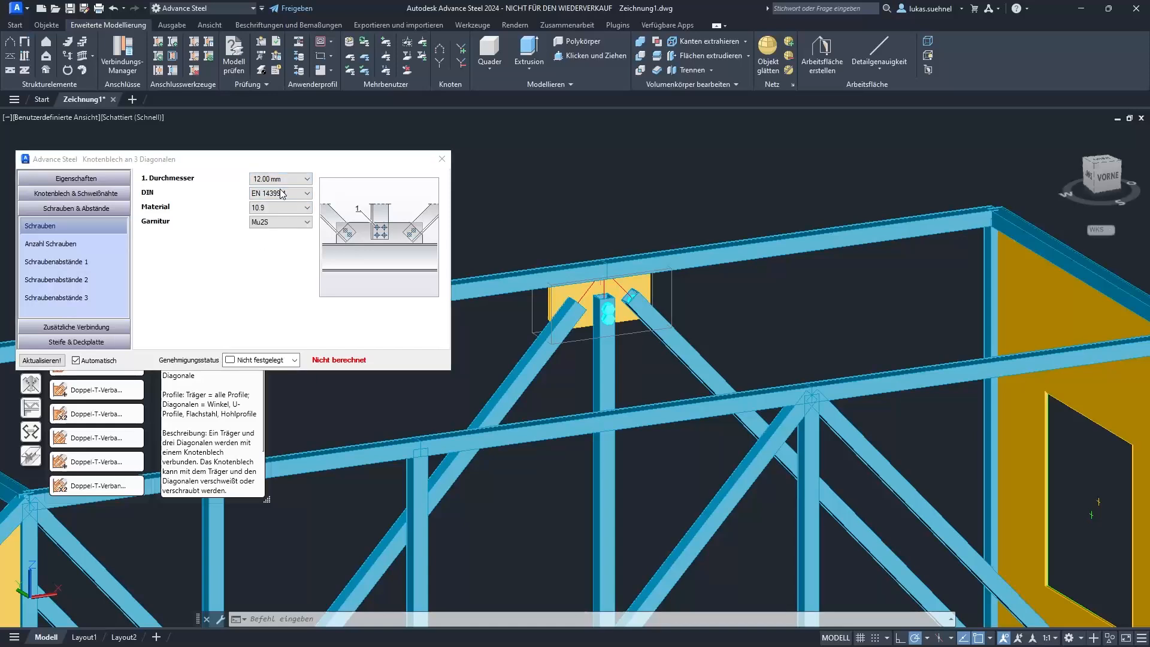
Set the number of bolt rows to 1 for all three diagonals and close the connection settings.
left_click(61, 249)
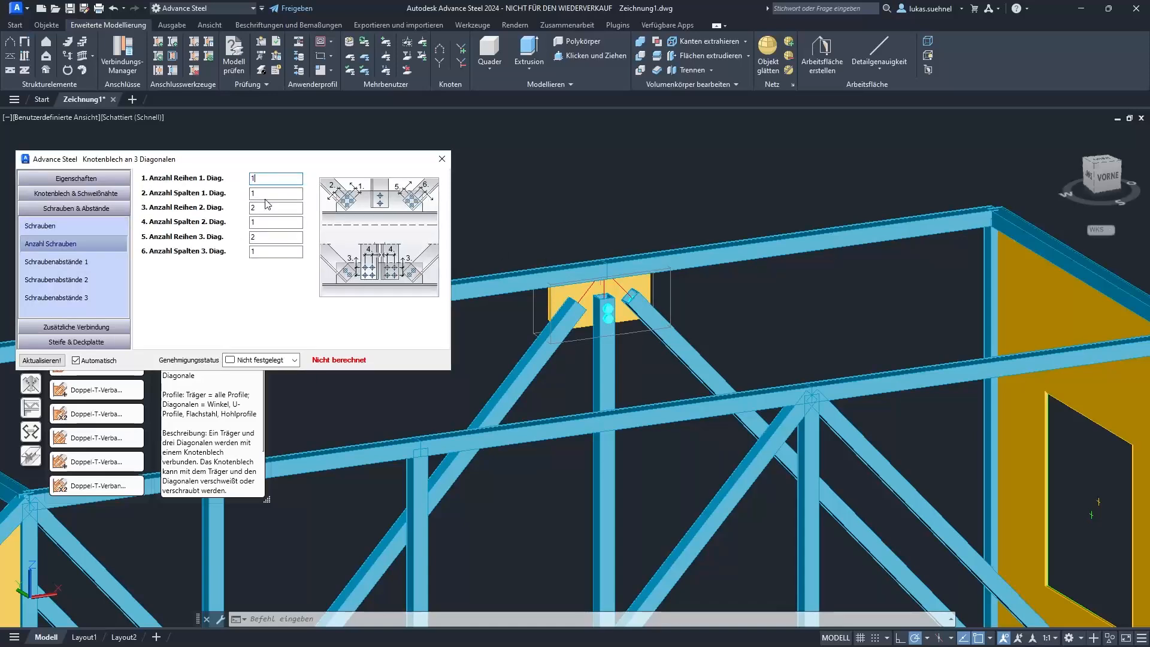
left_click(266, 205)
left_click(262, 236)
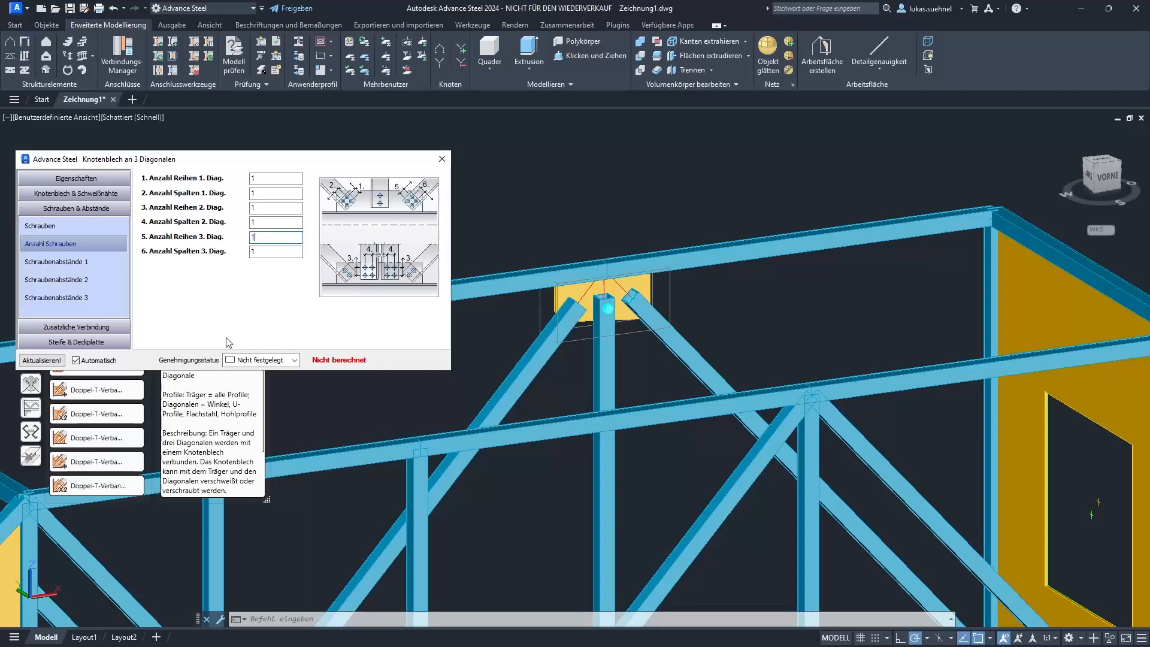
left_click(441, 160)
scroll(590, 308, "up", 5)
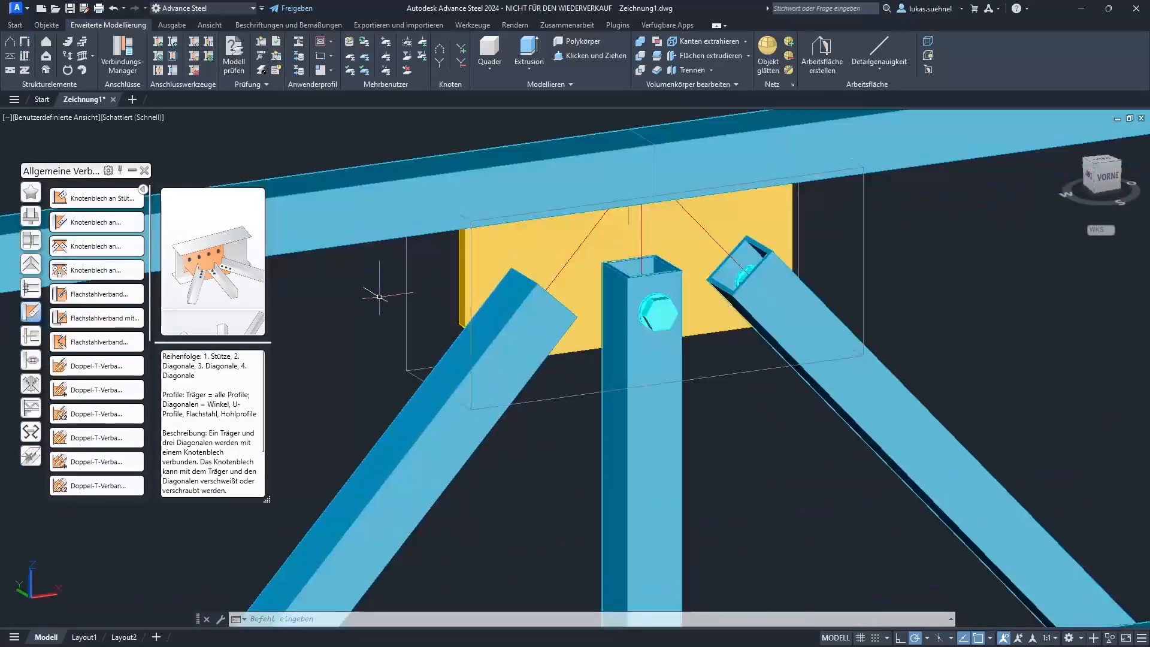
Examine the new gusset plate node on the rear upper chord and the neighbouring nodes of the truss.
middle_click_drag(380, 296, 356, 281, "shift")
scroll(449, 320, "down", 6)
middle_click_drag(445, 203, 473, 198, "shift")
scroll(682, 402, "up", 2)
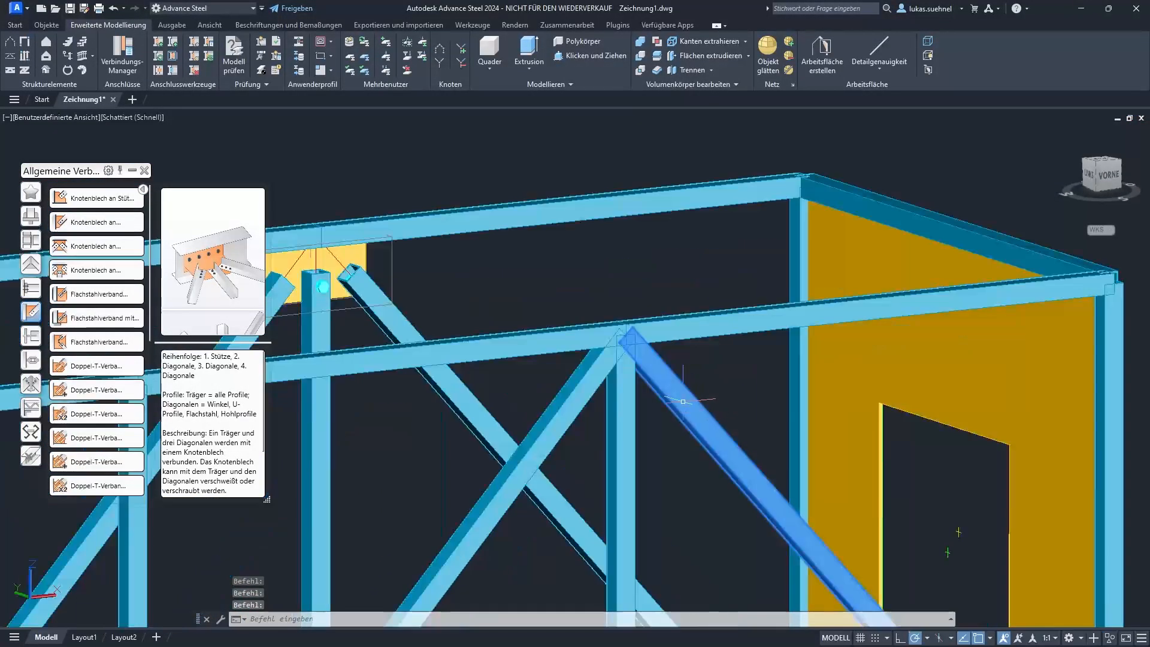
scroll(635, 353, "up", 3)
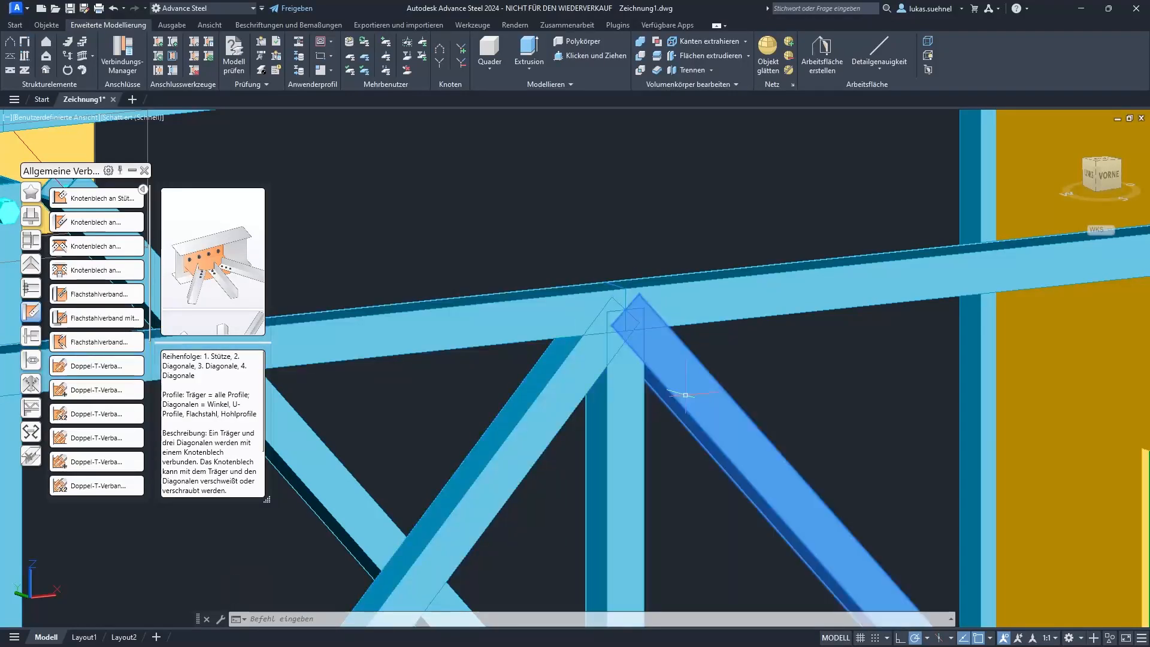
scroll(685, 395, "down", 3)
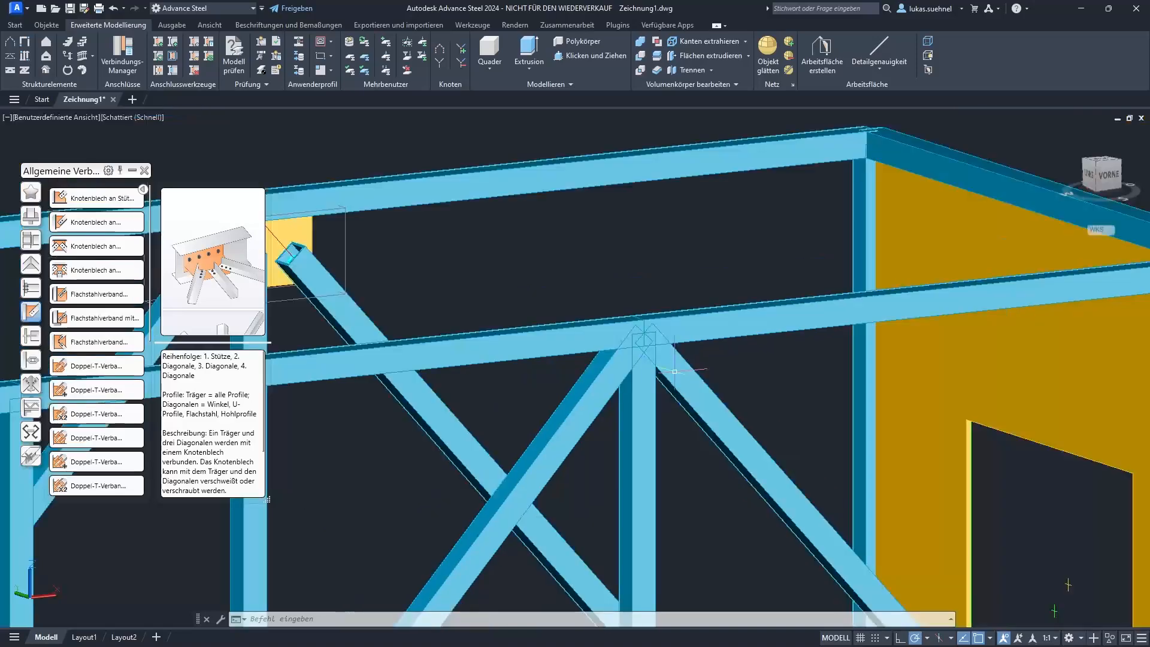
middle_click_drag(455, 265, 642, 257)
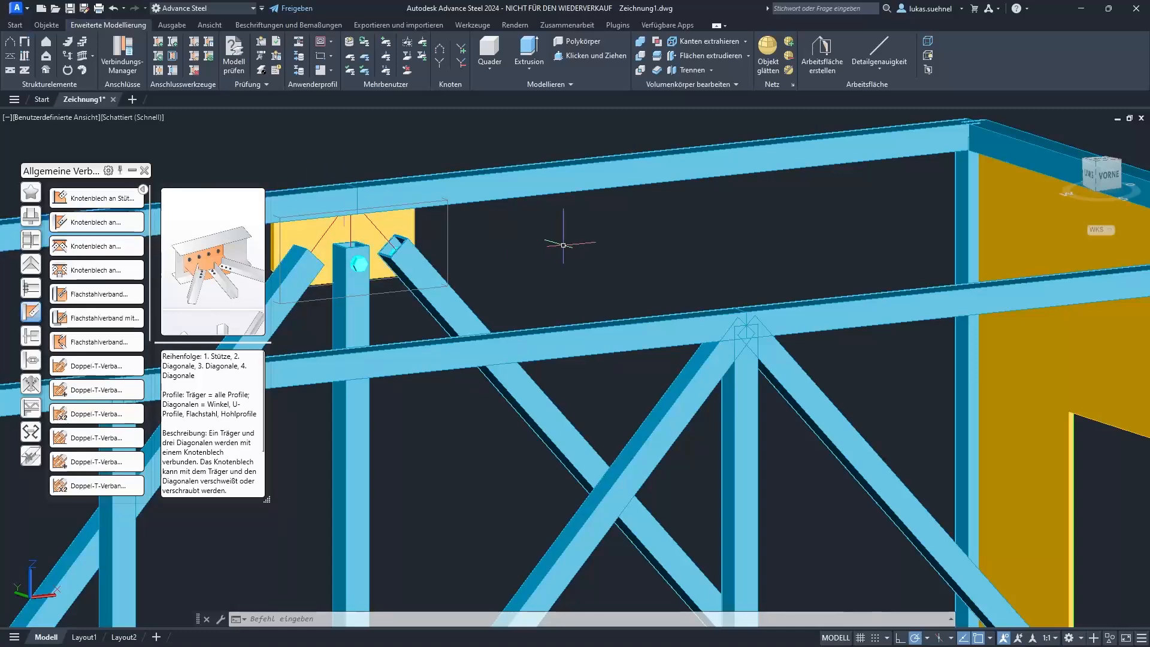
scroll(553, 254, "down", 3)
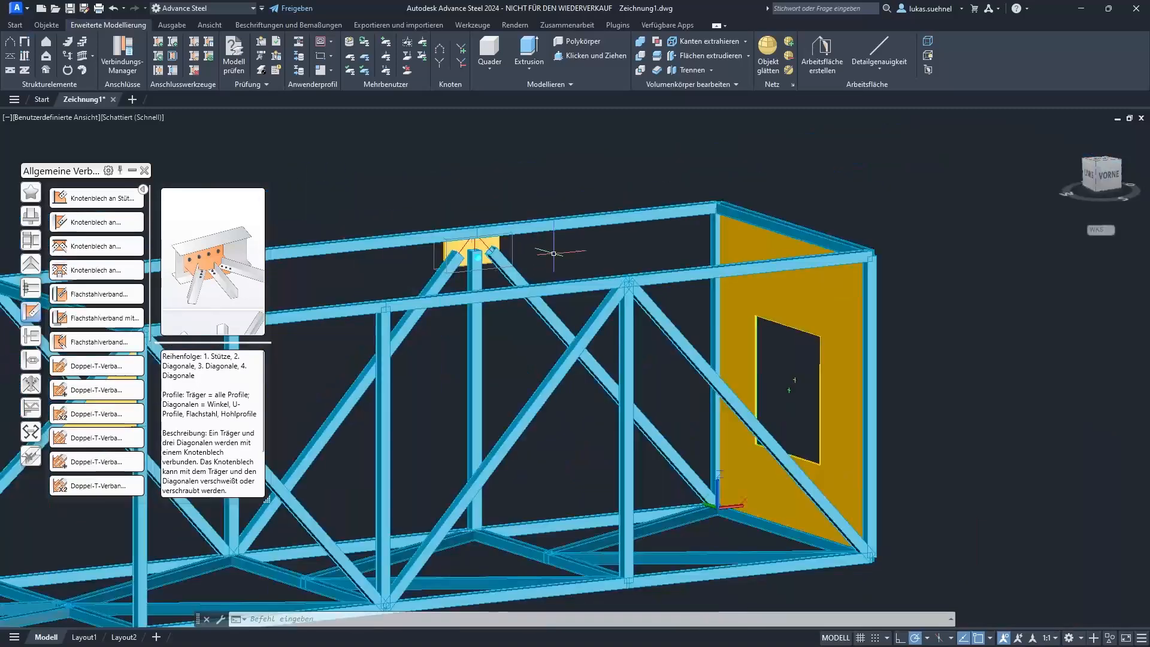
middle_click_drag(380, 179, 547, 174)
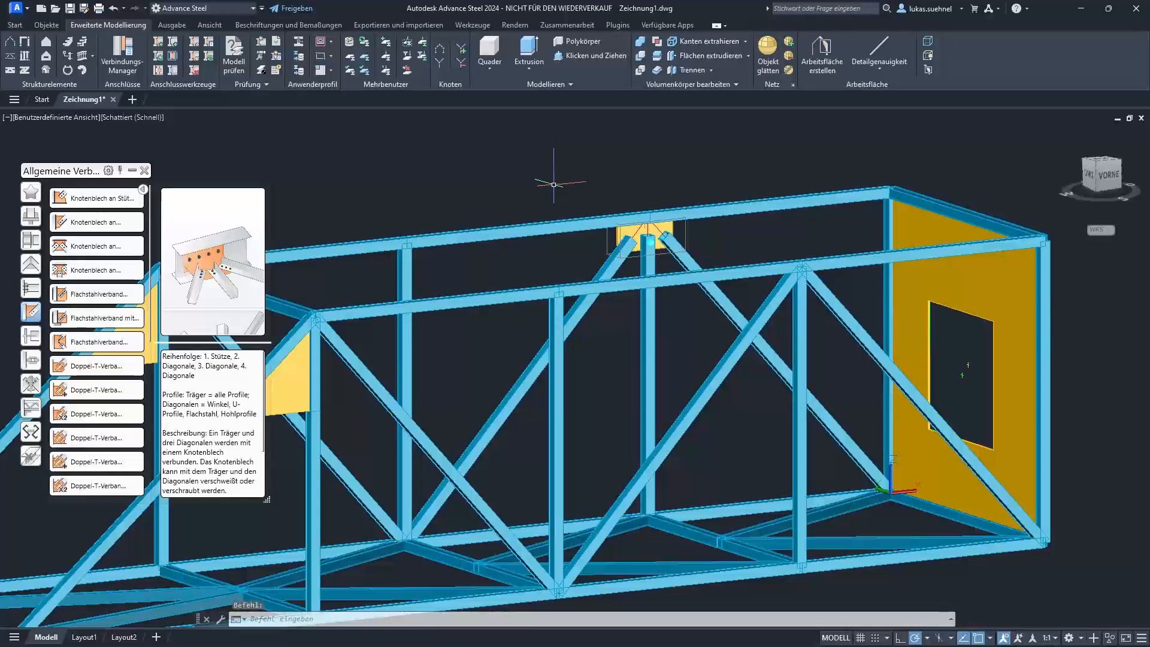
scroll(553, 185, "down", 2)
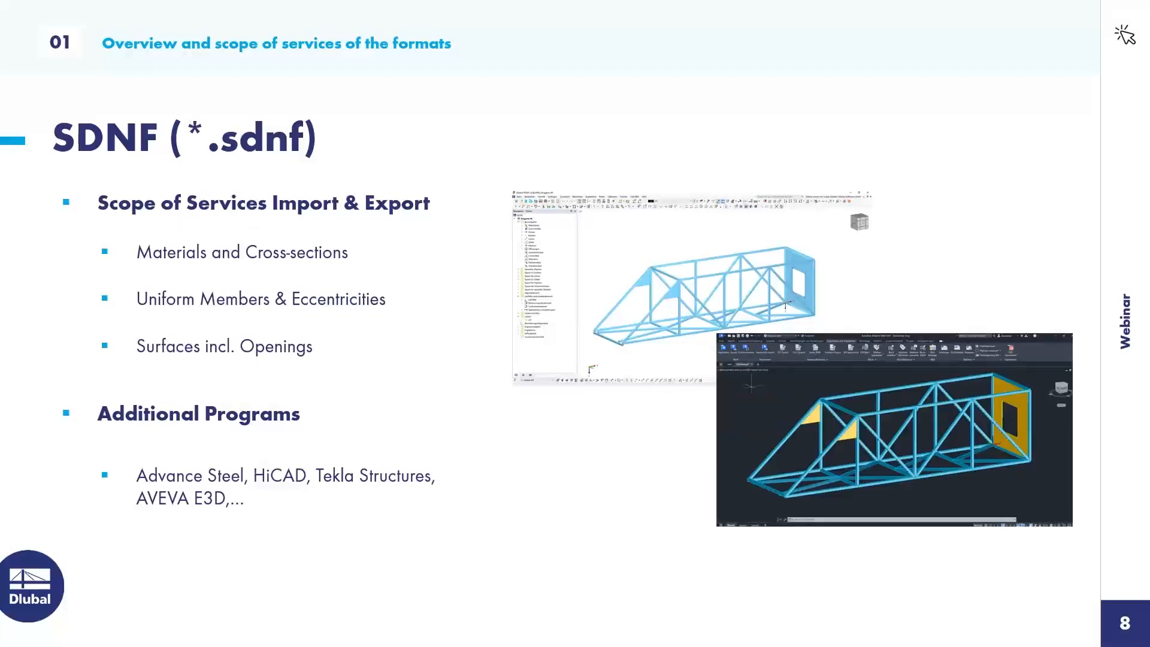
key("Right")
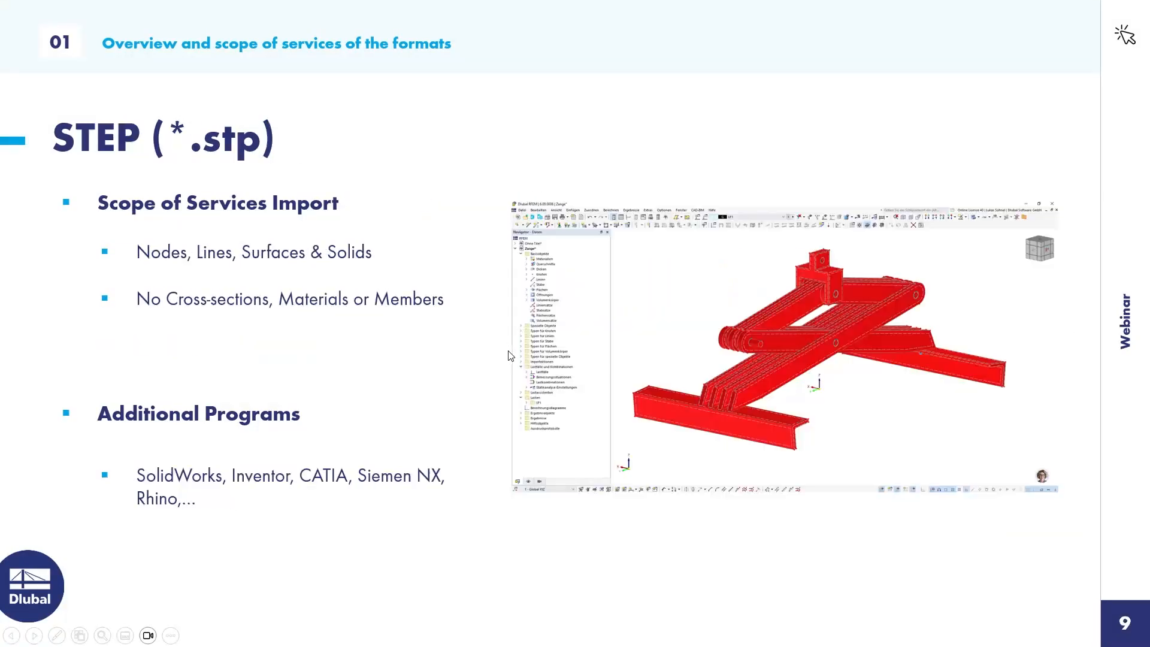
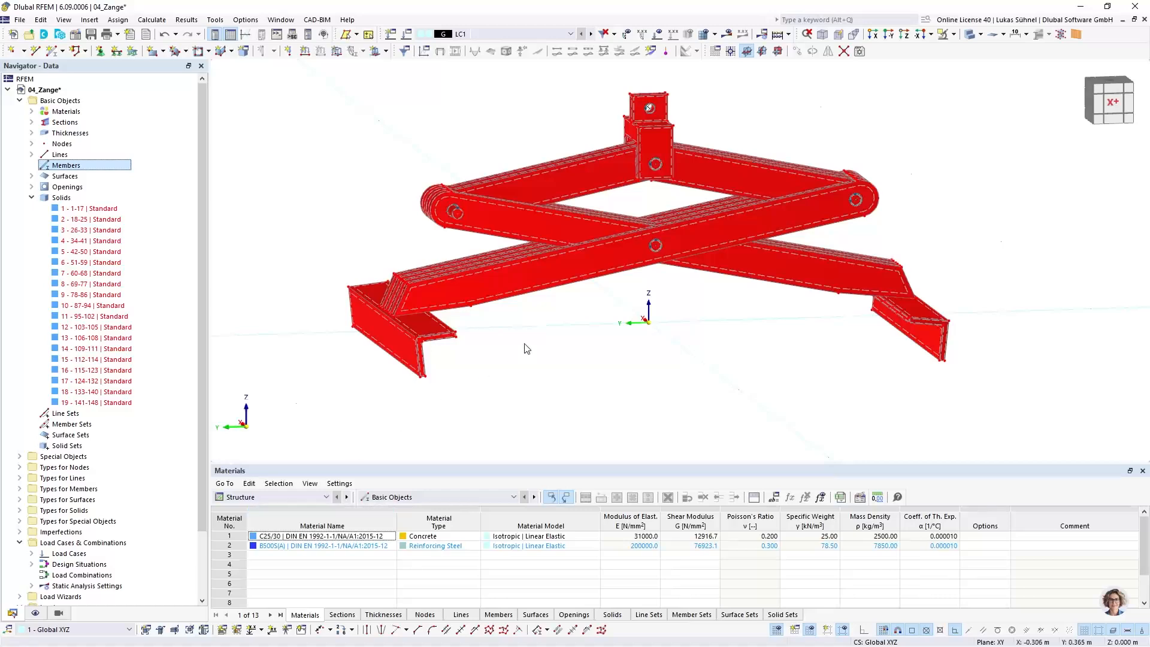
In RFEM, assign steel S235 to EN 1993-1-1:2005-05 from the material library to solid 5 of the 04_Zange model.
middle_click_drag(464, 366, 518, 384, "ctrl")
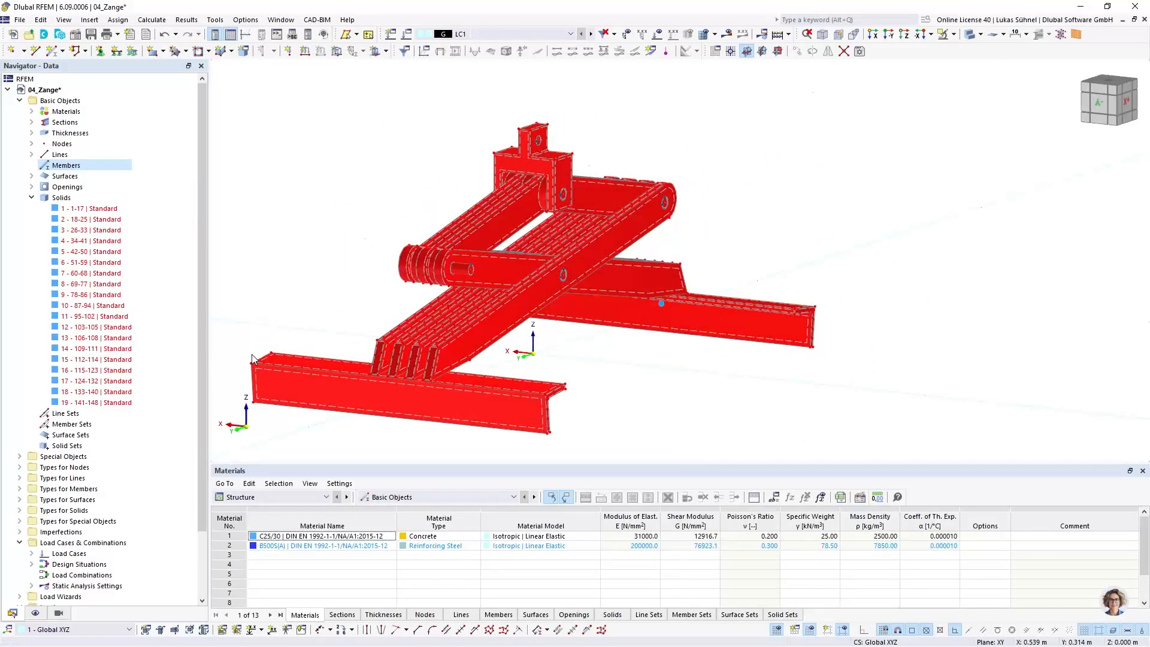
left_click(74, 252)
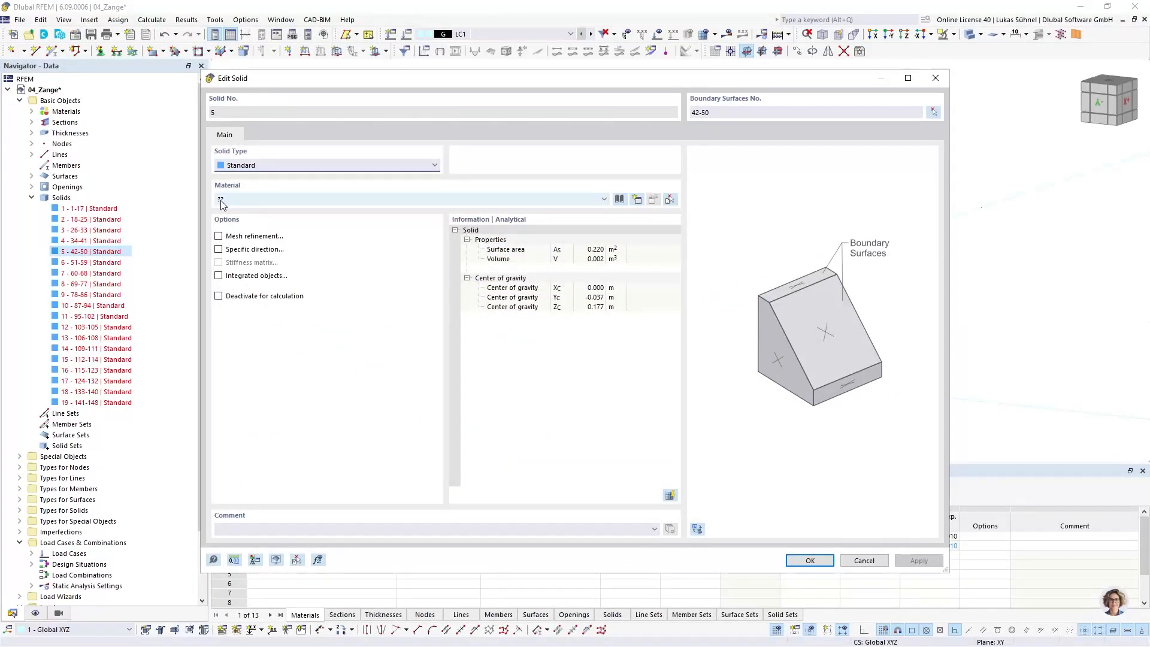
left_click(621, 200)
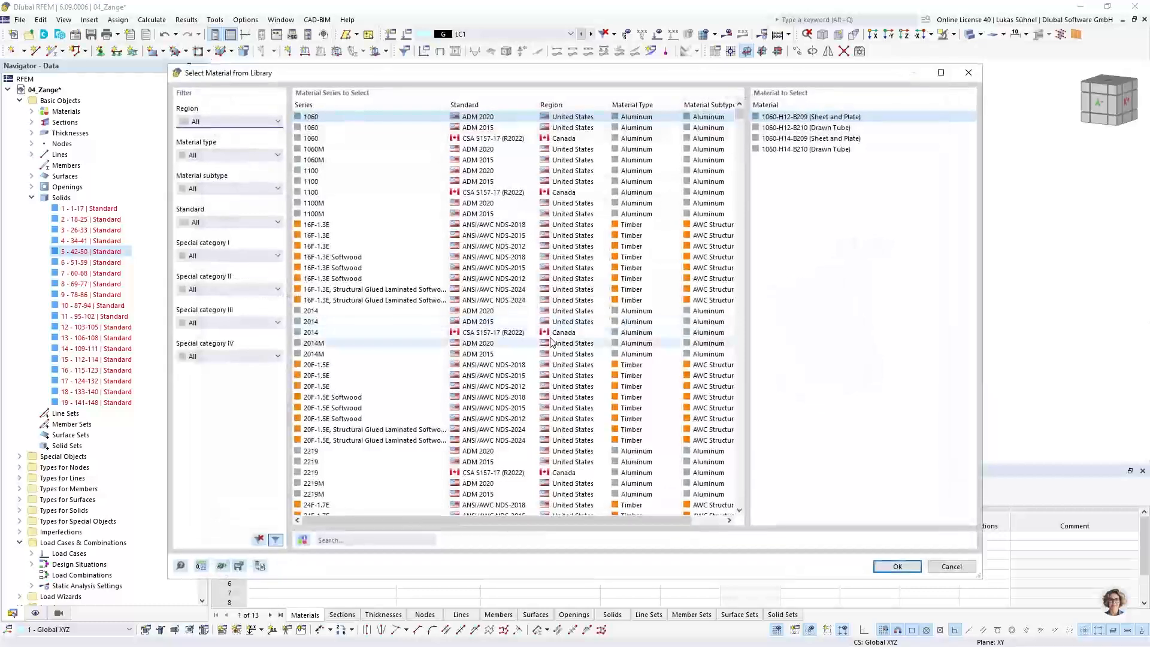
left_click(337, 540)
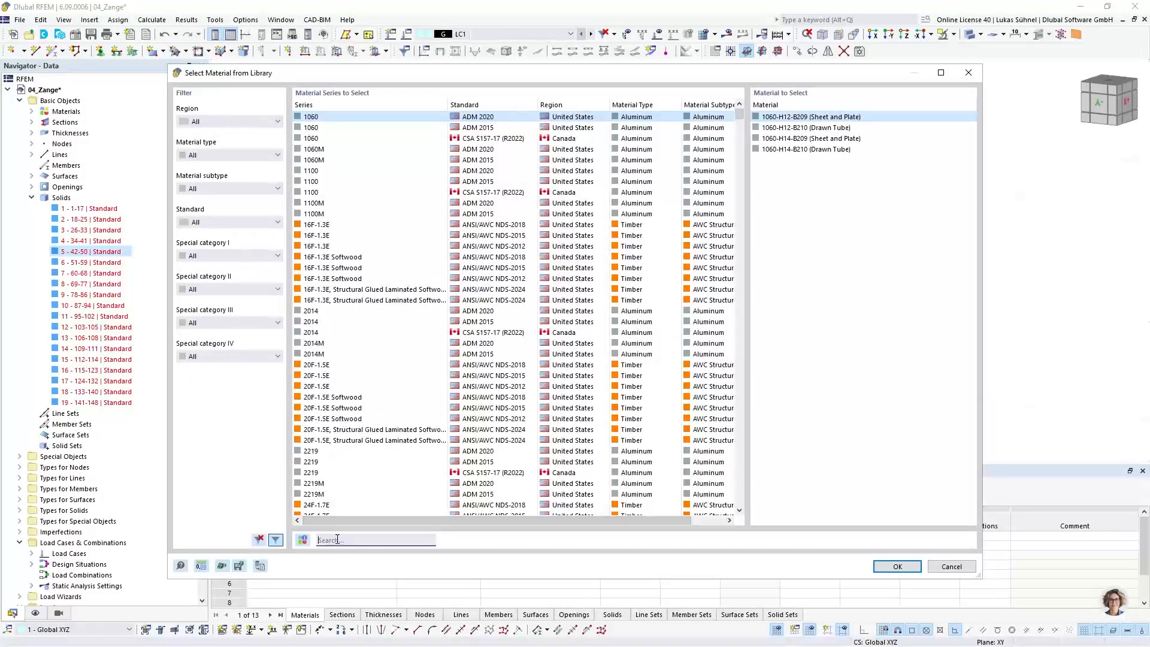
type("s235")
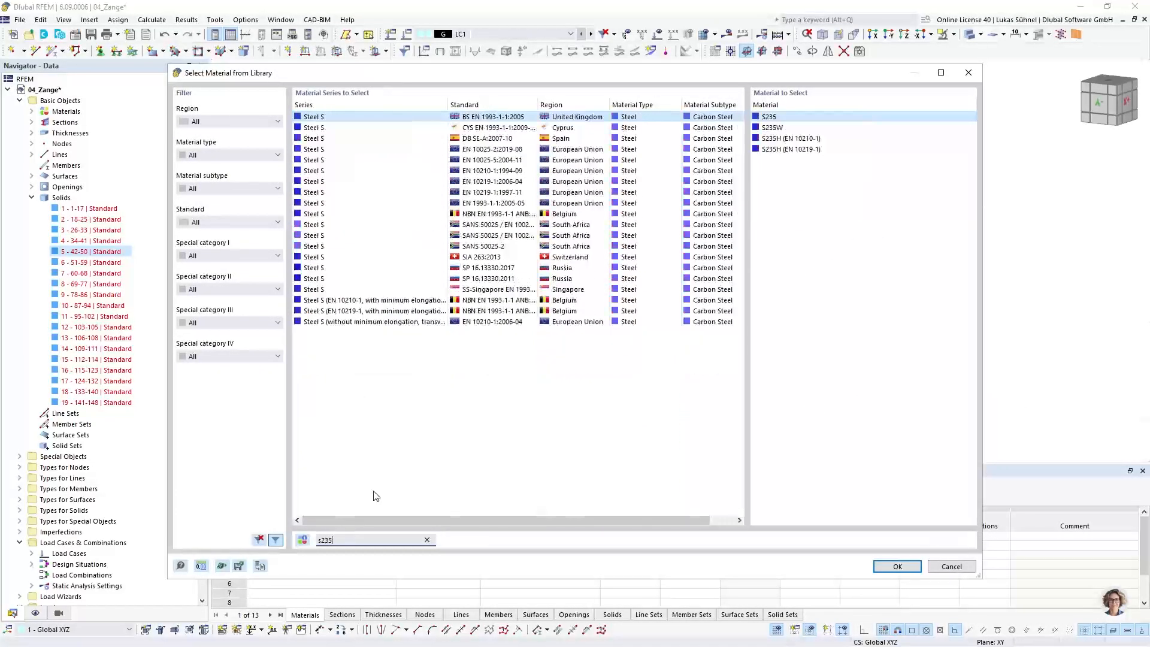
left_click(383, 203)
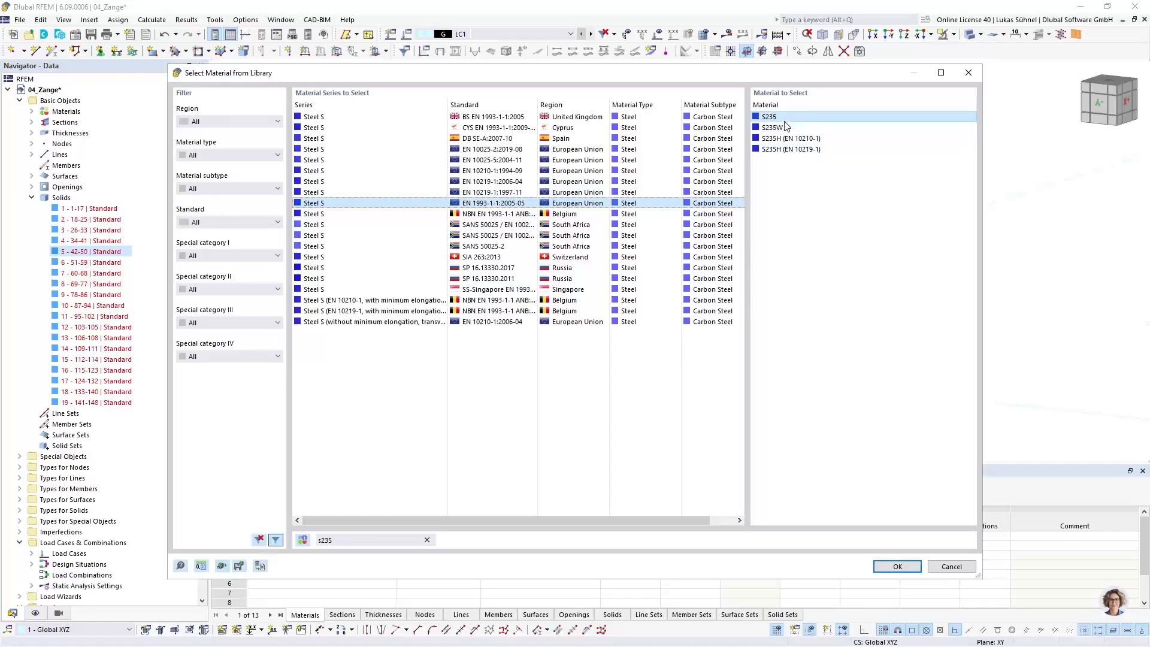
left_click(898, 566)
left_click(808, 560)
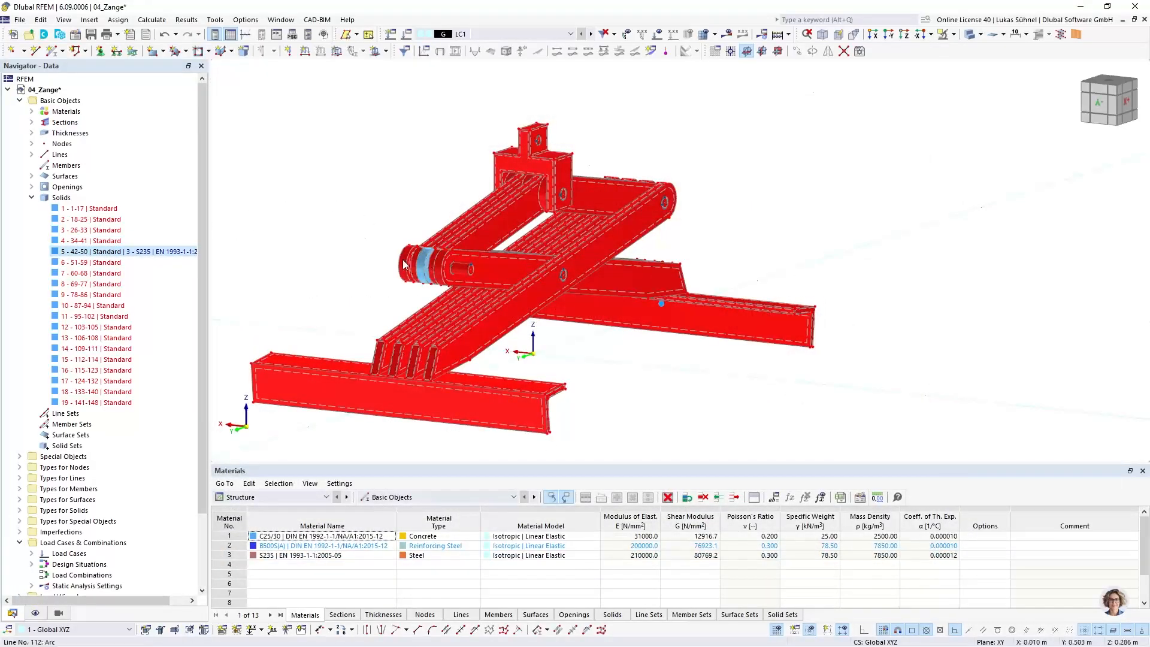
Assign the existing material 3 - S235 to solid 13, the pin at the end of the gripper arm.
scroll(378, 258, "up", 4)
scroll(378, 258, "down", 5)
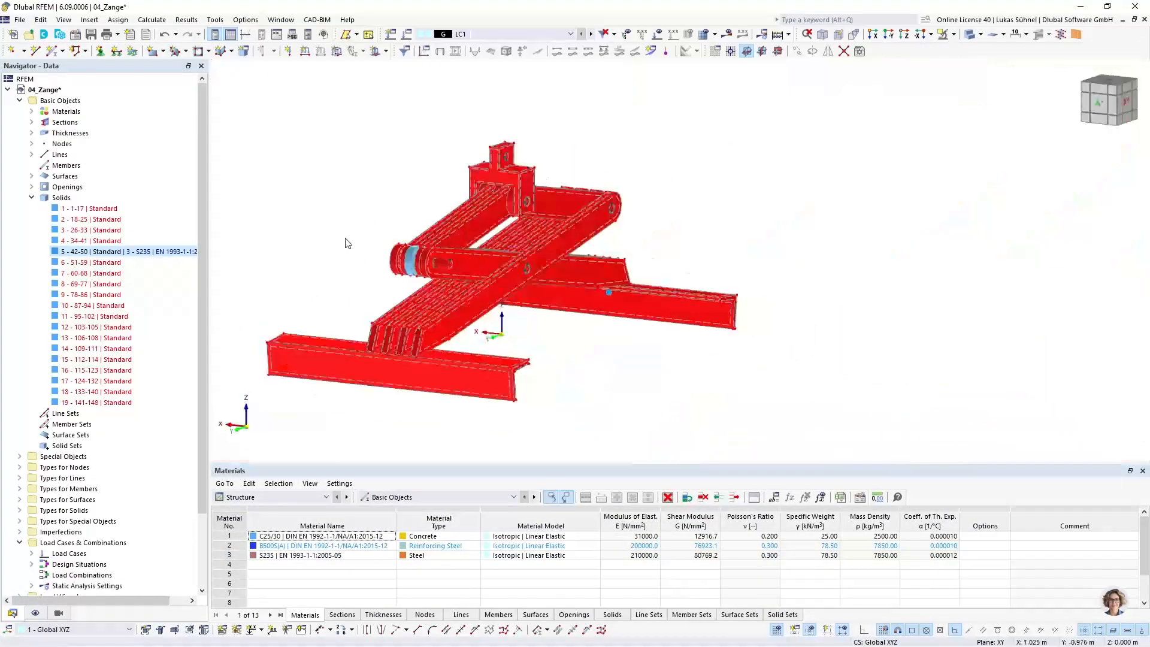
left_click(77, 327)
left_click(83, 338)
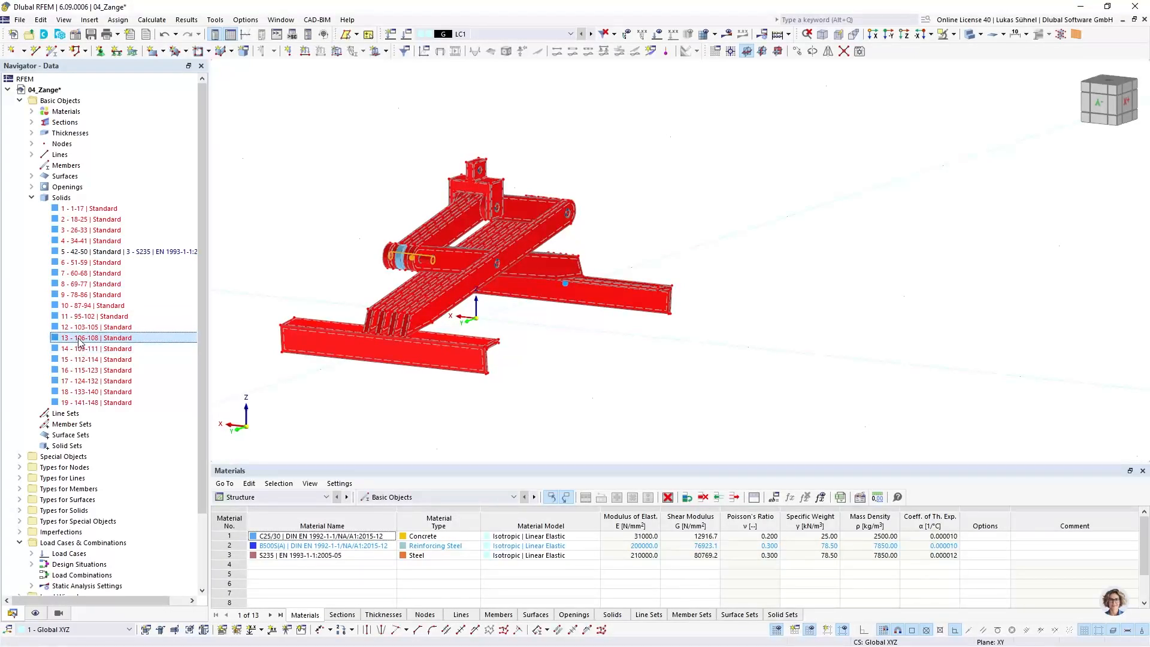
right_click(80, 342)
left_click(99, 347)
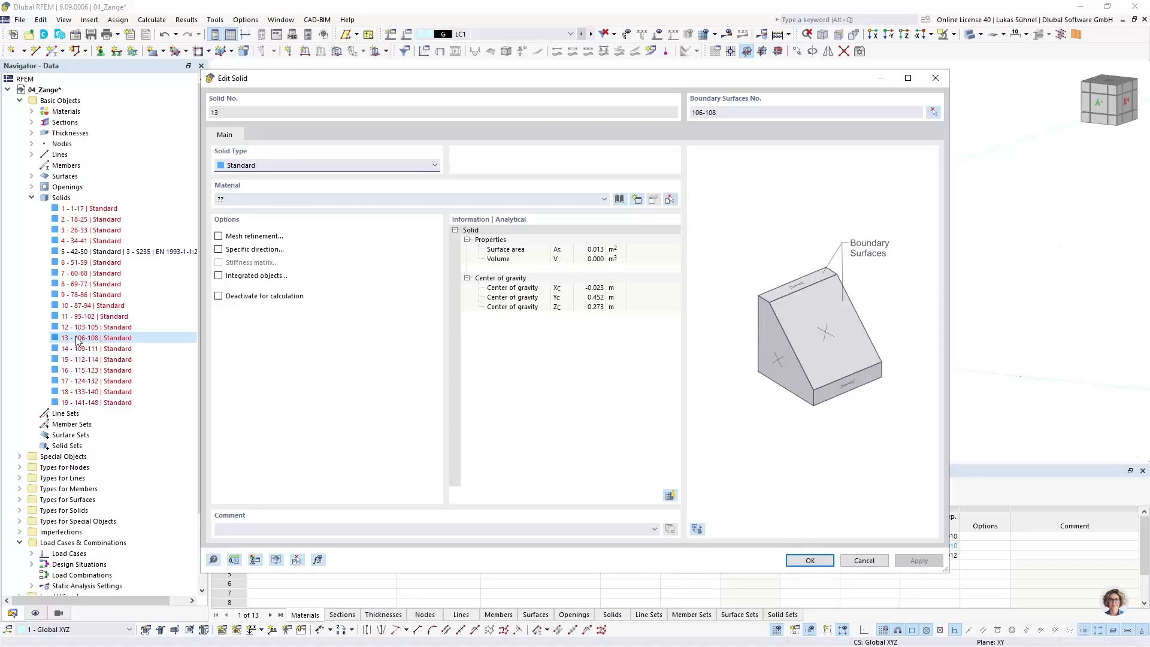
left_click(286, 199)
left_click(254, 238)
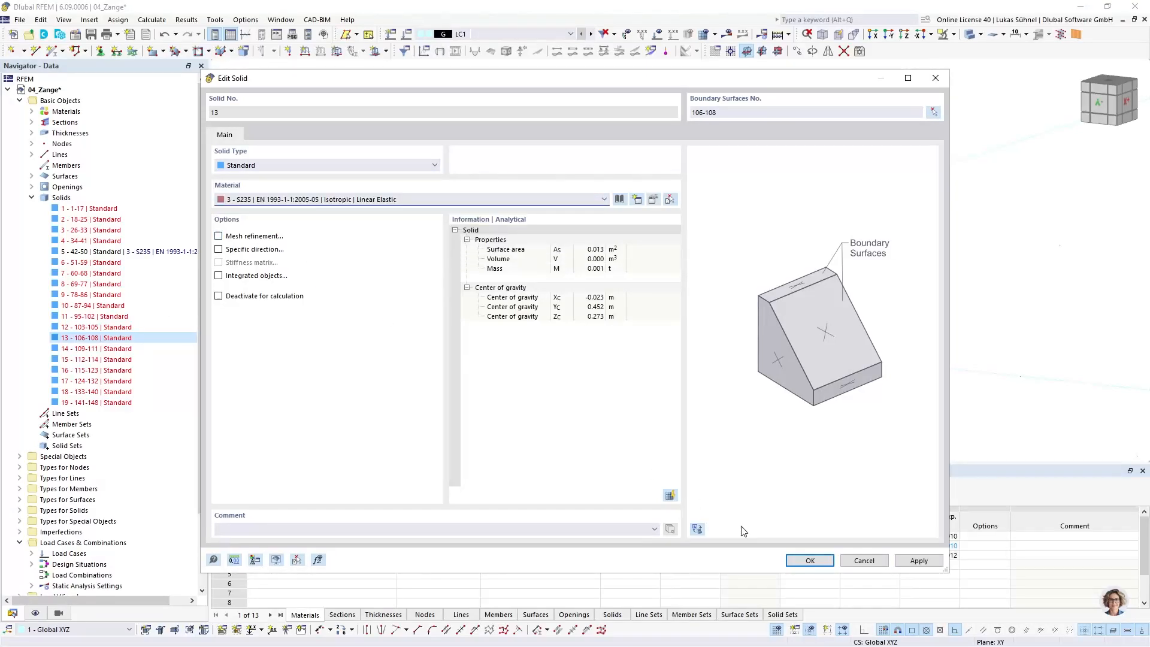
left_click(809, 561)
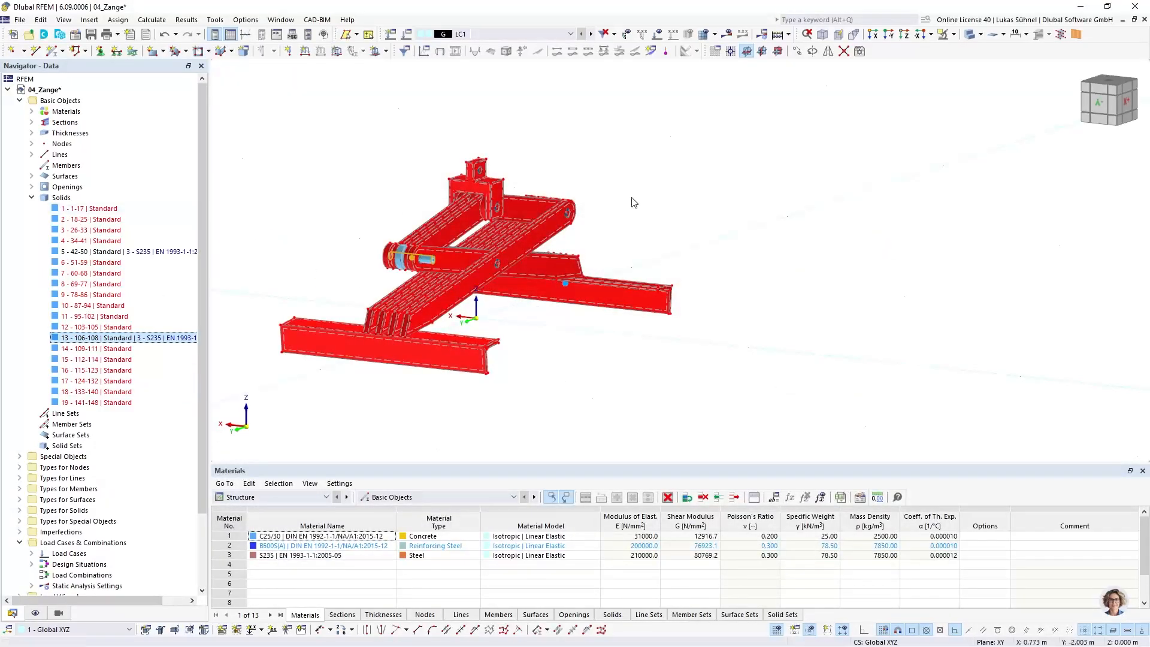
Select solids 5 and 13 together and restrict the visibility to these selected objects.
middle_click_drag(713, 230, 594, 260)
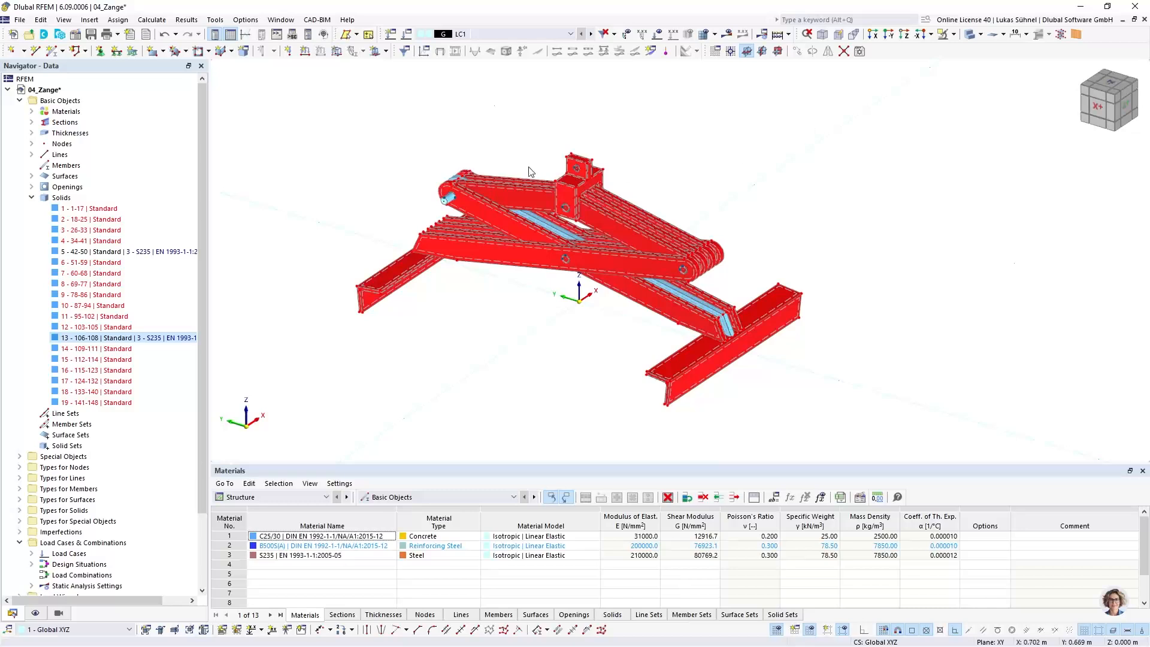
left_click(91, 252)
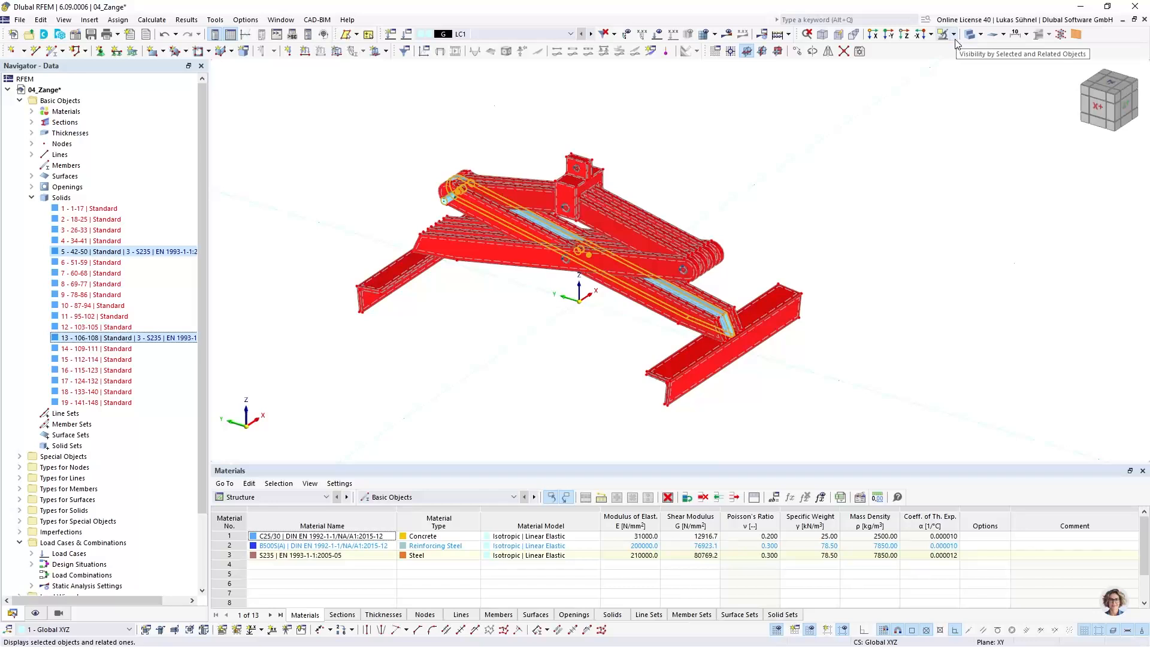
left_click(845, 194)
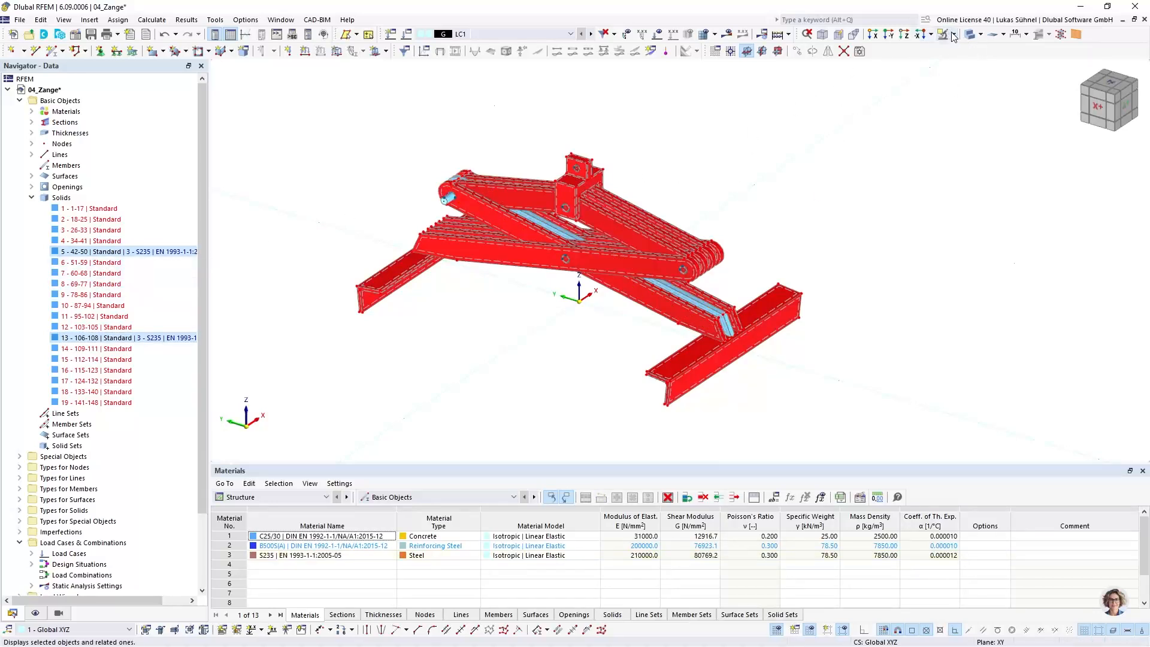
left_click(156, 338)
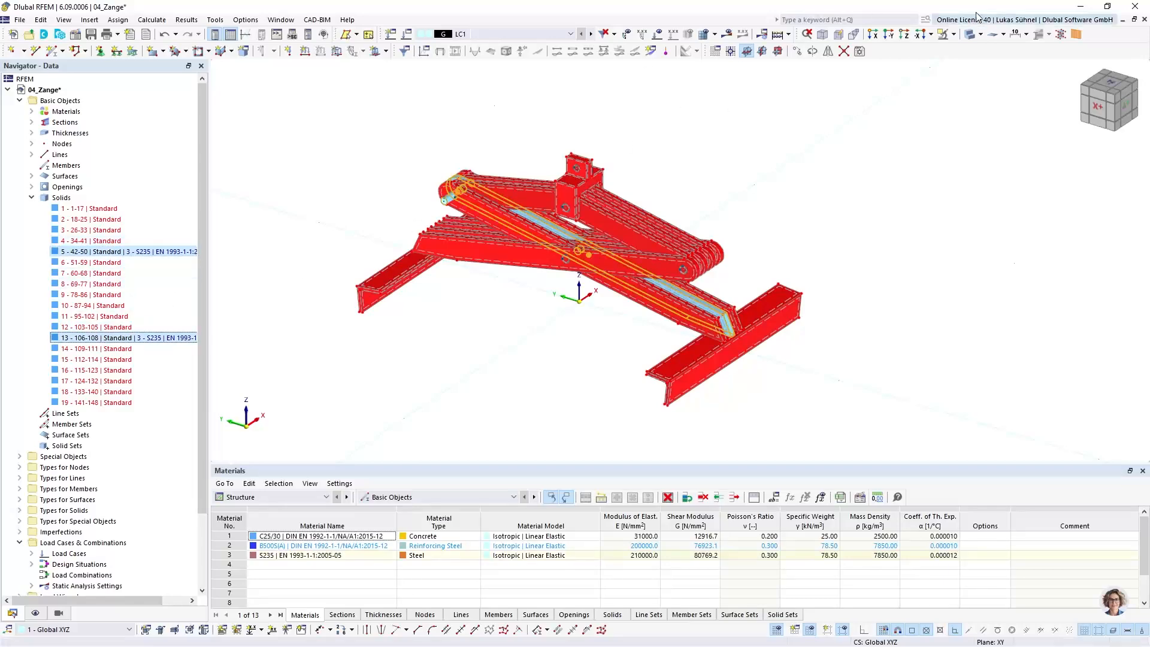
left_click(953, 36)
left_click(967, 51)
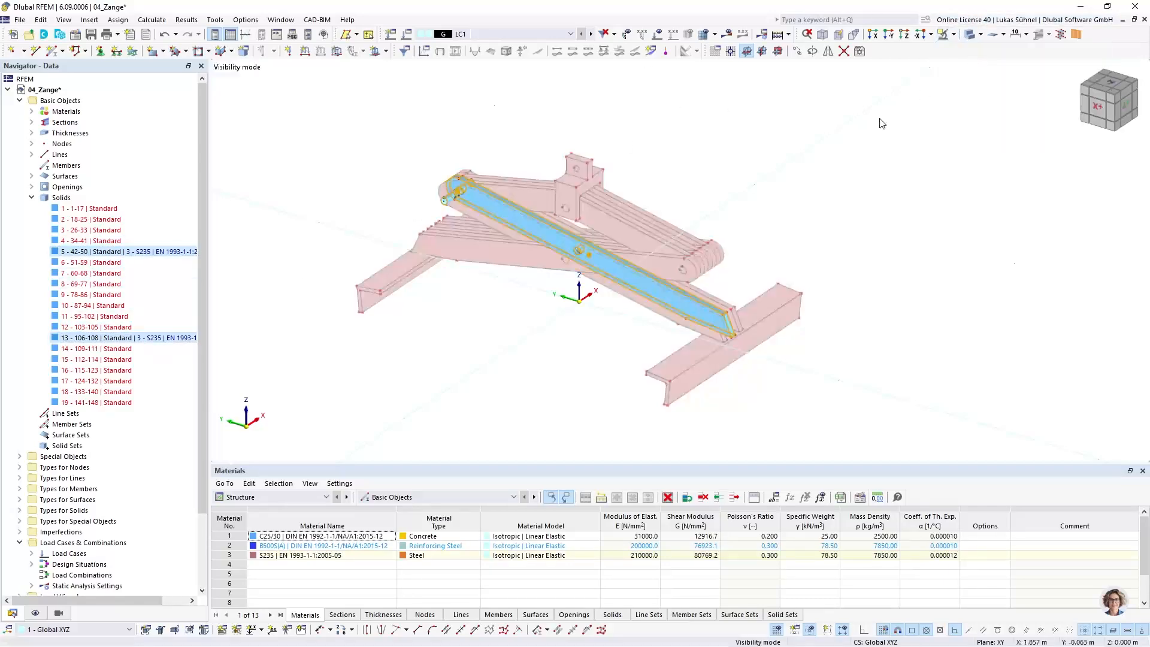
Turn off the transparent background display of the hidden objects around the isolated arm and pin.
middle_click_drag(741, 179, 663, 329, "ctrl")
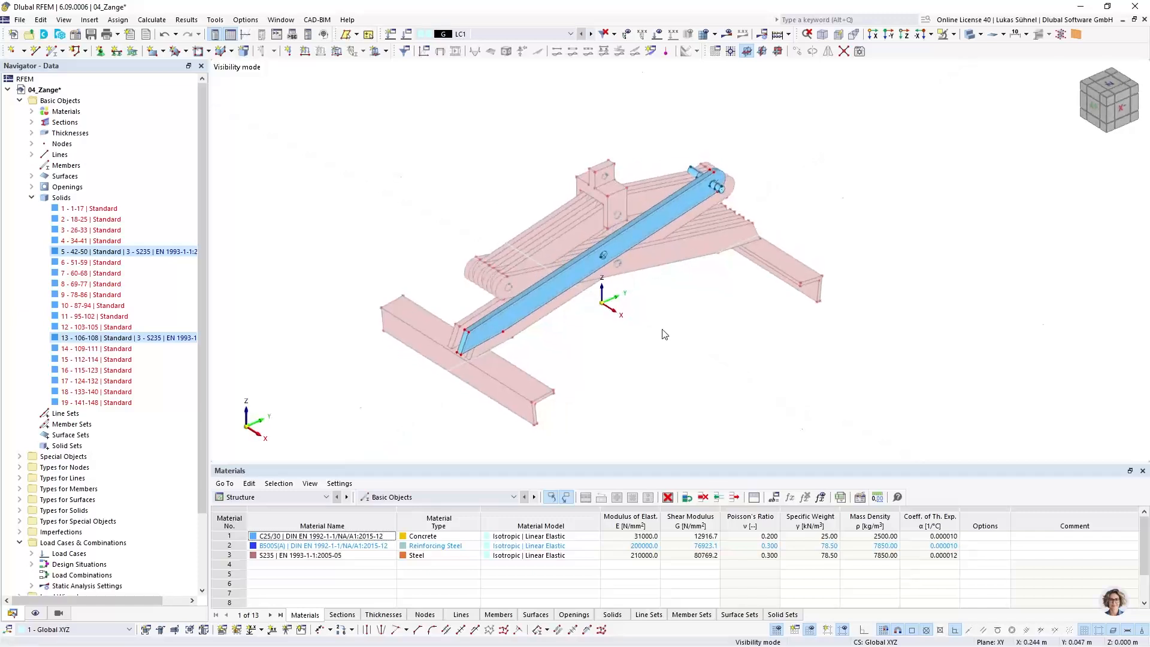
right_click(662, 328)
left_click(712, 558)
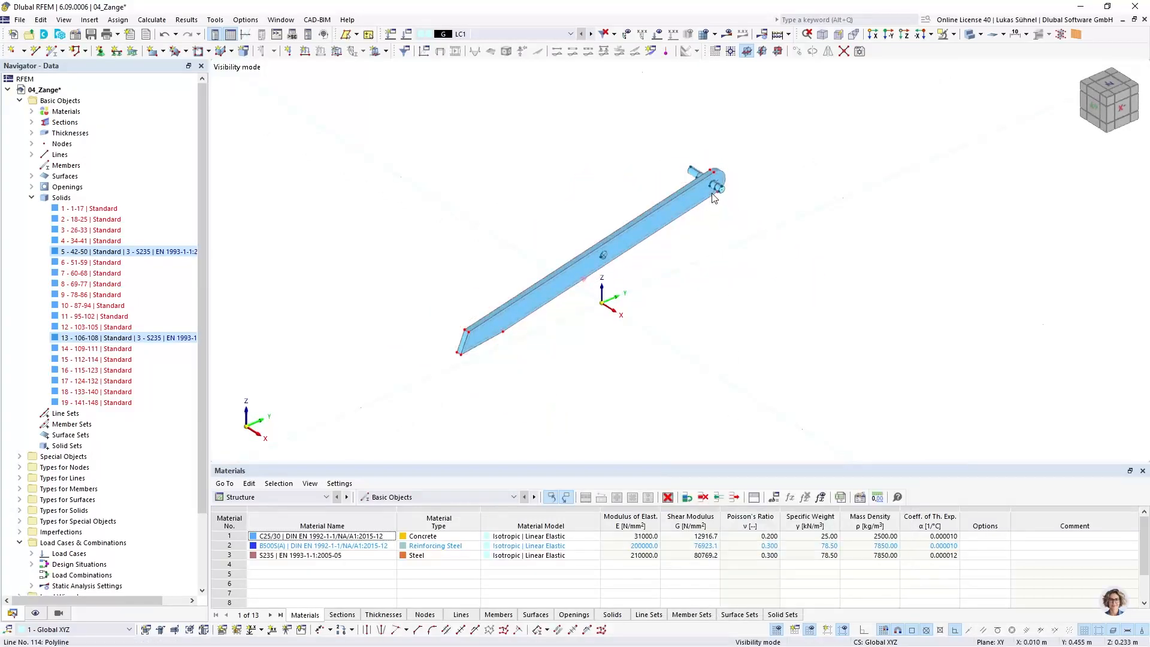
Examine the isolated arm and pin from several sides, including the pin hole and the middle bore.
scroll(729, 204, "up", 3)
middle_click_drag(703, 299, 646, 264, "ctrl")
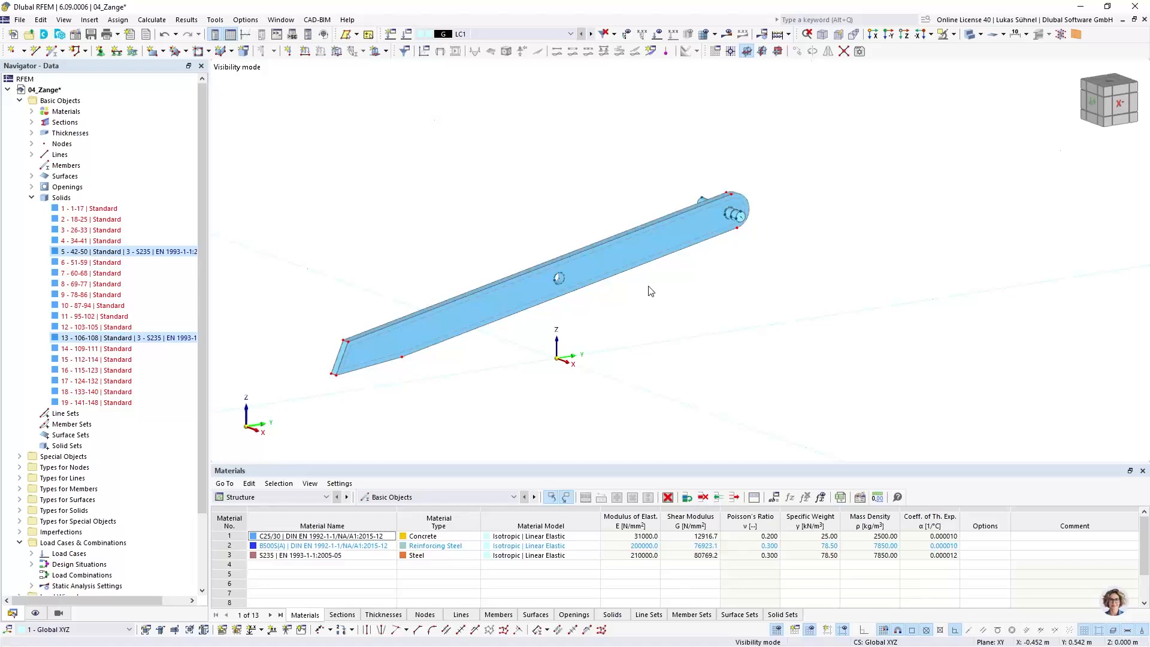
middle_click_drag(451, 351, 501, 377, "ctrl")
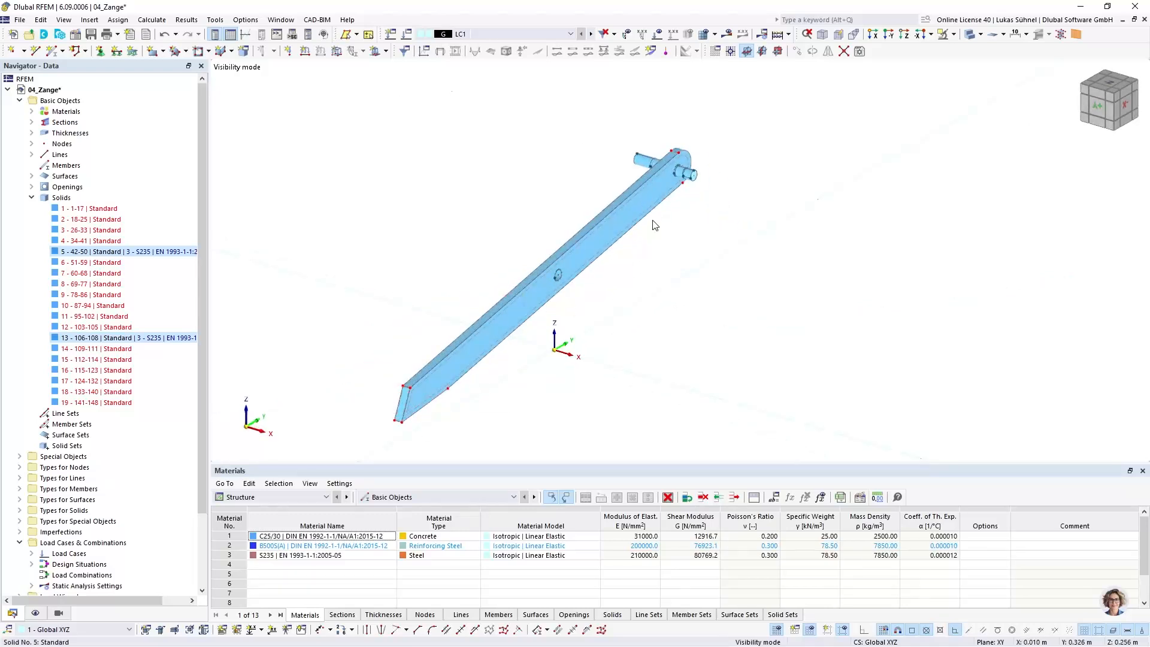
middle_click_drag(655, 328, 606, 325, "ctrl")
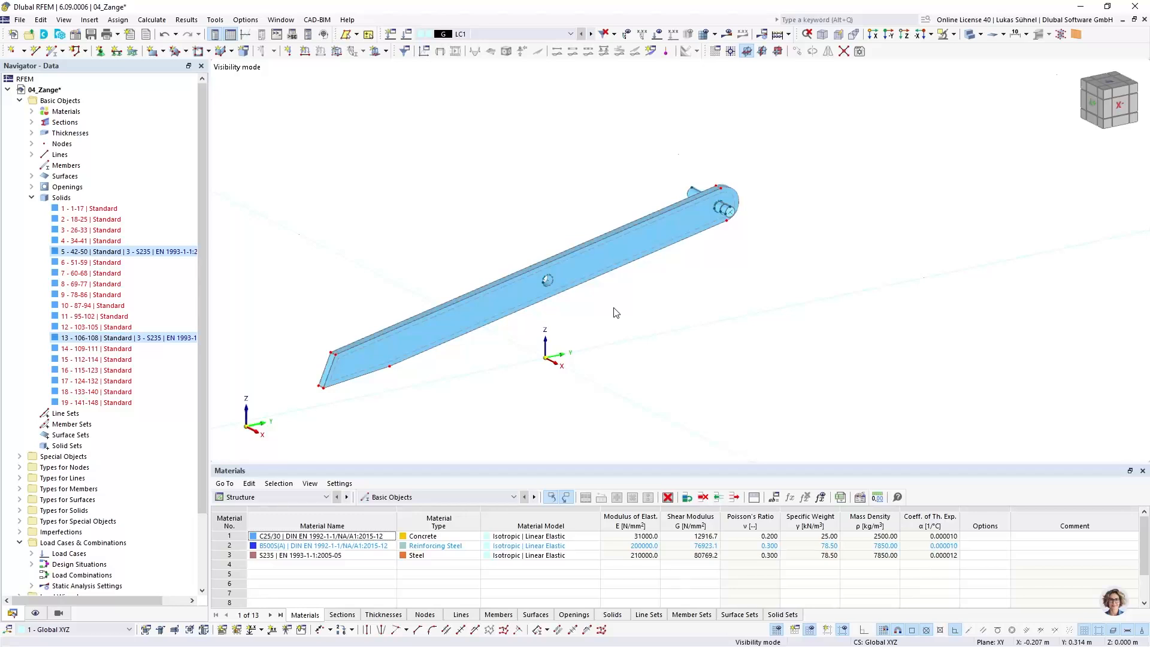
scroll(635, 258, "up", 6)
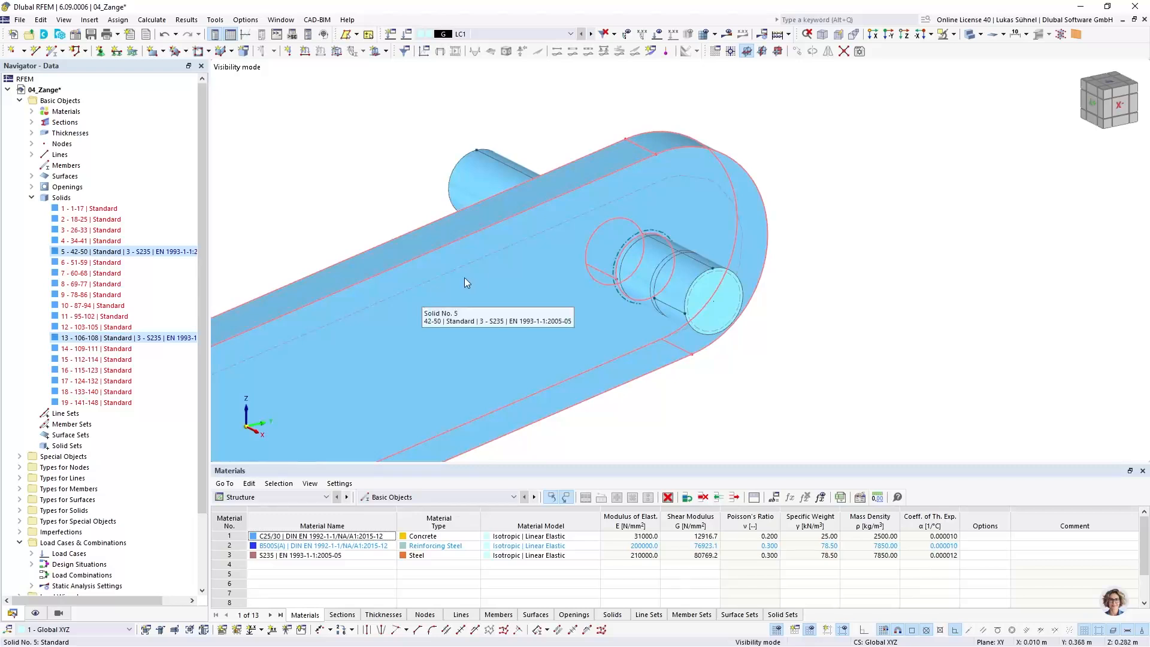
middle_click_drag(610, 406, 529, 278, "ctrl")
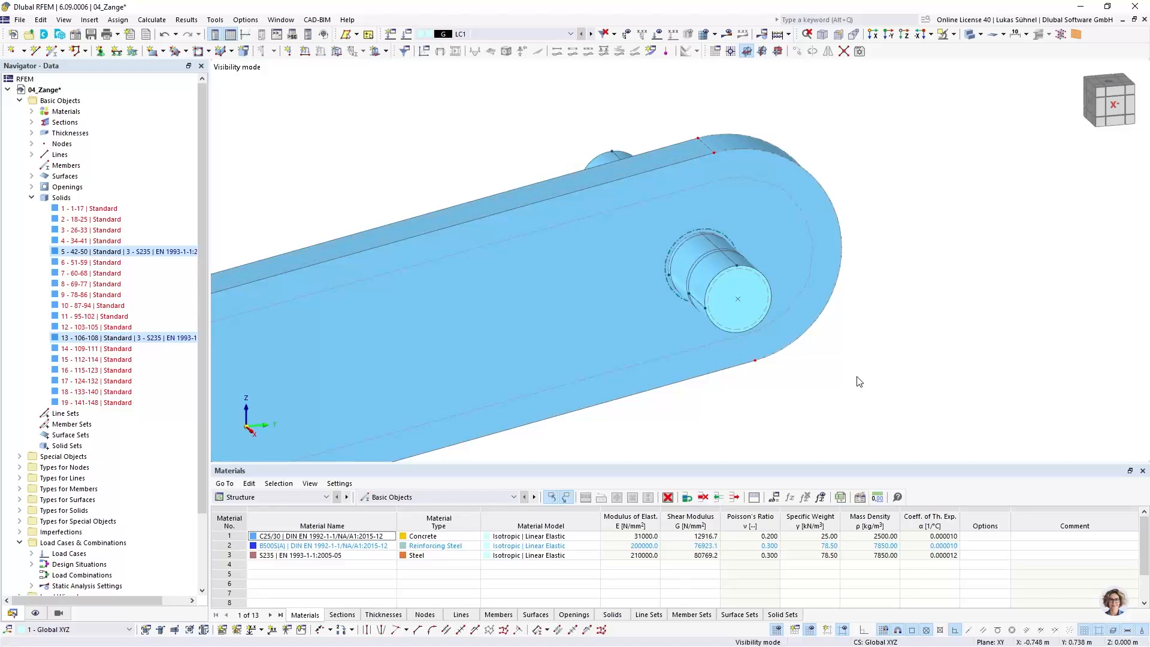
scroll(872, 318, "down", 1)
middle_click_drag(854, 344, 883, 341, "ctrl")
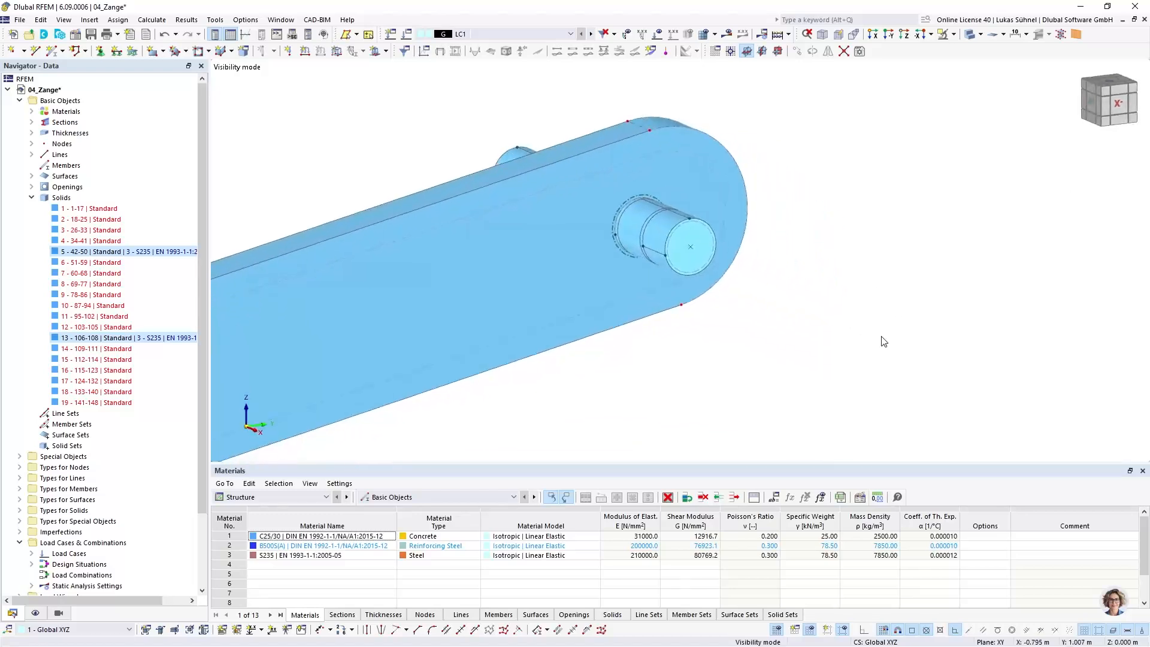
scroll(880, 336, "down", 2)
middle_click_drag(683, 385, 706, 206)
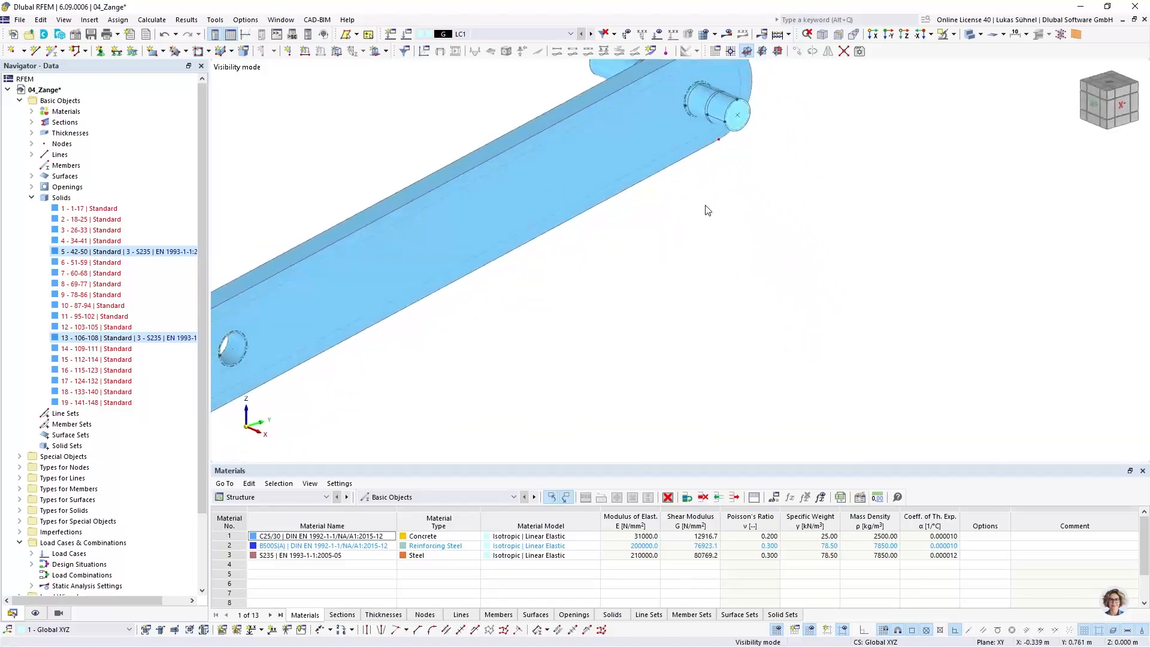
Select the large flat side surface of the gripper arm and extend the selection to its related objects.
scroll(687, 311, "down", 2)
middle_click_drag(475, 362, 609, 324)
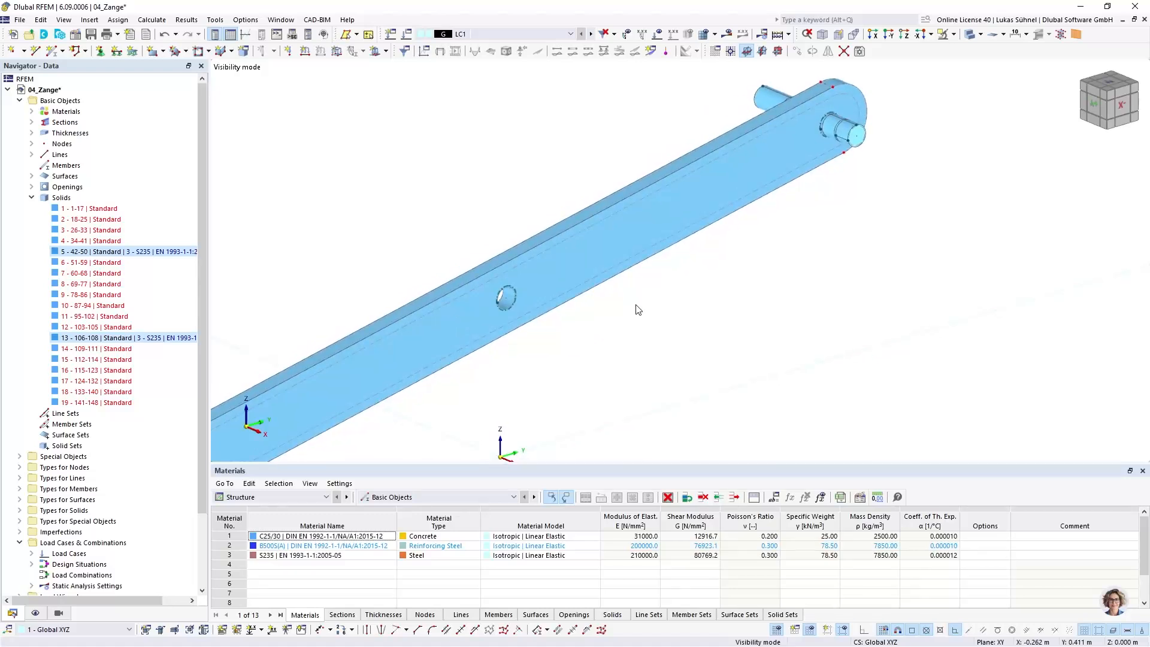
middle_click_drag(624, 341, 557, 351, "ctrl")
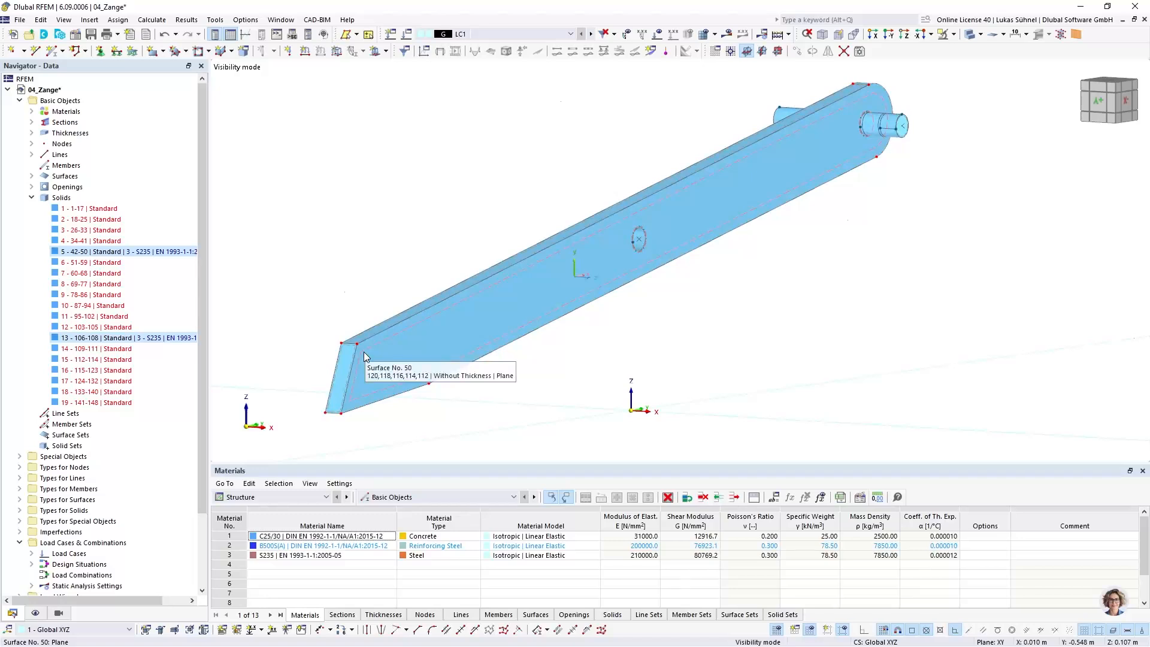
middle_click_drag(608, 315, 637, 317, "ctrl")
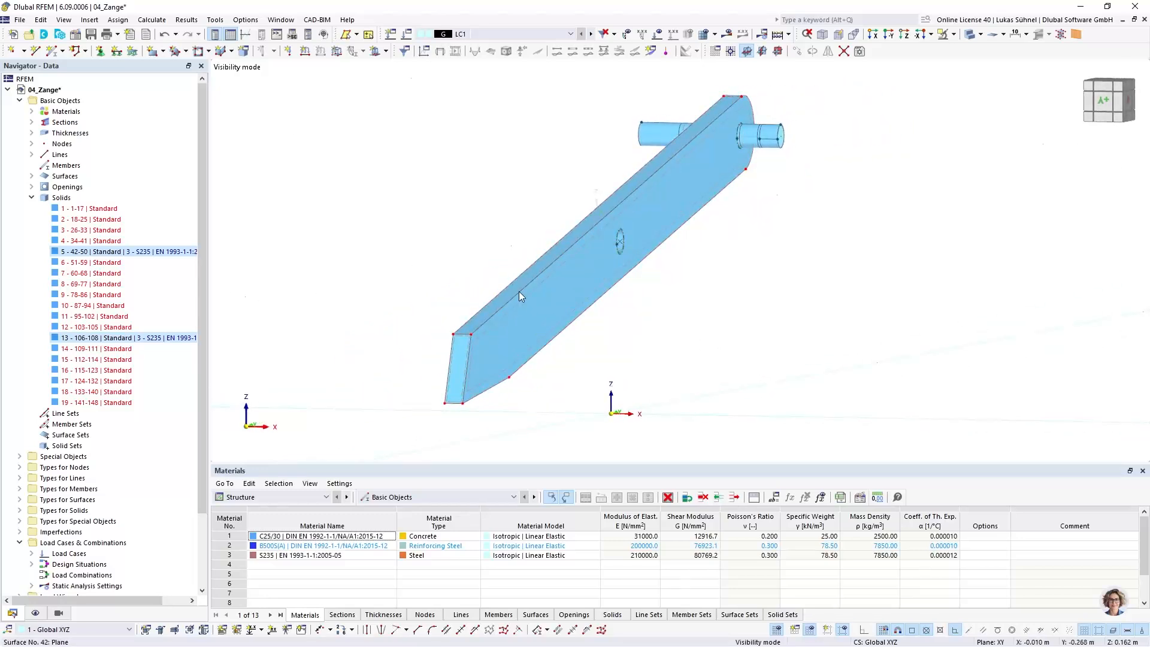
left_click(519, 334)
scroll(482, 324, "up", 3)
left_click(486, 335)
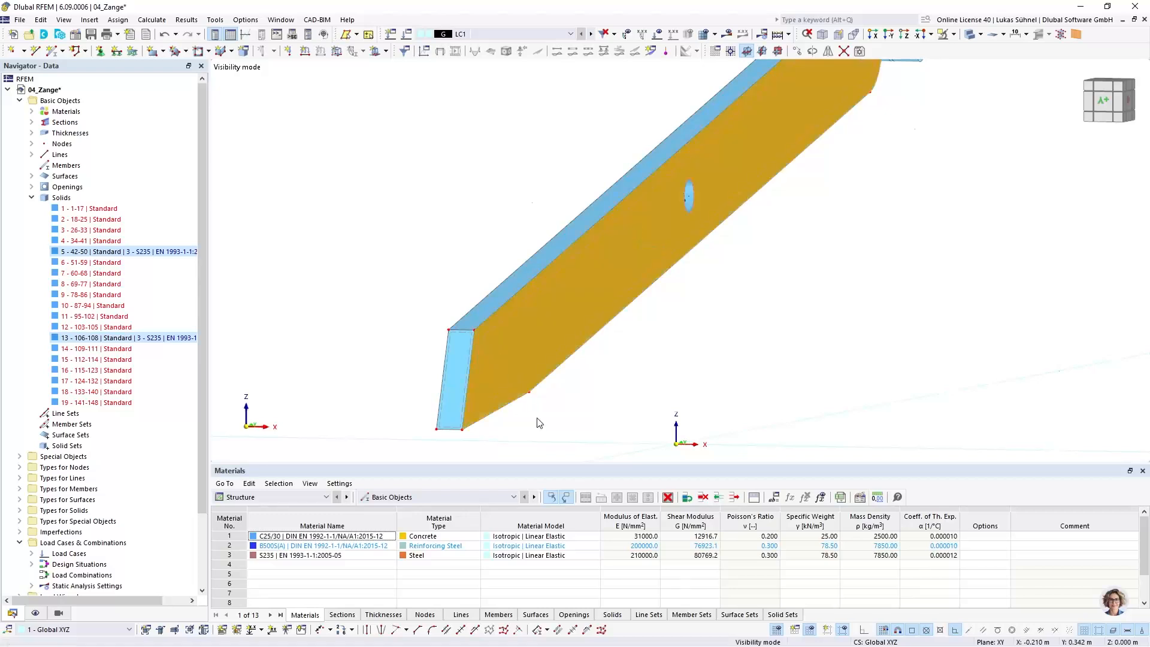
left_click(40, 19)
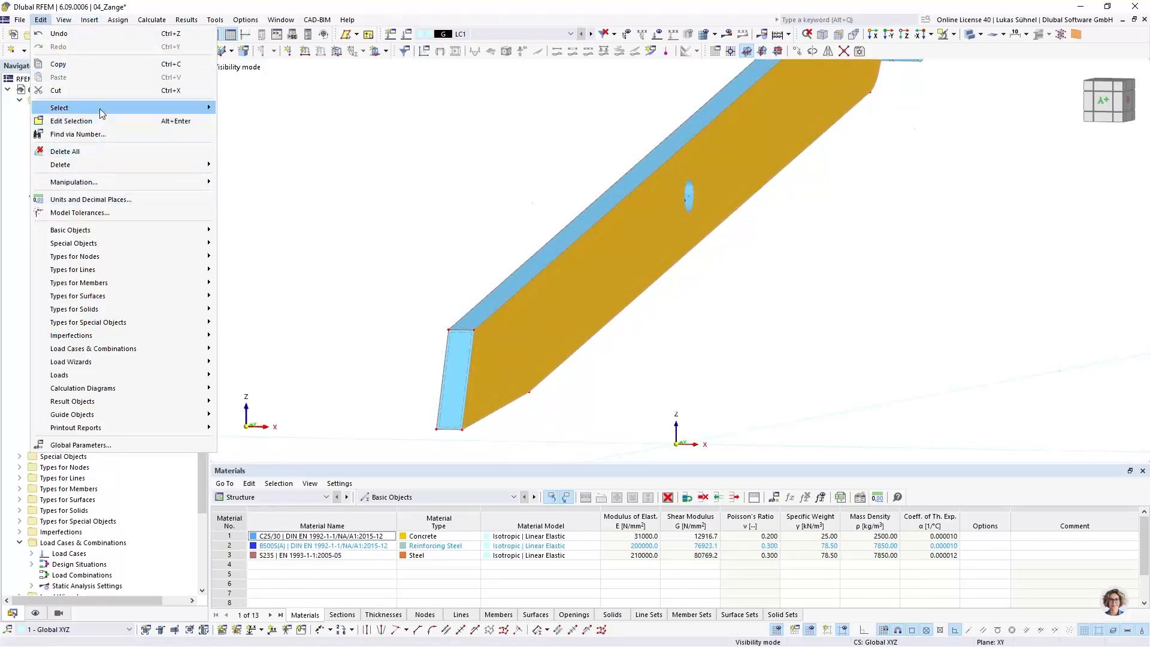
mouse_move(103, 109)
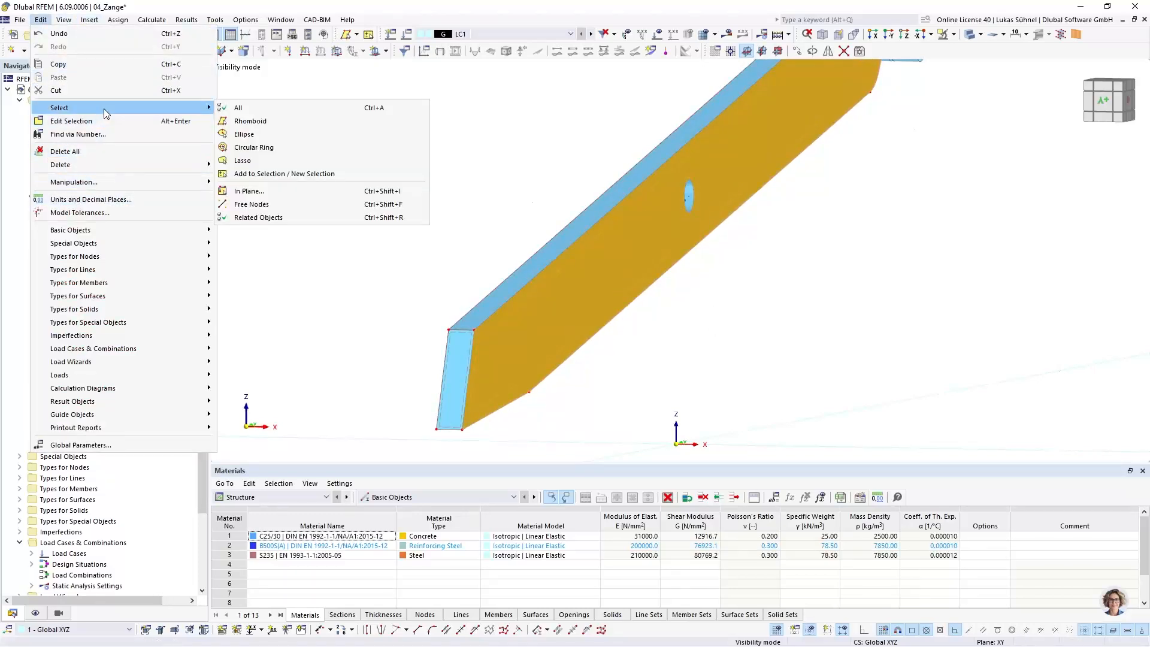
left_click(252, 216)
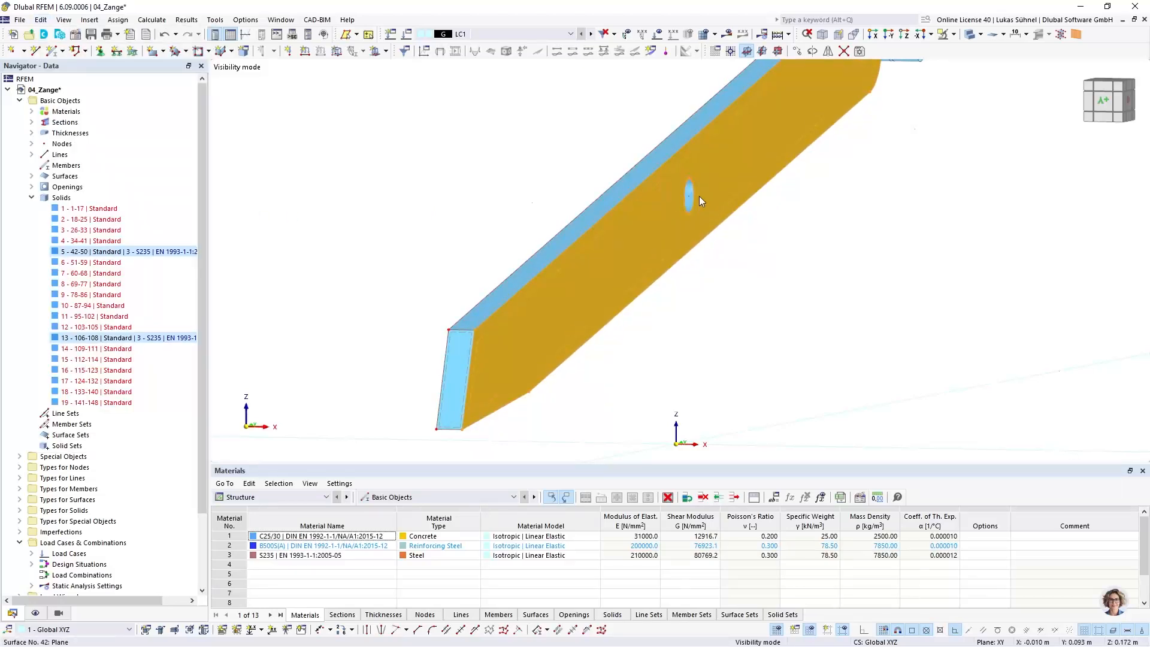
Copy the selected side surface by -0.010 m in X from the arm's edge corner to the midpoint of its thickness.
scroll(632, 286, "down", 3)
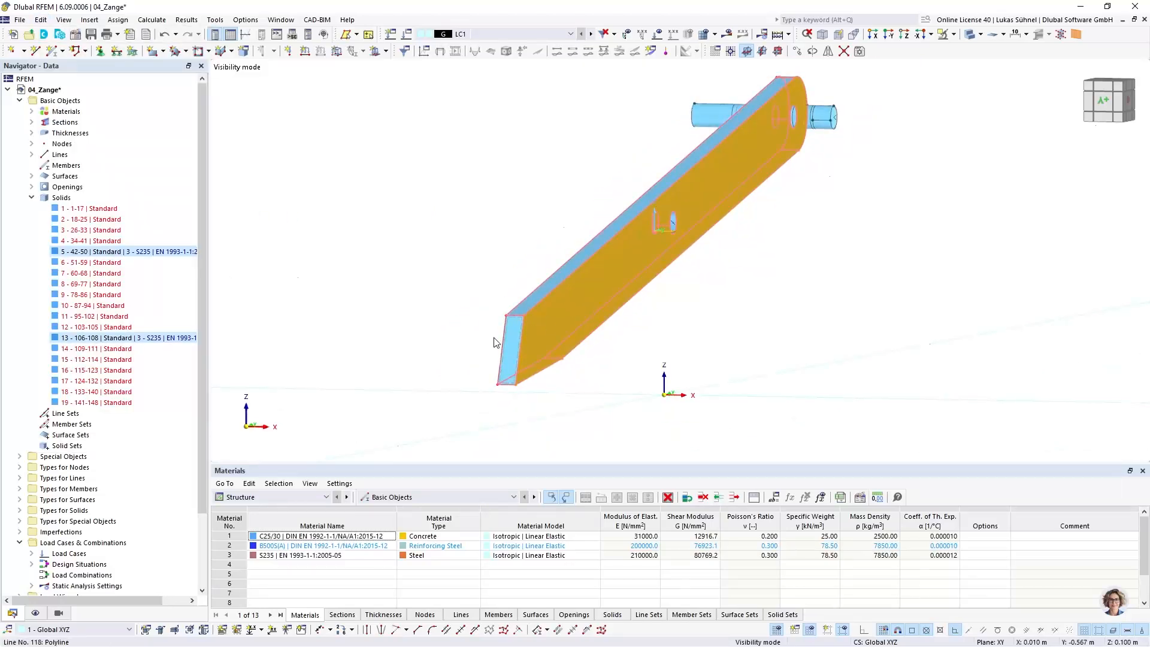
scroll(495, 342, "up", 3)
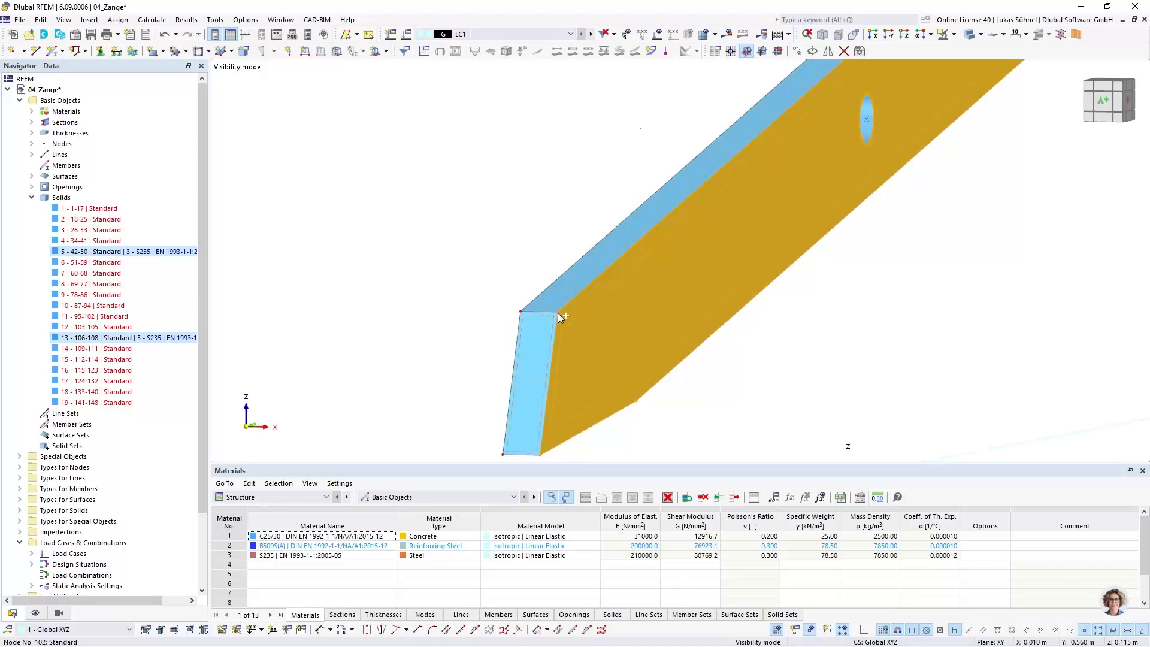
mouse_move(558, 312)
left_mouse_down()
mouse_move(394, 314)
mouse_move(537, 313)
left_mouse_up()
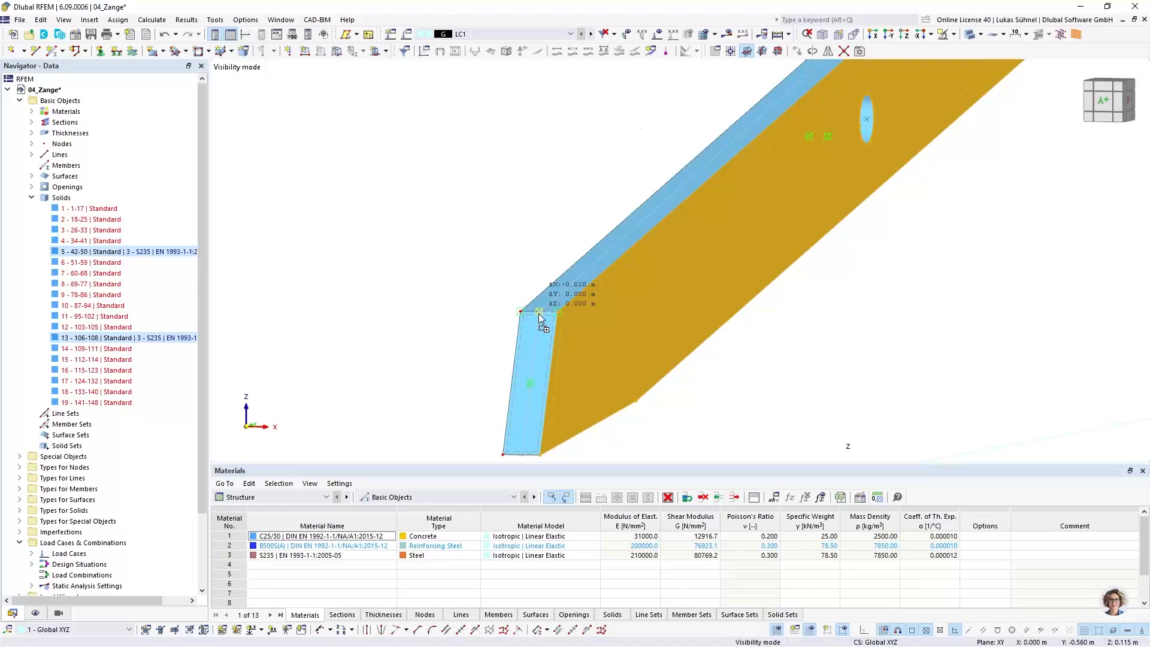
left_click_drag(538, 313, 538, 314)
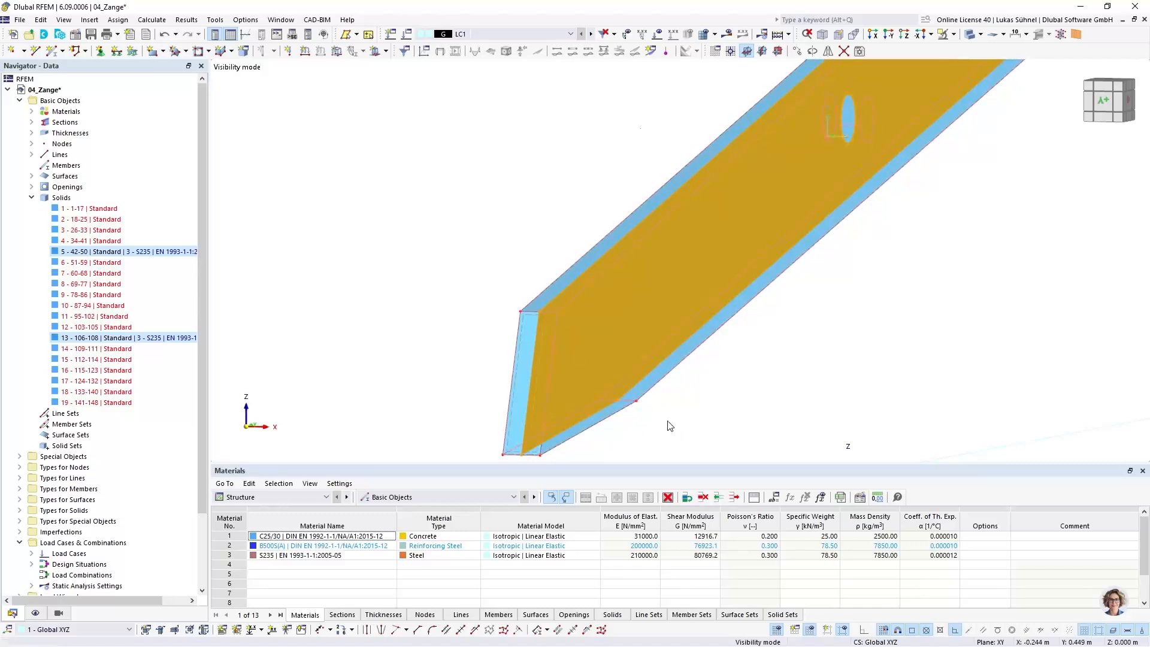
Delete solid 5, the gripper arm, together with its boundary surfaces.
scroll(670, 420, "down", 5)
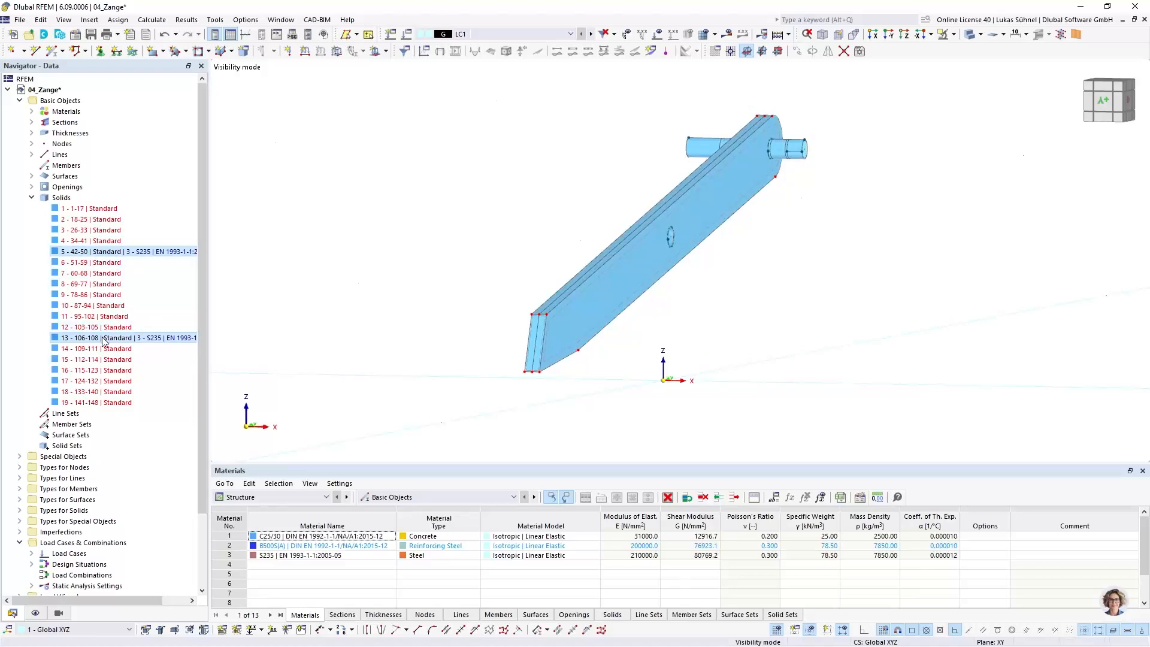
right_click(93, 253)
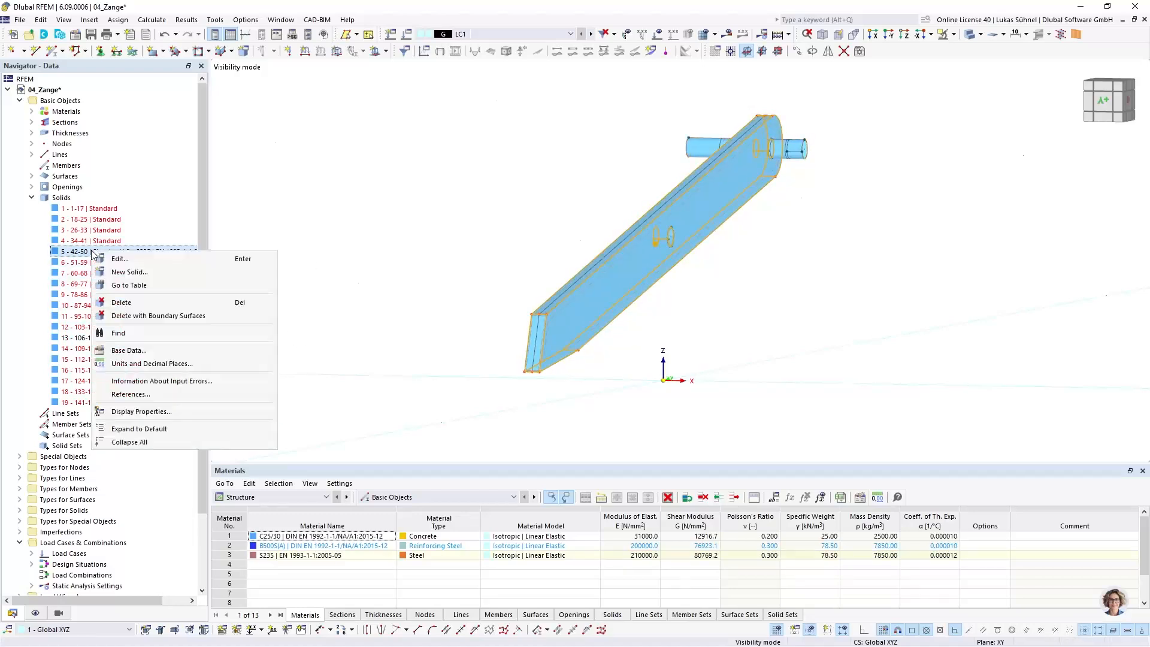
left_click(150, 317)
Set the arm's mid-surface to stiffness type Standard and its thickness material to 3 - S235.
middle_click_drag(713, 301, 617, 308, "ctrl")
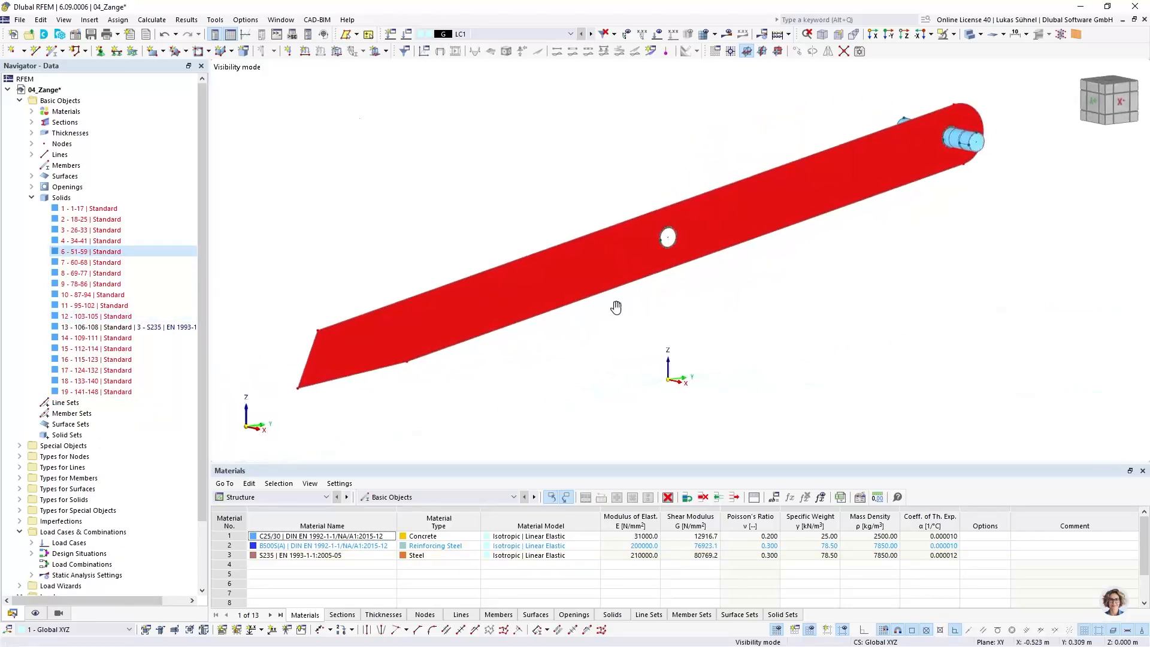
double_click(591, 257)
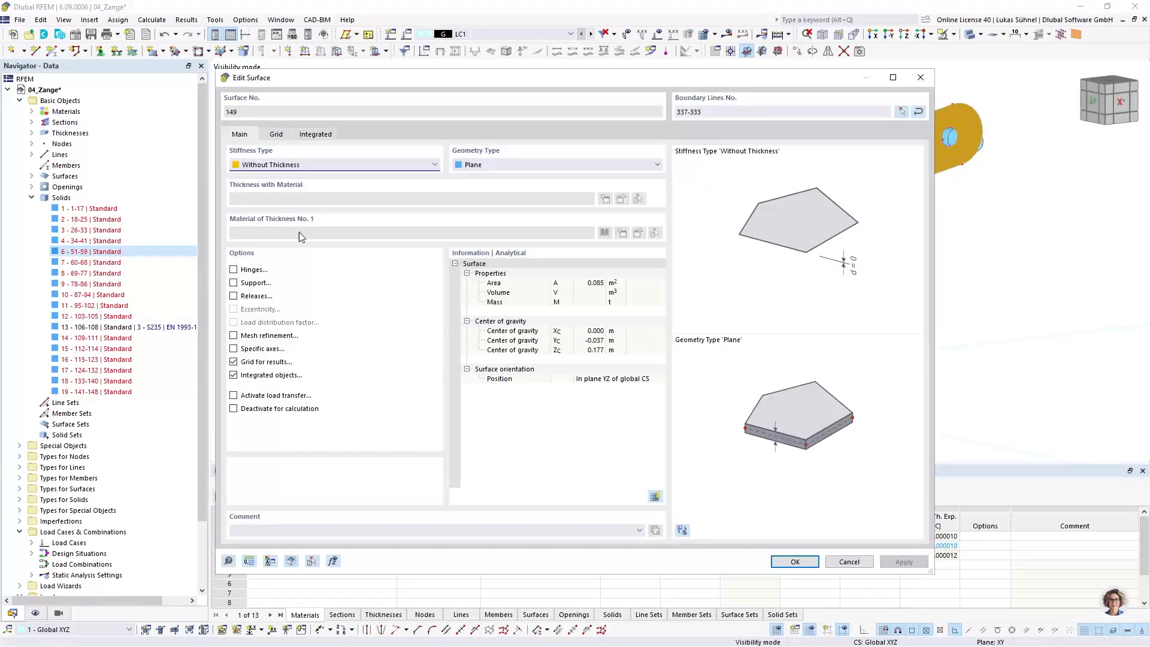
left_click(320, 165)
left_click(273, 182)
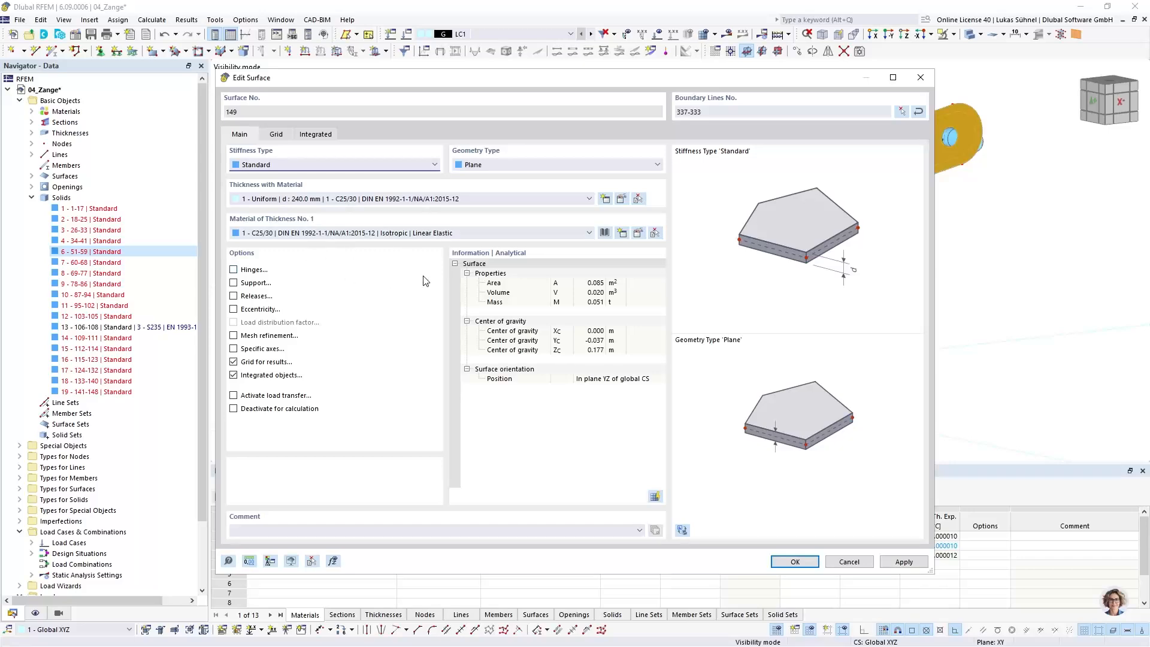
left_click(375, 233)
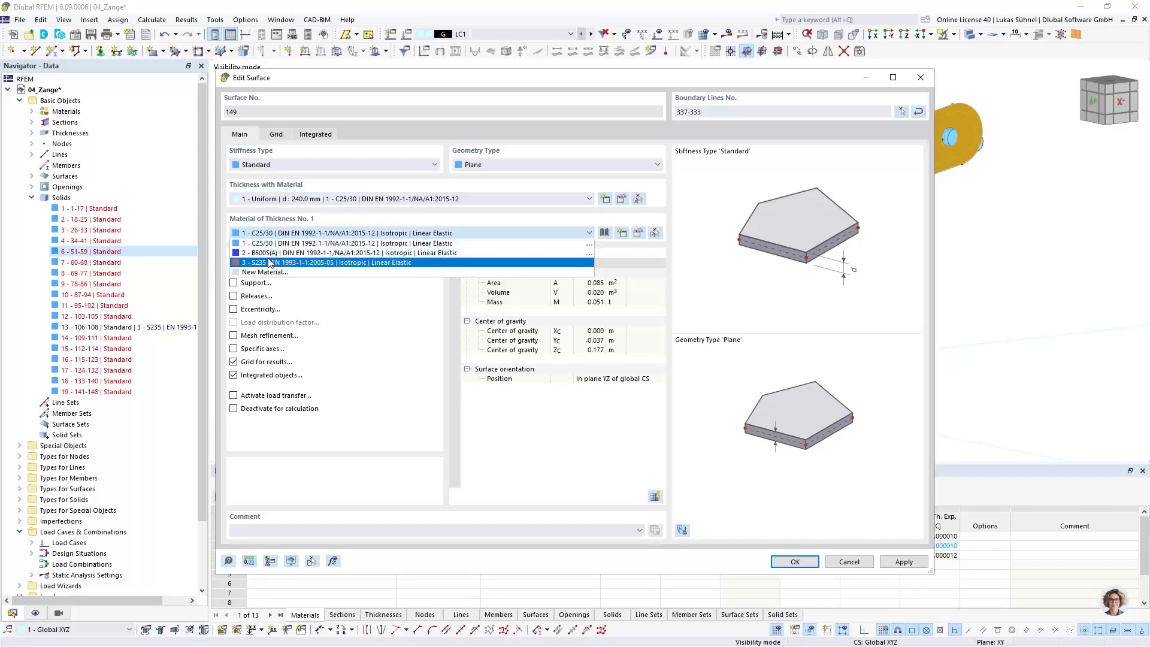
left_click(791, 560)
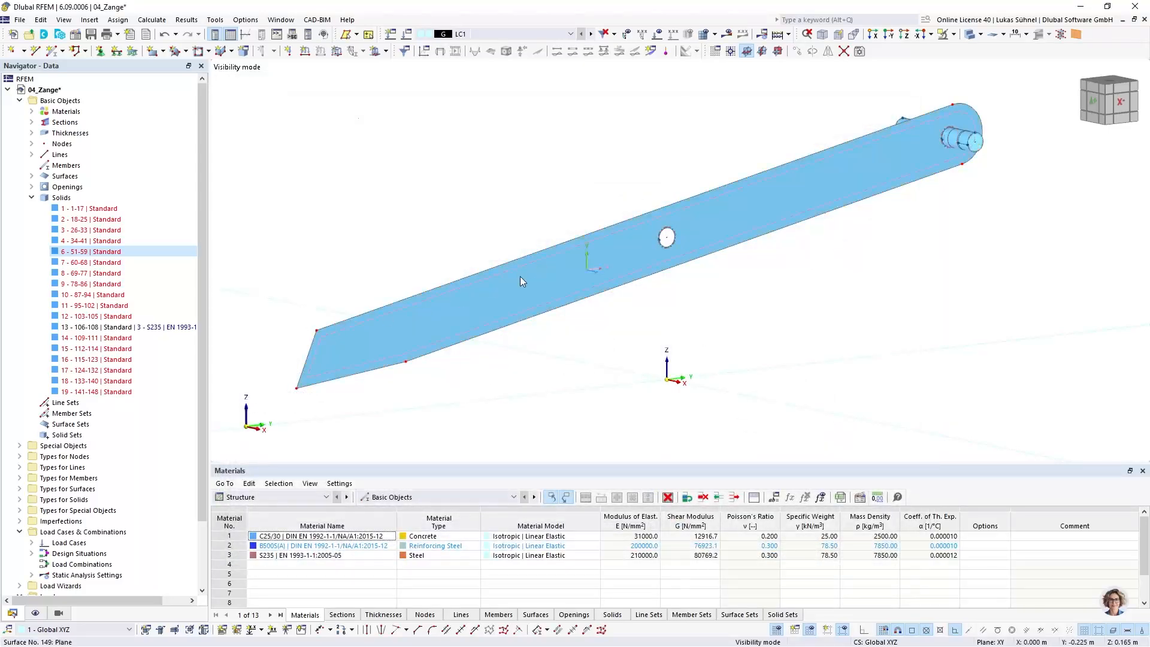
Start a new single beam member and open the standardized steel section library for flat and round bars.
middle_click_drag(834, 257, 567, 364)
scroll(688, 257, "up", 5)
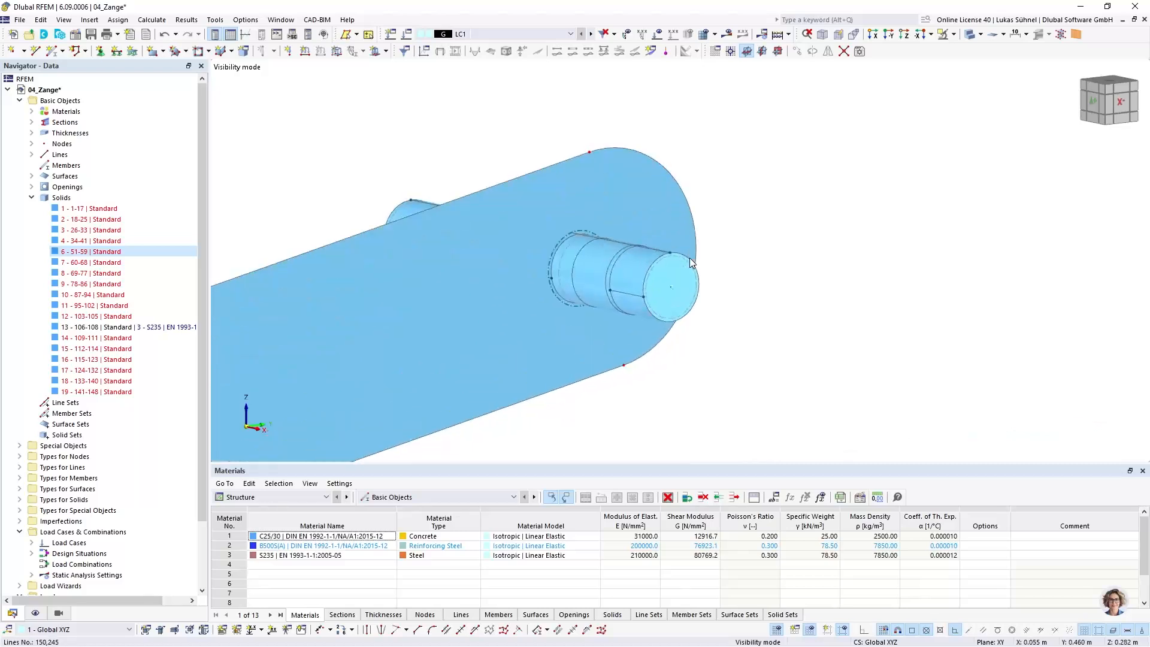
scroll(717, 298, "down", 3)
middle_click_drag(720, 291, 742, 329, "ctrl")
scroll(658, 389, "down", 6)
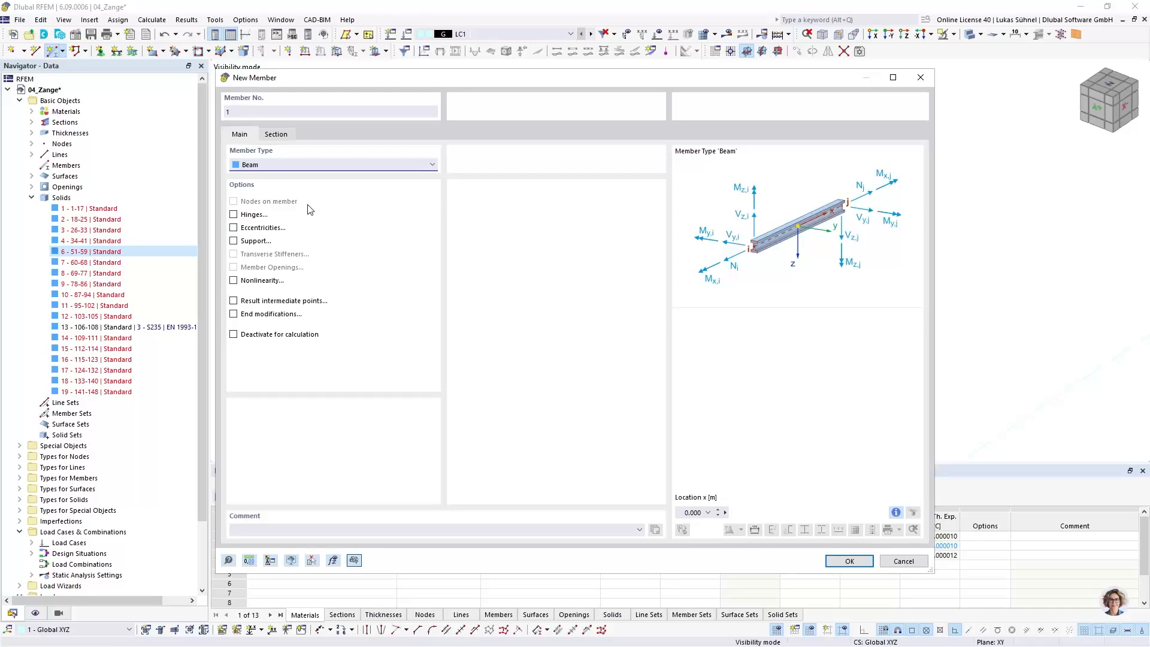
left_click(275, 135)
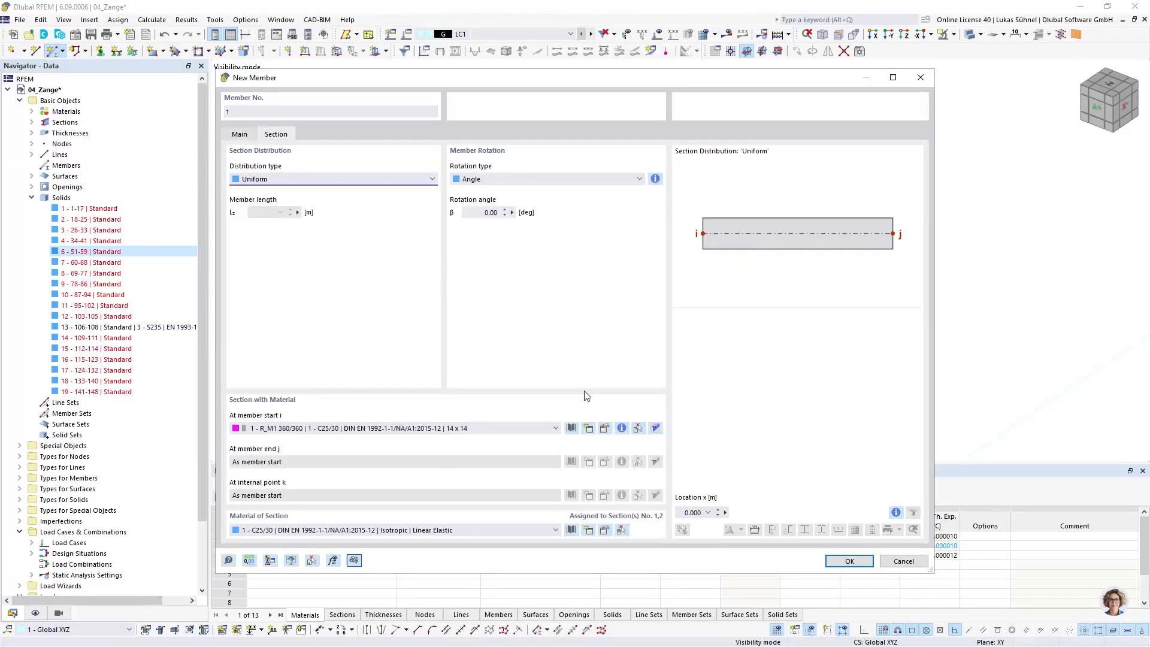
left_click(572, 429)
left_click(323, 209)
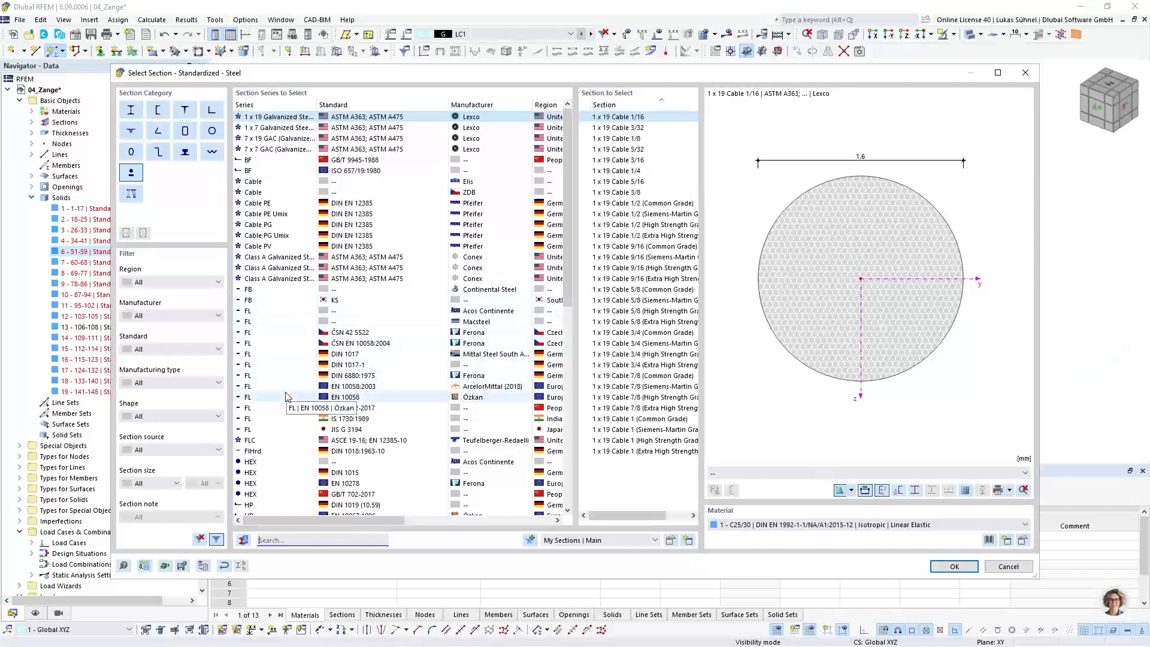
Give the new member the round bar section R 25 with material 3 - S235.
scroll(292, 400, "down", 7)
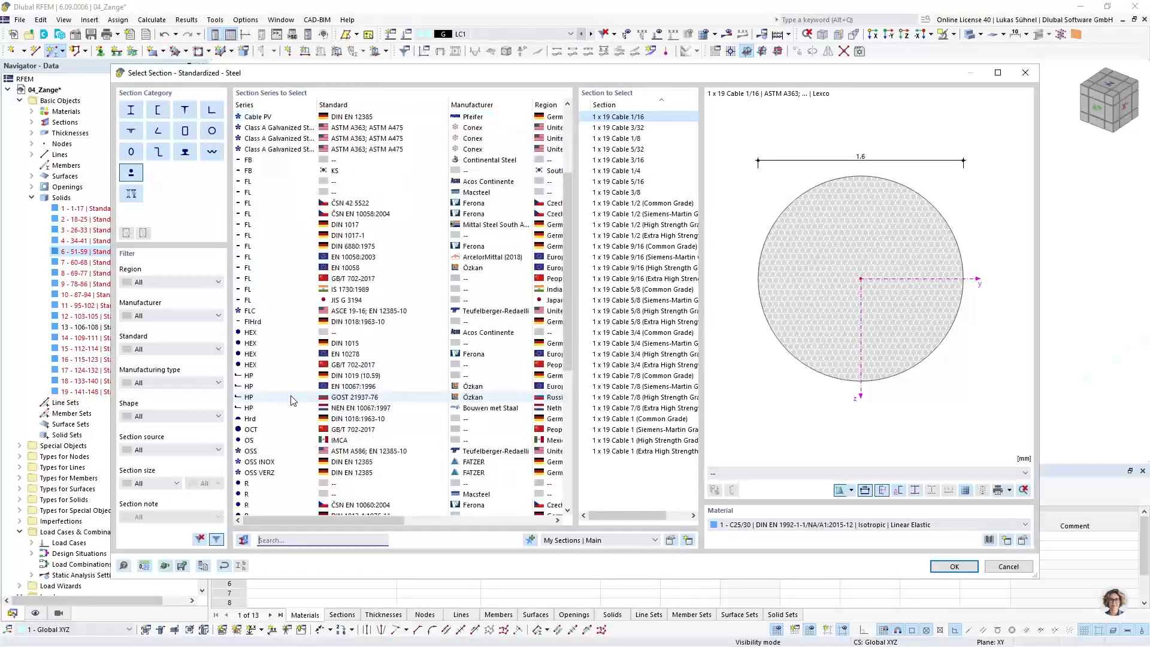
left_click(292, 387)
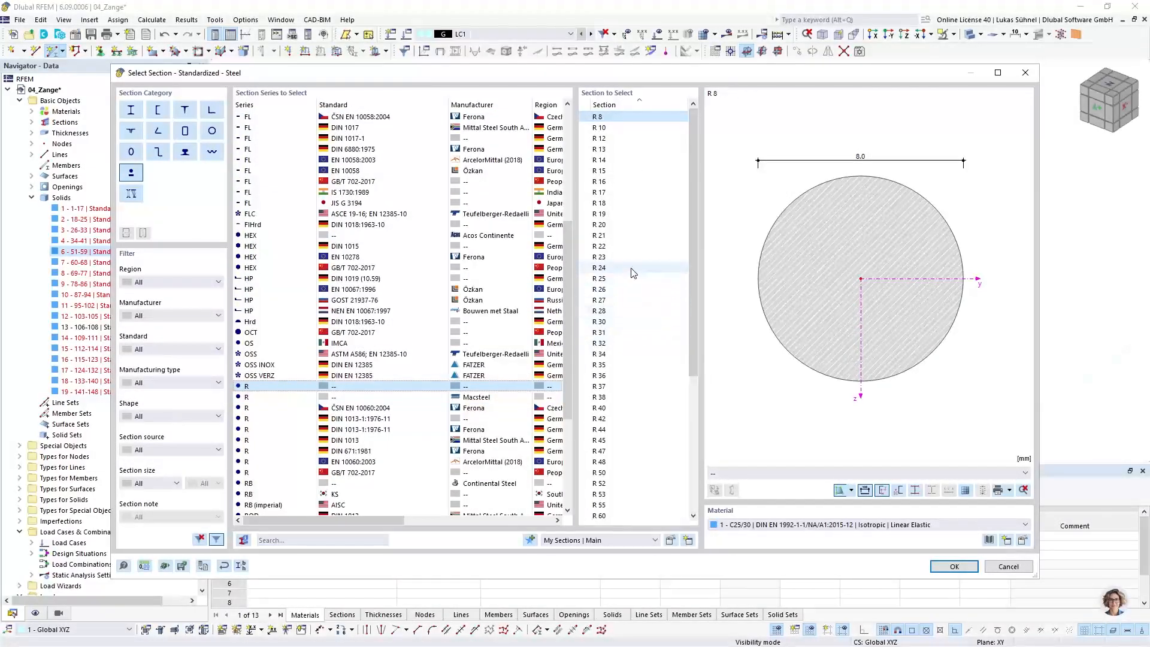
left_click(617, 279)
left_click(842, 525)
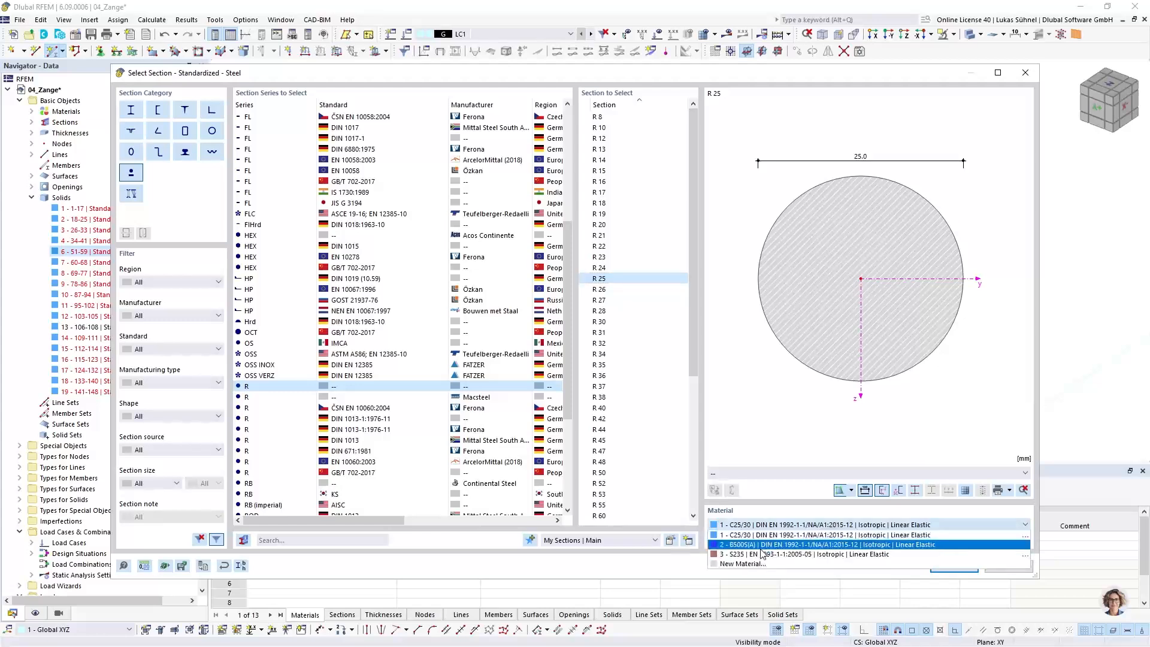
left_click(842, 558)
left_click(954, 567)
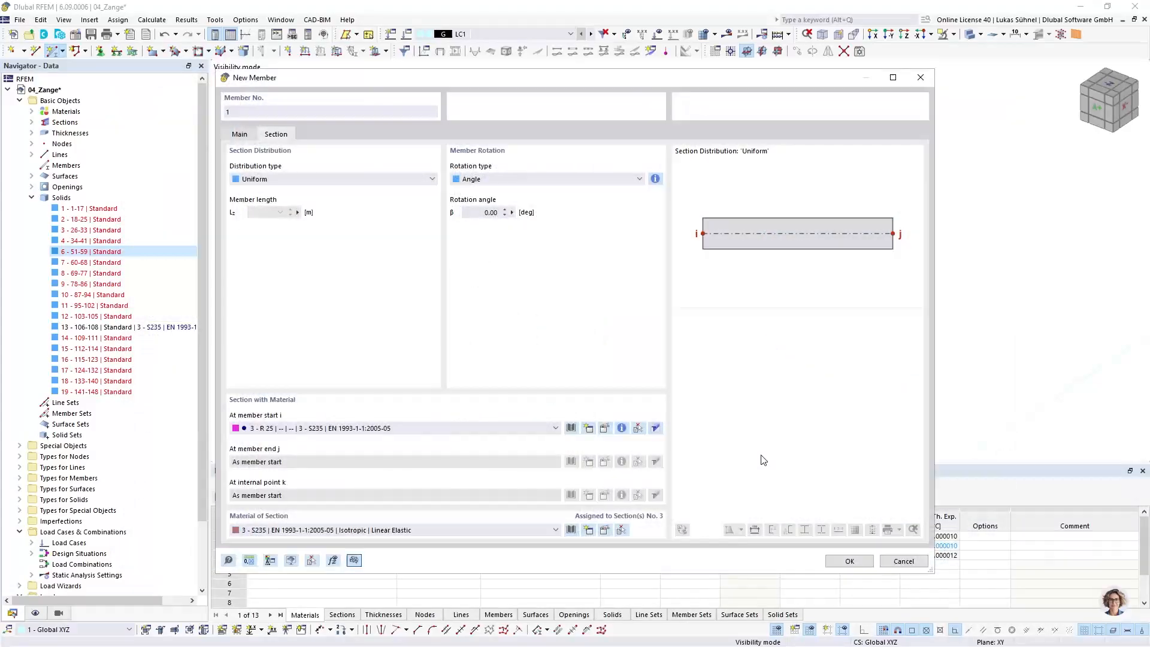
left_click(850, 560)
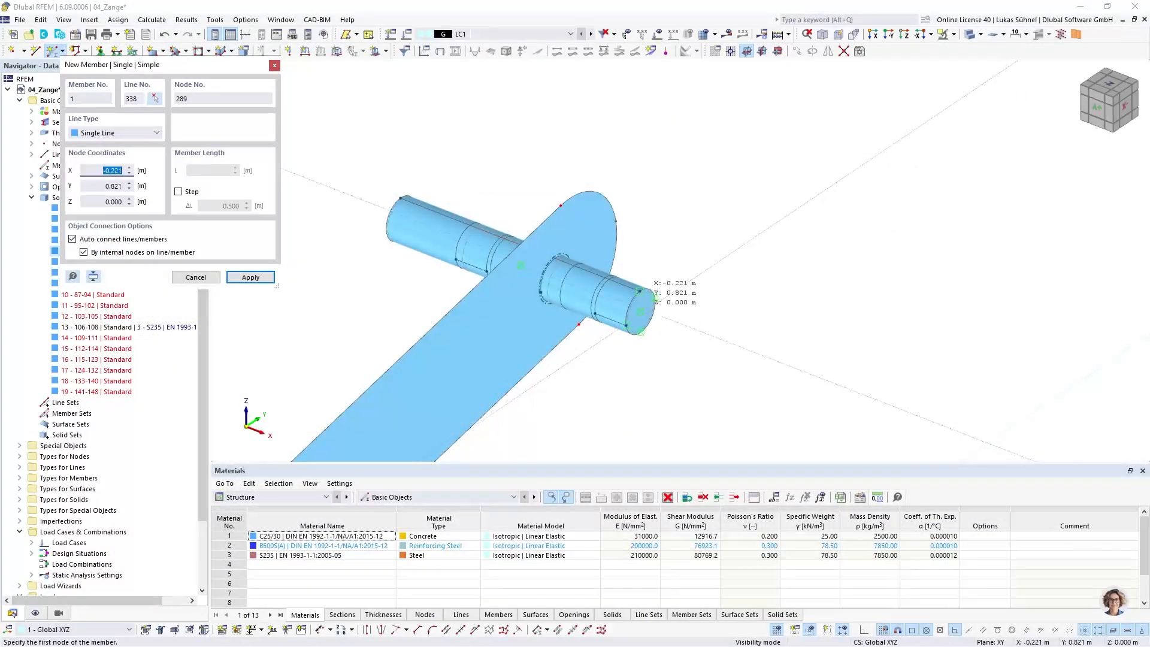
Place the member along the pin's axis, from the centre of one end circle to the centre of the opposite one.
scroll(655, 297, "up", 4)
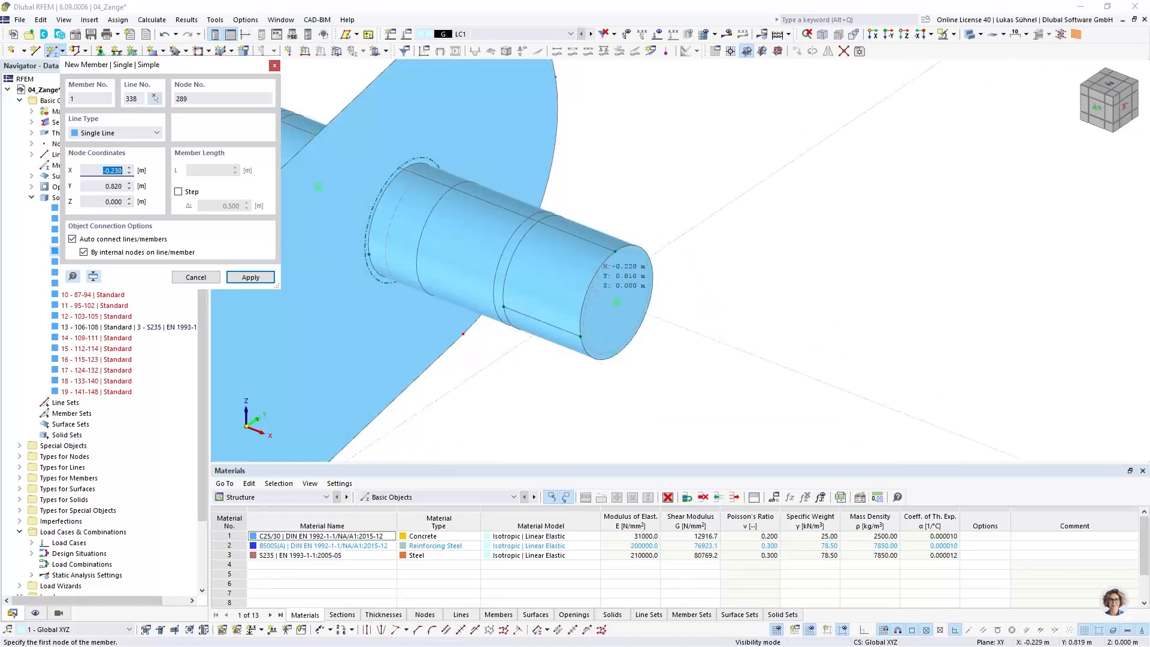
left_click(616, 302)
scroll(705, 368, "down", 4)
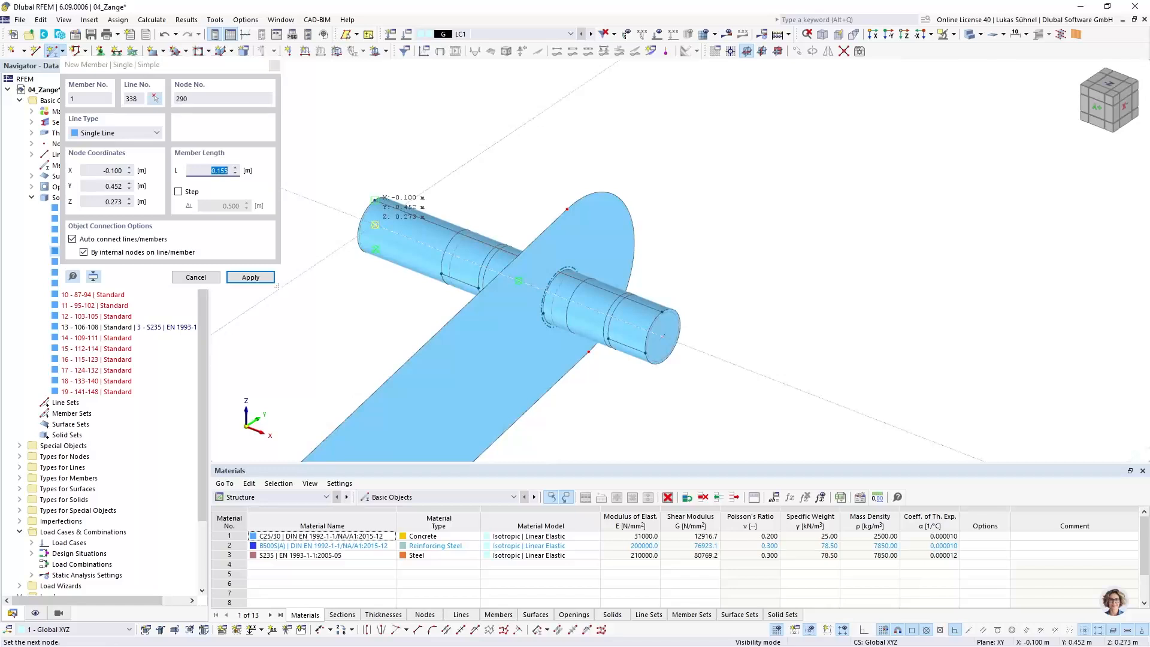
left_click(375, 224)
right_click(749, 230)
Delete solid 13, the pin, together with its boundary surfaces.
middle_click_drag(627, 331, 223, 313, "ctrl")
left_click(102, 330)
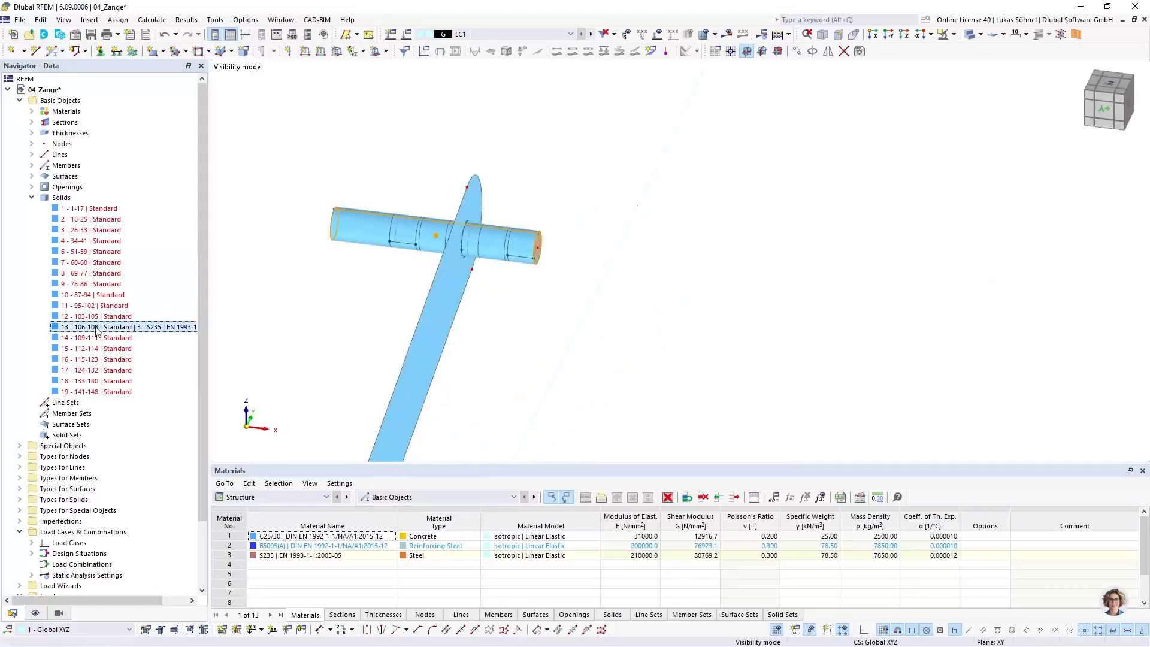
right_click(99, 328)
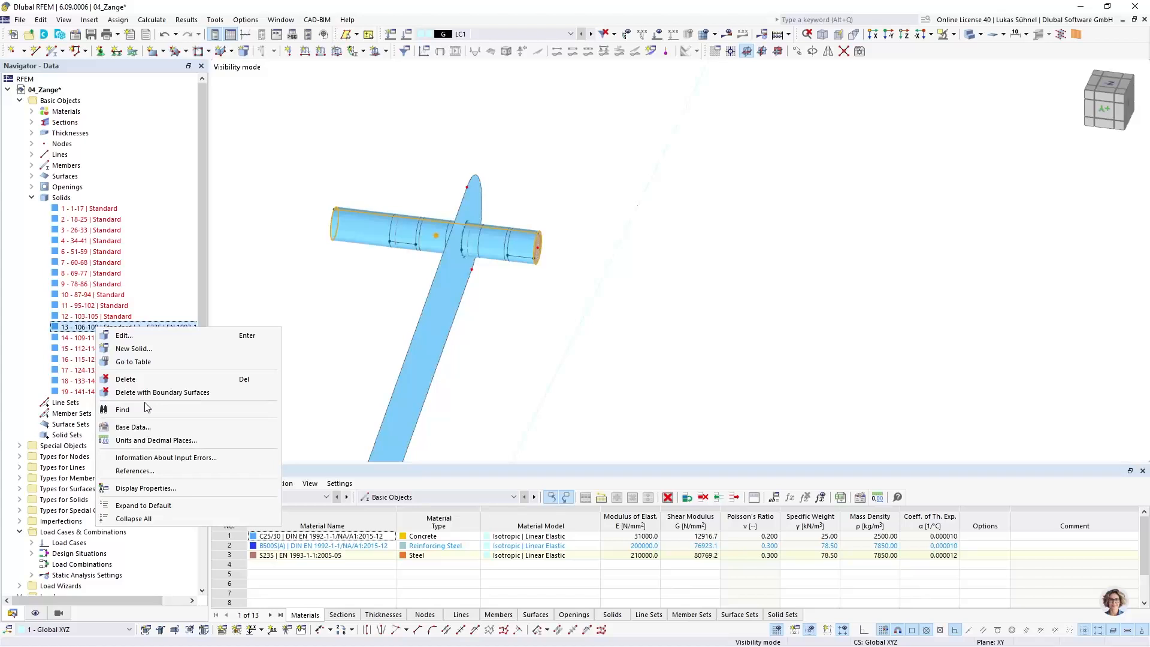
left_click(150, 392)
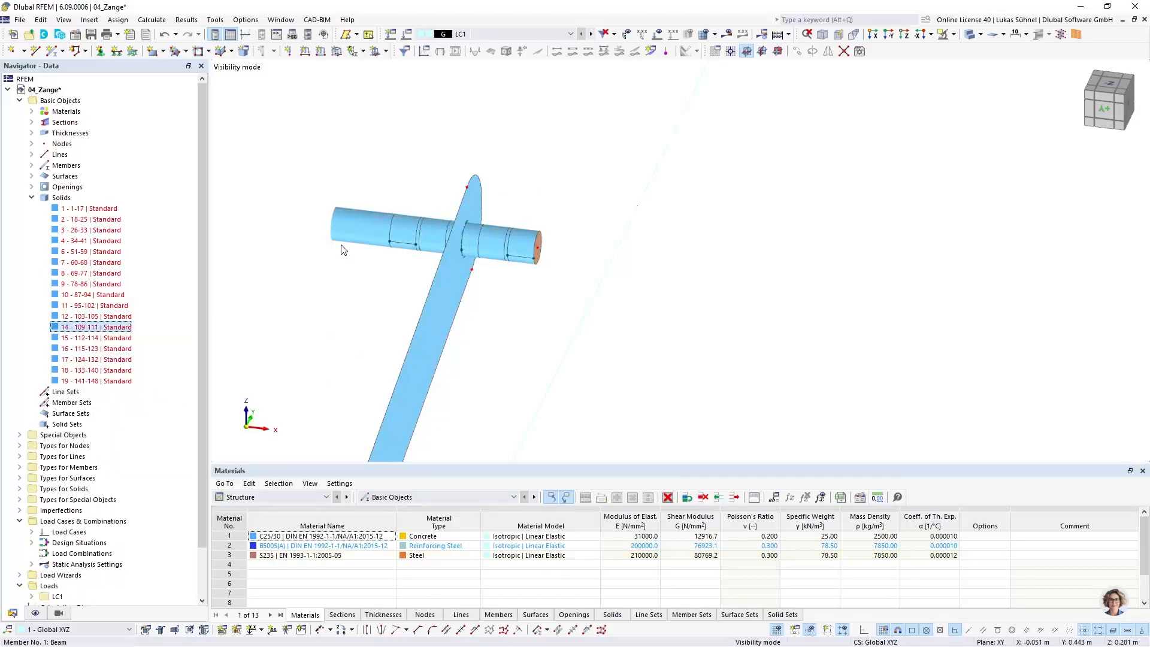
Display the model as wireframe and delete the leftover pin and ring lines on both sides of the arm.
middle_click_drag(383, 253, 352, 240)
left_click(969, 35)
left_click(969, 35)
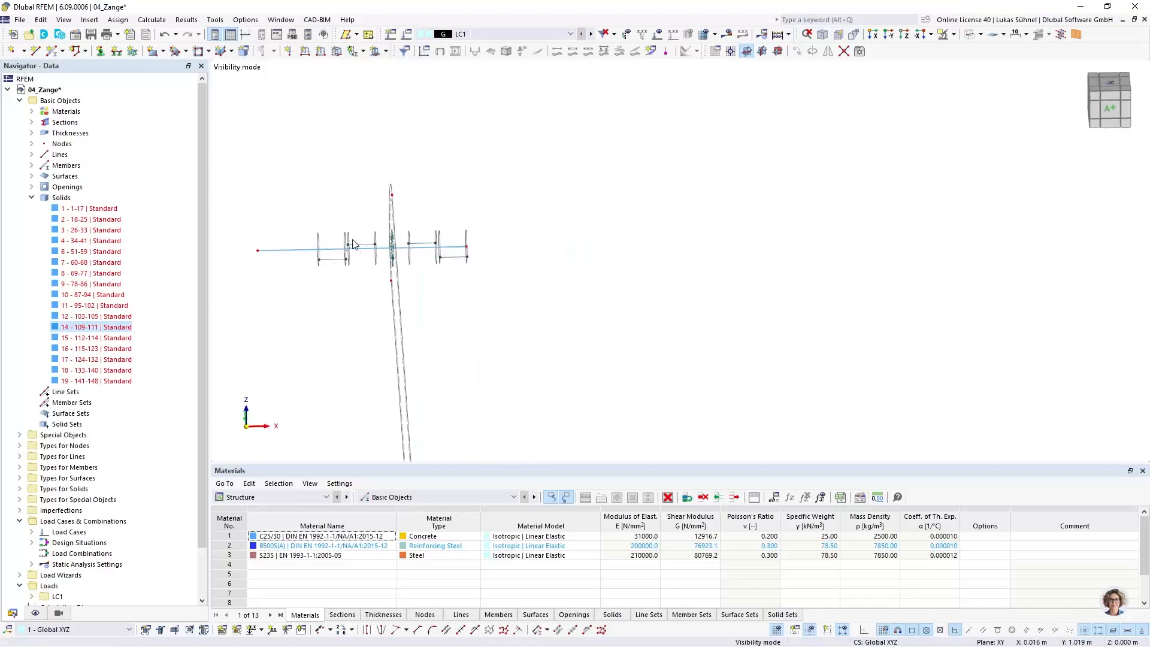
left_click_drag(310, 235, 381, 293)
key("Delete")
left_click_drag(403, 220, 456, 293)
key("Delete")
Delete the remaining circle line at the pin member's end and switch the model display back to solid.
scroll(470, 257, "up", 2)
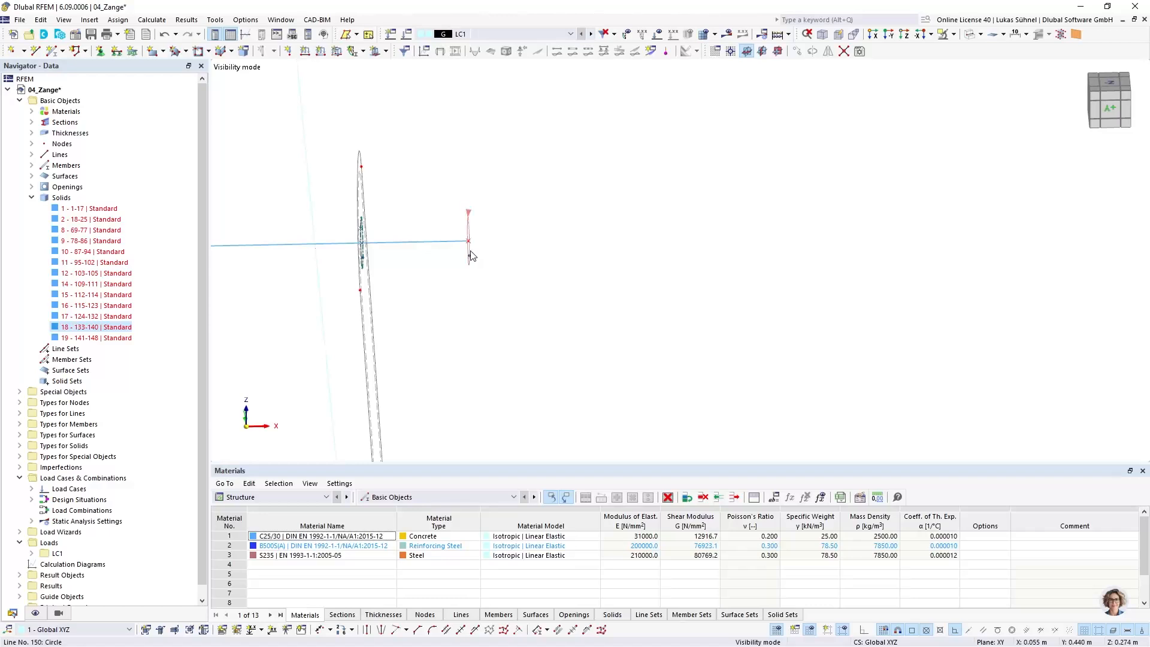
left_click(469, 252)
key("Delete")
middle_click_drag(564, 245, 620, 207)
left_click(965, 34)
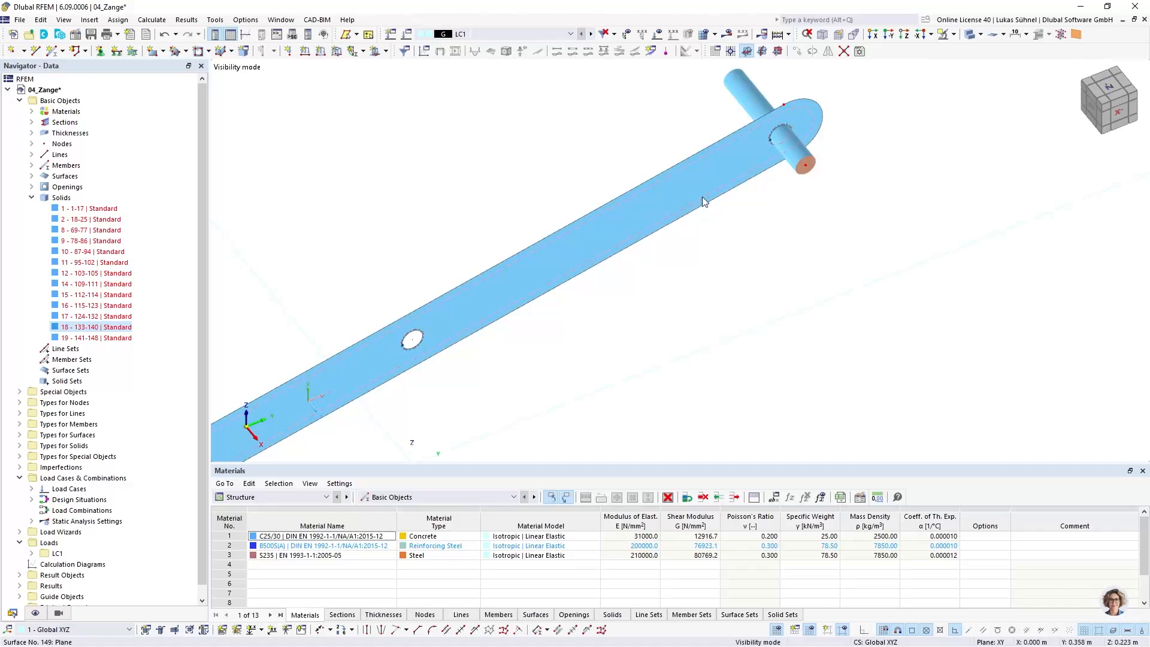
Display the arm as wireframe and examine the pin member running through the end hole and its section outline.
left_click(975, 36)
left_click(975, 37)
middle_click_drag(892, 140, 832, 273)
middle_click_drag(833, 272, 782, 172, "ctrl")
middle_click_drag(775, 287, 745, 210)
scroll(690, 263, "up", 3)
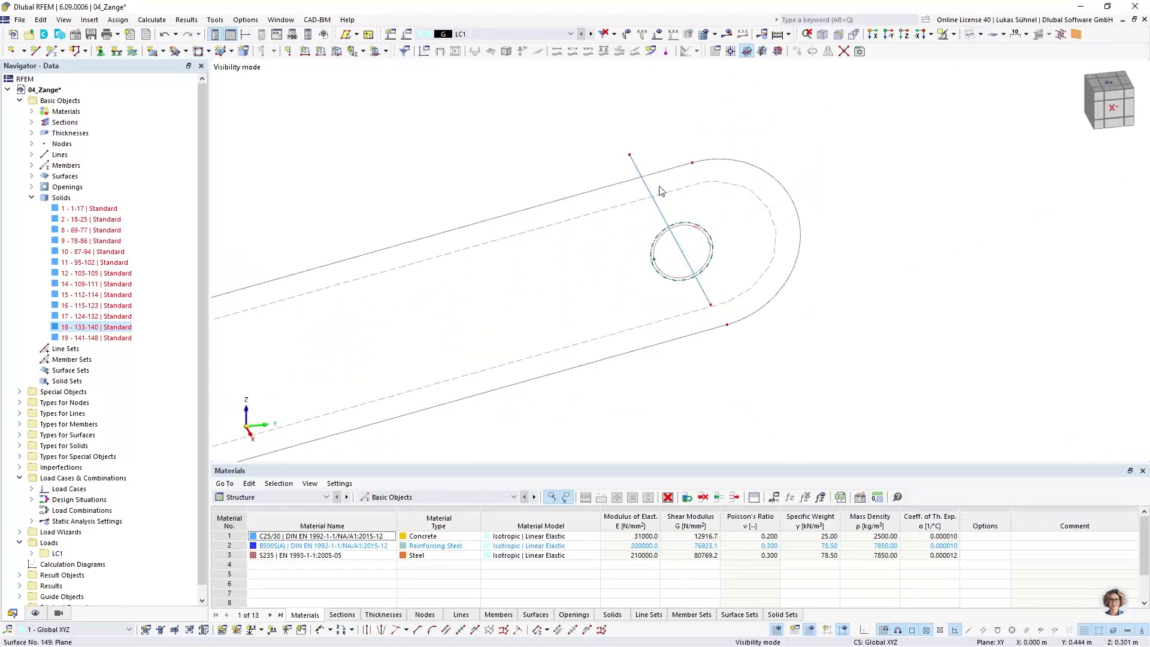
left_click(696, 279)
scroll(695, 279, "up", 2)
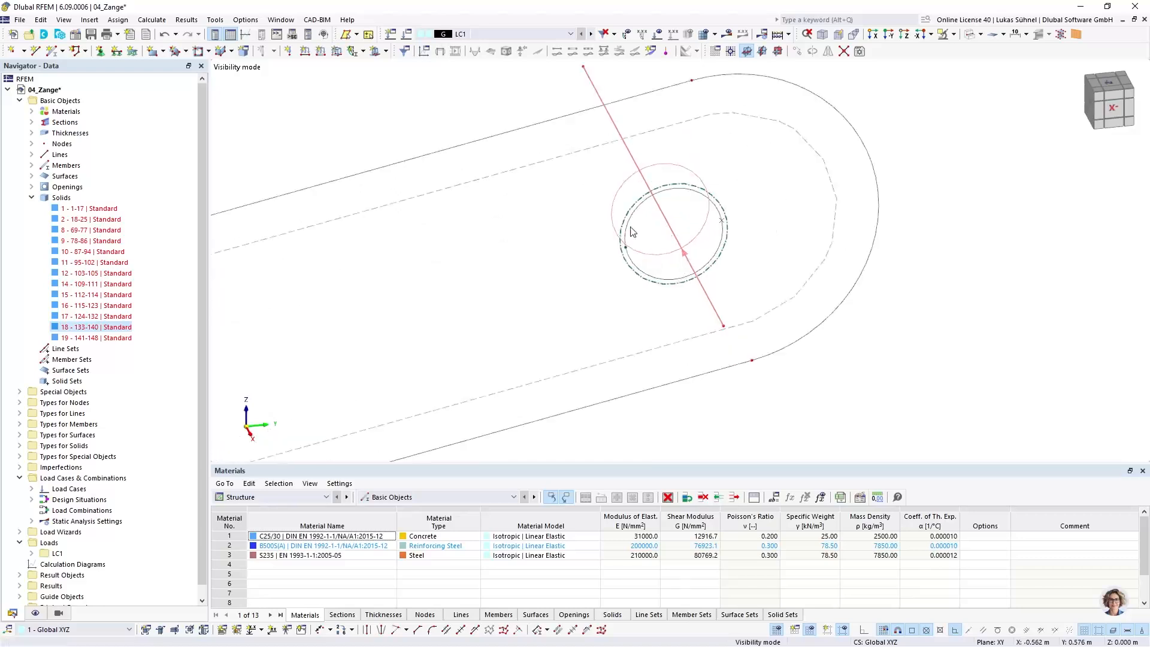
key("Escape")
left_click(677, 234)
scroll(724, 286, "down", 5)
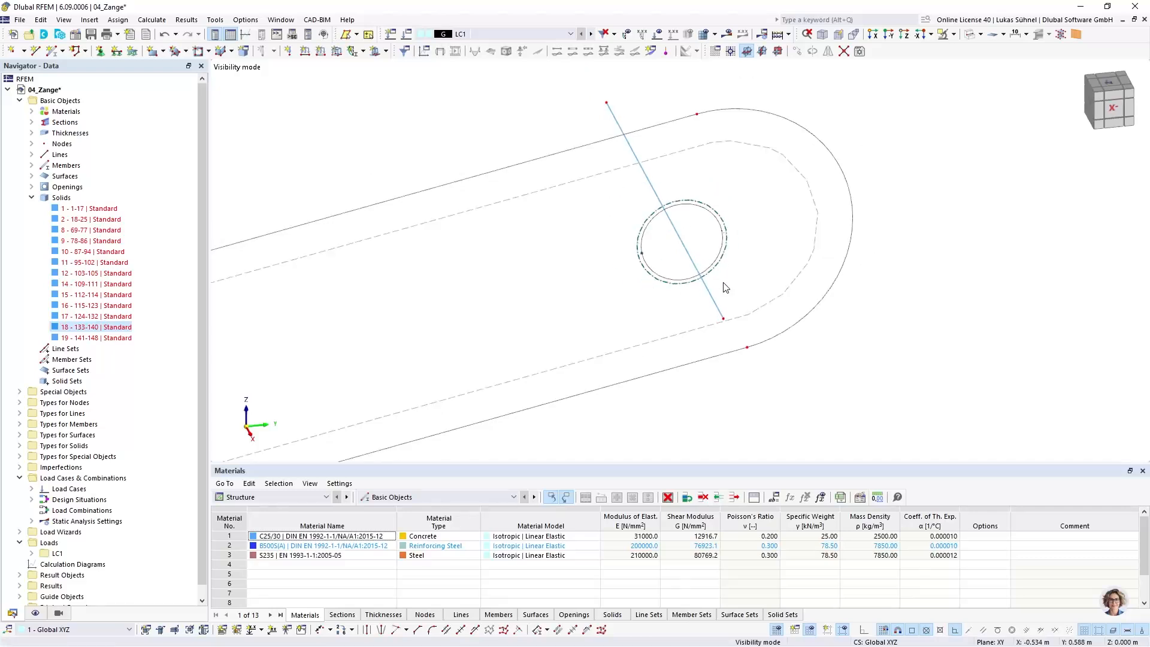
Cancel the visibility mode to show the whole gripper and return the model to solid display.
left_click(955, 35)
left_click(974, 141)
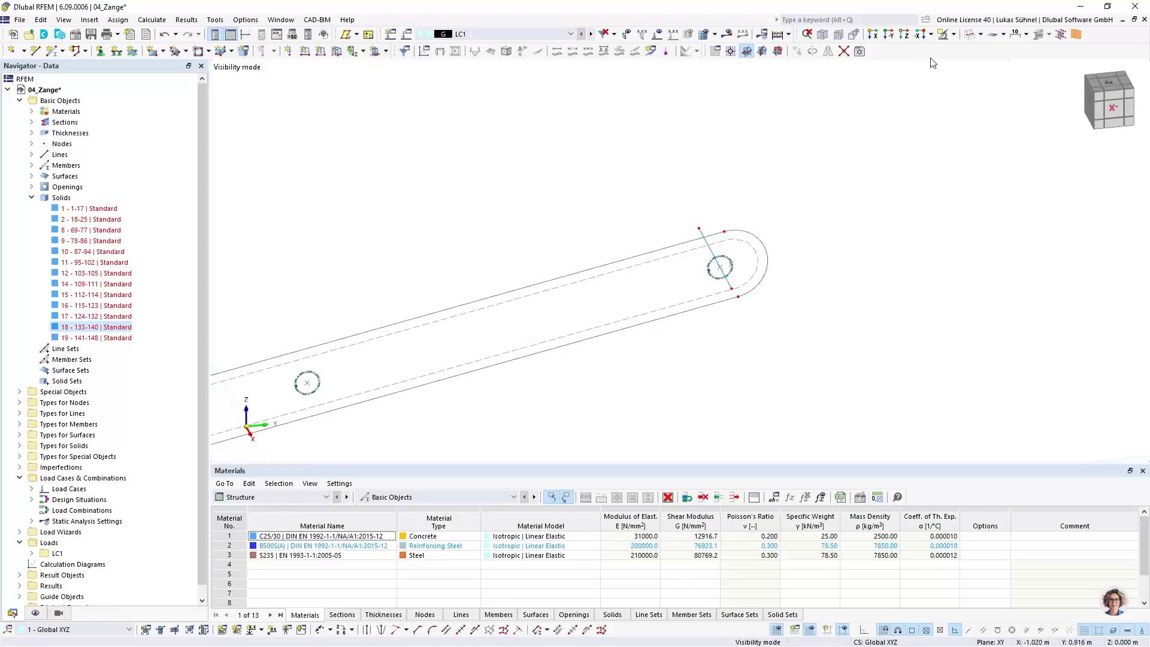
left_click(953, 35)
left_click(971, 142)
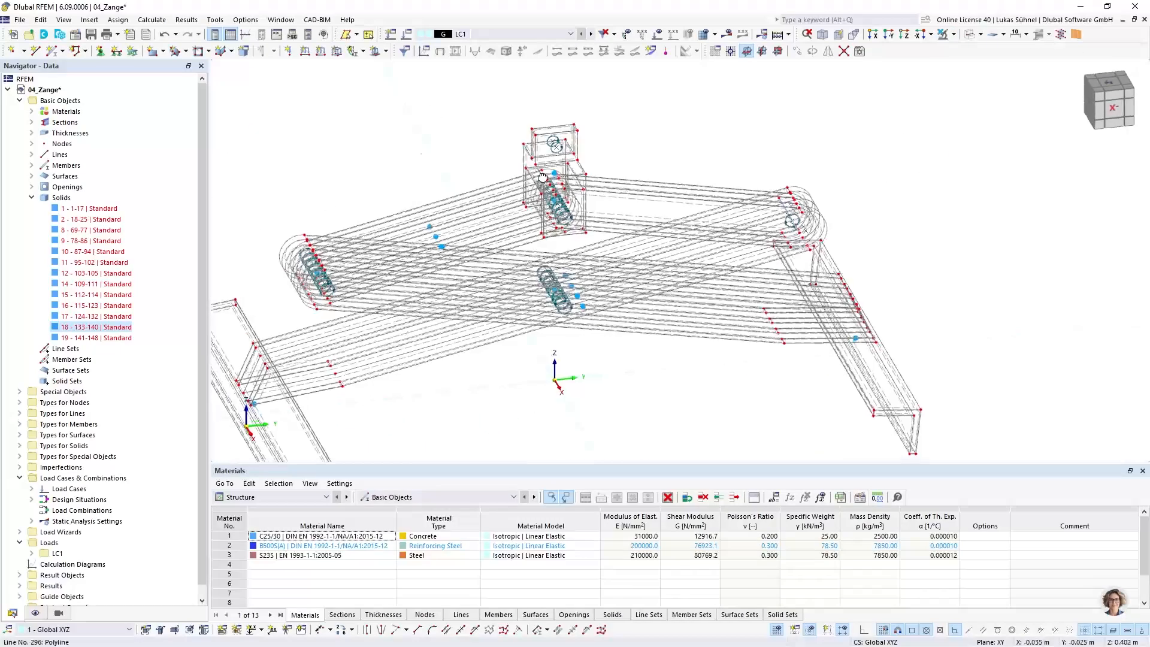
left_click(970, 34)
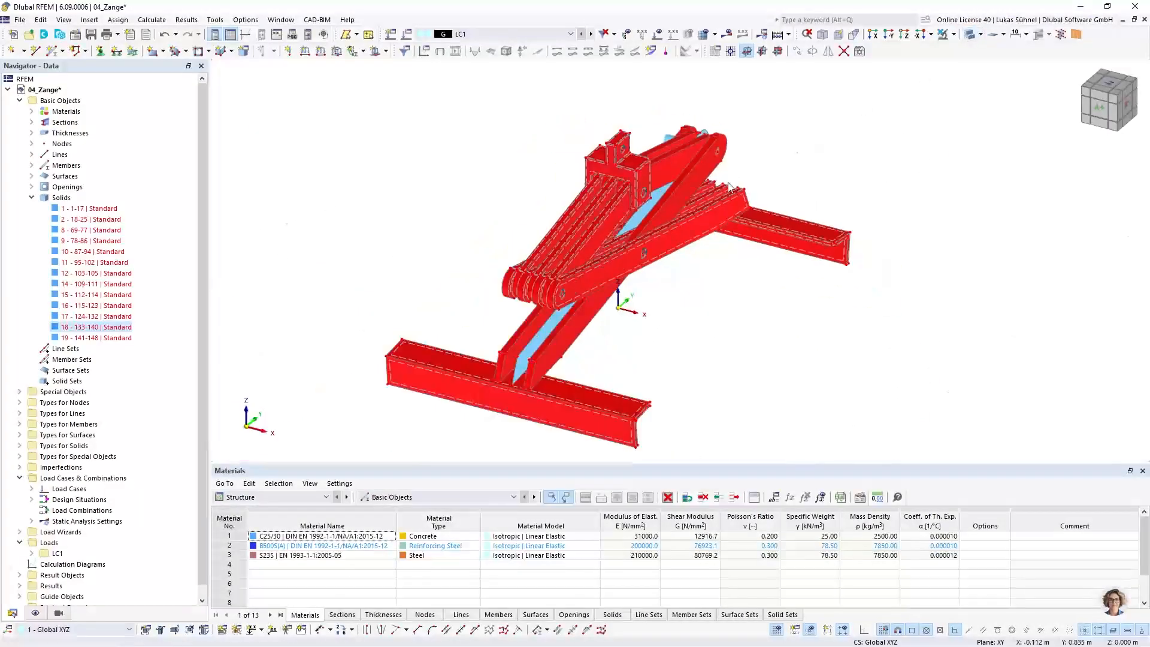
Examine the simplified arm surface between the neighbouring solid arms by highlighting it in the full gripper.
middle_click_drag(687, 265, 727, 207, "ctrl")
scroll(542, 296, "up", 5)
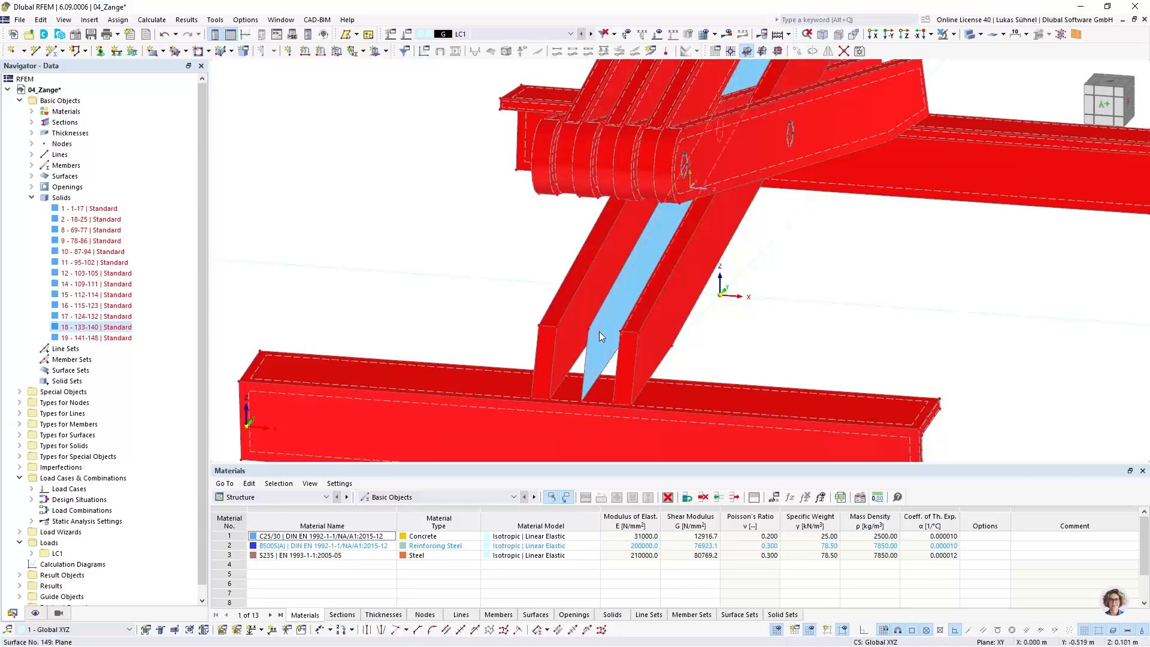
left_click(598, 333)
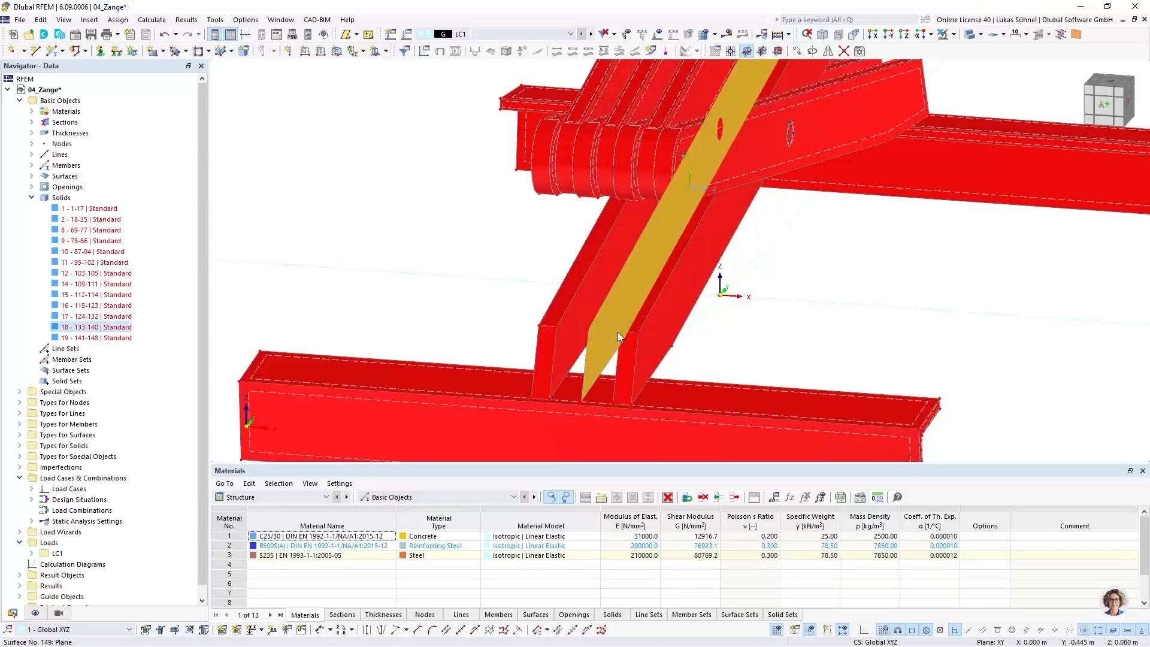
left_click(825, 335)
scroll(734, 328, "down", 3)
middle_click_drag(802, 276, 596, 364)
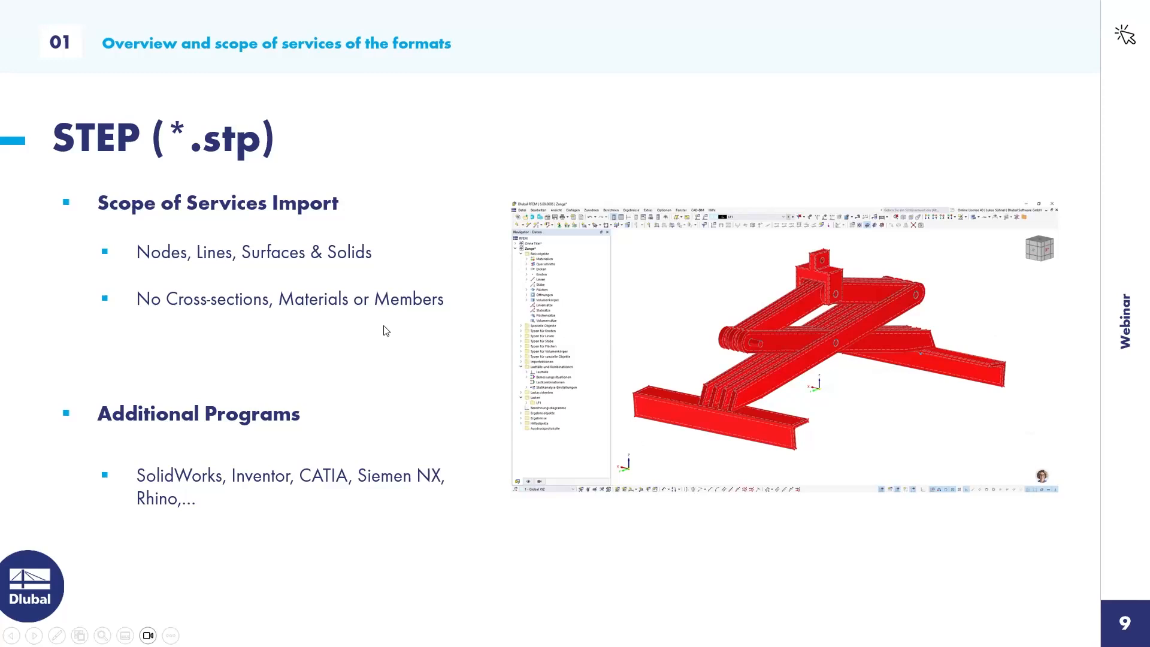
left_click(383, 326)
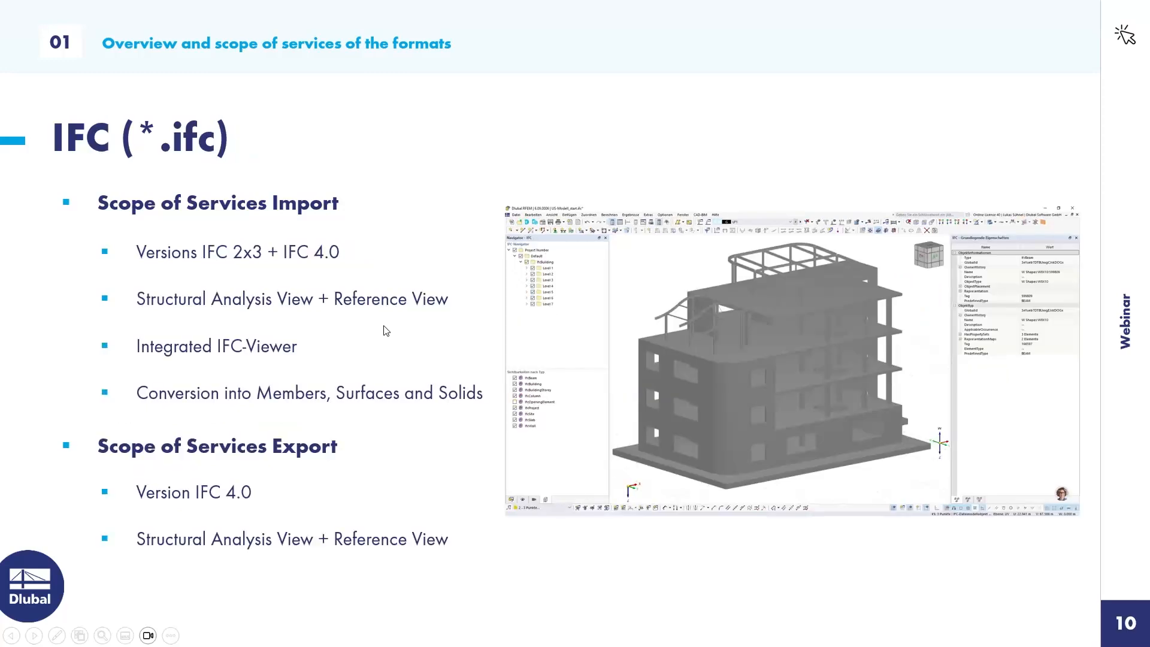
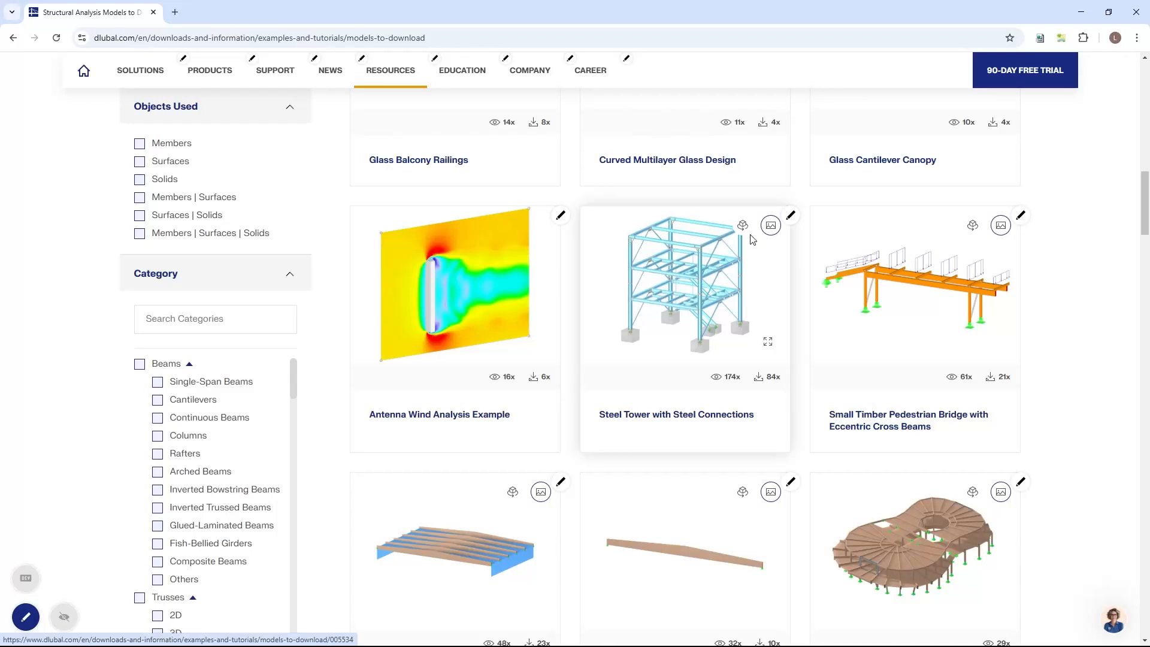
In the browser, examine the 3D preview of Steel Tower with Steel Connections, restore its image and minimise the window.
left_click(743, 227)
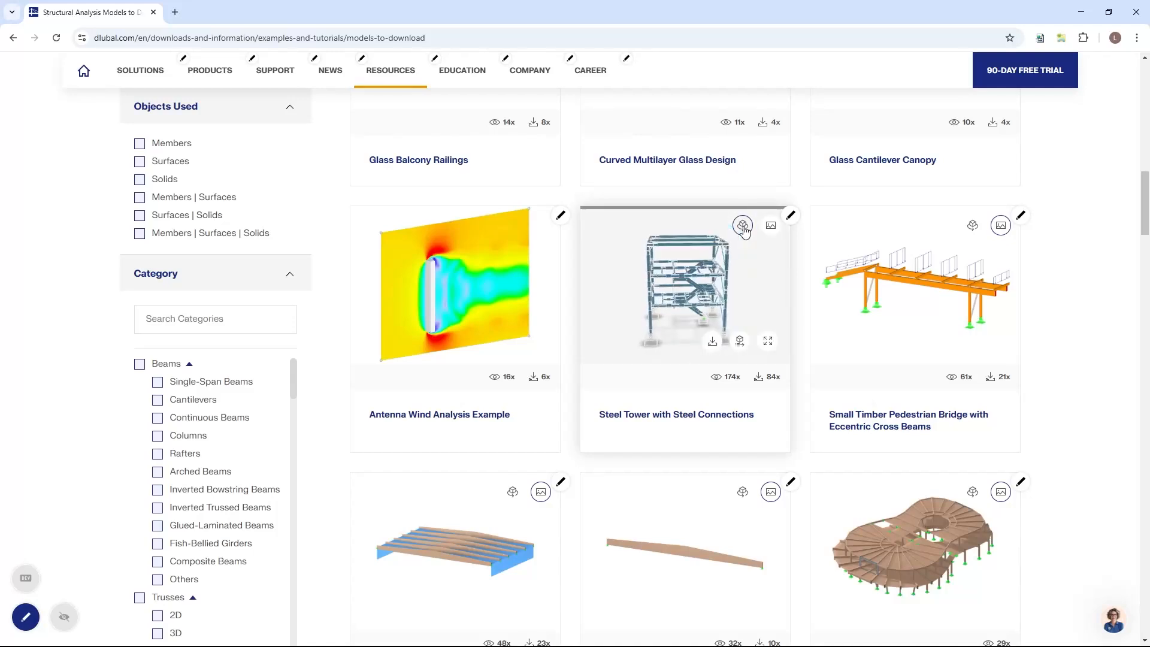
scroll(675, 287, "up", 8)
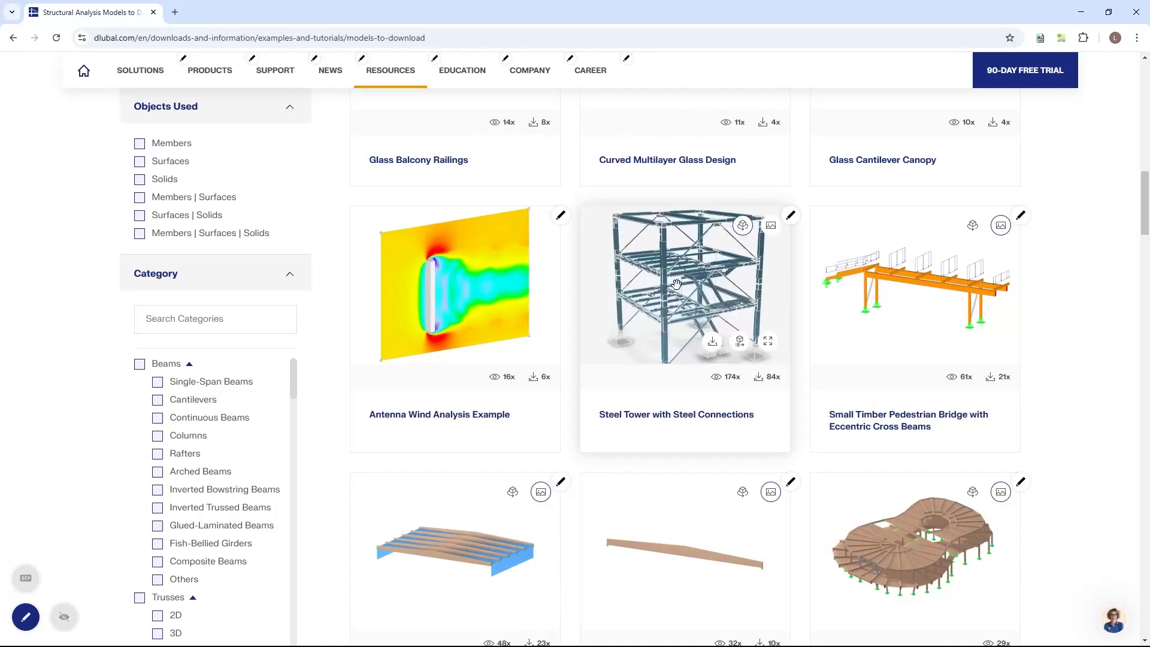
mouse_move(646, 273)
left_mouse_down()
mouse_move(670, 290)
mouse_move(652, 268)
left_mouse_up()
scroll(653, 267, "down", 8)
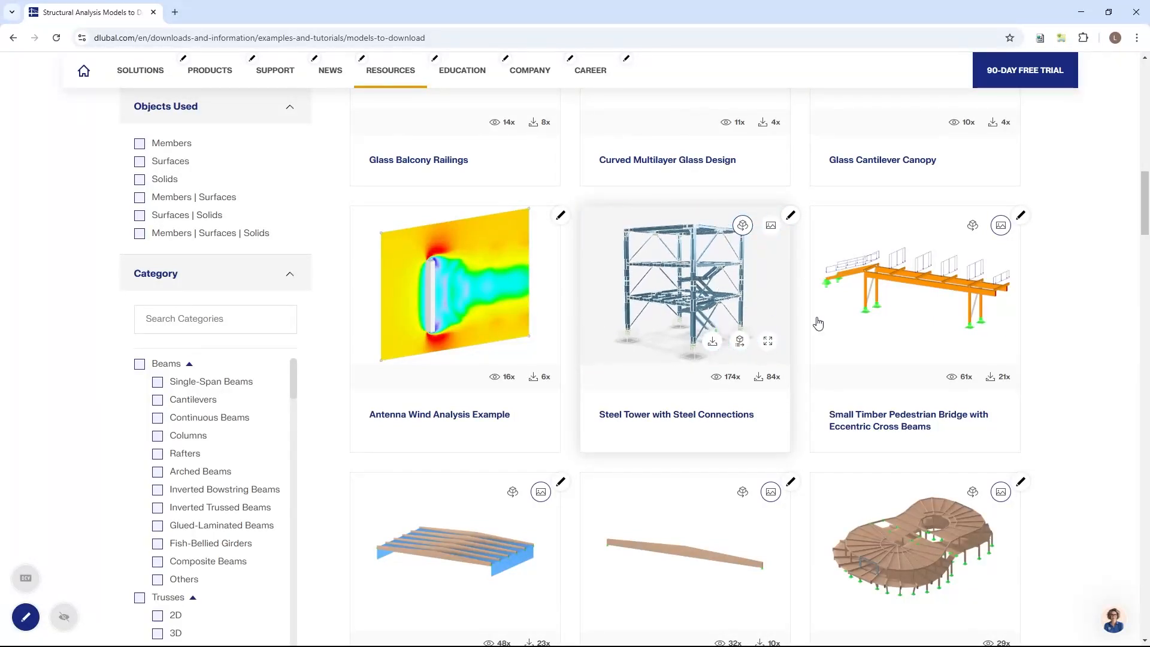
left_click(774, 233)
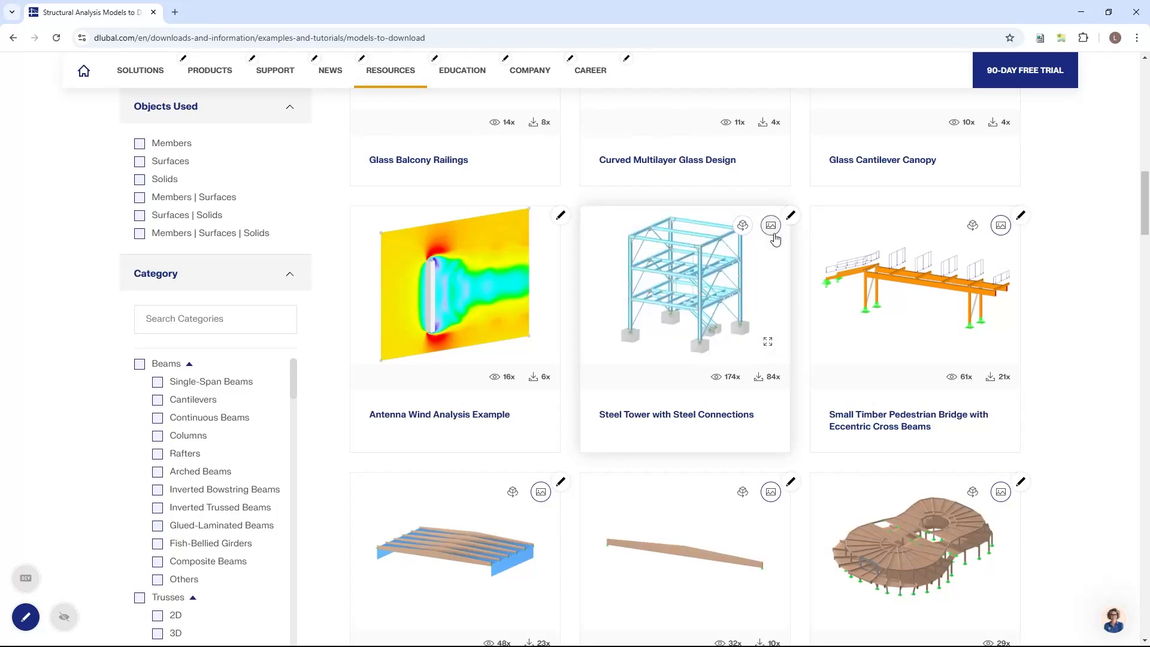
scroll(1027, 423, "down", 3)
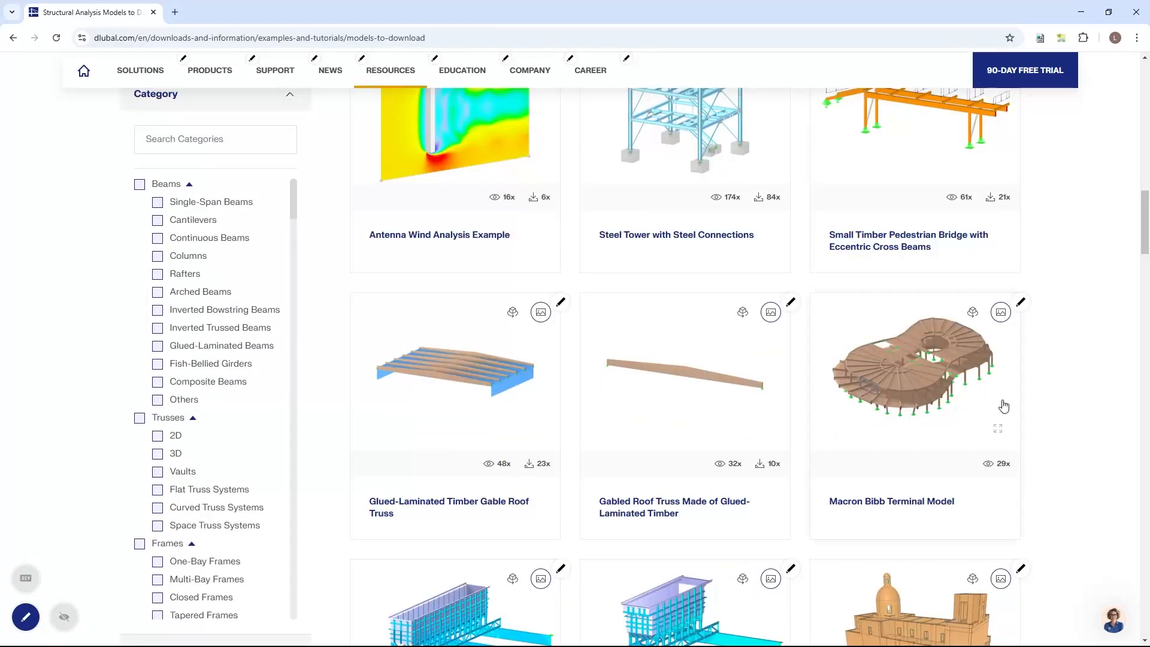
scroll(1004, 403, "up", 5)
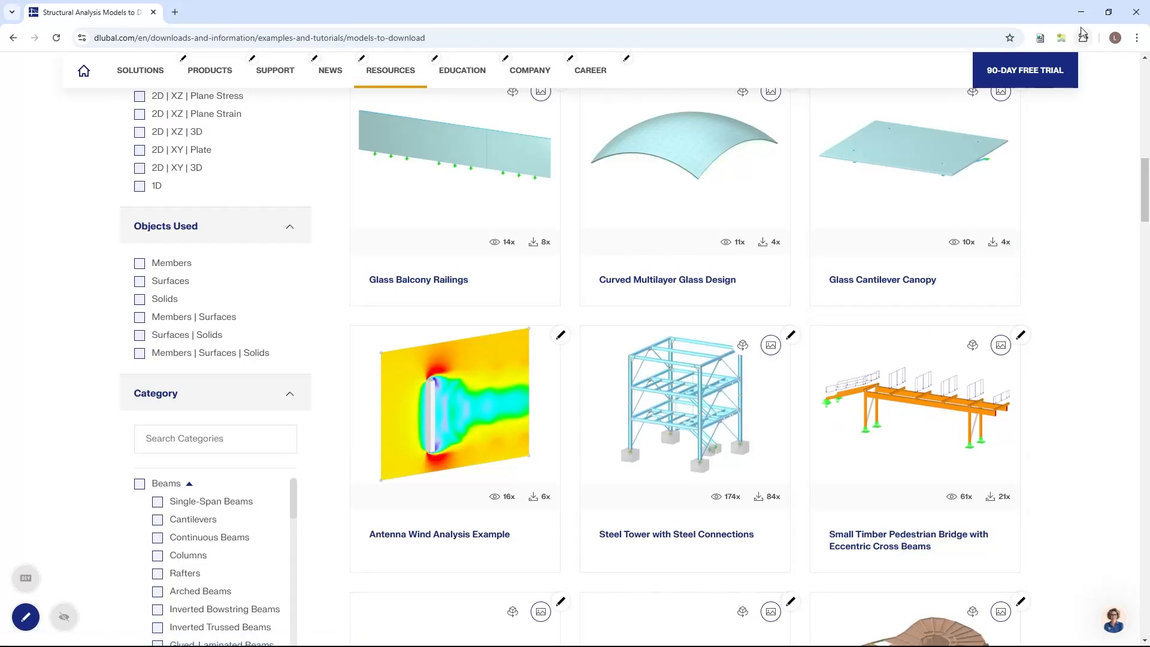
left_click(1081, 13)
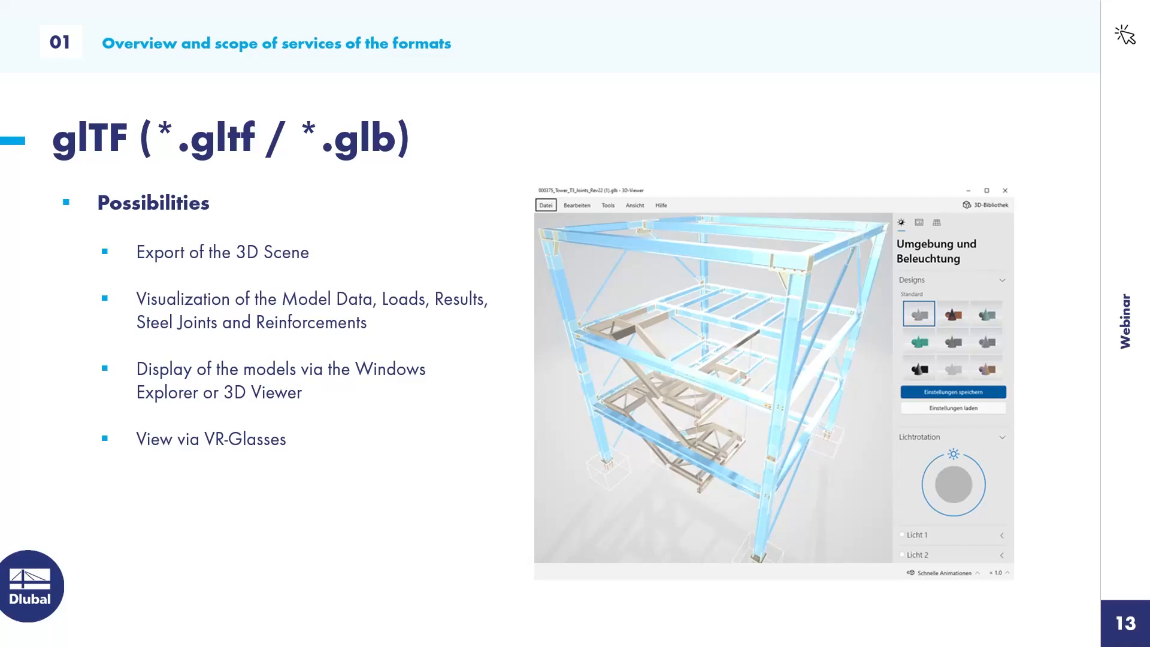
Switch to RFEM and close the 04_Zange model without saving its changes.
key("alt+Tab")
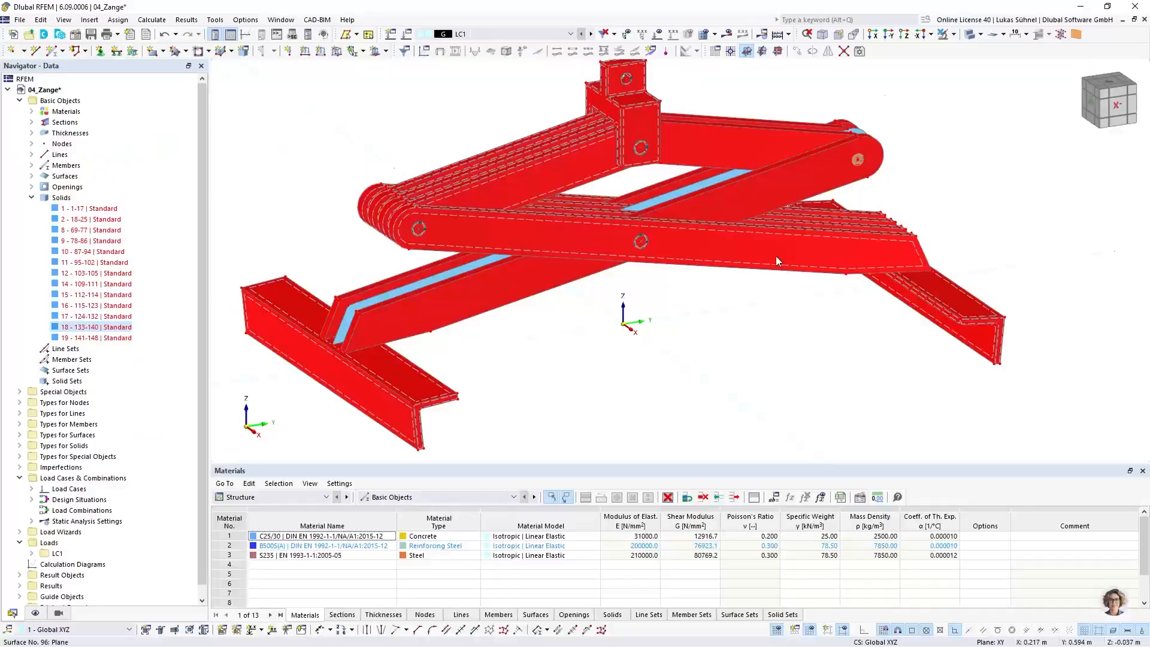
left_click(1143, 20)
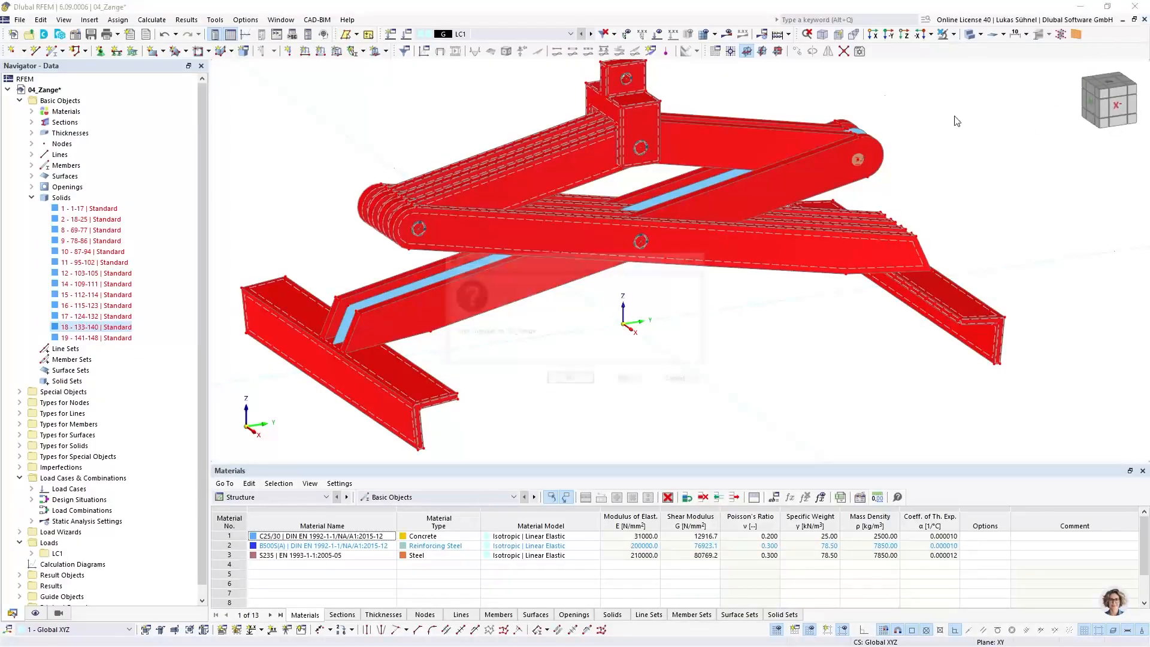
left_click(630, 370)
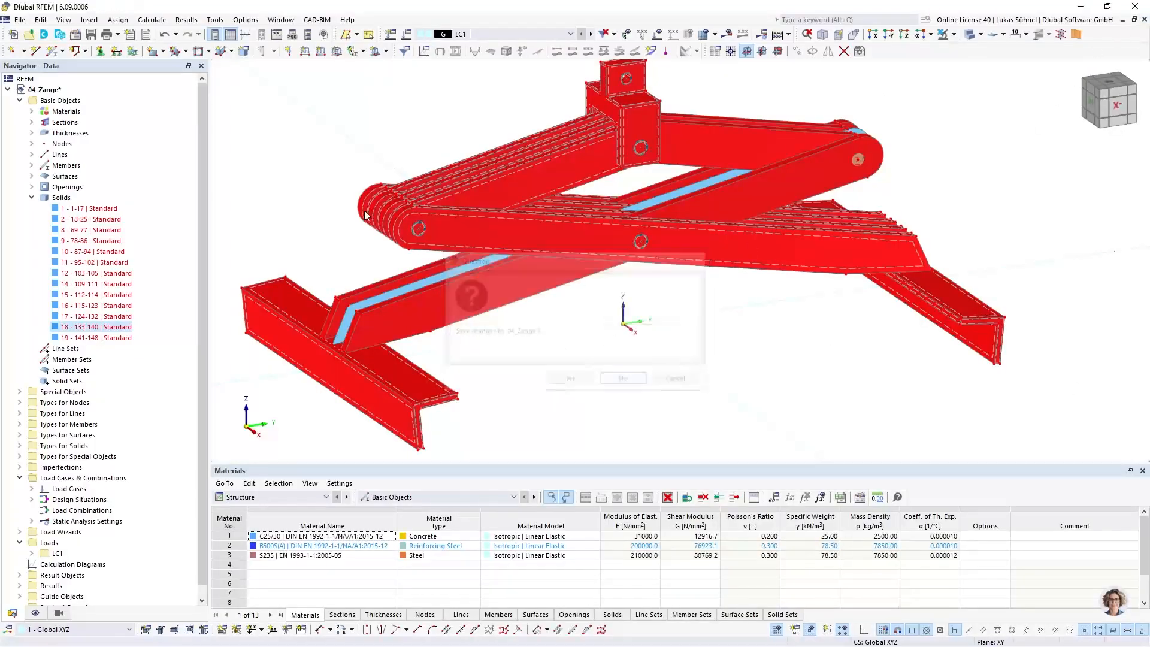
Open the model 05a_Stahlhalle_Anschlüsse.rf6 from the 2025_02 Übersicht Schnittstellen folder.
left_click(14, 19)
mouse_move(32, 19)
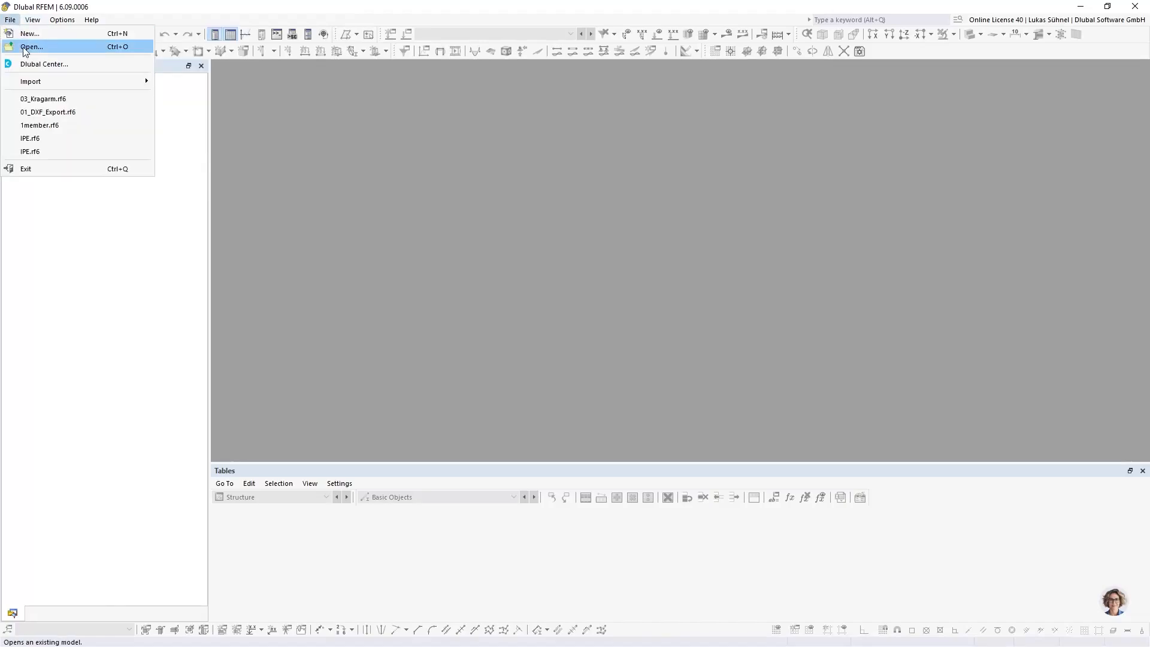
left_click(25, 48)
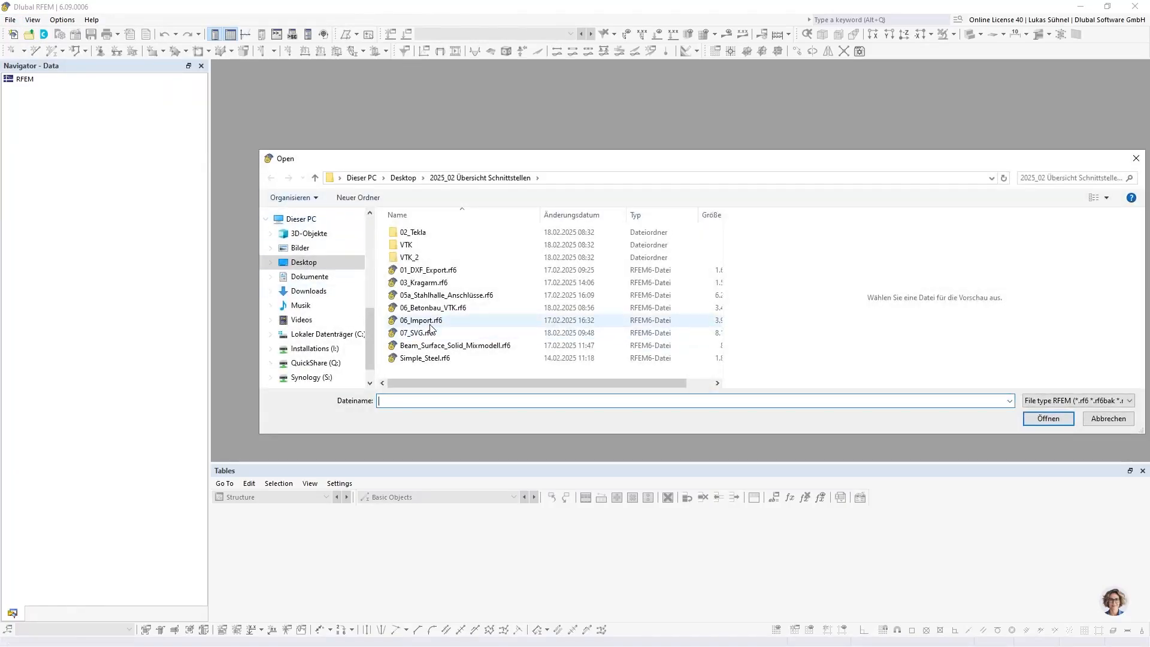
left_click(437, 296)
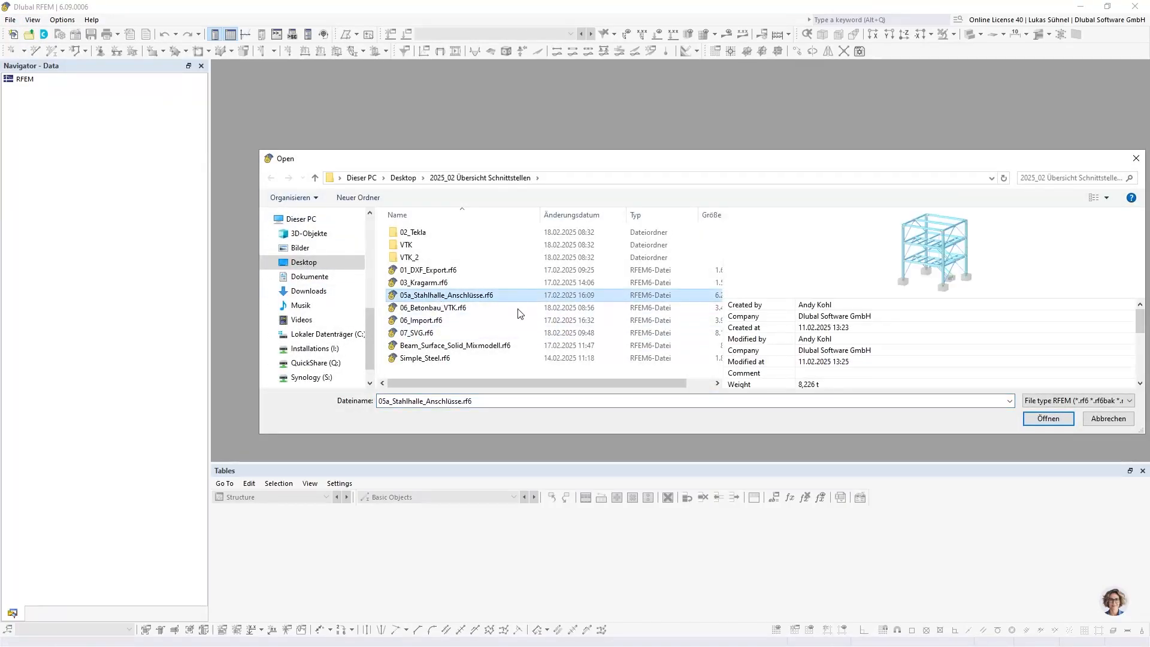
left_click(1046, 419)
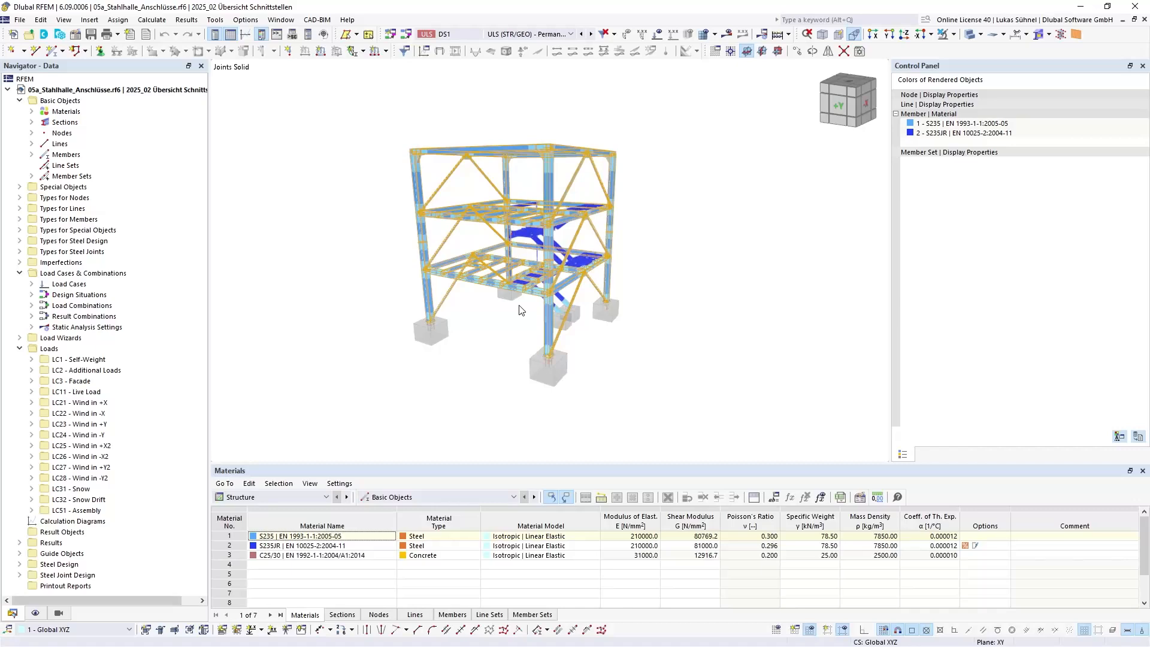
Examine the bolted beam-to-column joints and floor beams of the steel tower from several angles.
scroll(421, 268, "up", 5)
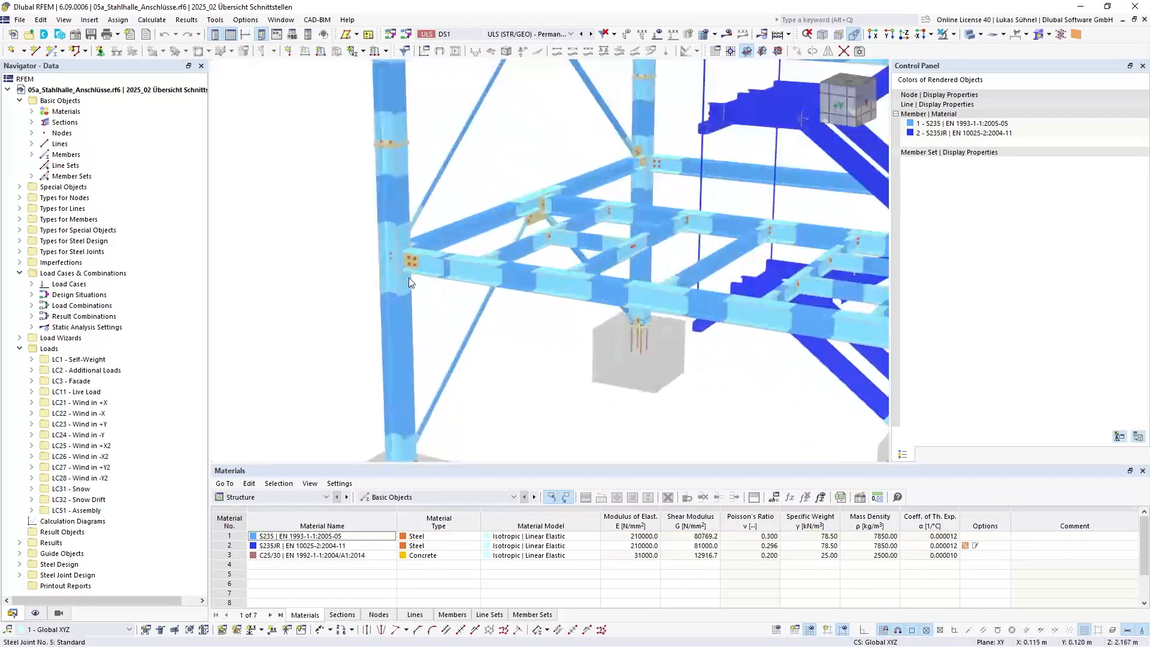
middle_click_drag(294, 241, 311, 266, "ctrl")
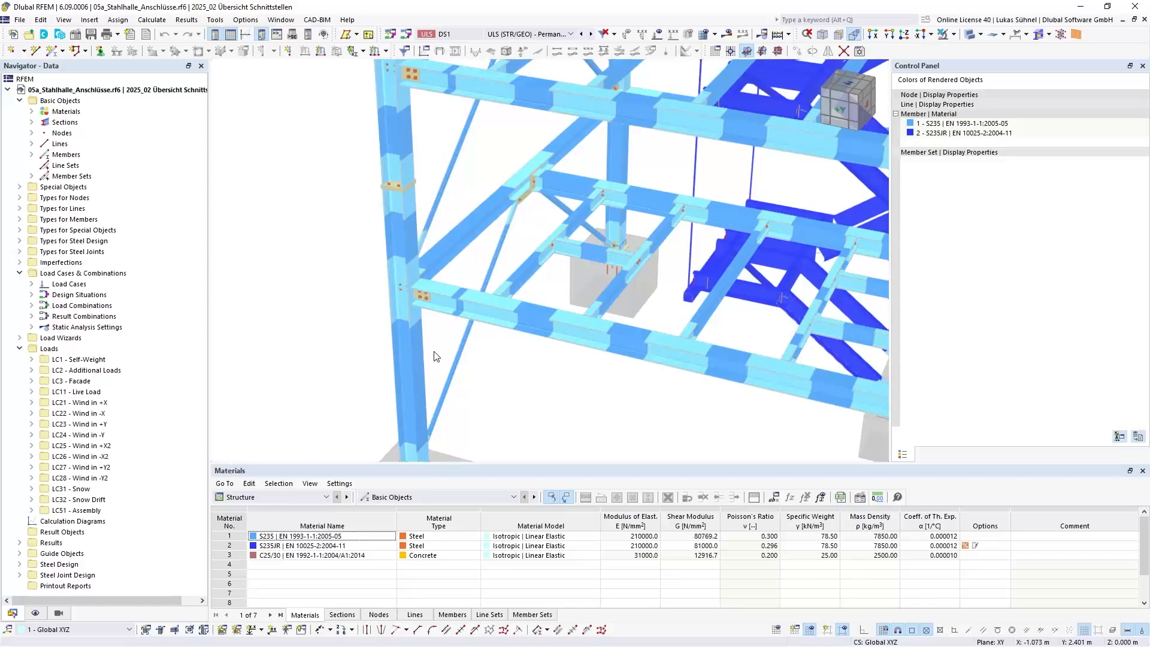
scroll(436, 357, "down", 5)
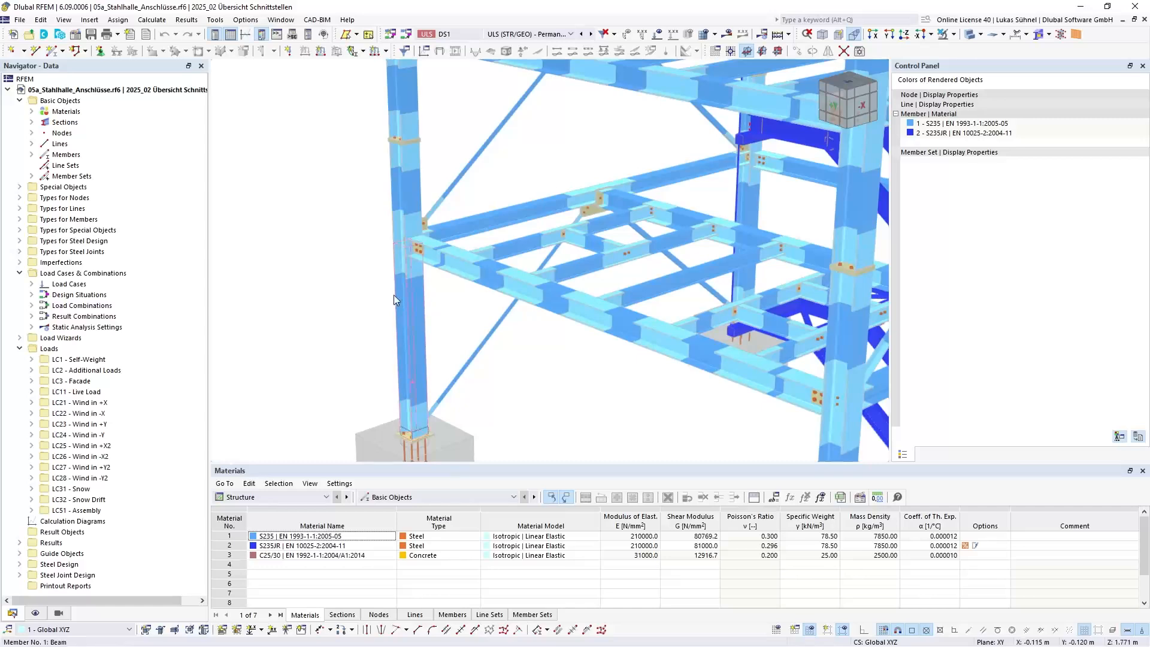
middle_click_drag(470, 300, 439, 390, "ctrl")
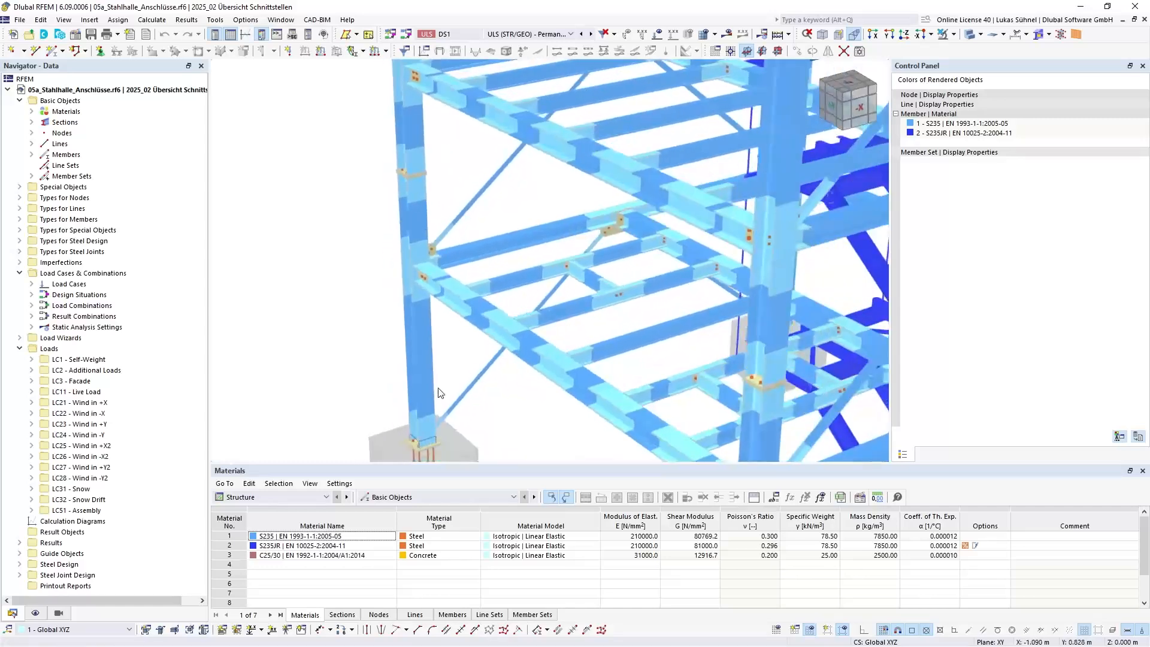
middle_click_drag(519, 220, 487, 279)
scroll(488, 279, "down", 1)
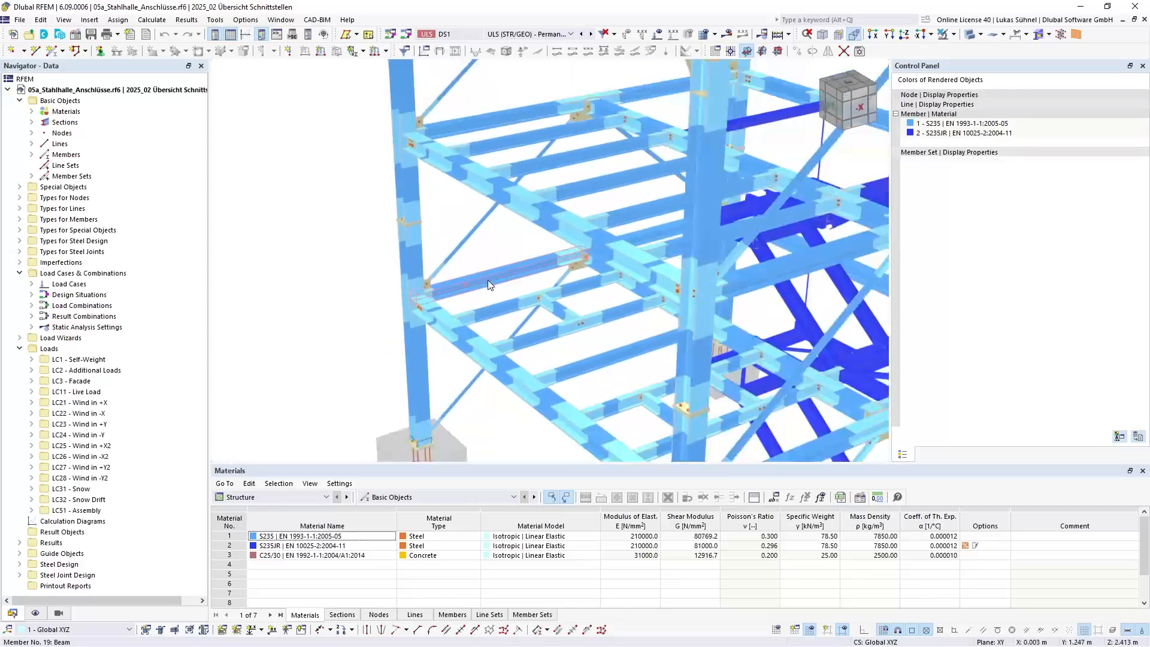
middle_click_drag(442, 225, 479, 228)
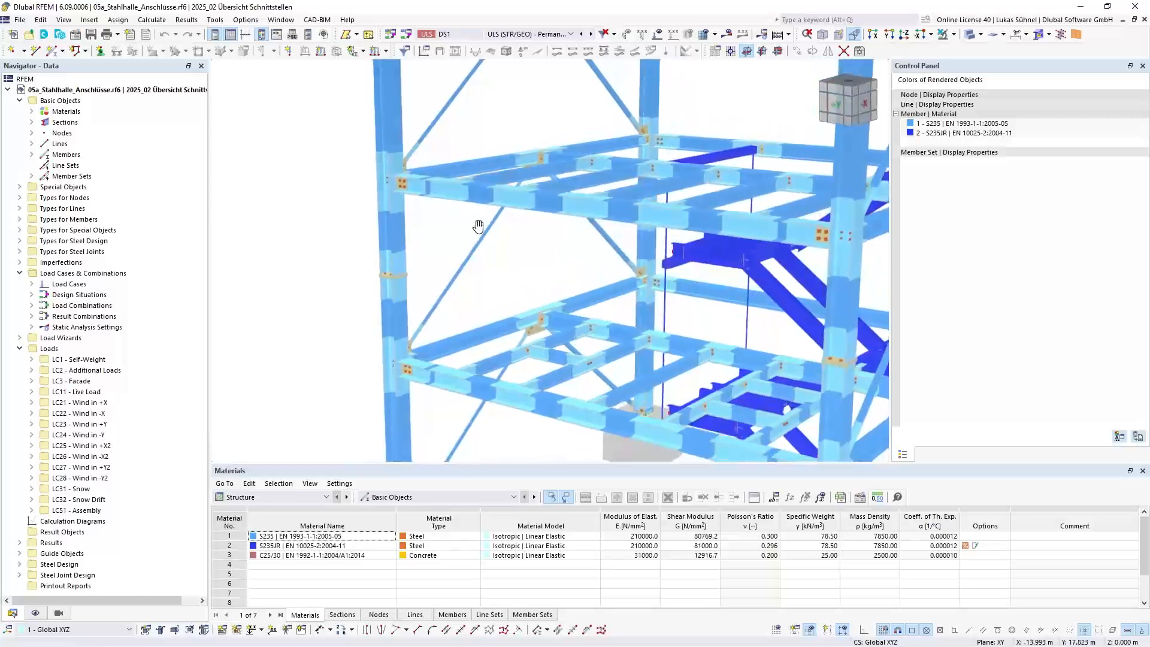
Examine the bolted gusset plate joint where the braces meet the lower floor beam, and the overall steel tower.
scroll(554, 325, "up", 5)
middle_click_drag(532, 404, 526, 311, "ctrl")
scroll(524, 375, "up", 3)
scroll(524, 376, "down", 6)
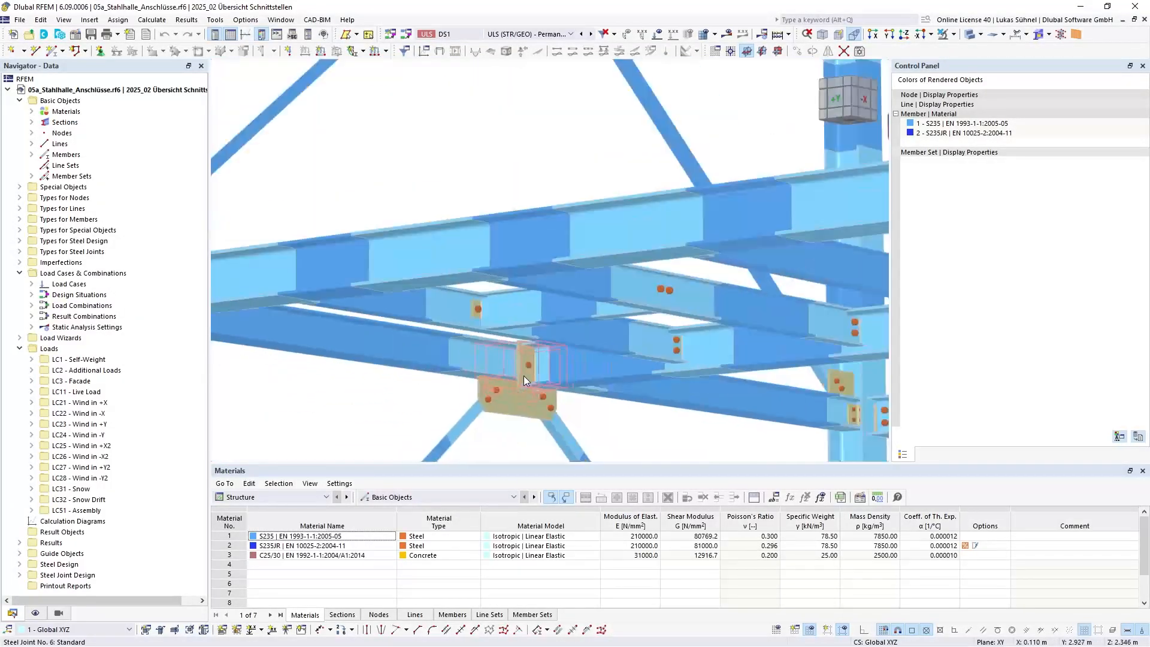
scroll(513, 361, "down", 3)
middle_click_drag(483, 272, 446, 338, "ctrl")
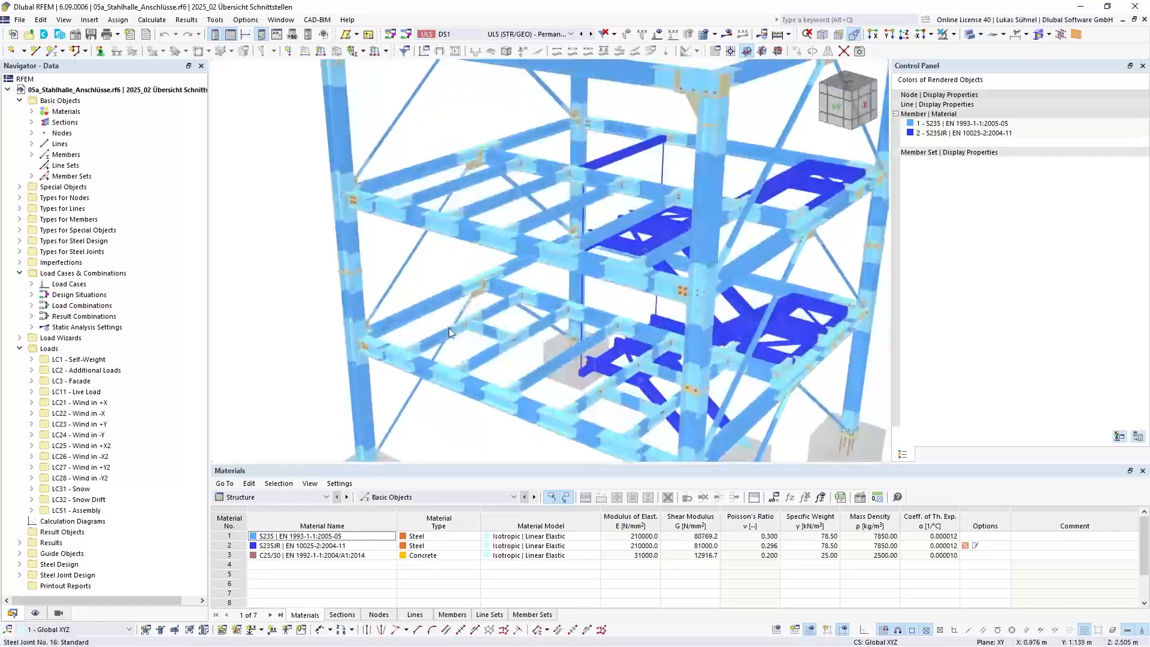
scroll(443, 345, "down", 3)
middle_click_drag(543, 359, 623, 254, "ctrl")
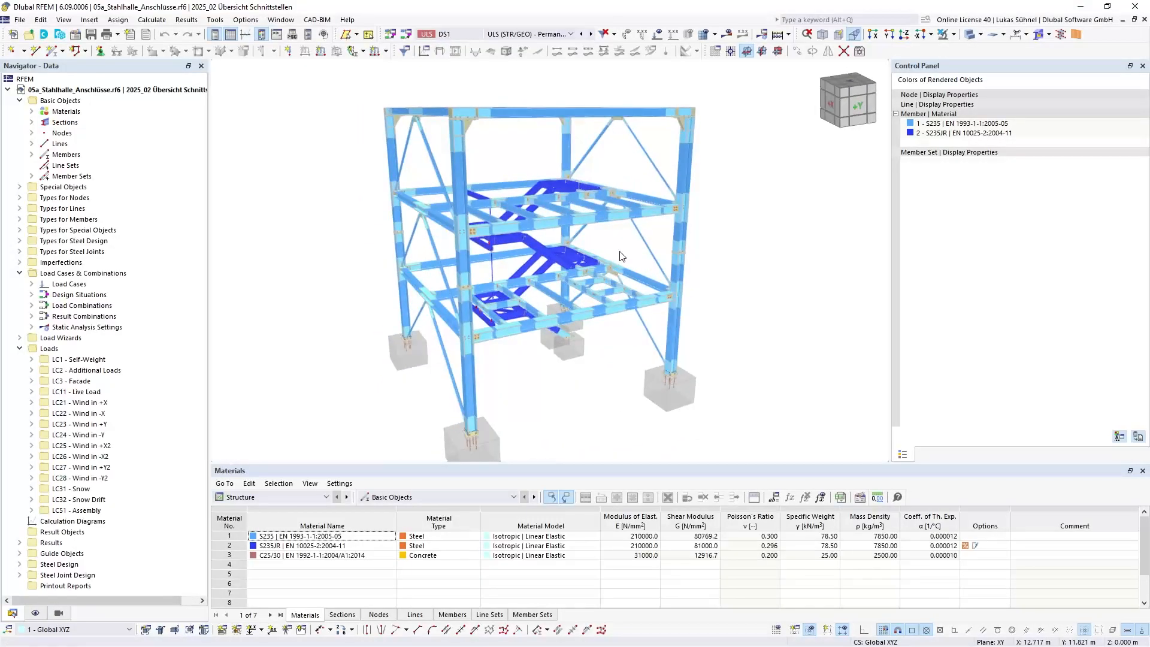
middle_click_drag(302, 274, 315, 255)
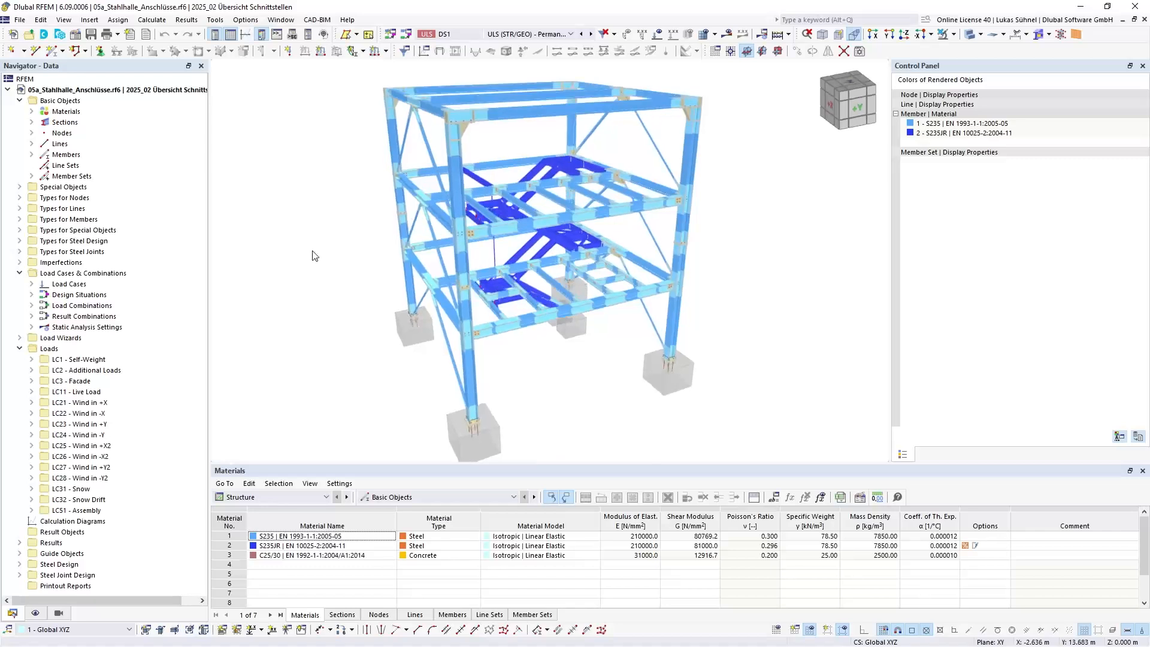
Export the steel tower model as a binary glTF file named 05a_Stahlhalle_Anschlüsse.glb to the Desktop.
left_click(20, 19)
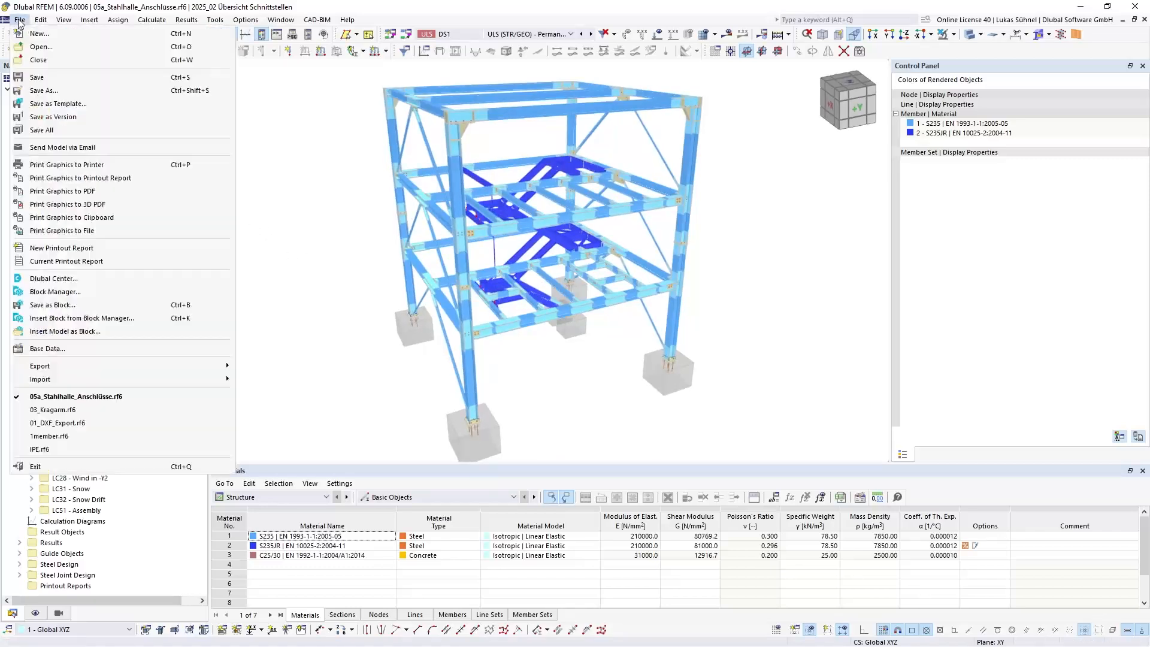
mouse_move(163, 365)
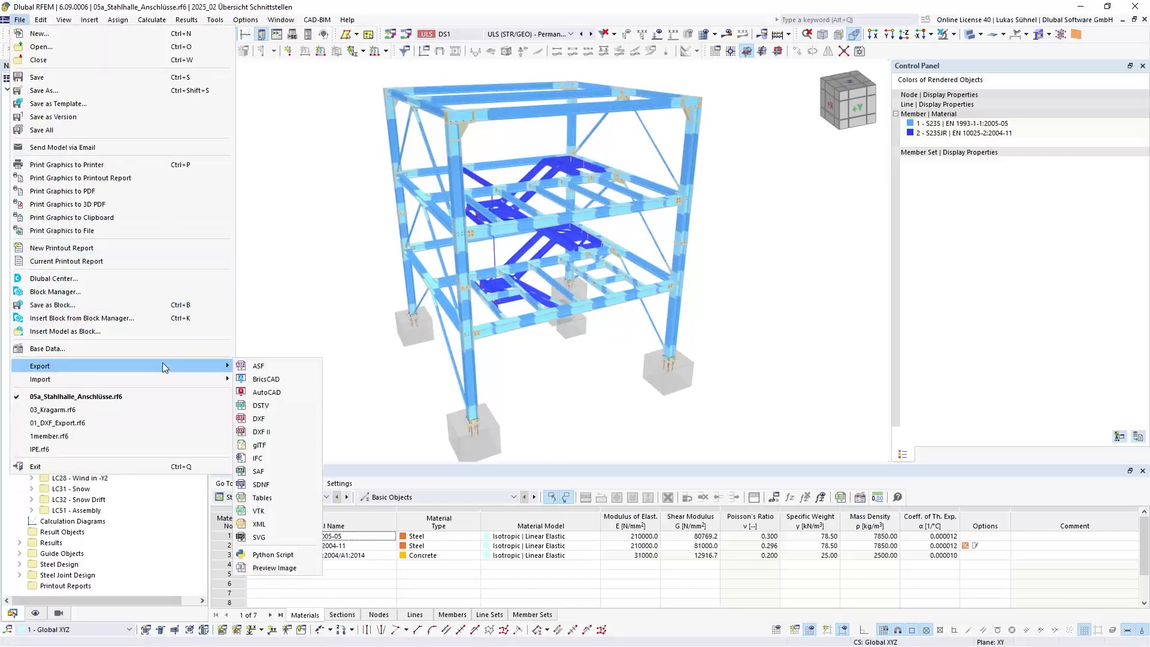
left_click(269, 446)
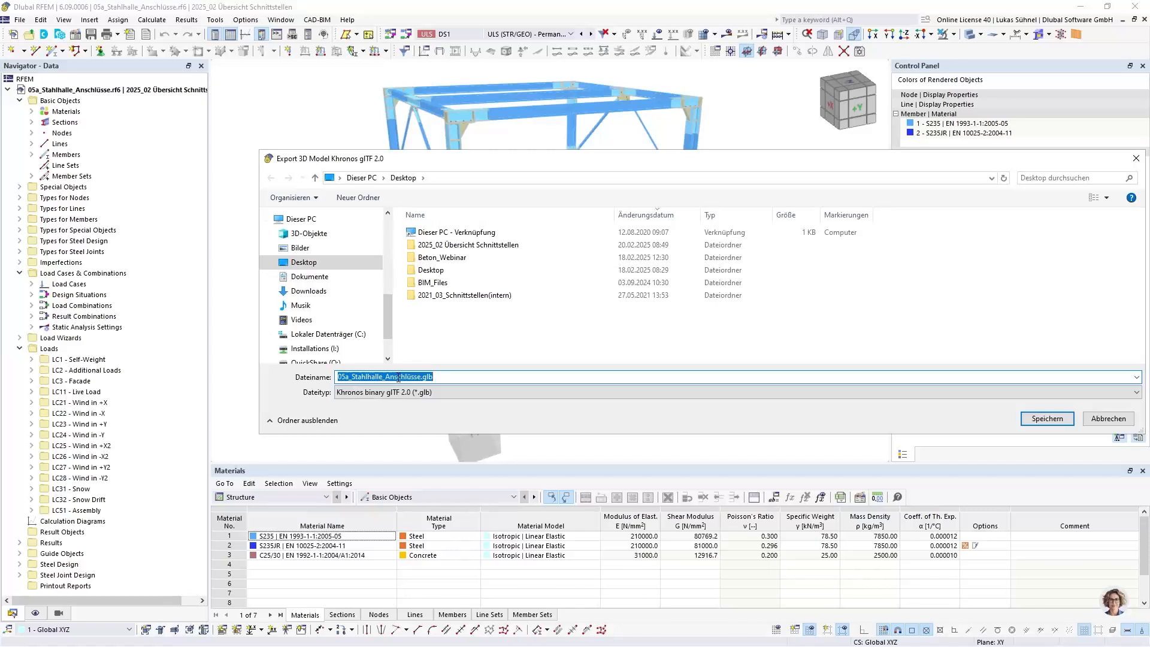
left_click(1031, 417)
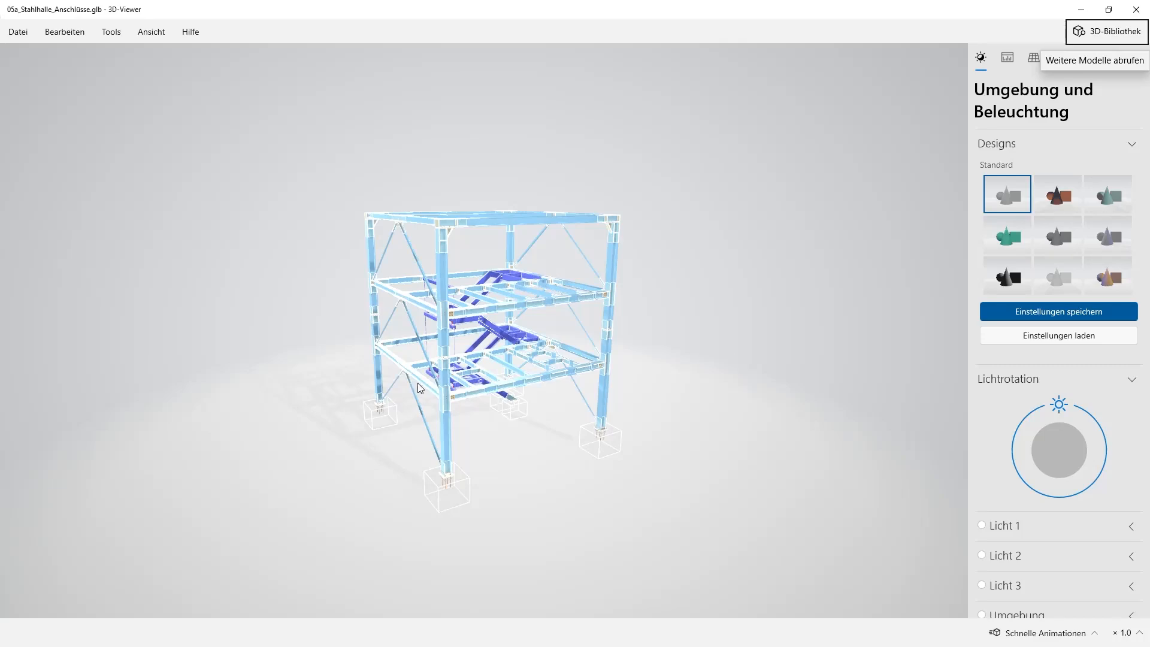
Examine the exported tower's beams, bolted joints, staircase and overall frame from several angles in 3D-Viewer.
scroll(519, 418, "up", 5)
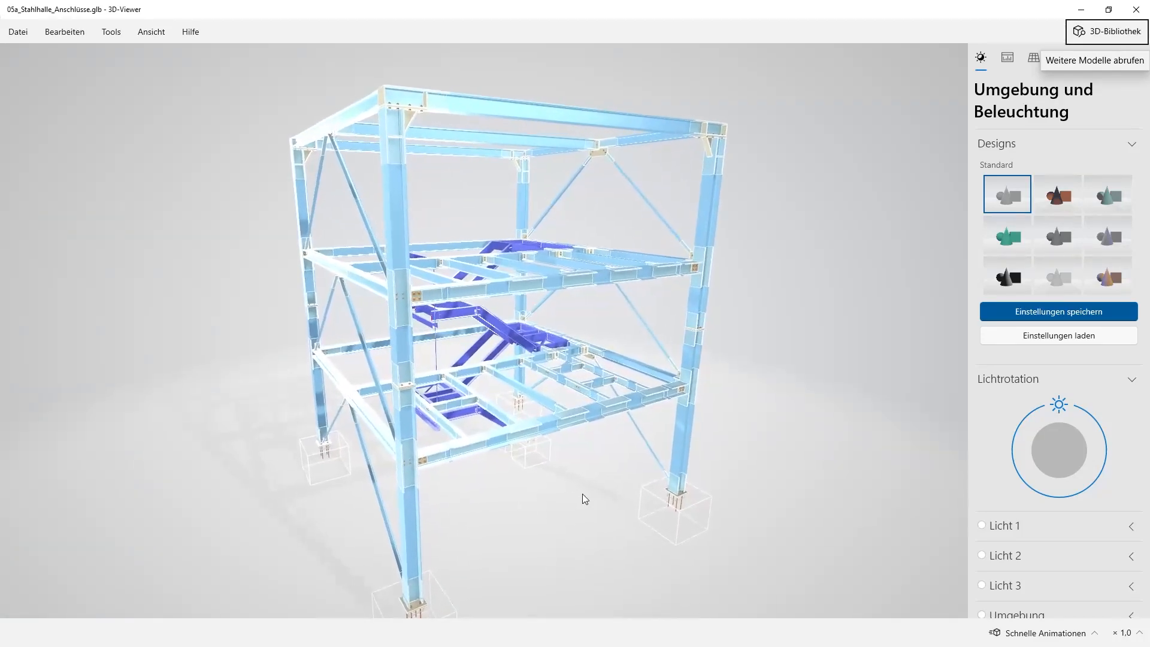
left_click_drag(584, 484, 541, 346)
scroll(482, 429, "up", 10)
scroll(541, 346, "down", 5)
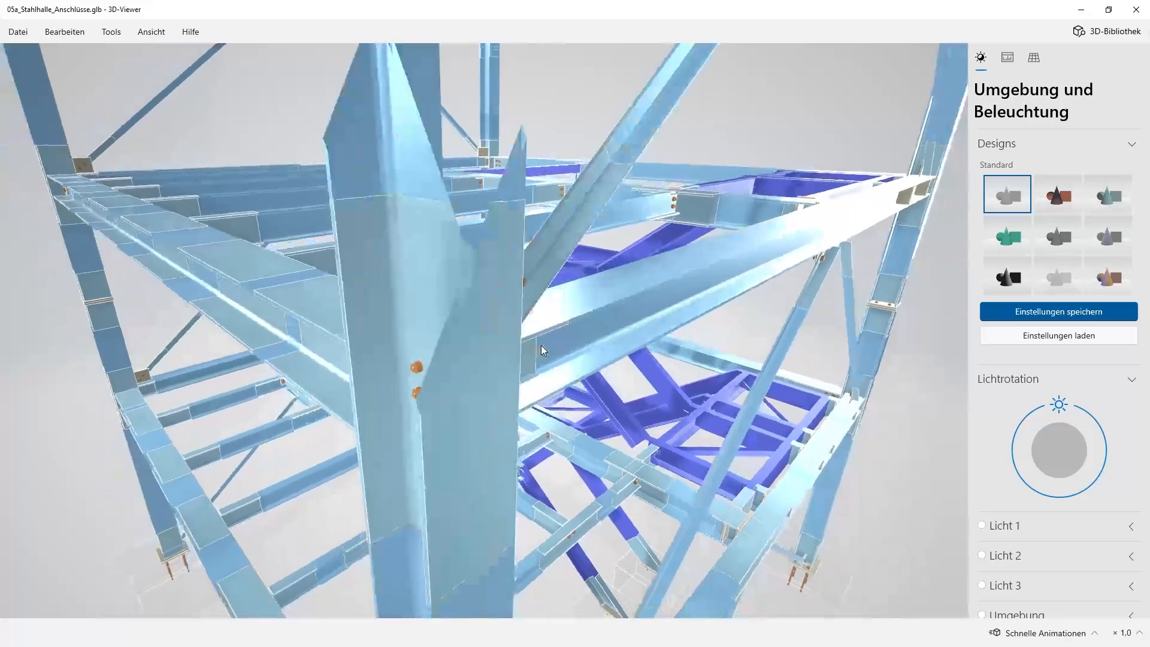
scroll(468, 354, "up", 5)
scroll(469, 353, "up", 6)
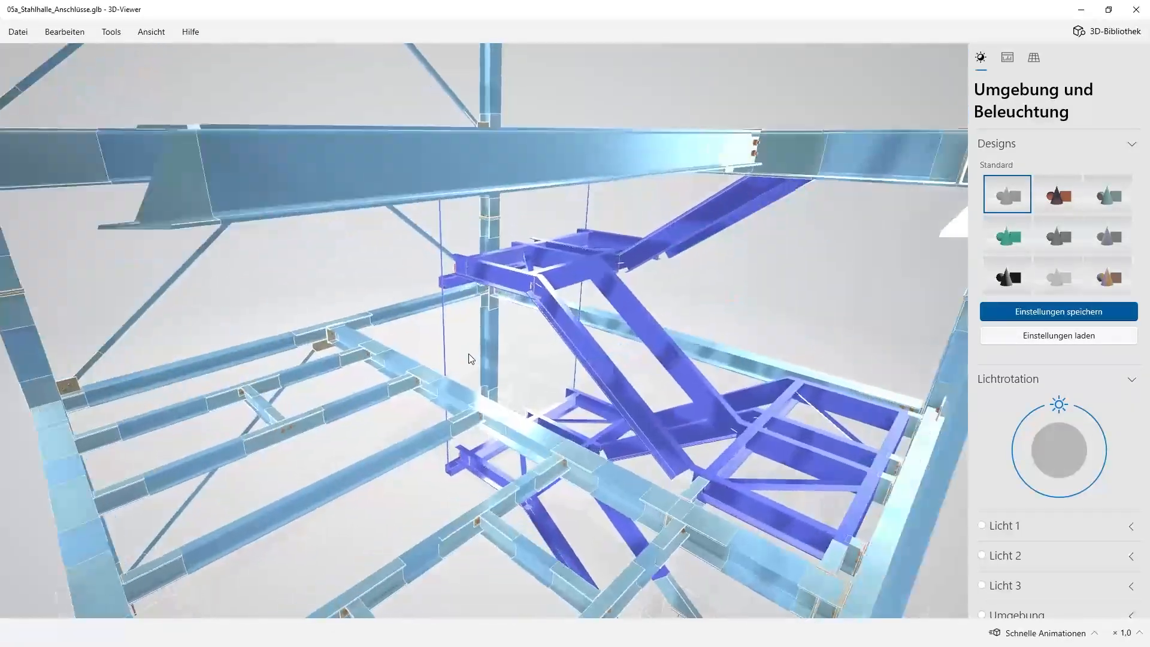
left_click_drag(364, 389, 441, 347)
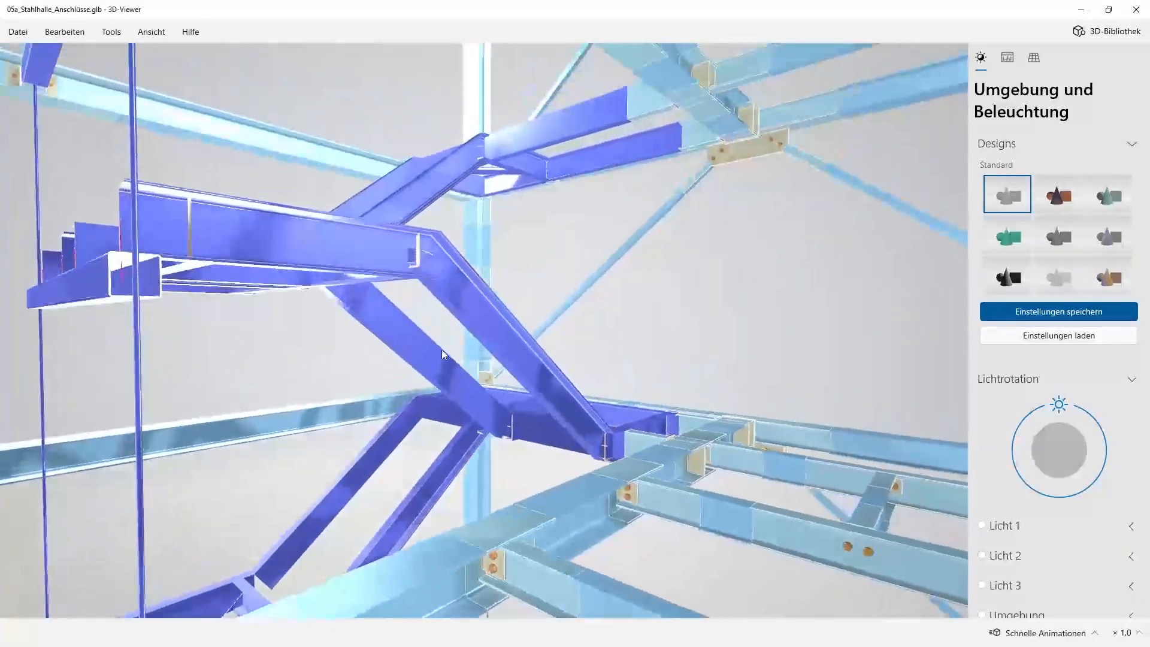
scroll(446, 414, "down", 4)
scroll(449, 414, "down", 8)
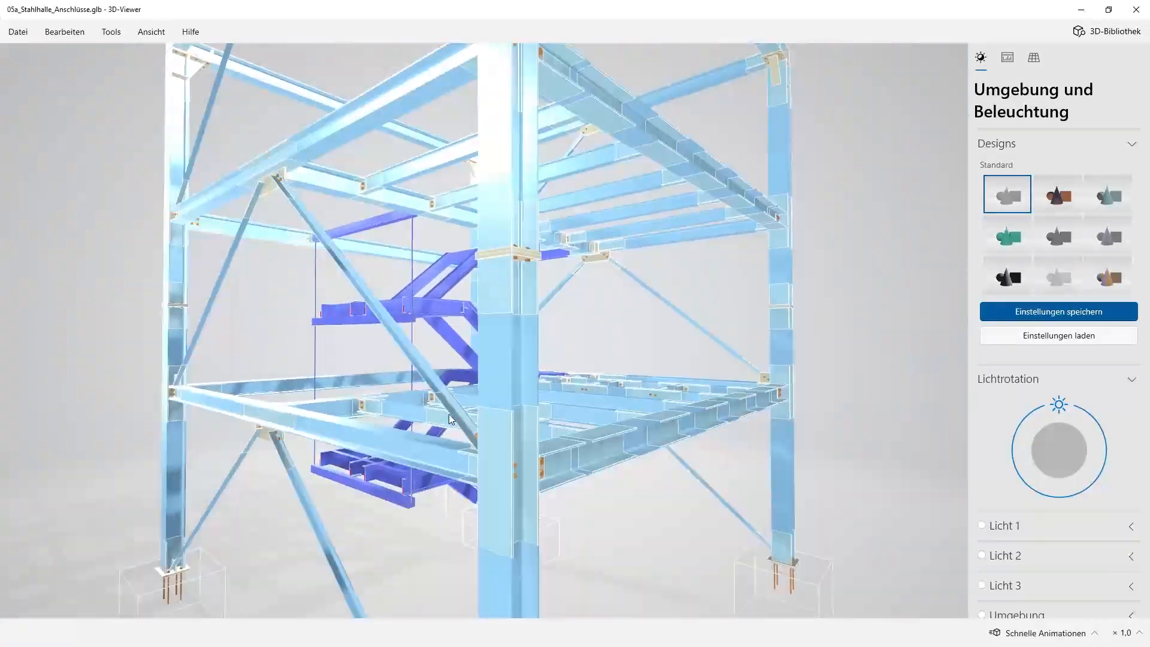
left_click_drag(451, 417, 489, 409)
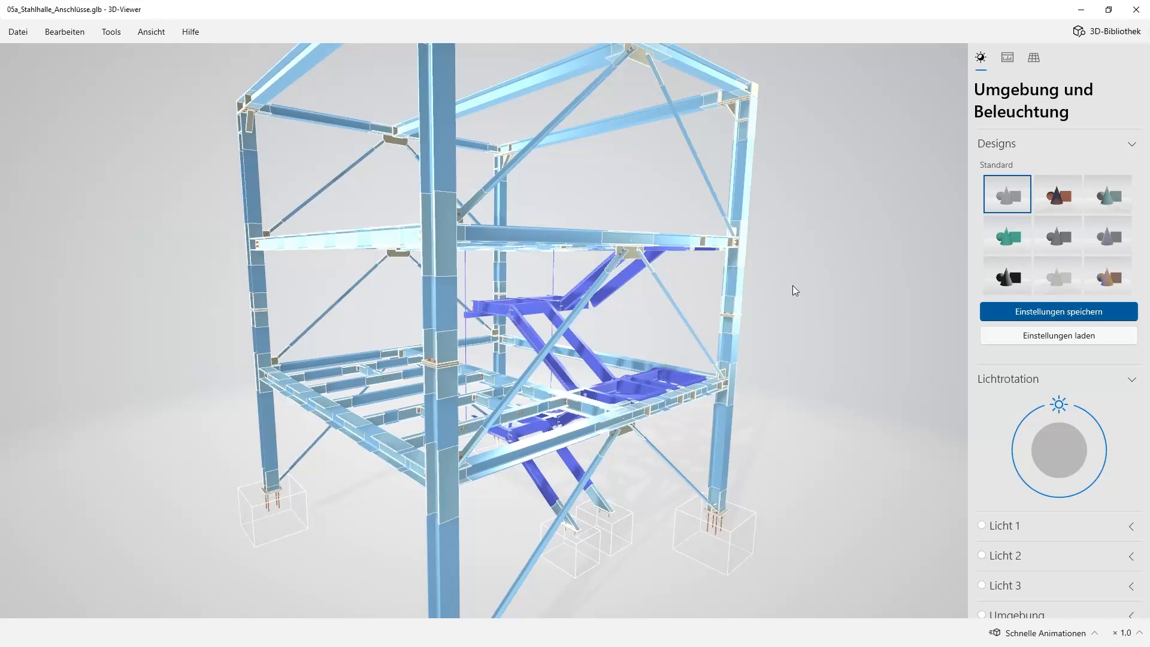
scroll(437, 352, "down", 4)
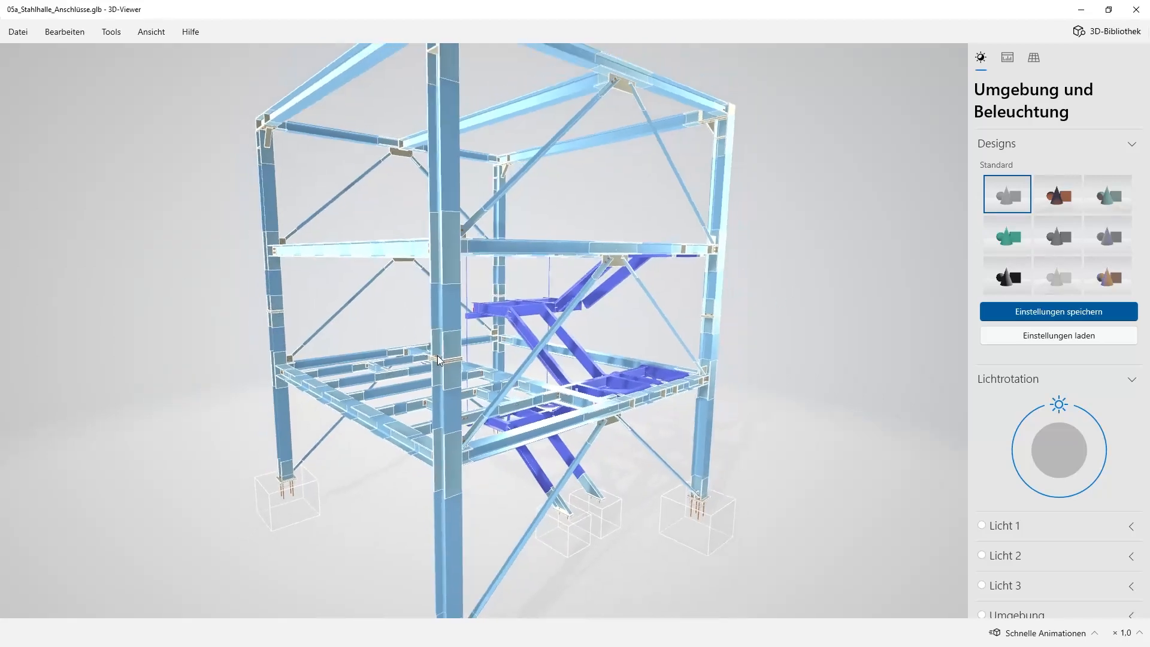
mouse_move(536, 281)
left_mouse_down()
mouse_move(487, 300)
mouse_move(554, 298)
mouse_move(505, 308)
mouse_move(540, 303)
left_mouse_up()
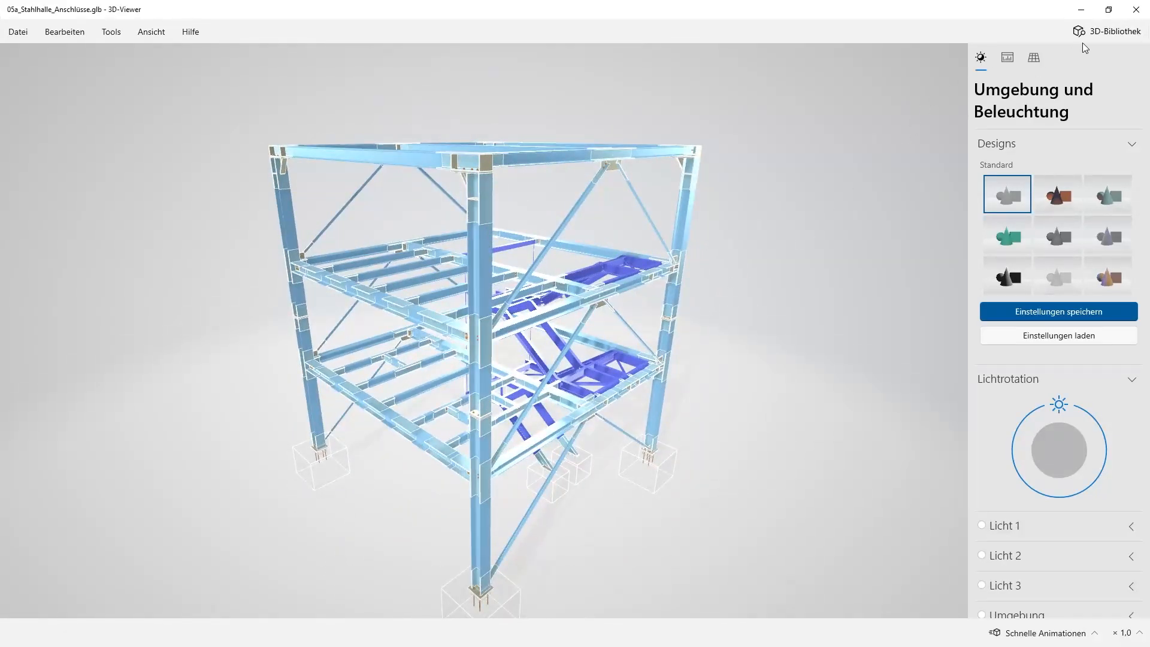
Minimise 3D-Viewer, switch to the presentation and advance to the VTK (*.vtm / *.vtp) slide.
left_click(1081, 9)
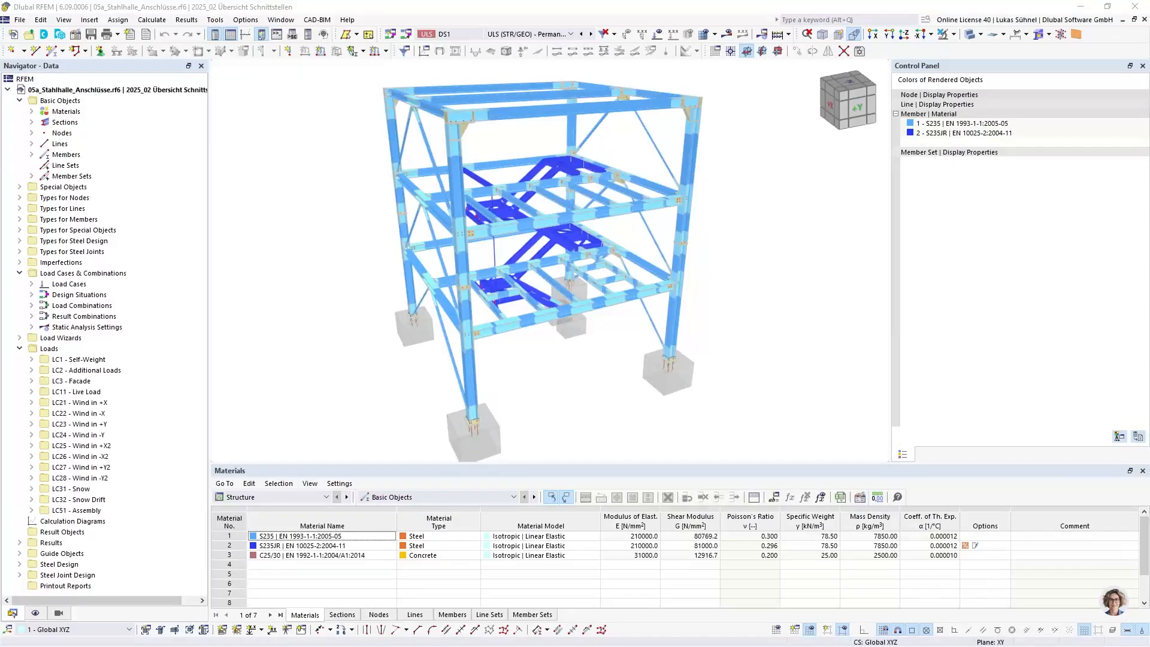
key("alt+Tab")
left_click(511, 352)
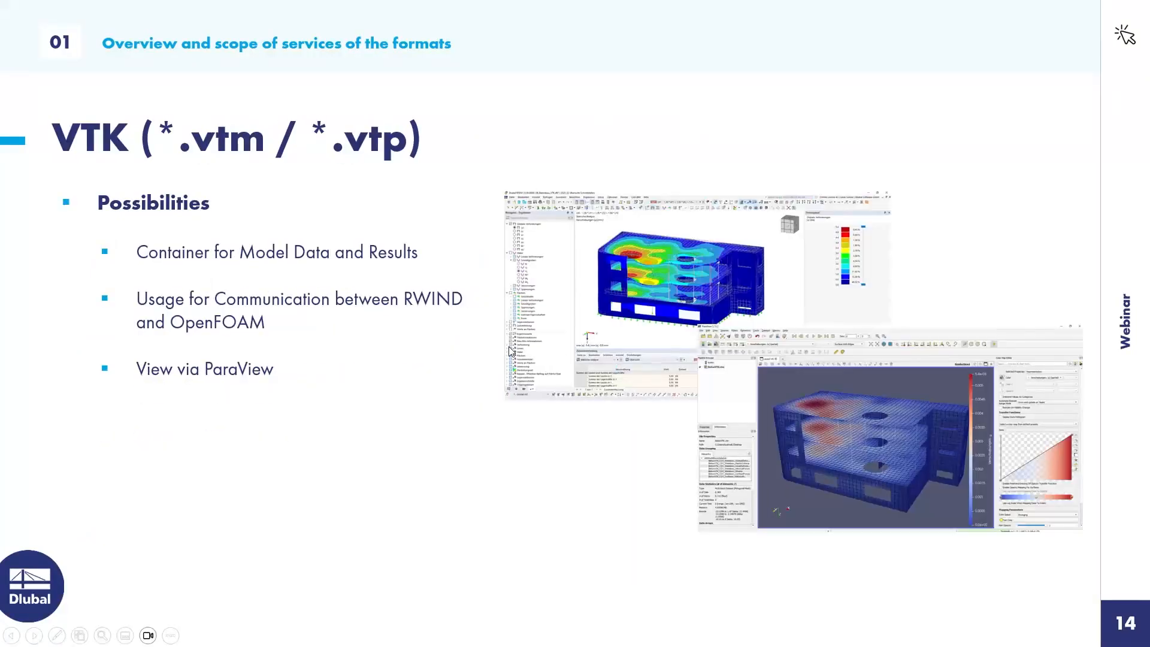
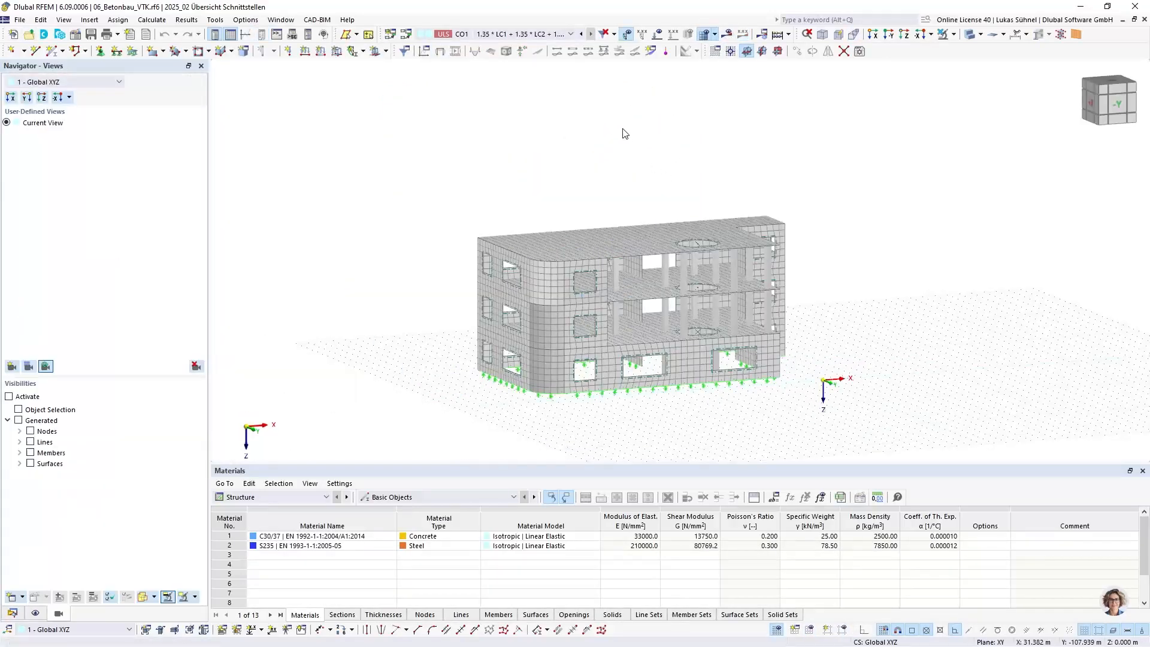
Display the concrete building's global deformations |u| for CO1 in RFEM and set the model to wireframe display.
middle_click_drag(621, 133, 590, 156)
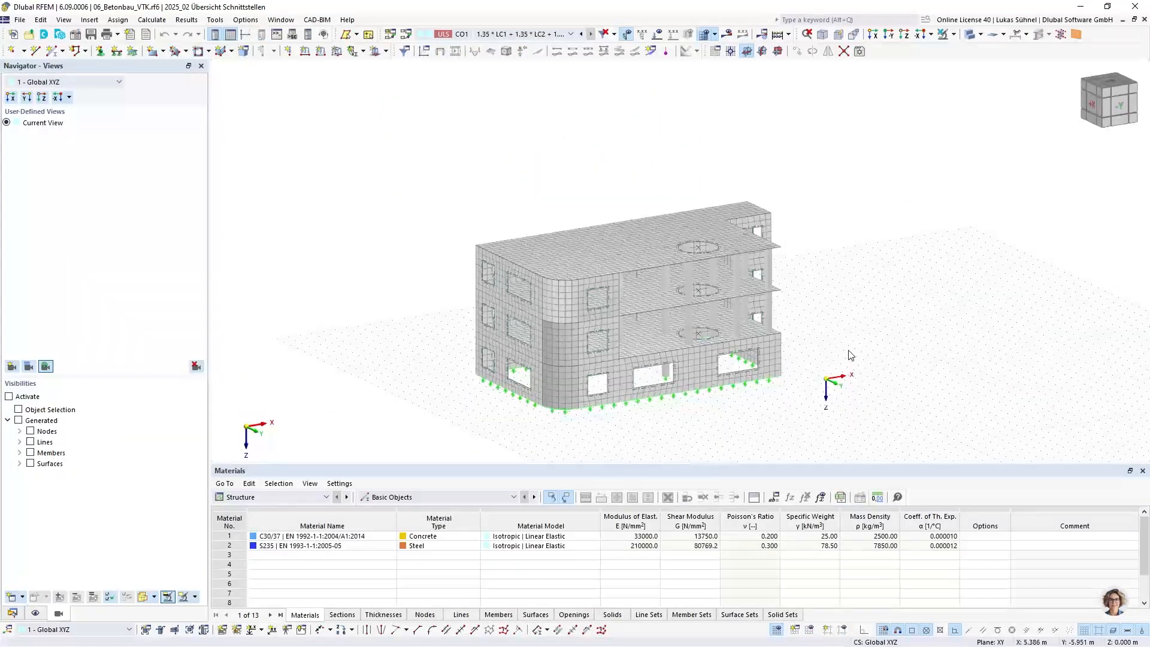
scroll(850, 354, "up", 2)
middle_click_drag(787, 343, 731, 272, "ctrl")
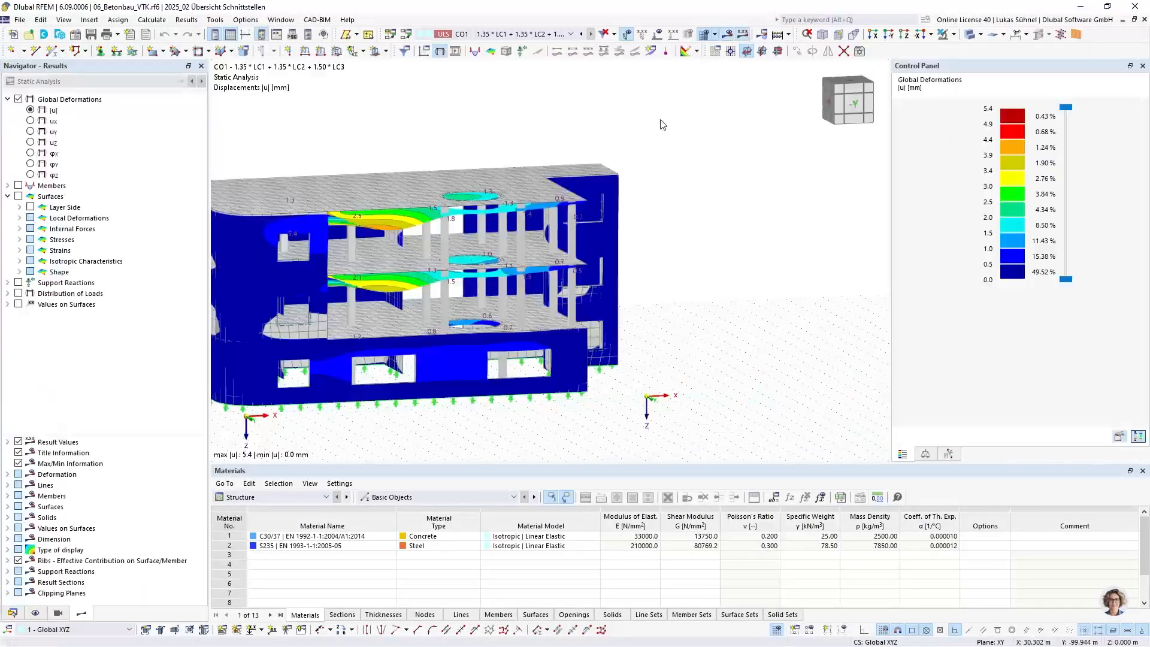
middle_click_drag(436, 157, 658, 163)
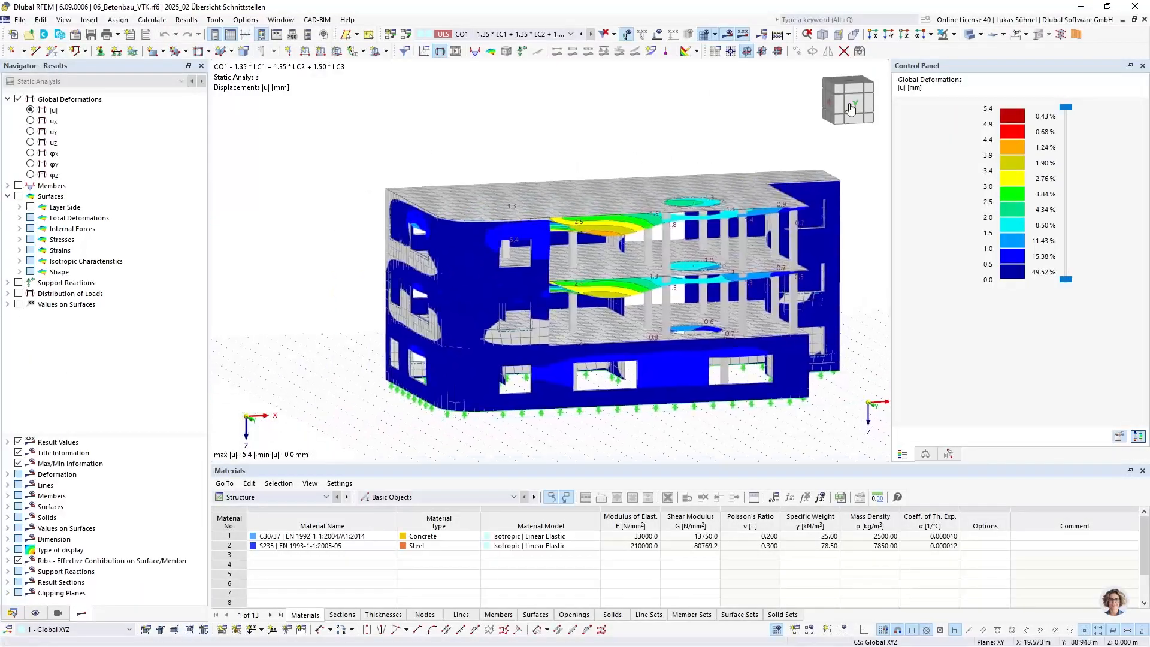
left_click(967, 35)
middle_click_drag(636, 122, 432, 144)
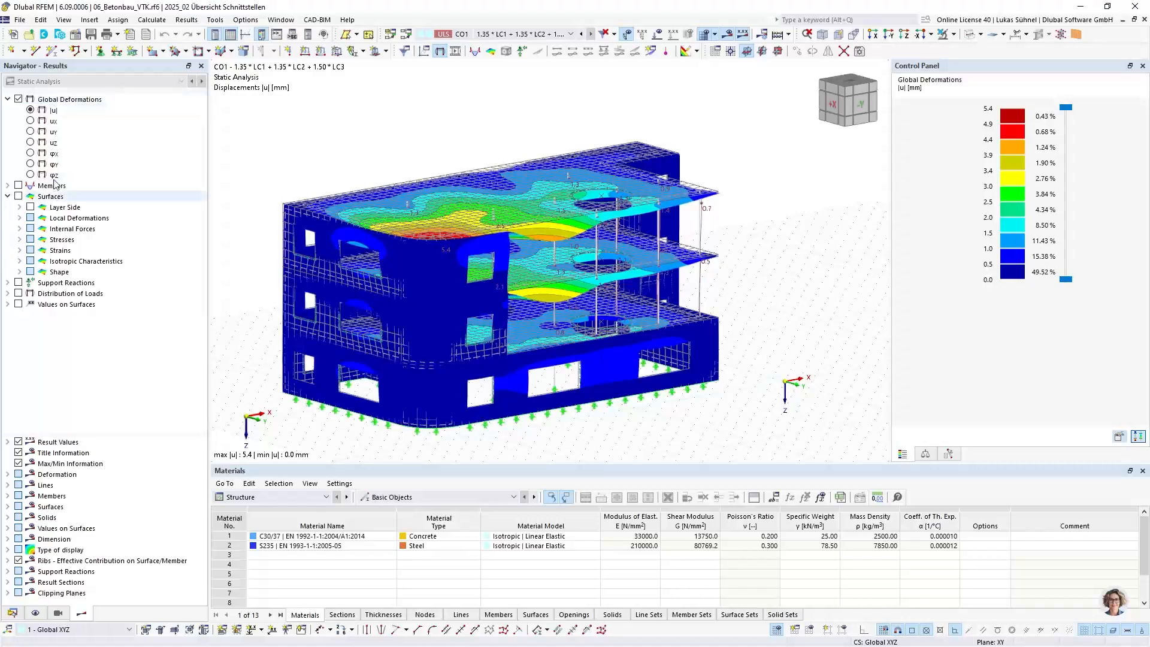
Display the internal axial forces N of the building's members.
left_click(8, 185)
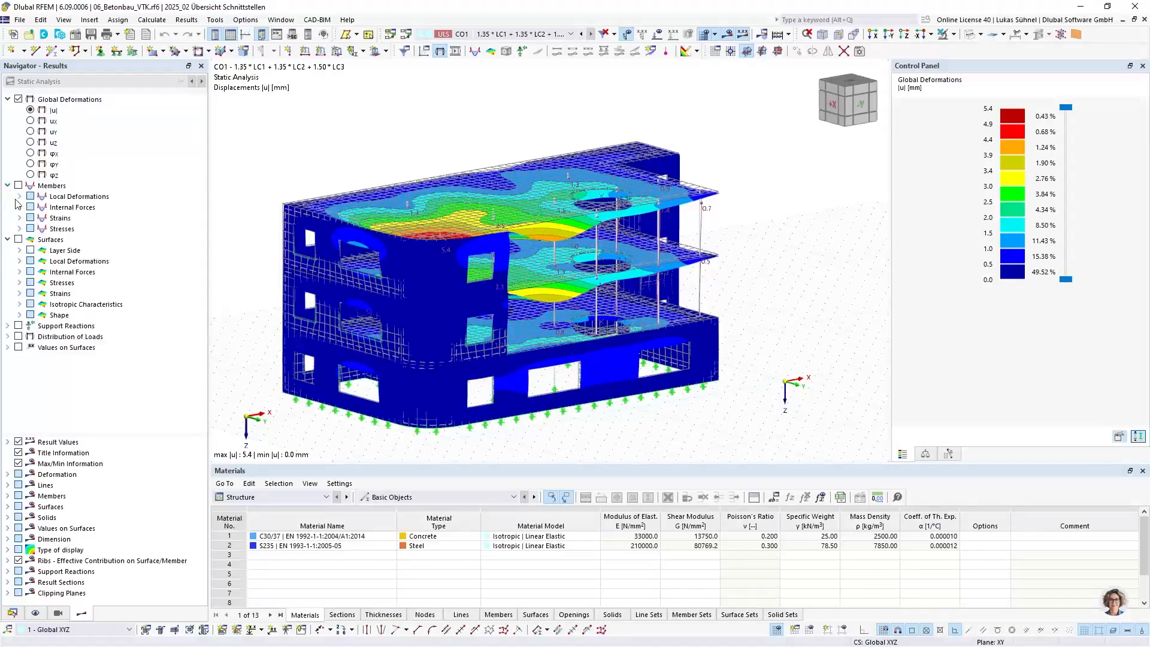
left_click(19, 207)
left_click(42, 218)
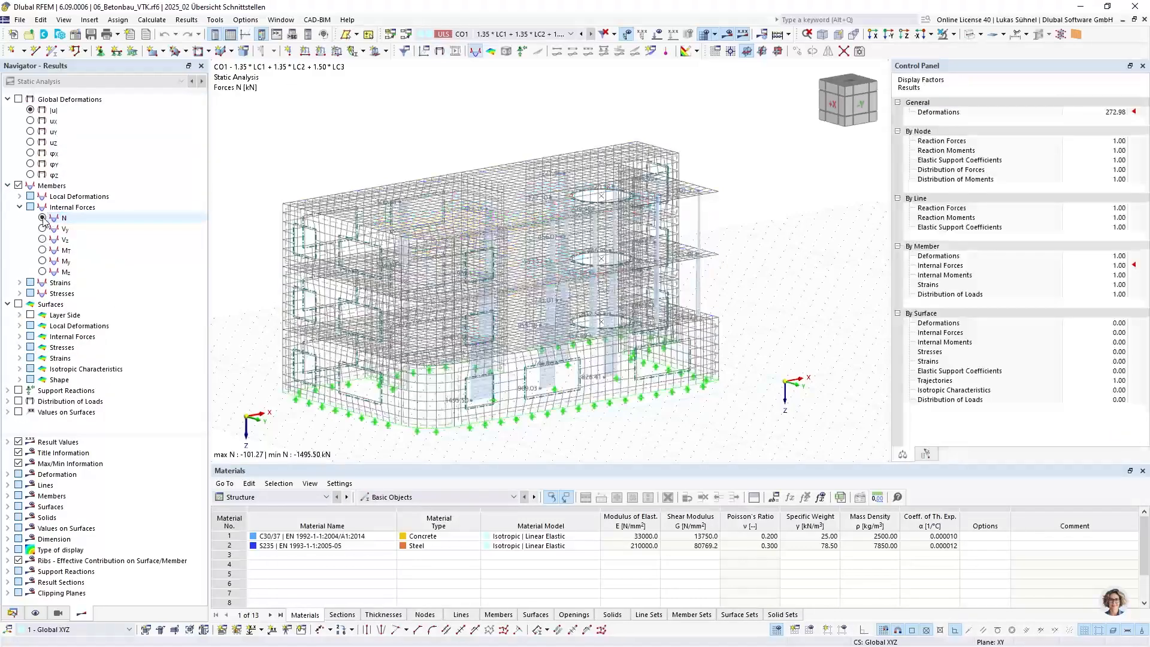
middle_click_drag(311, 198, 331, 217, "ctrl")
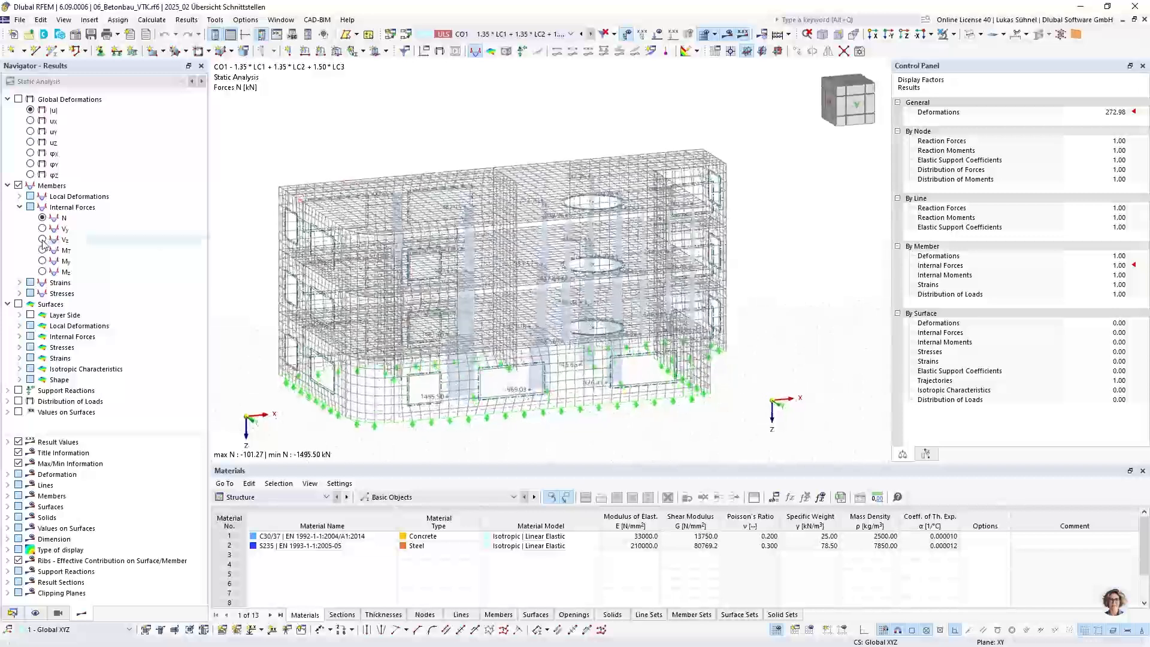
Hide the member results and display the basic stress σx,+ on the building's surfaces.
left_click(18, 186)
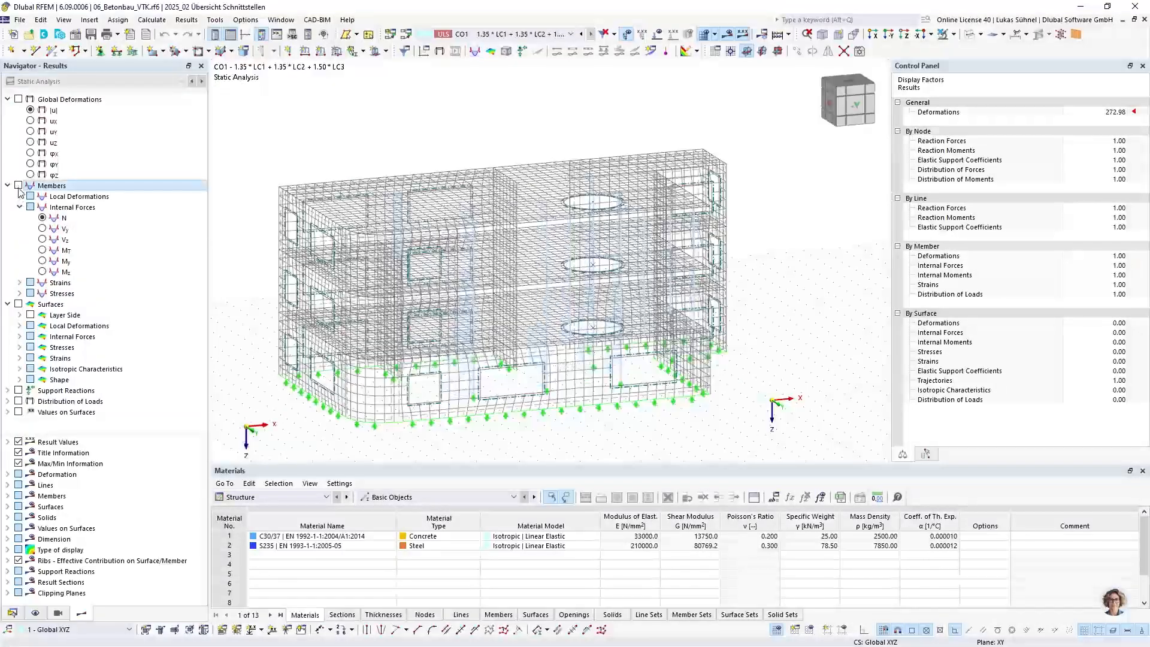
left_click(20, 347)
left_click(32, 358)
left_click(53, 369)
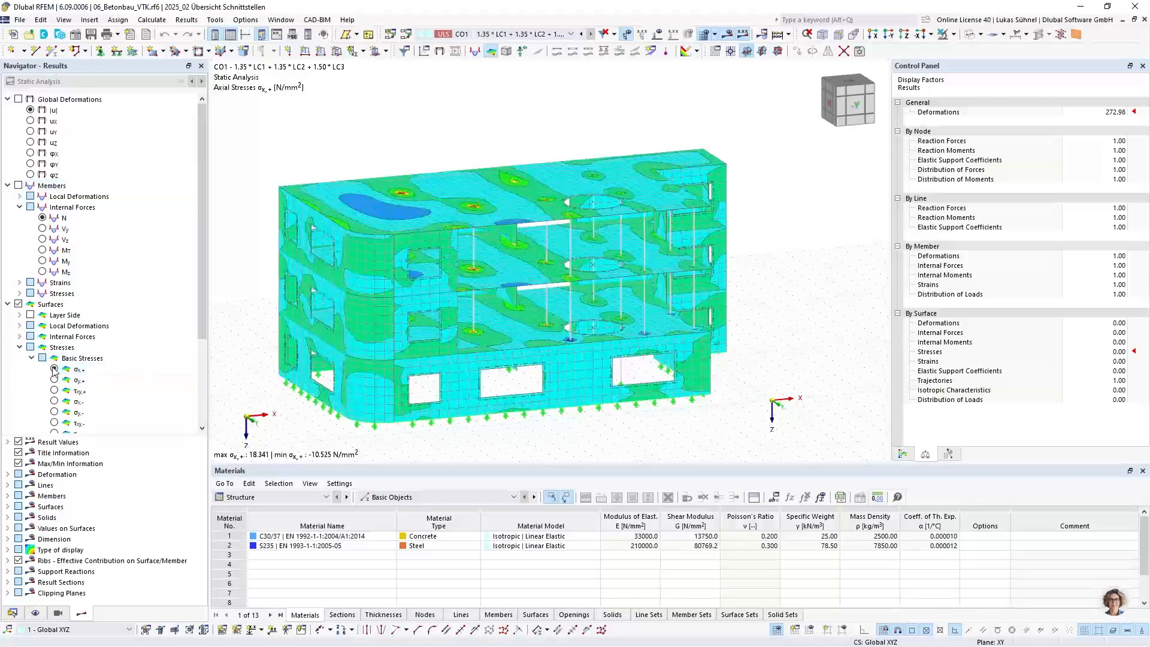
middle_click_drag(331, 252, 386, 214)
mouse_move(385, 214)
middle_mouse_down("ctrl")
mouse_move(365, 194)
mouse_move(364, 221)
middle_mouse_up("ctrl")
scroll(65, 325, "down", 4)
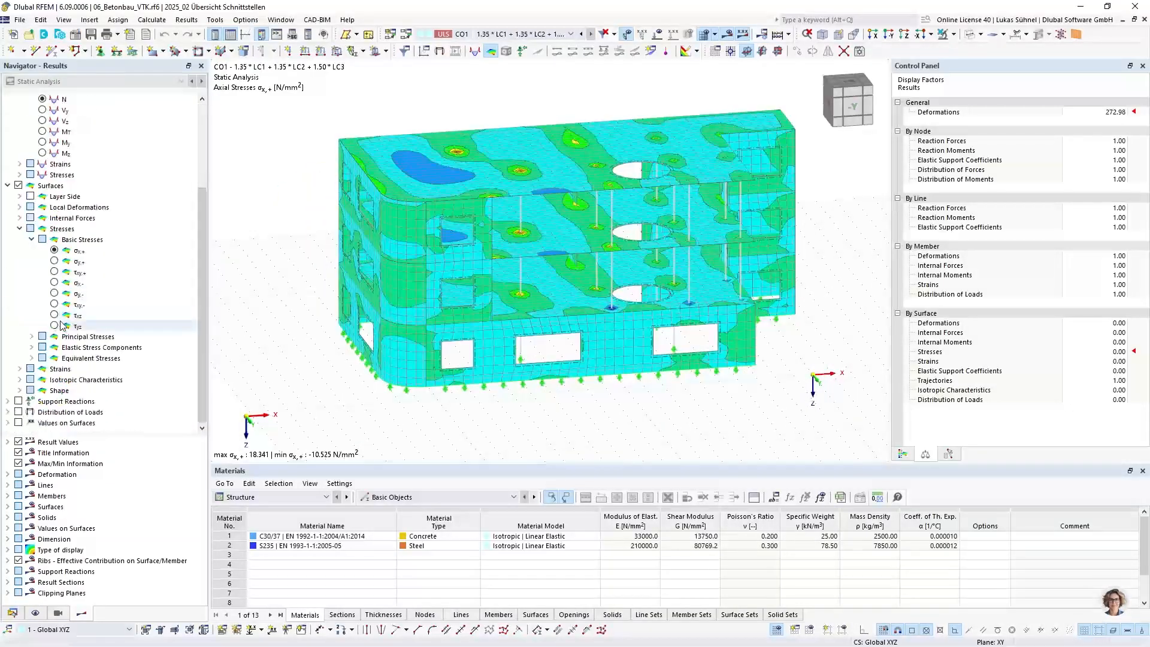
middle_click_drag(367, 288, 330, 335)
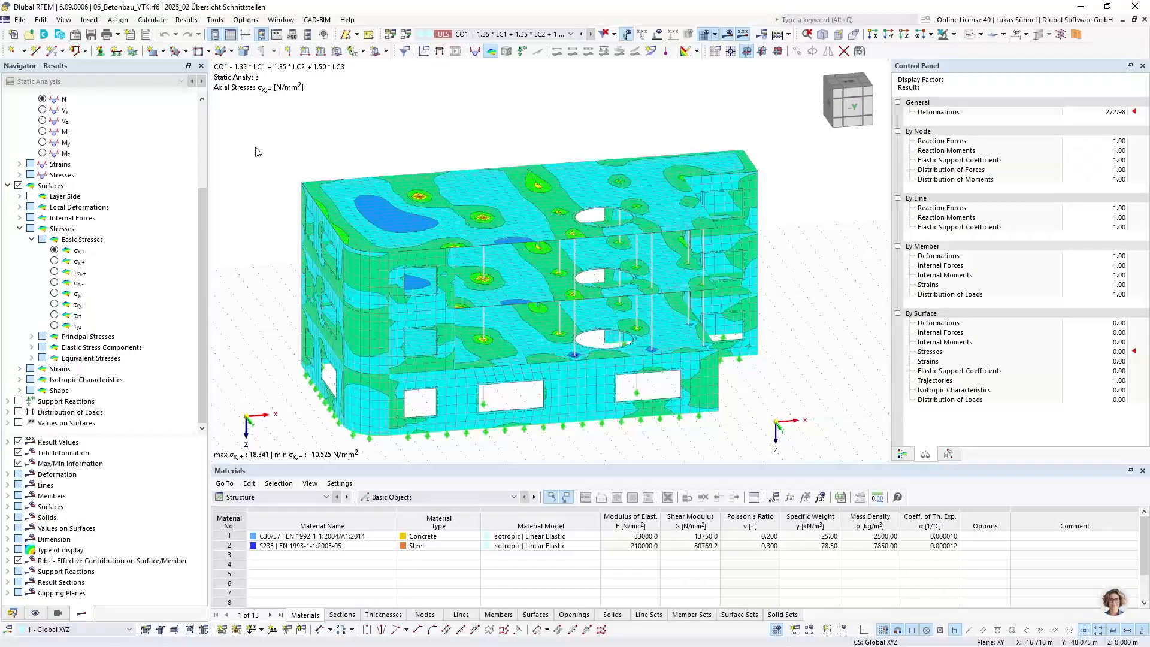
Export the building's results to the Desktop as a VTK multiblock container named results.
left_click(20, 20)
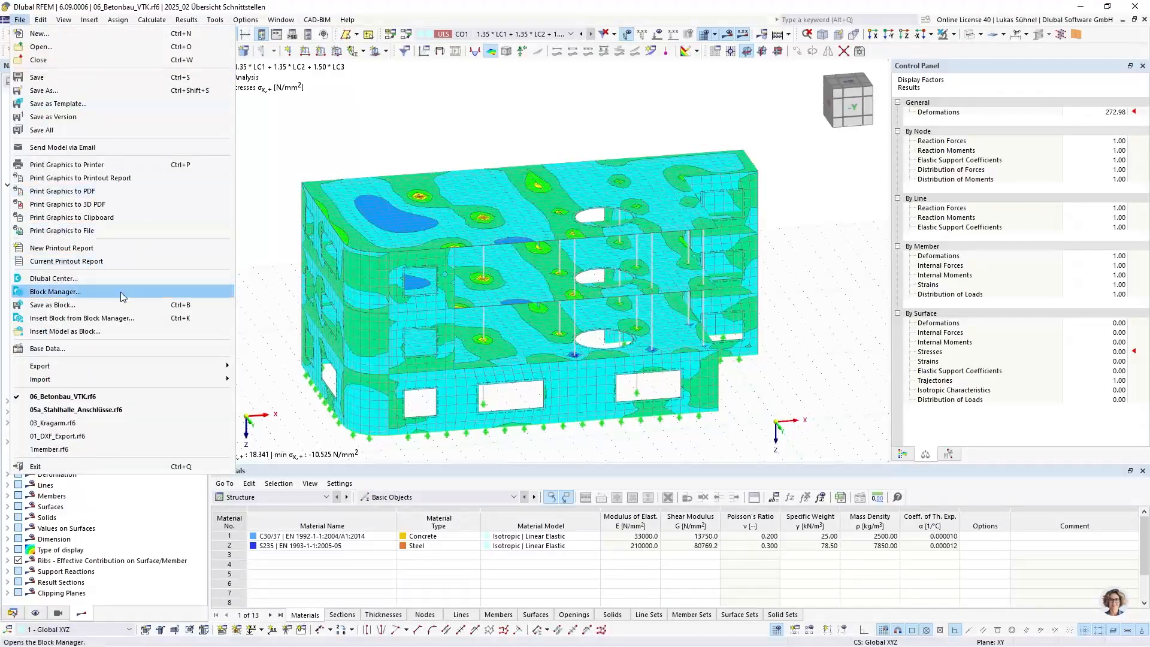
mouse_move(88, 365)
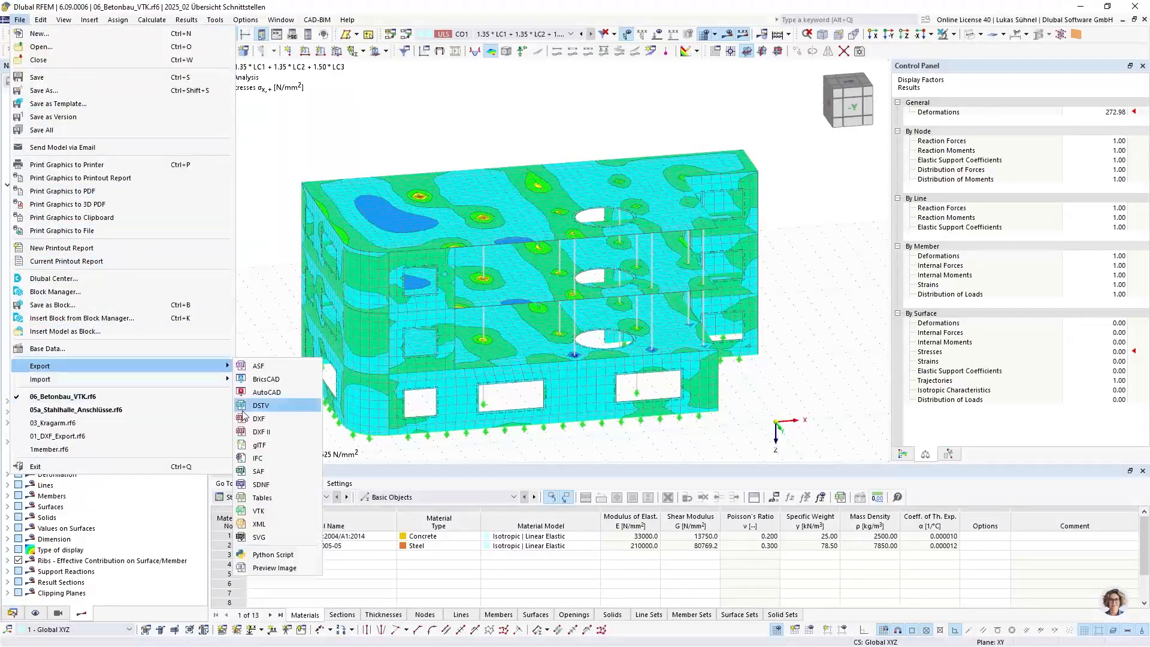
left_click(259, 511)
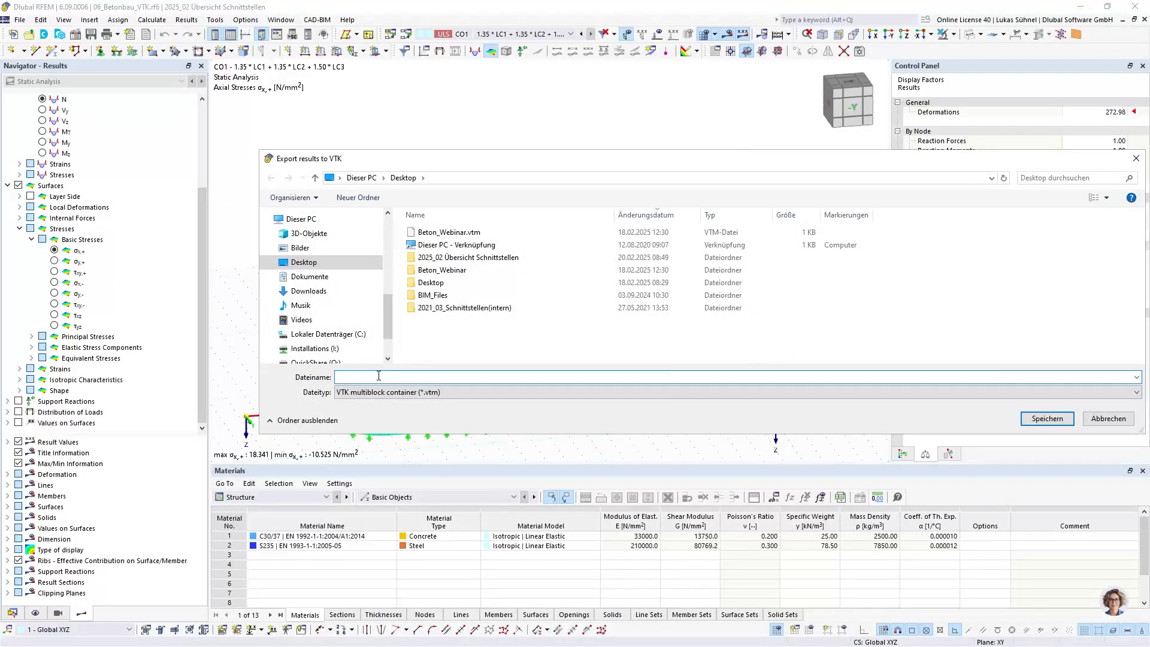
type("results")
left_click(1047, 418)
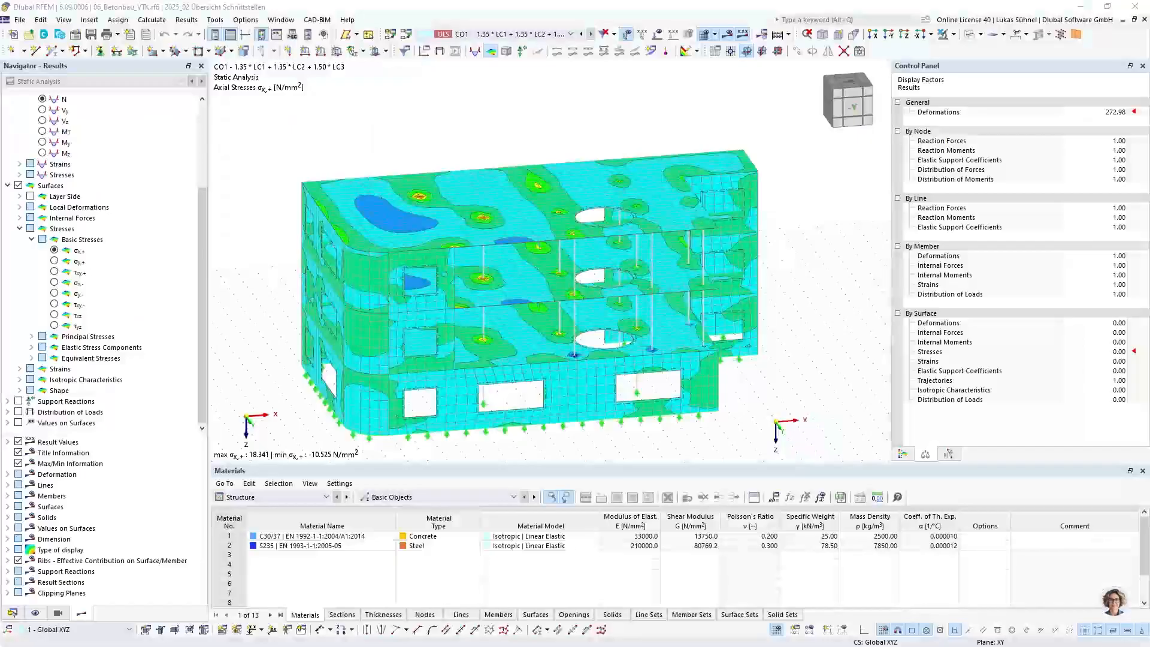
Check the exported results.vtm on the Desktop and the .vtp files in the results folder, and return to the Desktop folder.
left_click_drag(1149, 135, 996, 138)
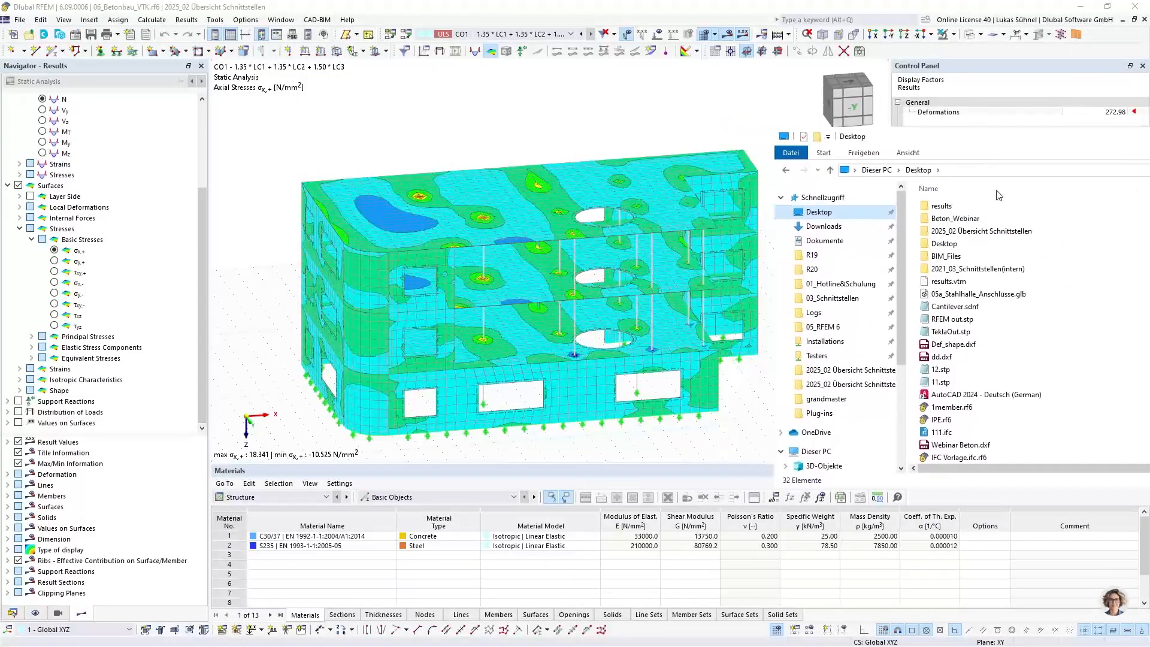
left_click(965, 283)
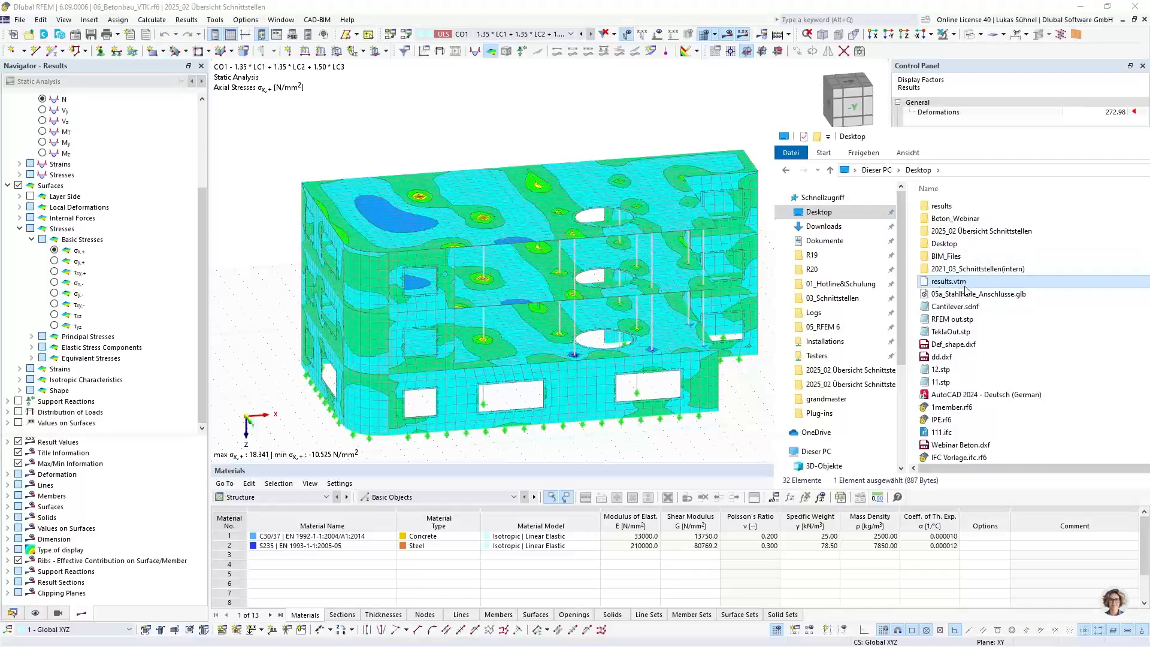
left_click(991, 257)
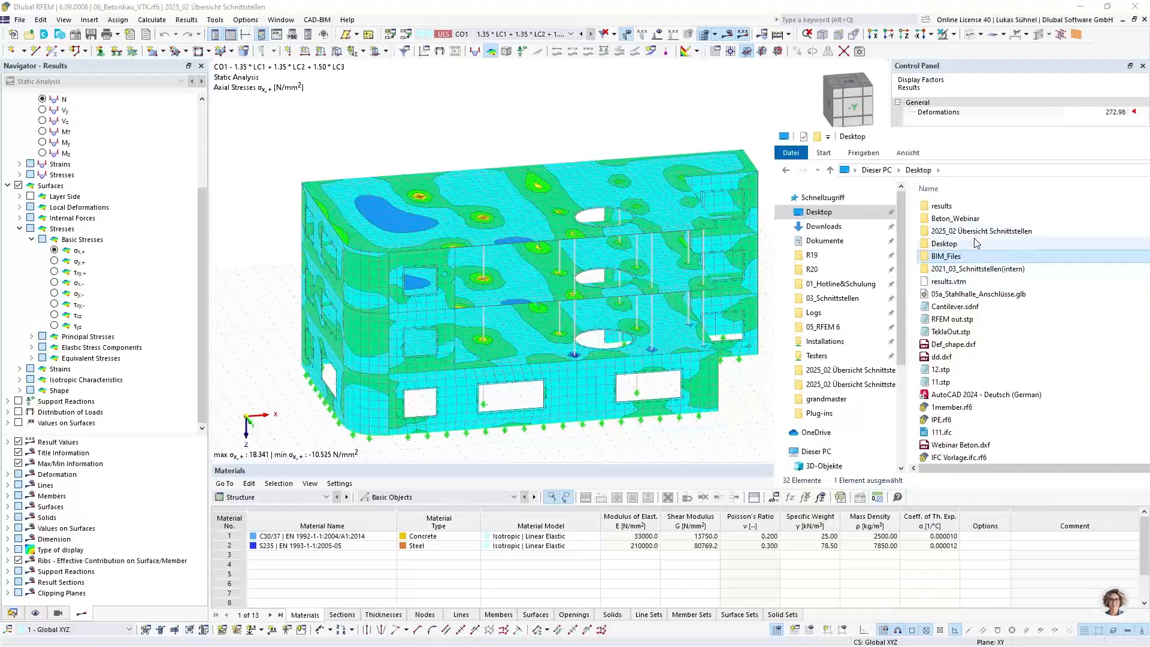
double_click(957, 206)
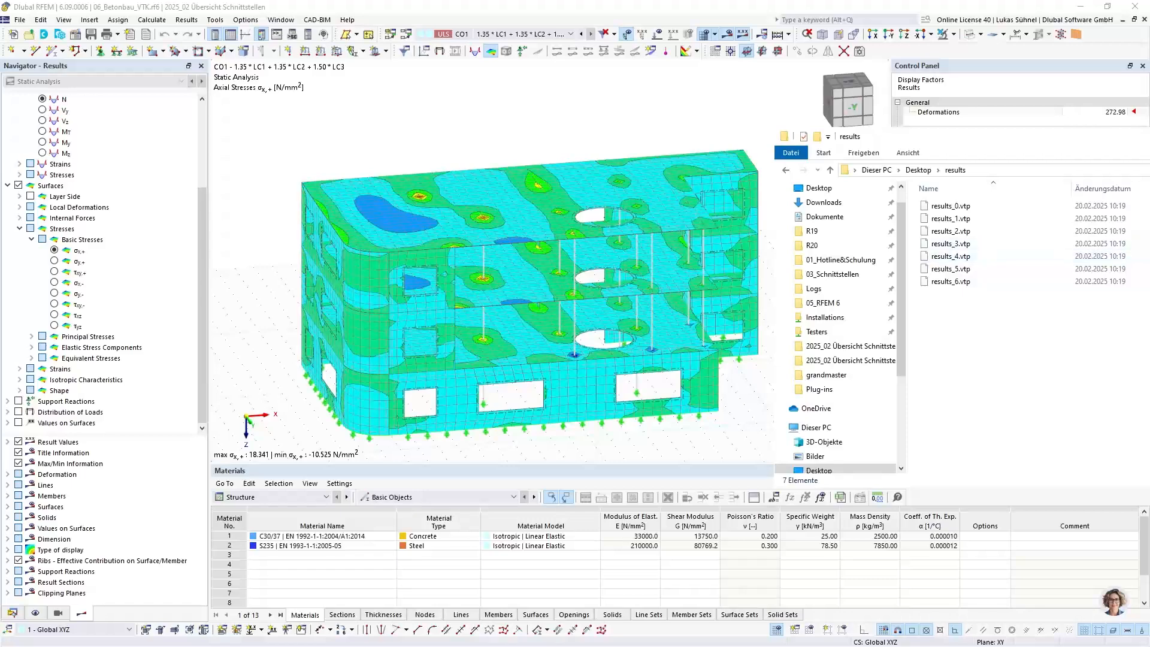
key("alt+Left")
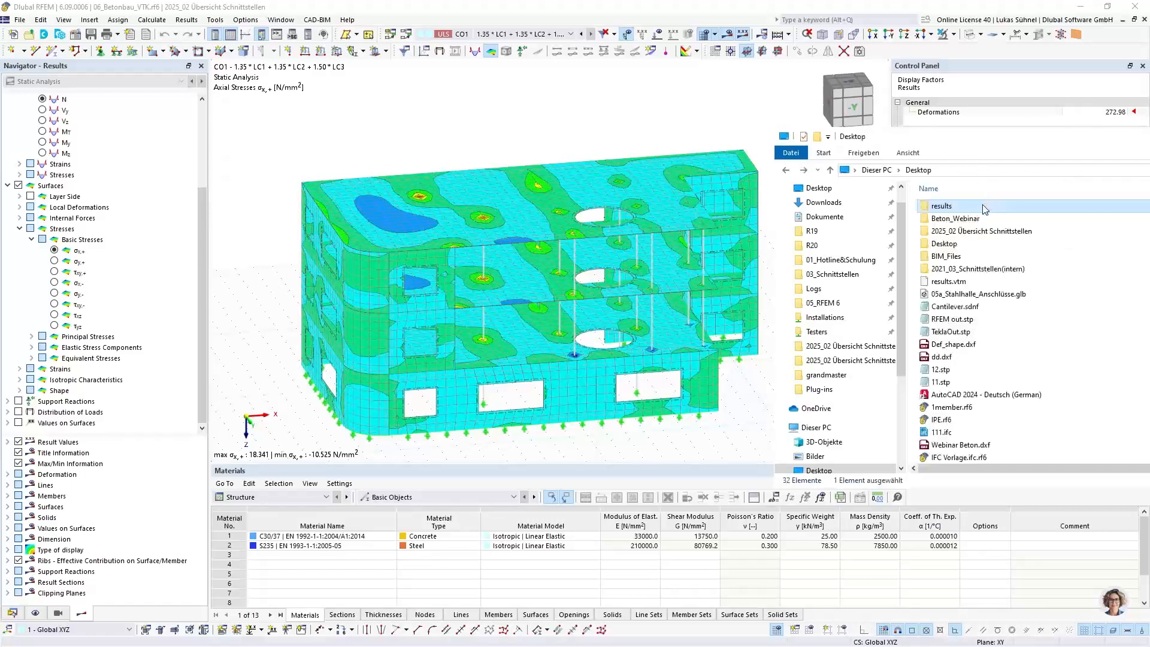
Switch to ParaView and open results.vtm from the Desktop.
left_click_drag(969, 137, 1149, 143)
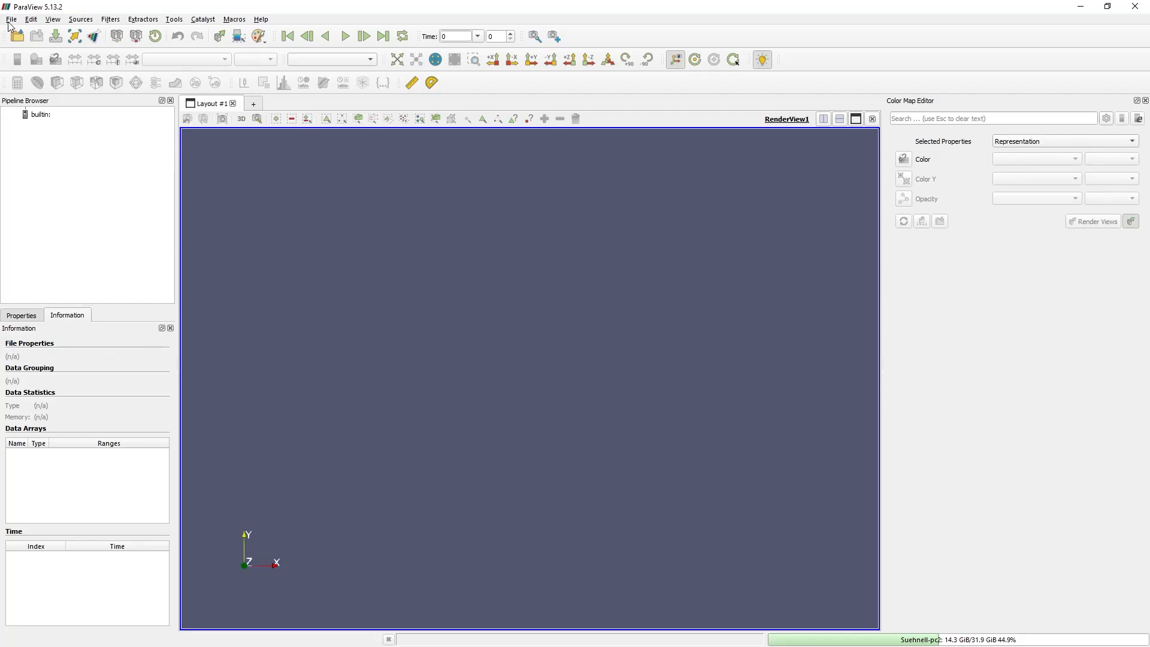
left_click(11, 20)
left_click(30, 32)
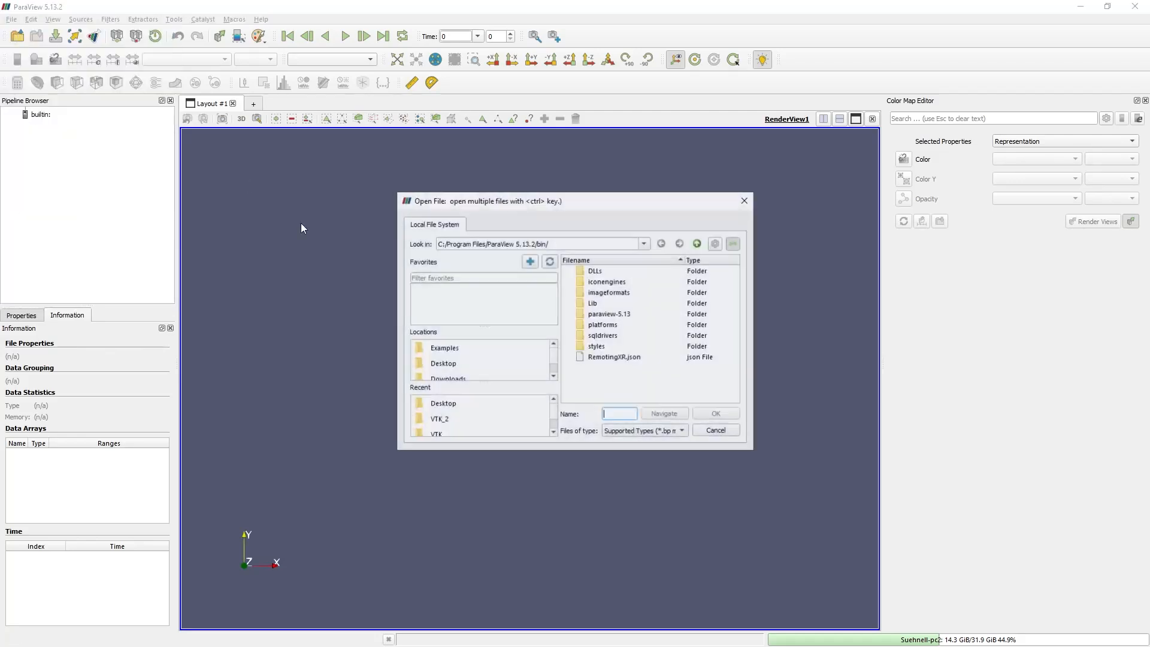
left_click(464, 360)
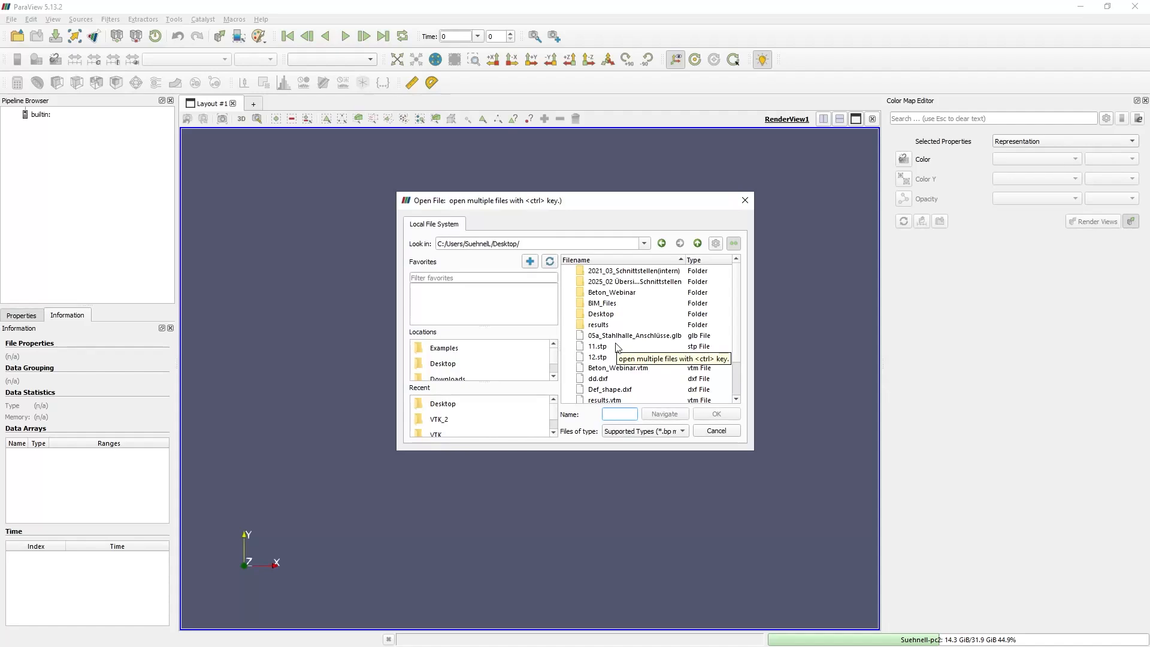
scroll(617, 383, "down", 2)
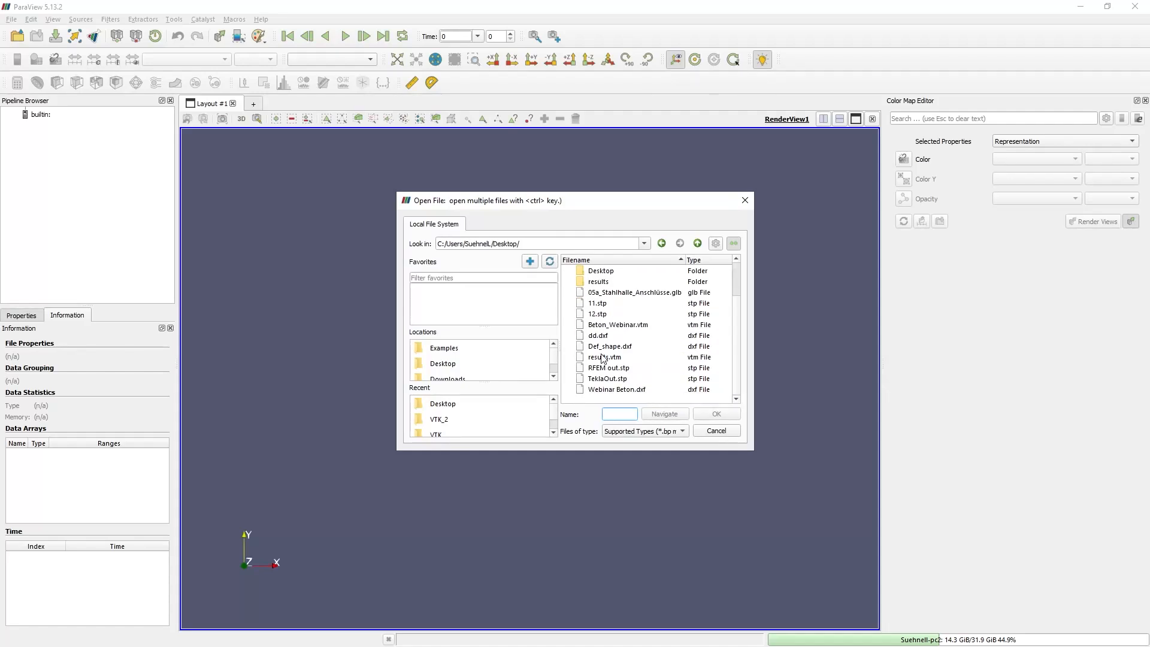
left_click(602, 357)
left_click(680, 432)
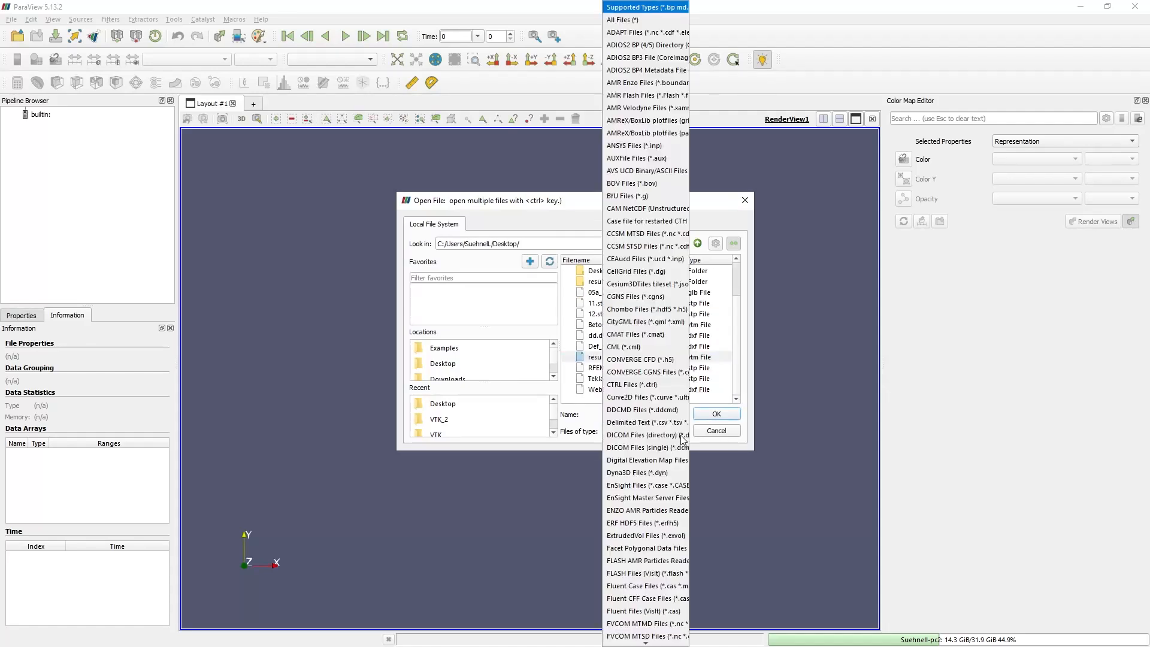
left_click(549, 448)
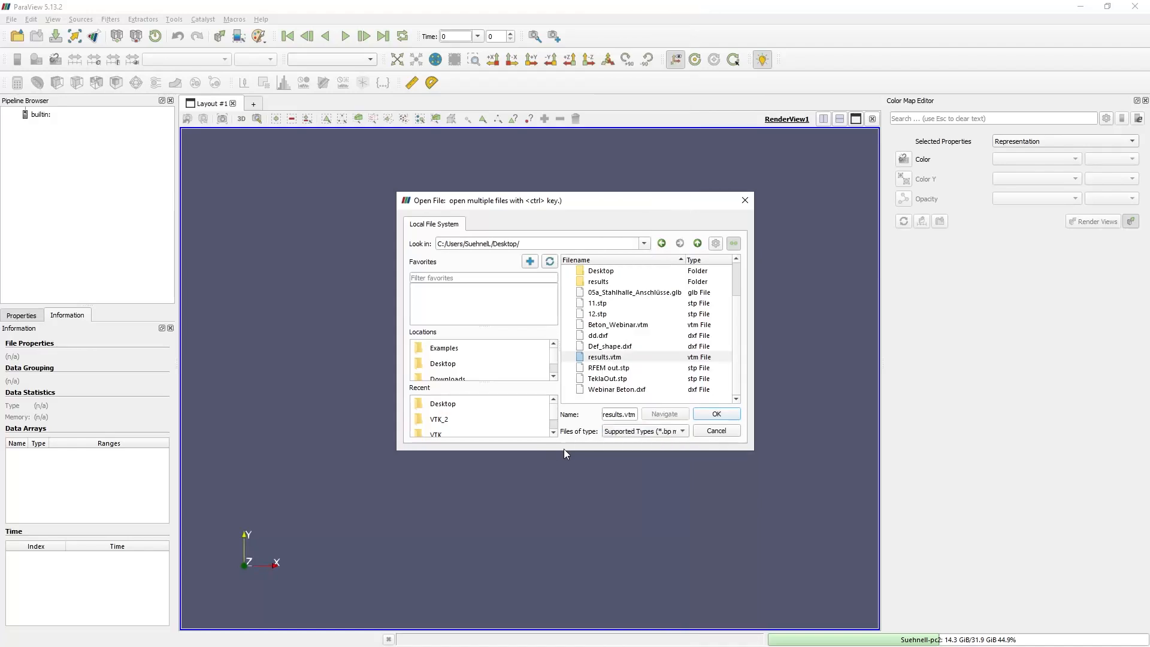
left_click(717, 415)
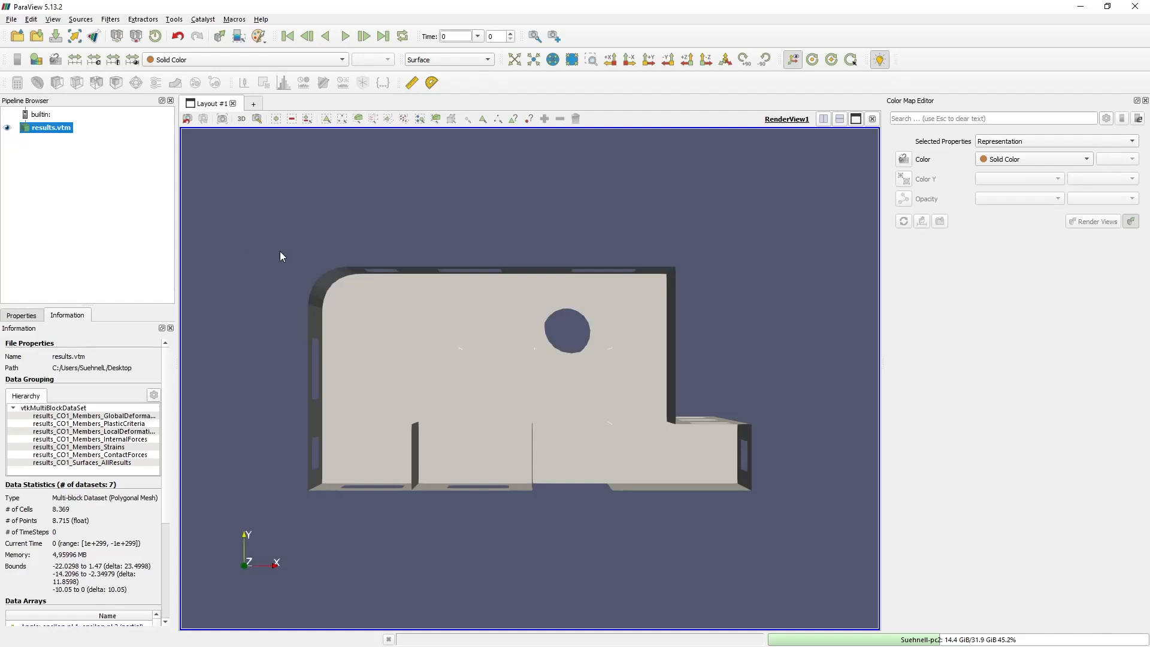
Color the imported building by Displacements: |u| and view it from the side.
left_click_drag(459, 243, 393, 401)
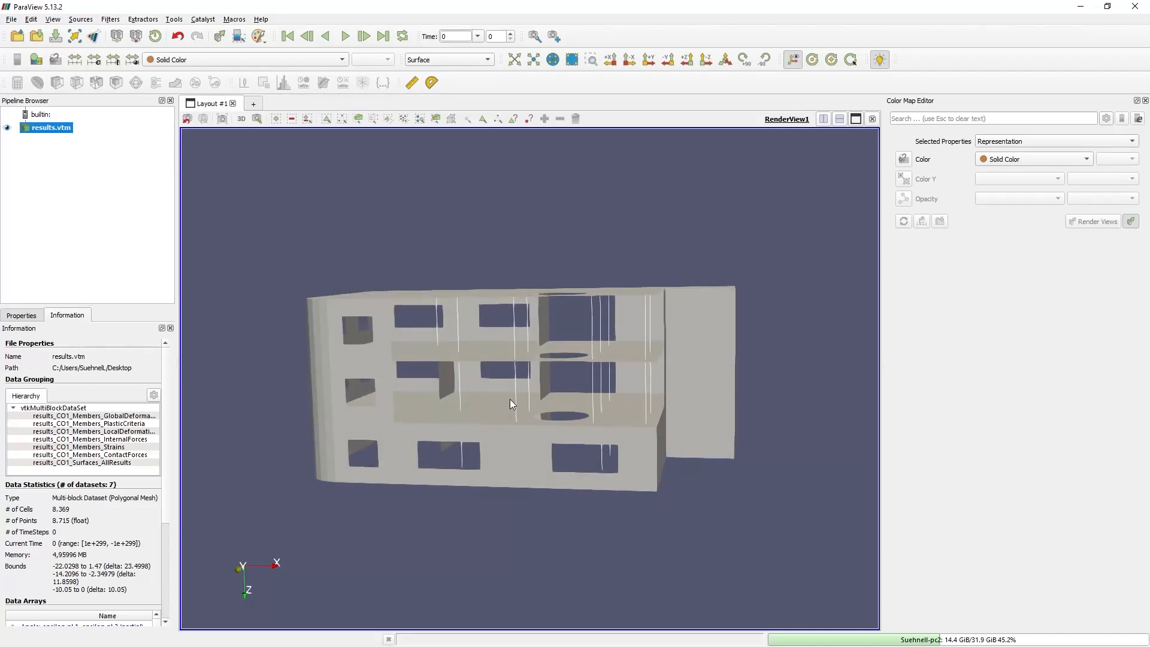
scroll(449, 427, "up", 3)
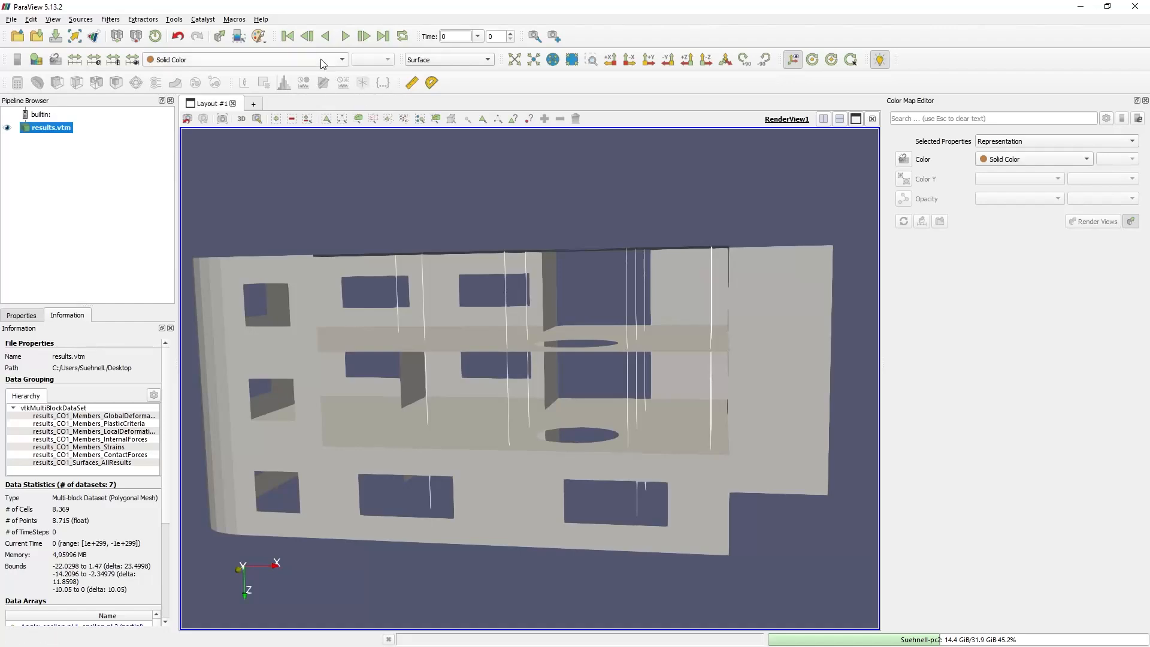
left_click(303, 60)
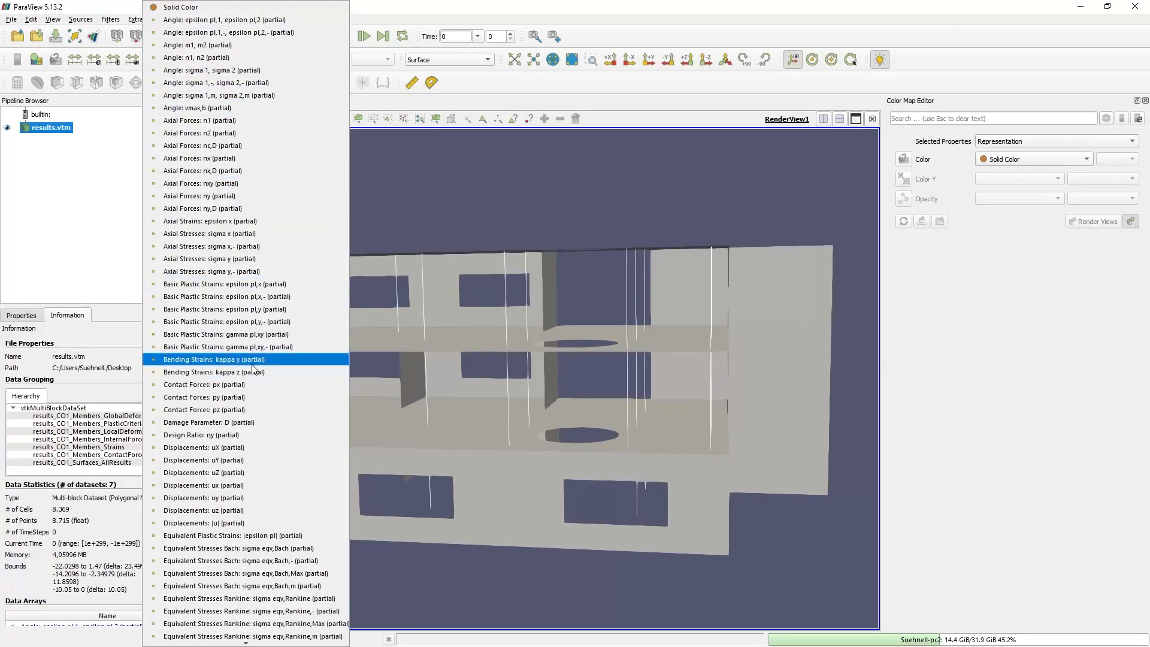
scroll(246, 368, "down", 15)
scroll(245, 368, "down", 13)
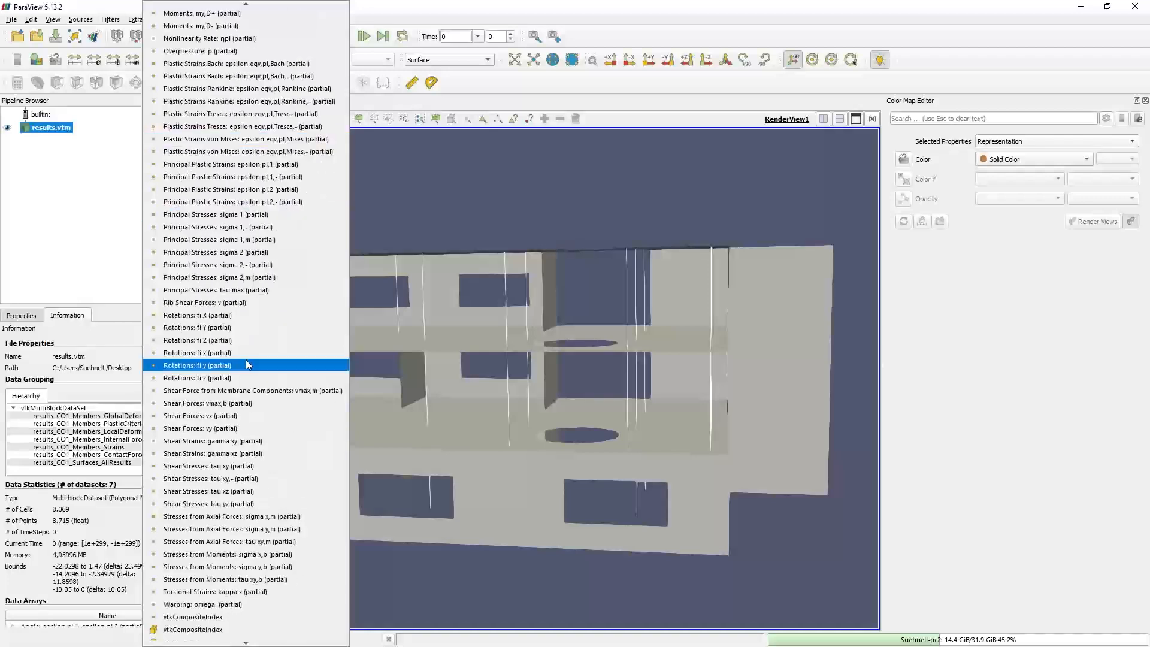
scroll(247, 364, "down", 1)
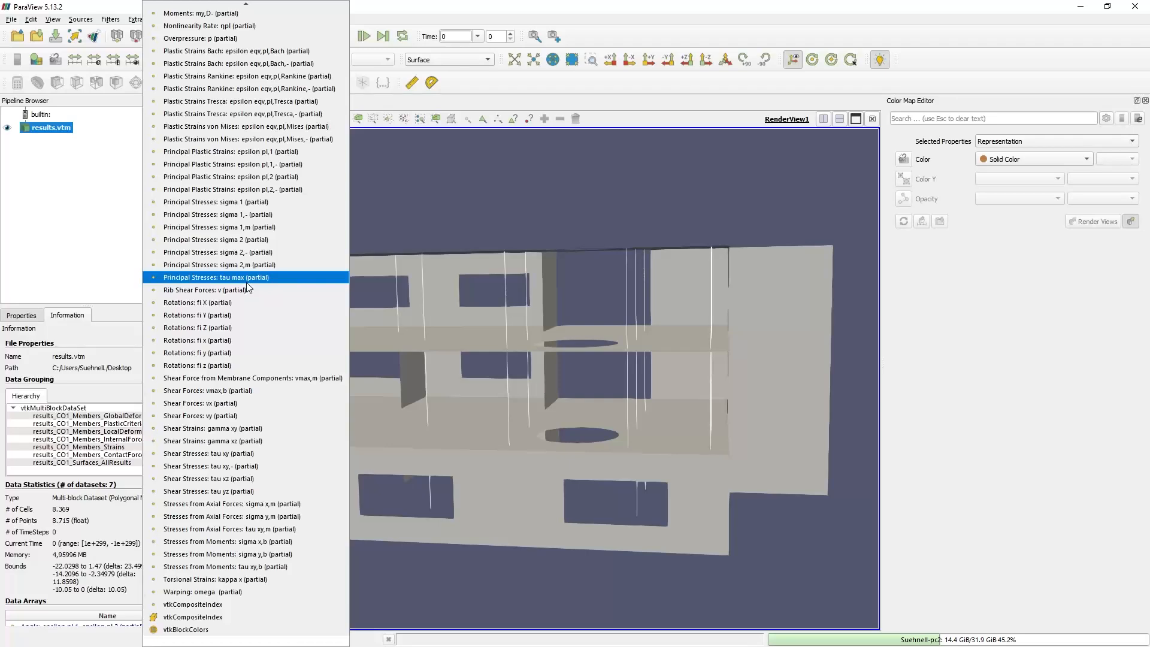
scroll(251, 338, "up", 7)
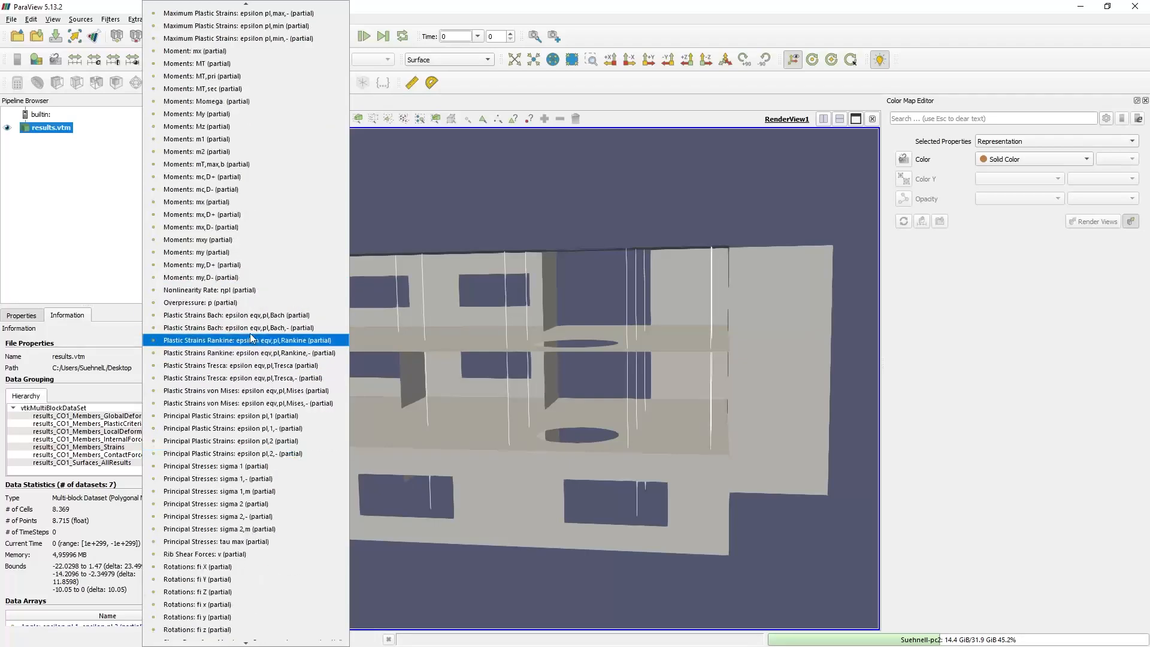
scroll(250, 338, "up", 15)
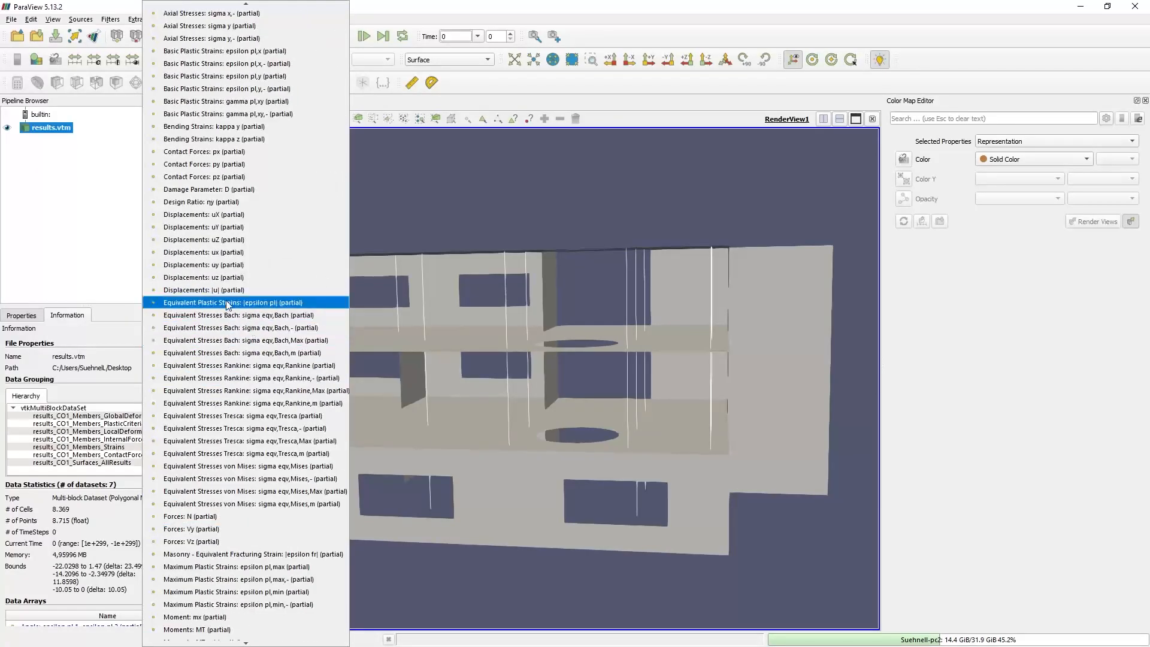
left_click(227, 290)
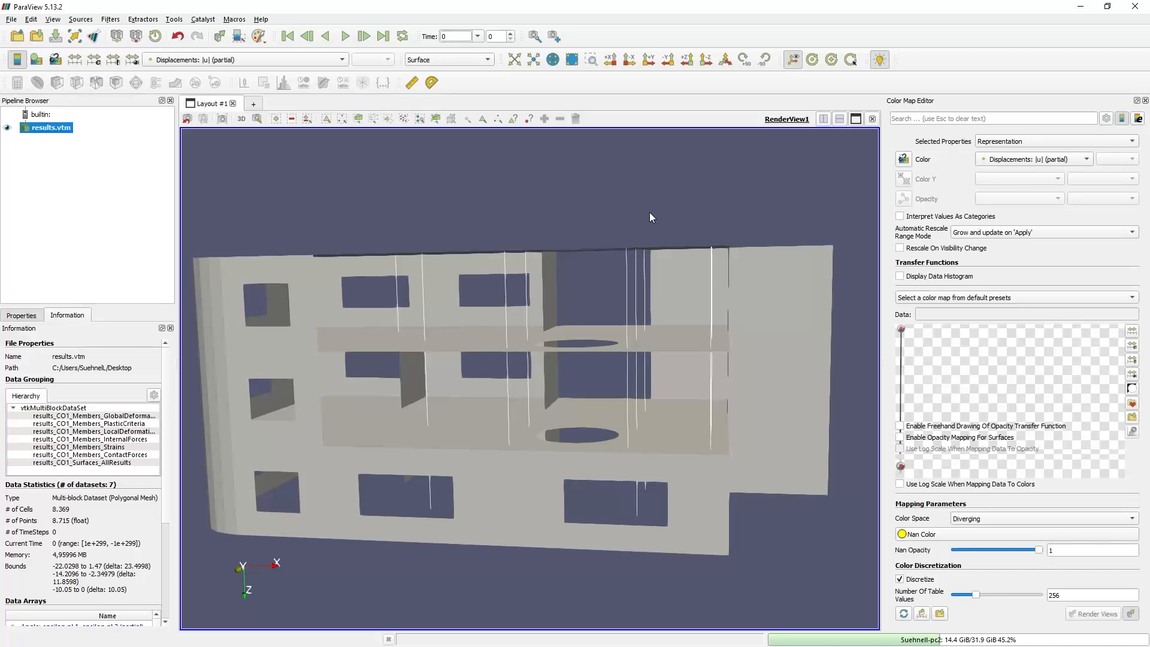
left_click_drag(703, 230, 688, 278)
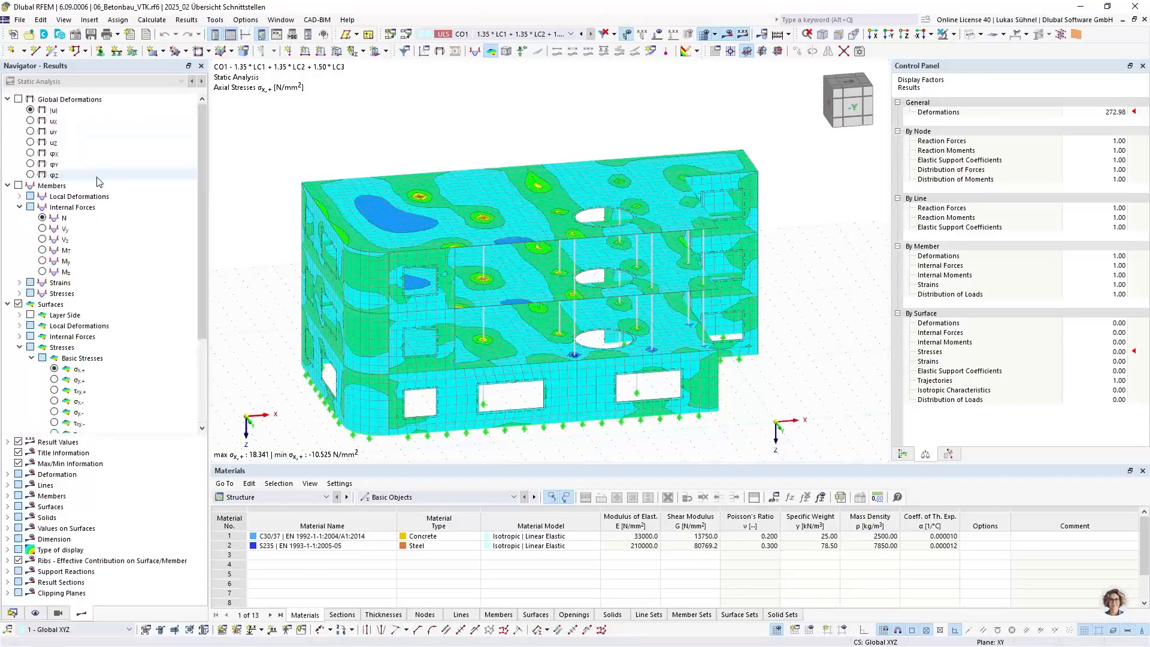
Switch to RFEM, display the building's global deformations |u|, and compare the contours with those in ParaView.
left_click(31, 110)
middle_click_drag(678, 137, 542, 186, "ctrl")
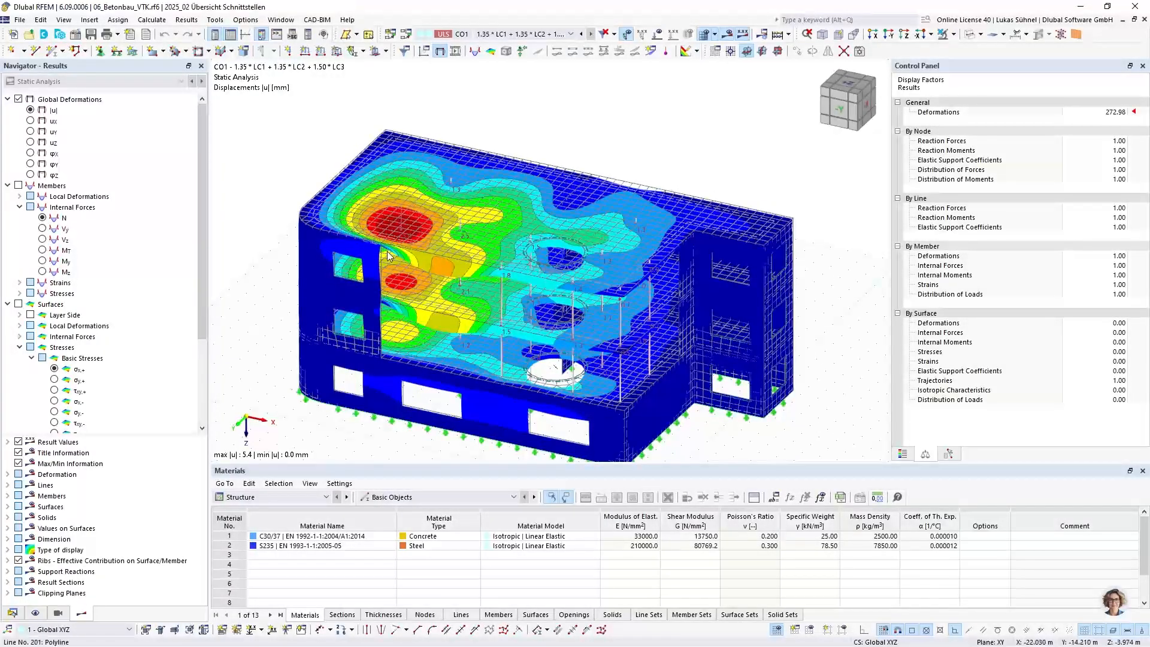
middle_click_drag(385, 248, 420, 249, "ctrl")
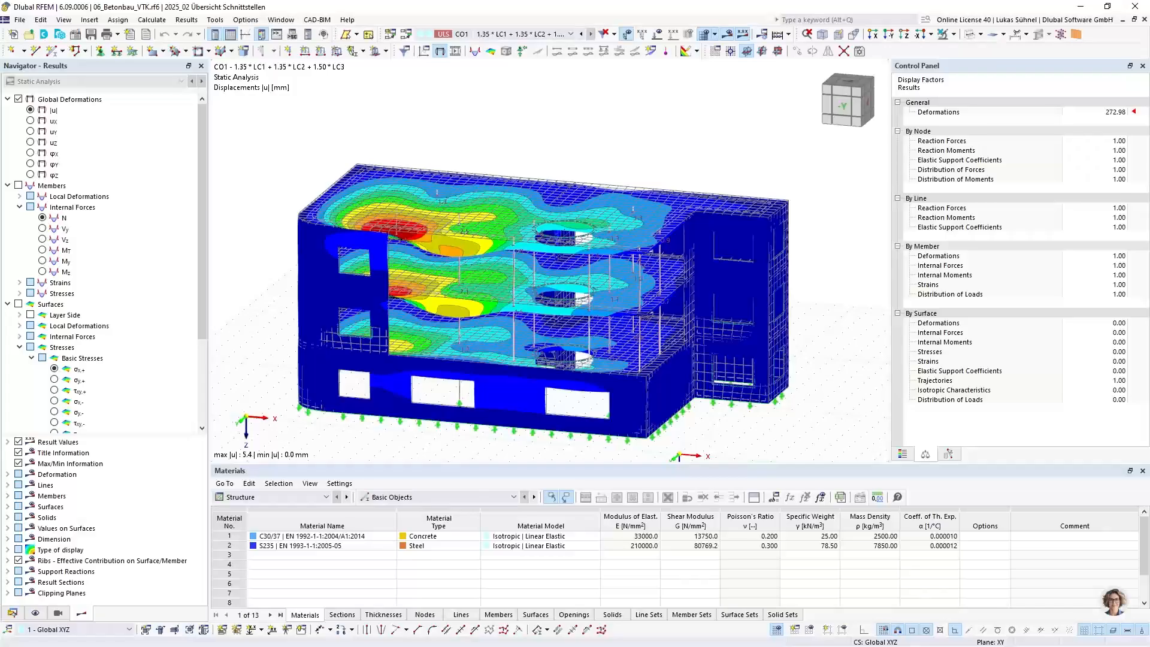
key("alt+Tab")
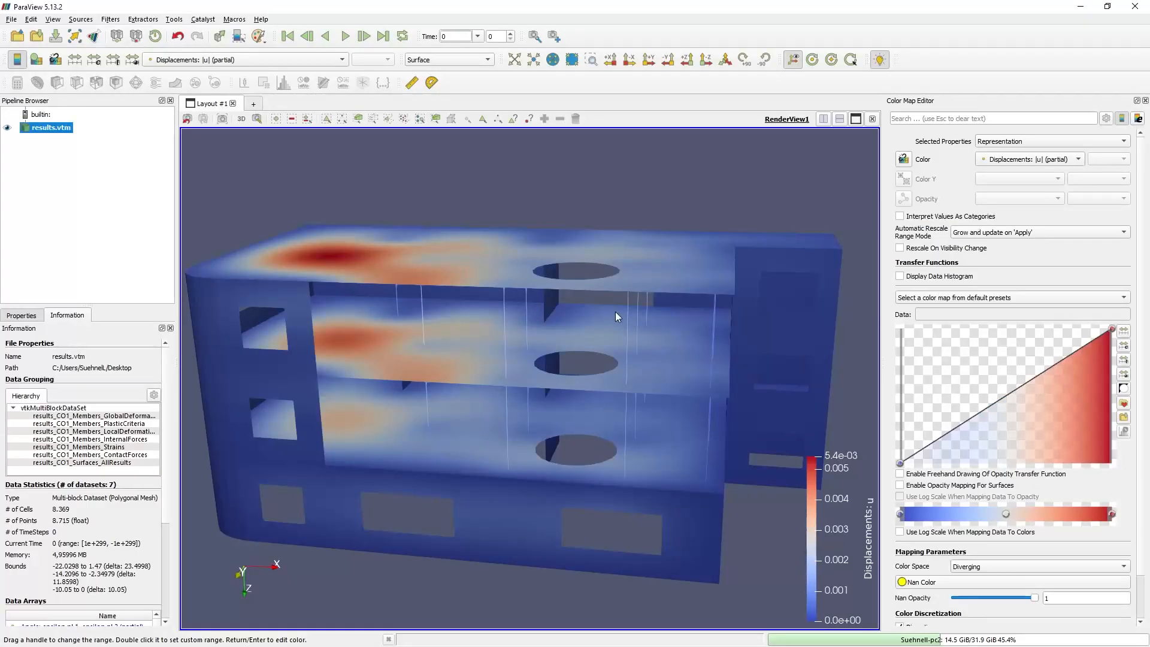
left_click_drag(376, 264, 450, 355)
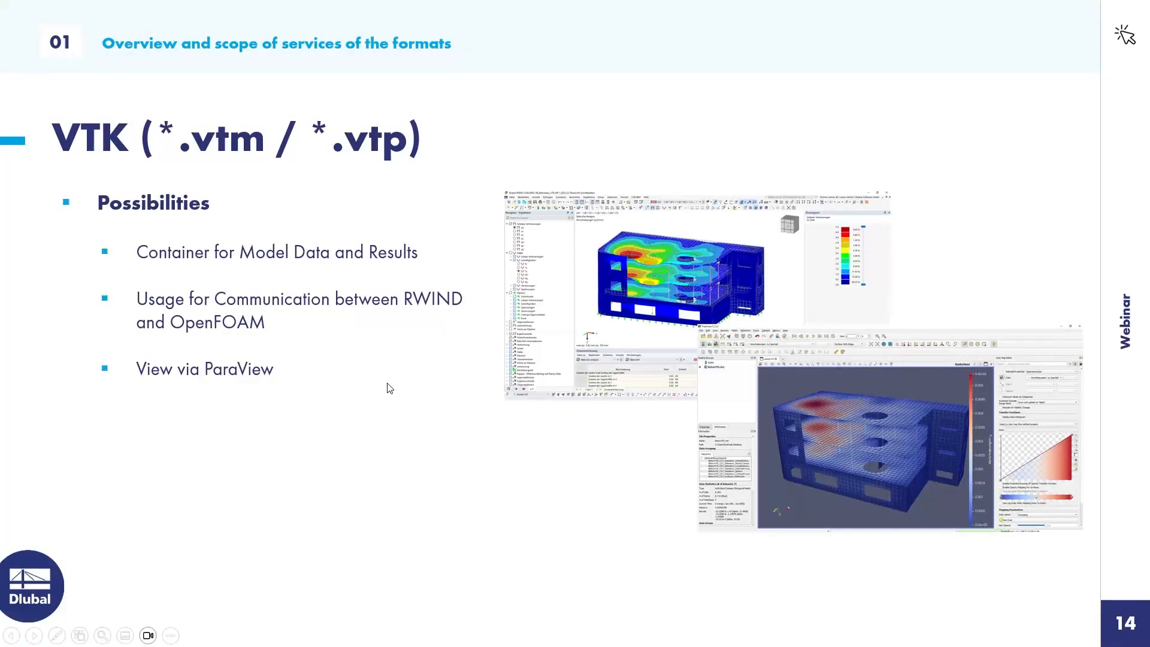
left_click(387, 383)
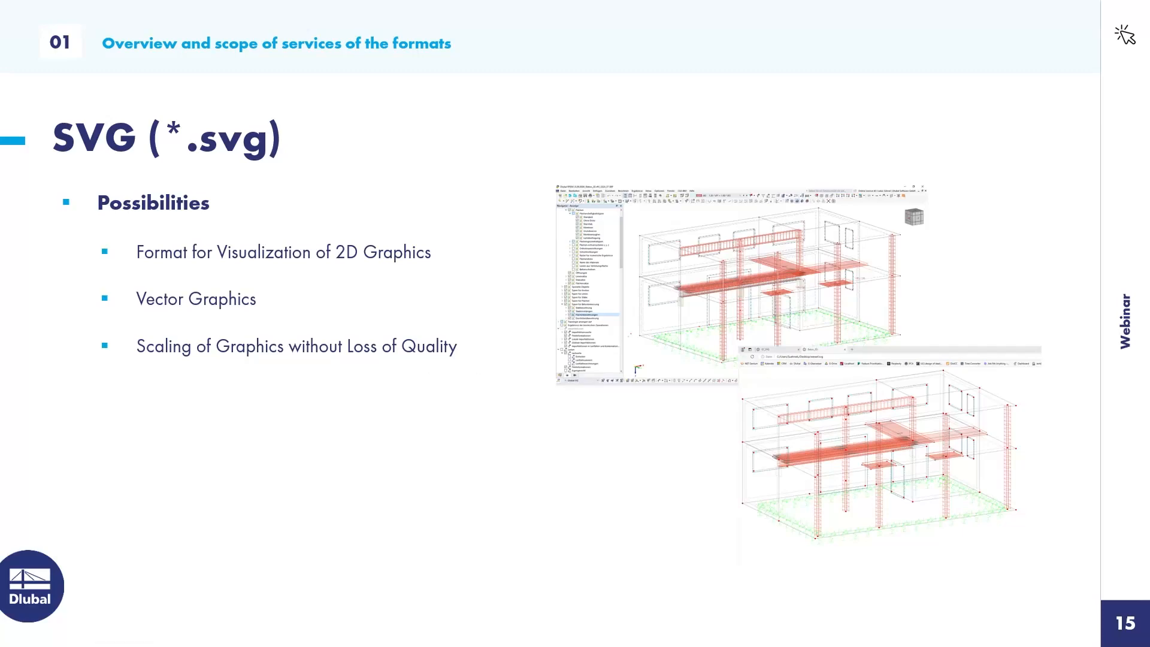
Return to RFEM and open the model 07_SVG.rf6 from the folder 2025_02 Übersicht Schnittstellen.
key("alt+Tab")
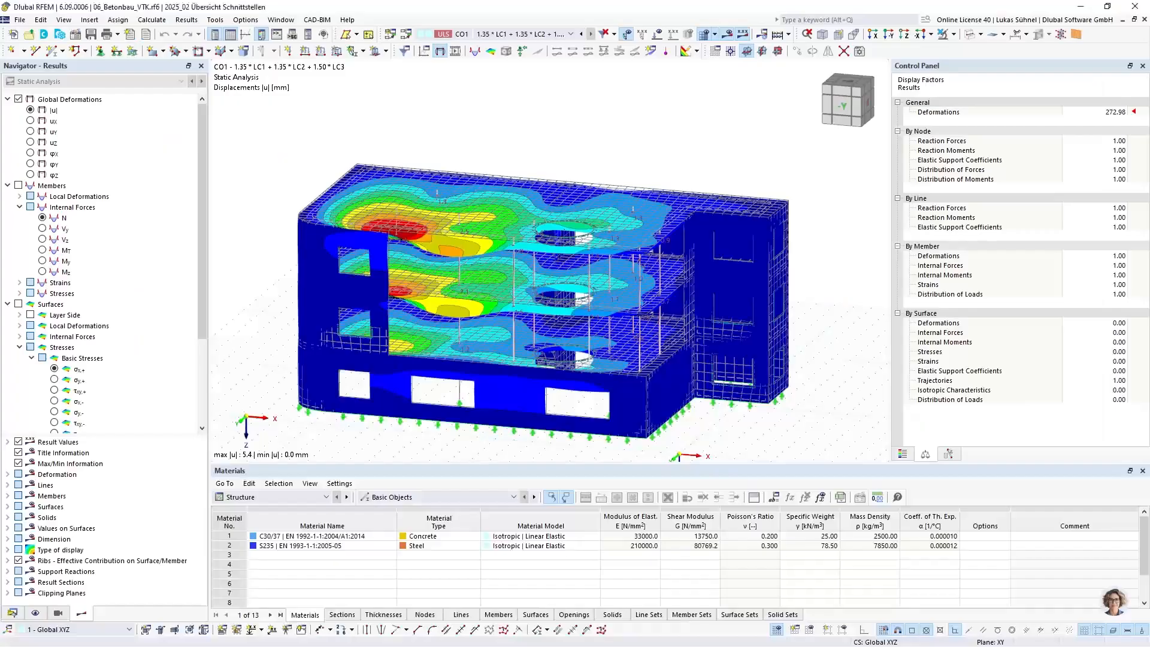
left_click(16, 21)
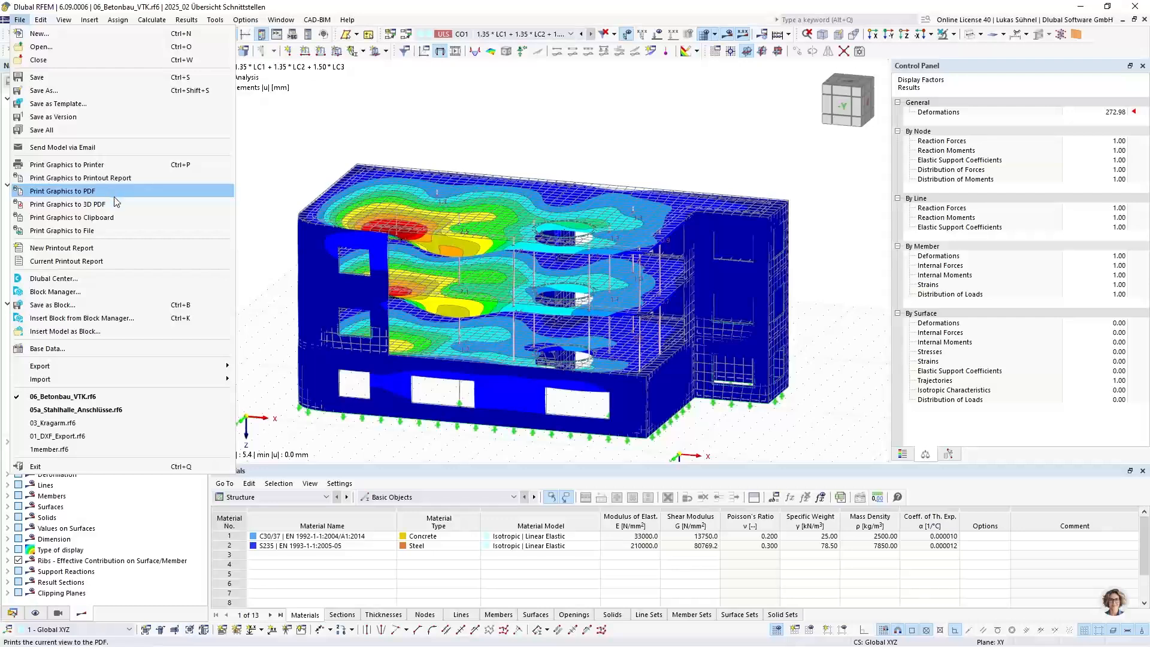
left_click(55, 44)
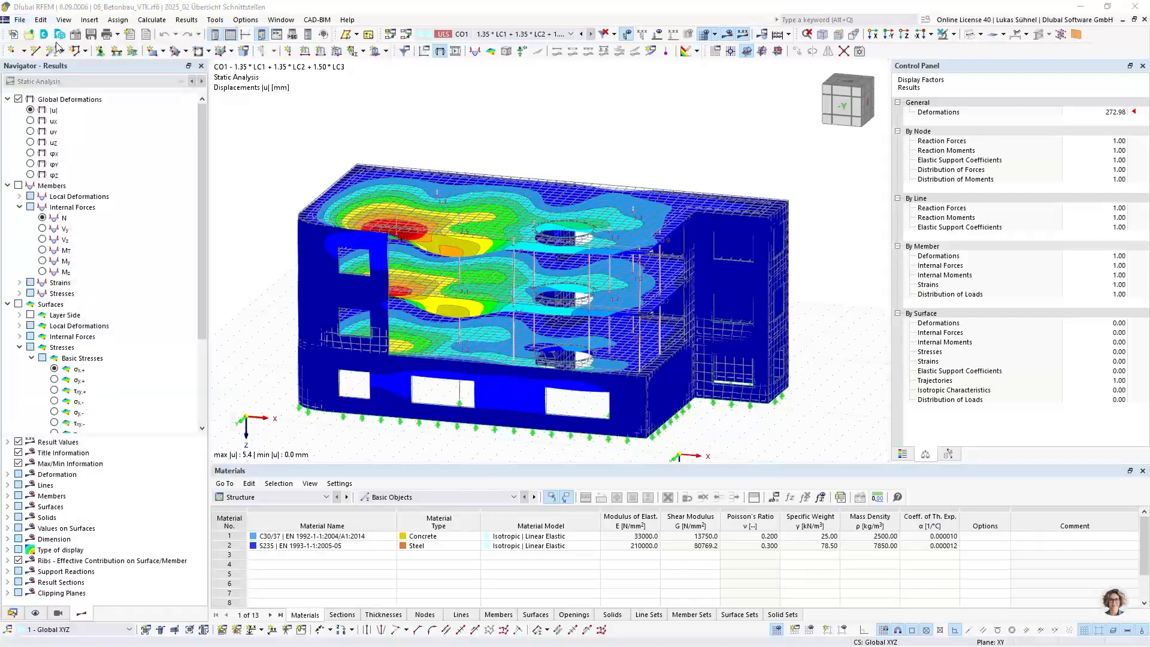
left_click(416, 332)
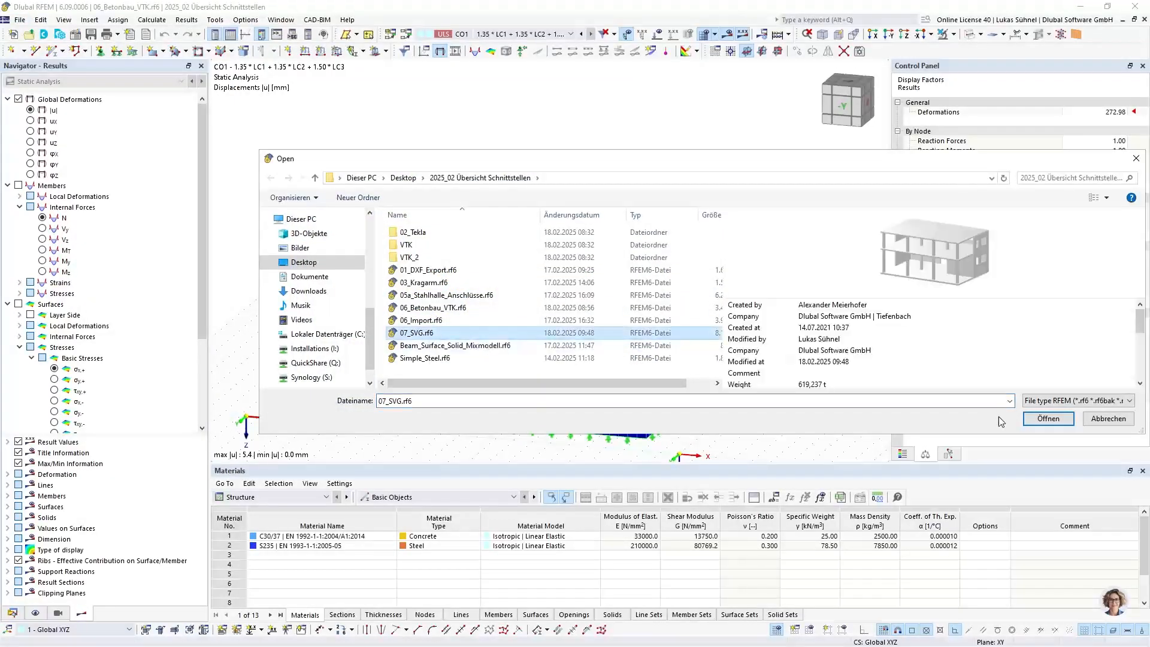
left_click(1040, 421)
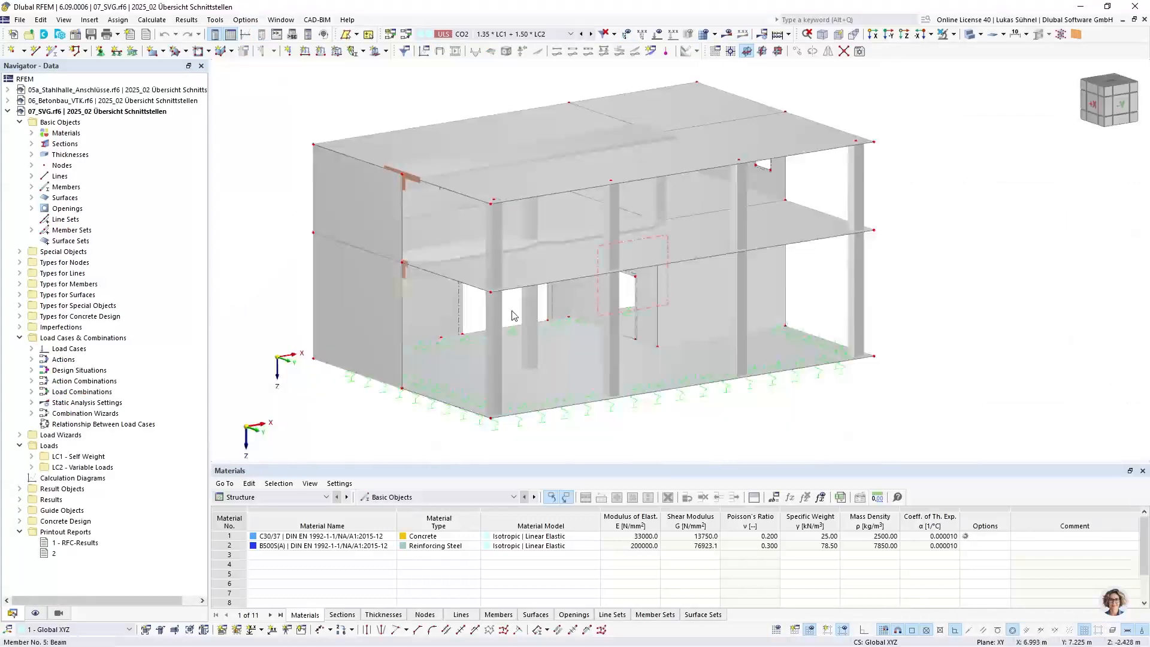
Show the model as a wireframe and turn on Types for Concrete Design to display the member reinforcement.
left_click(968, 35)
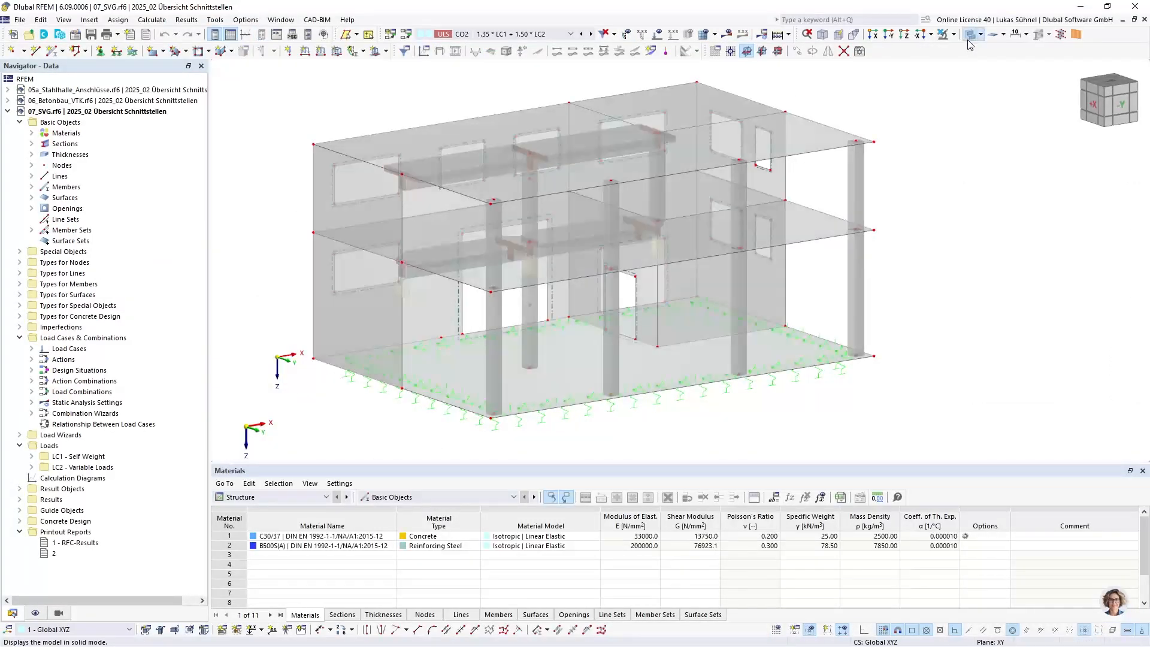
left_click(35, 613)
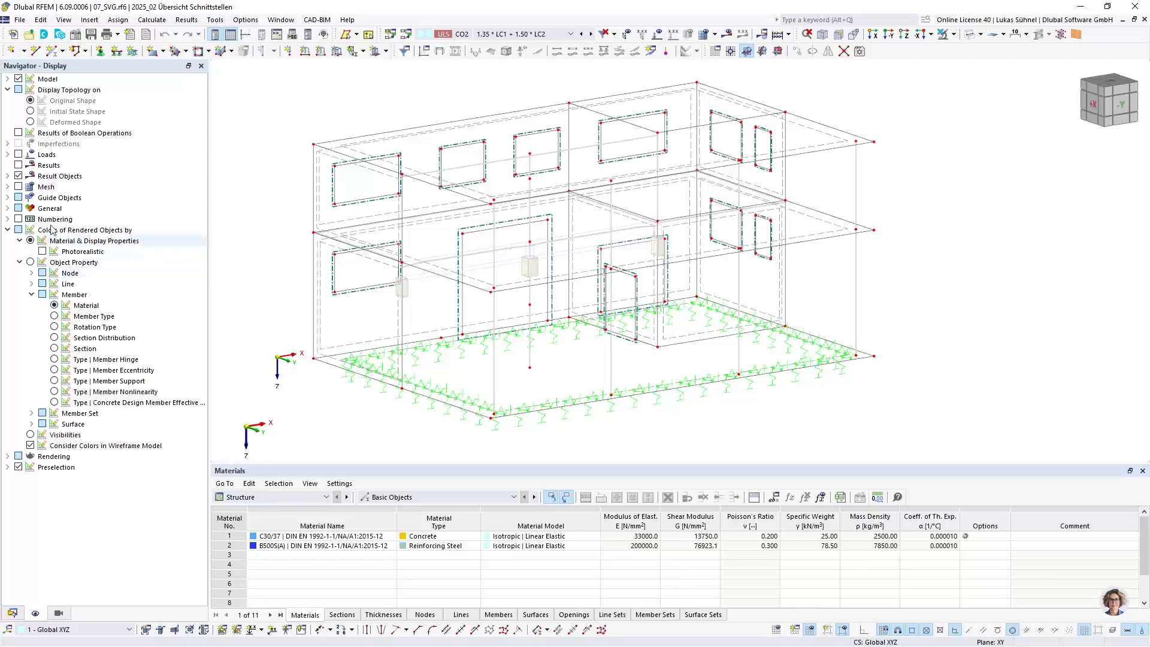
left_click(7, 79)
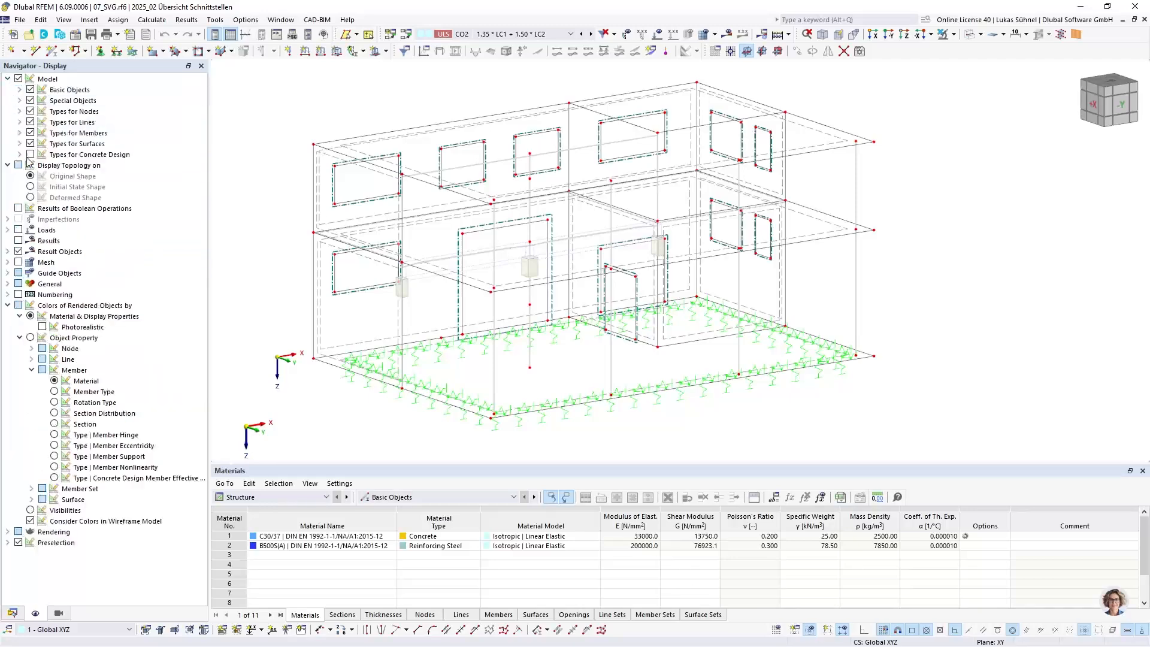
left_click(30, 154)
left_click(19, 155)
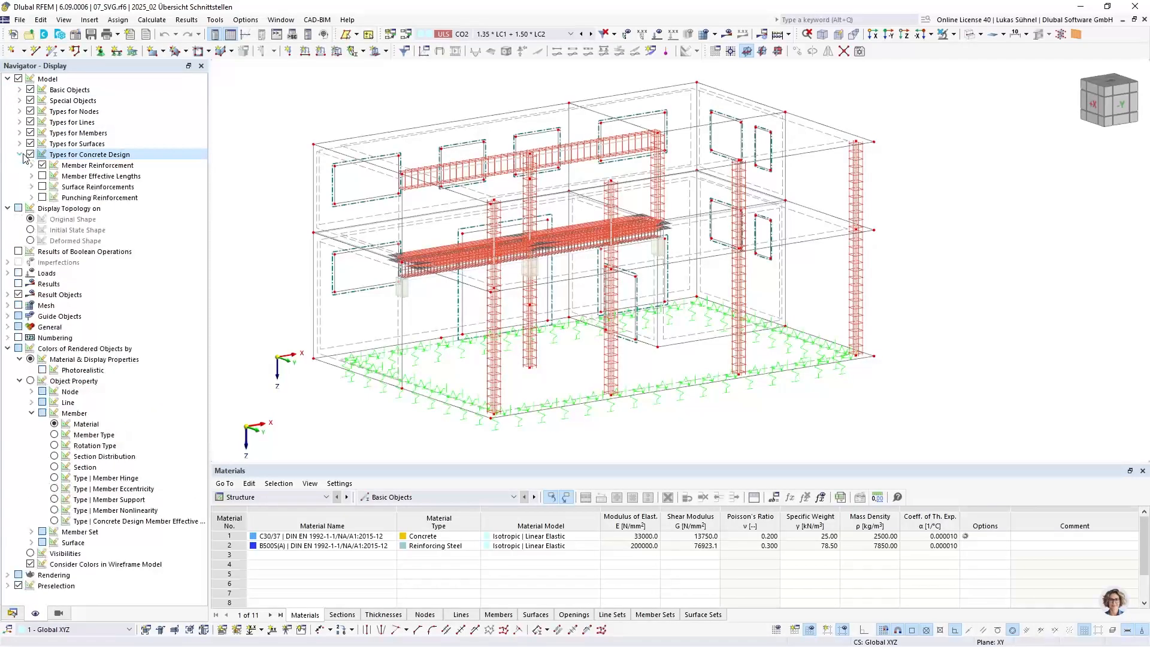
middle_click_drag(330, 281, 383, 292)
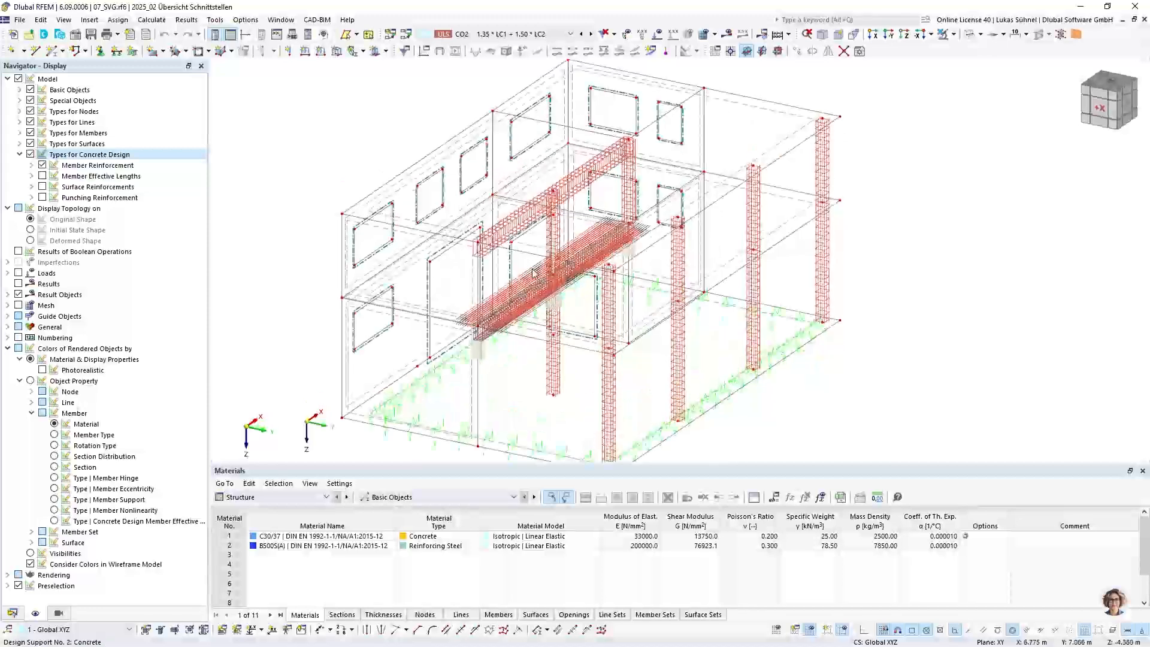
scroll(522, 356, "up", 1)
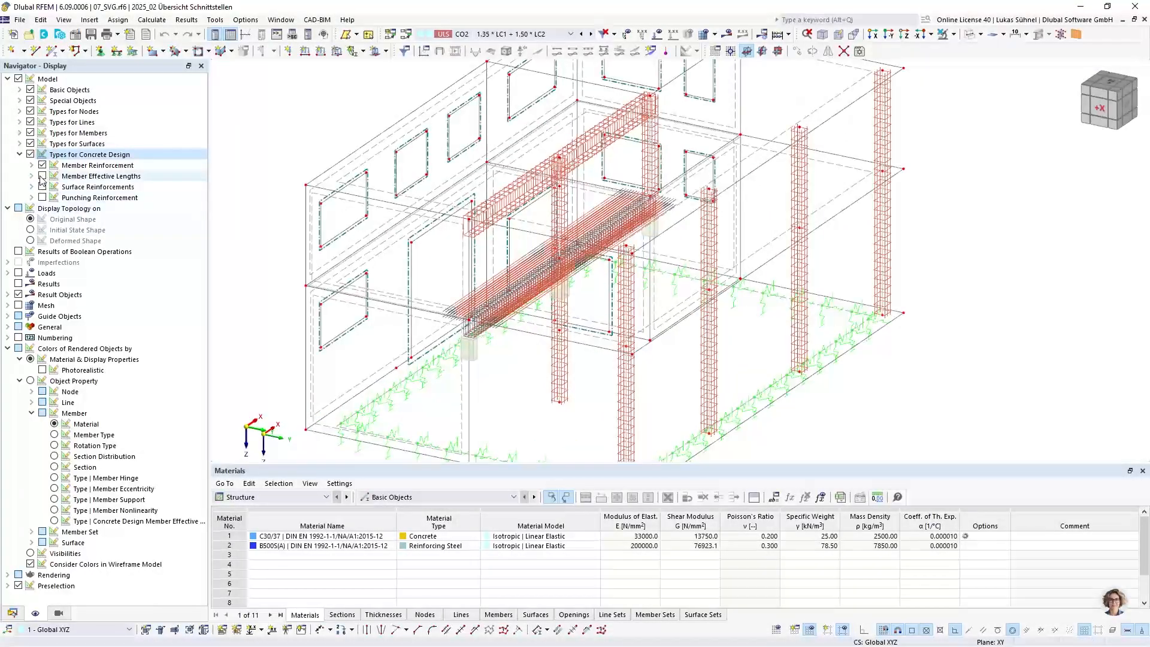
Show the surface reinforcements in the model, and hide them again.
left_click(42, 186)
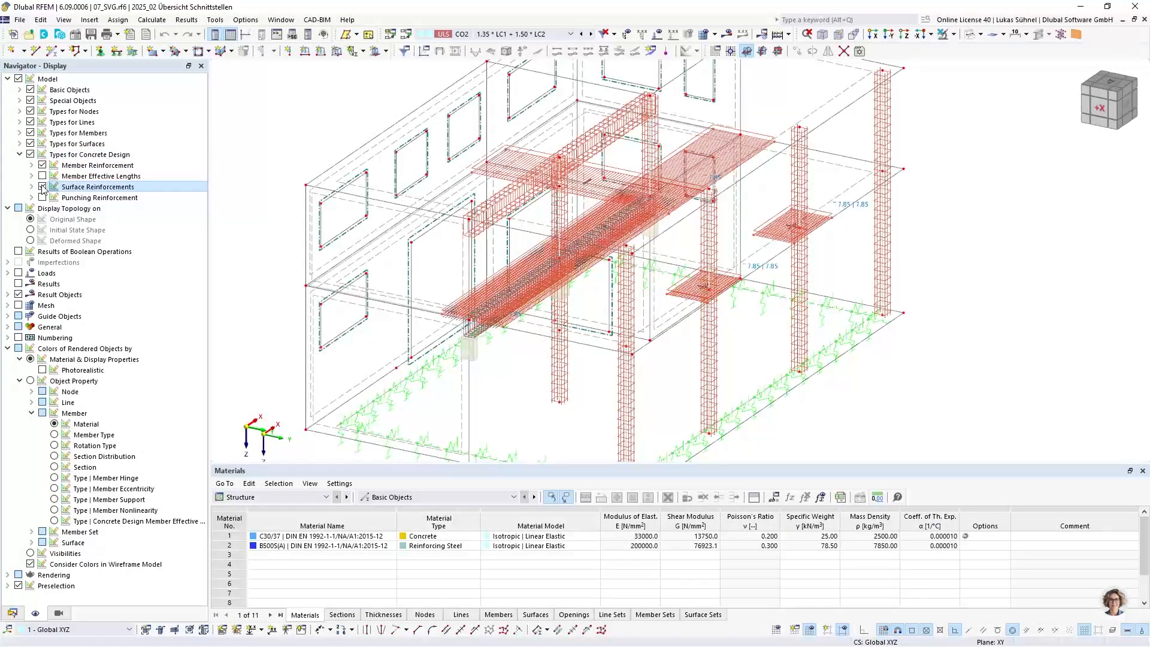
left_click(42, 187)
middle_click_drag(575, 234, 543, 333)
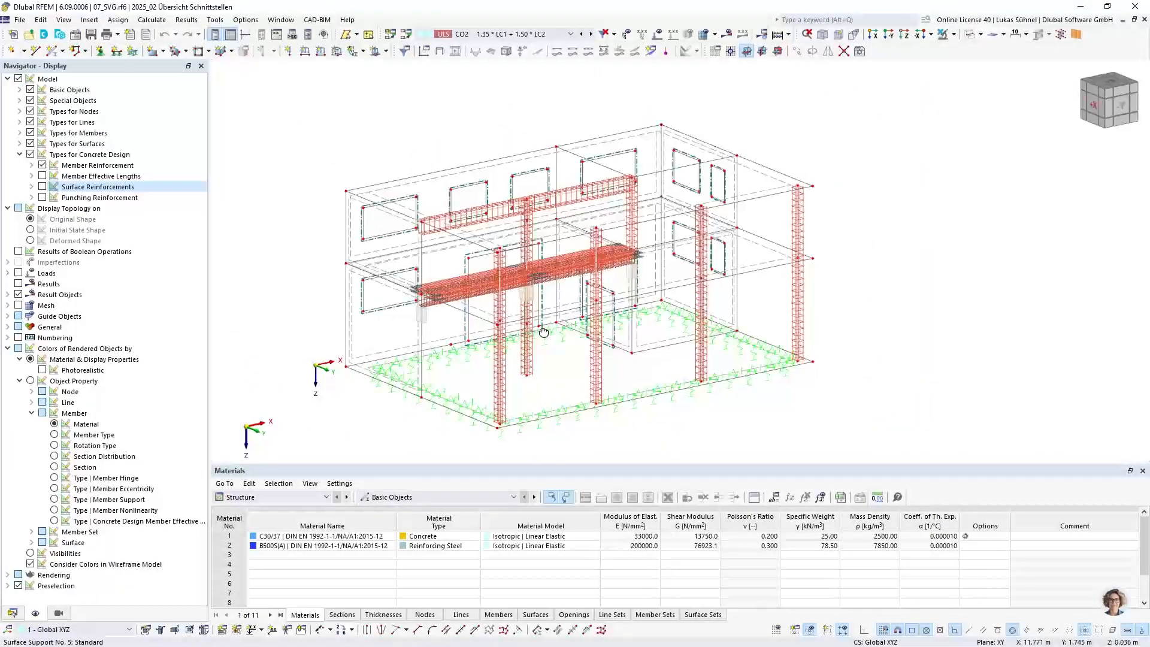
Turn on the longitudinal reinforcement descriptions on -z (top) and +z (bottom) for the members and view them at a column.
left_click(31, 166)
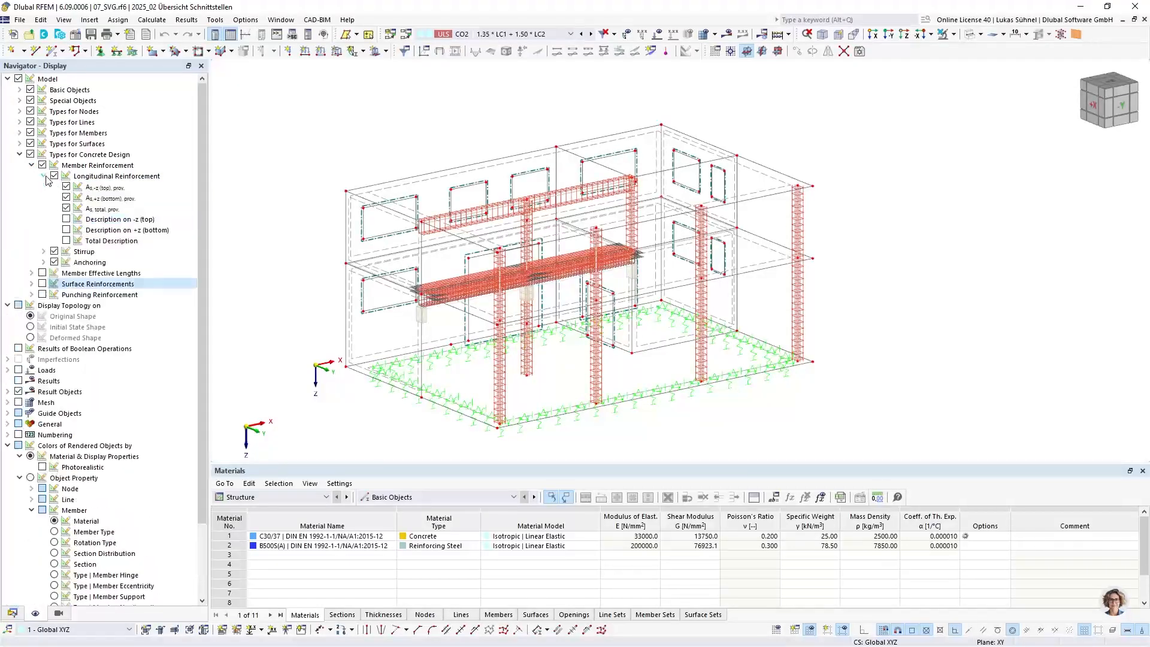
left_click(43, 176)
scroll(700, 210, "up", 10)
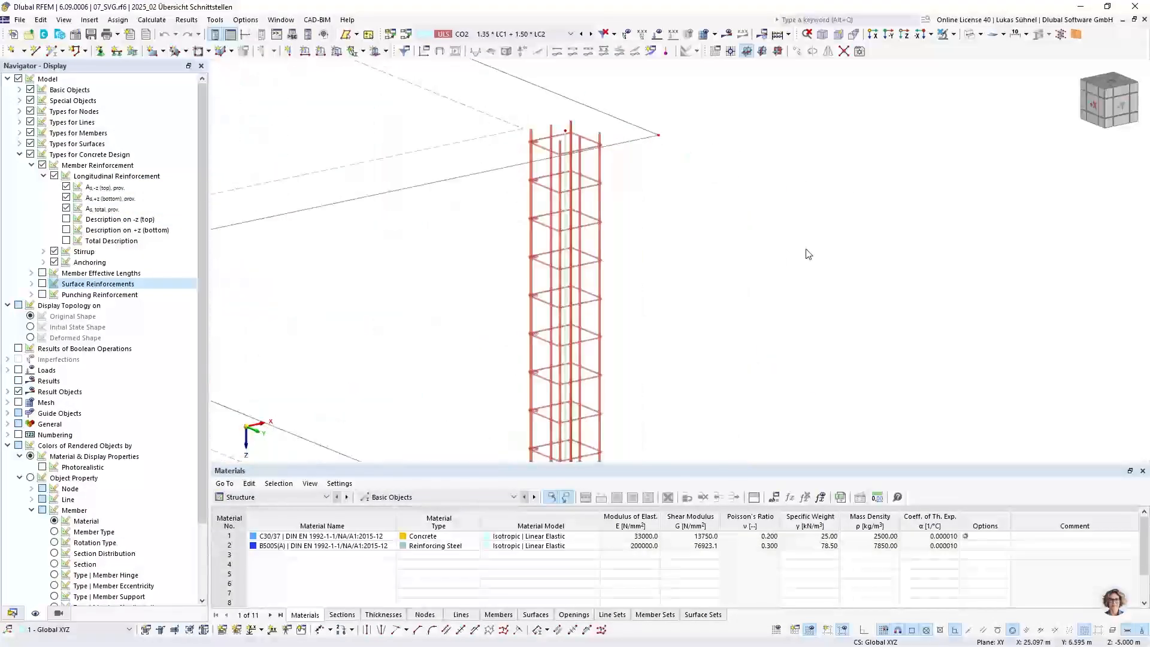
scroll(699, 211, "down", 5)
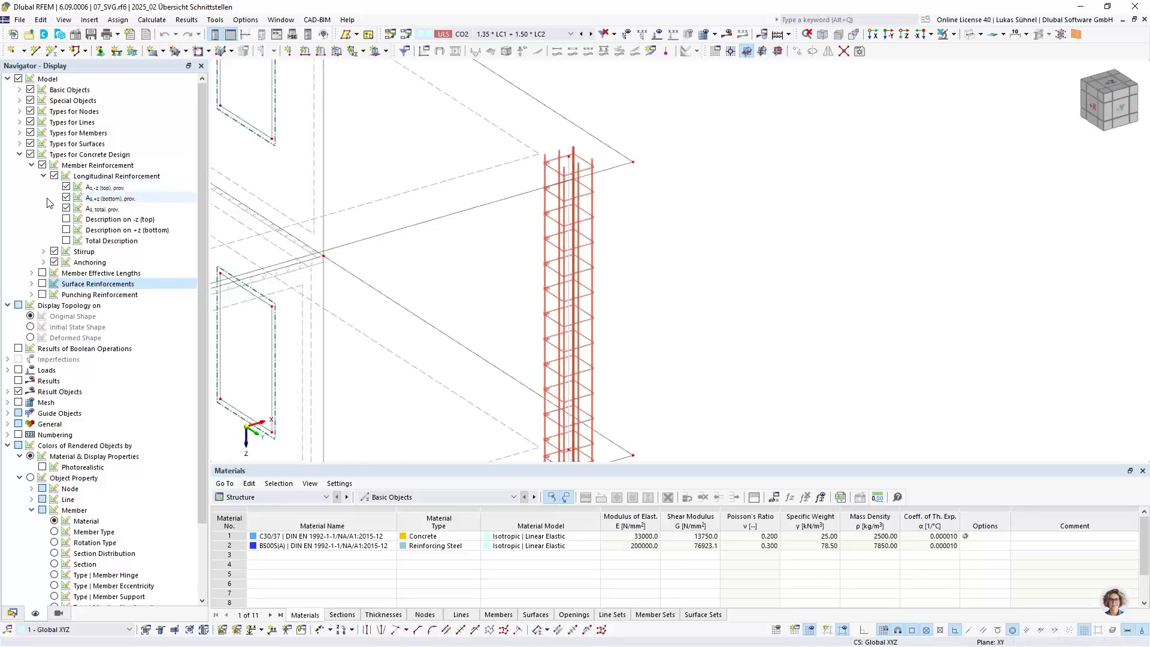
left_click(66, 219)
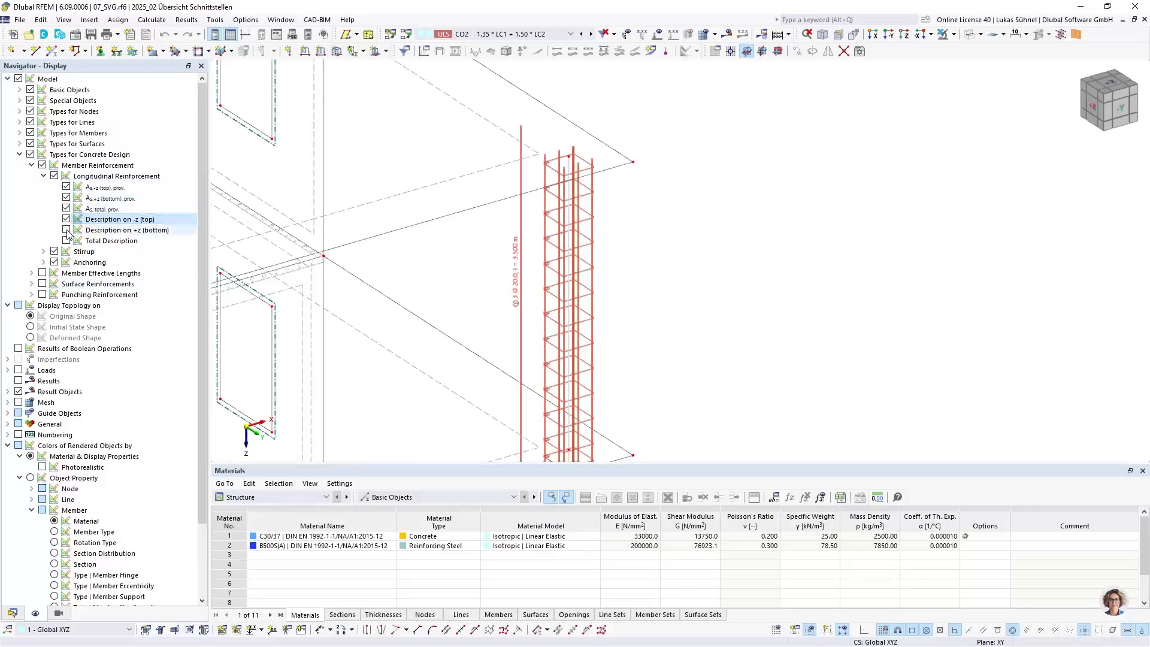
left_click(65, 230)
middle_click_drag(455, 307, 409, 252)
Turn on the stirrup description for the member reinforcement and inspect the labels on the columns and beams.
left_click(43, 251)
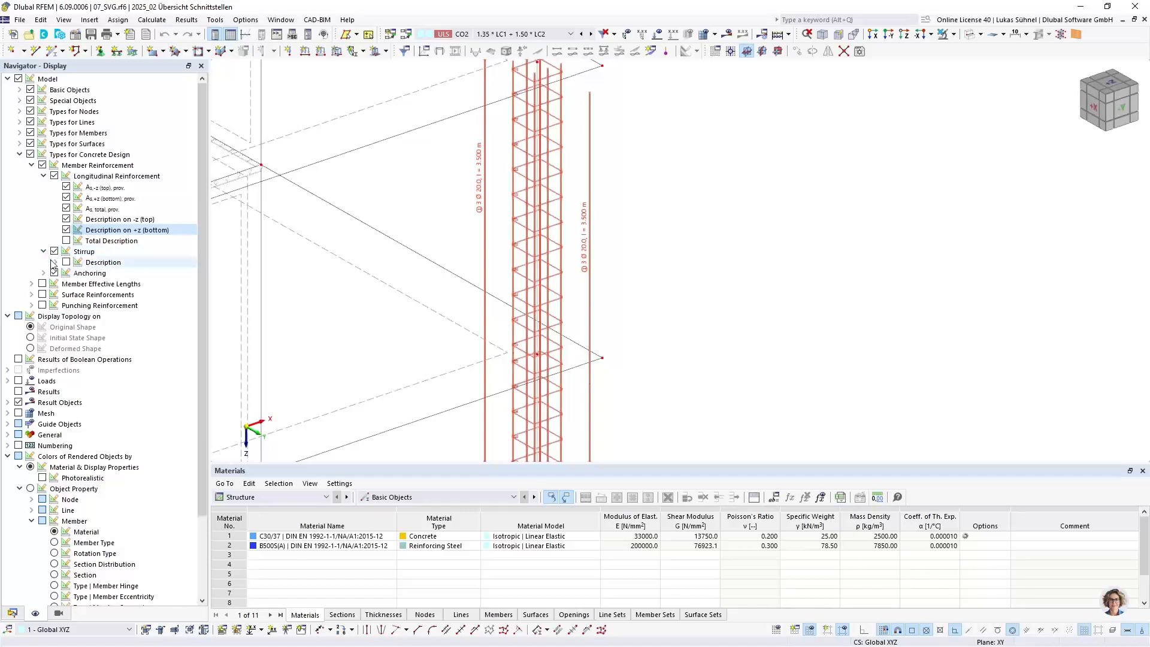
left_click(55, 262)
left_click(66, 262)
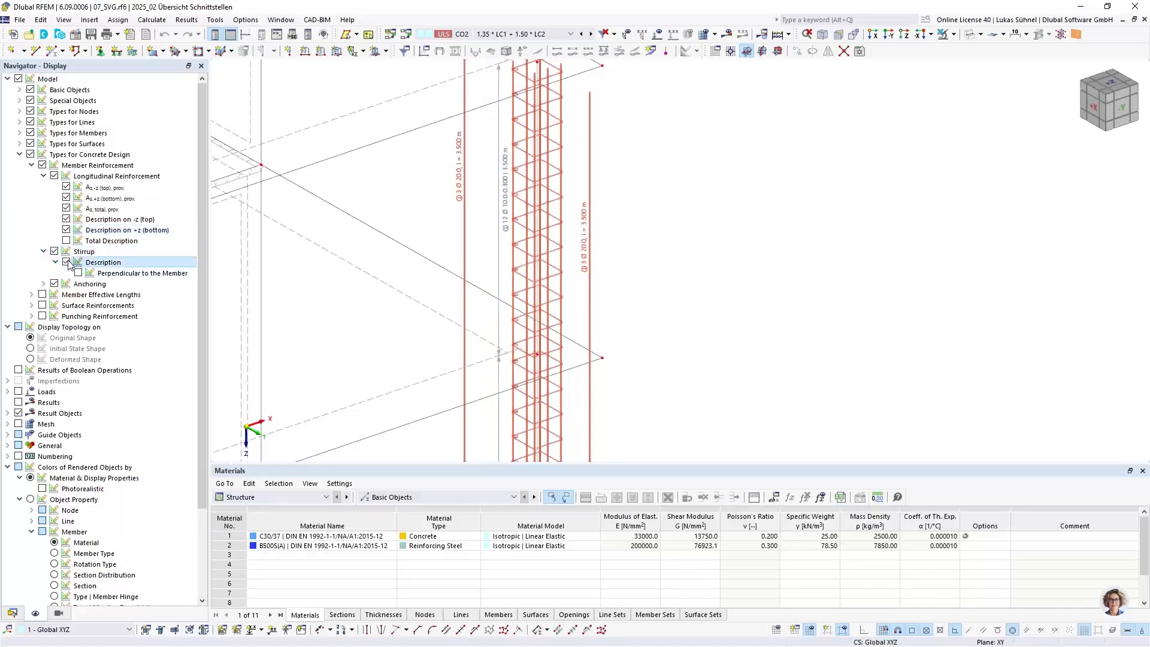
middle_click_drag(358, 273, 379, 311)
scroll(529, 223, "up", 4)
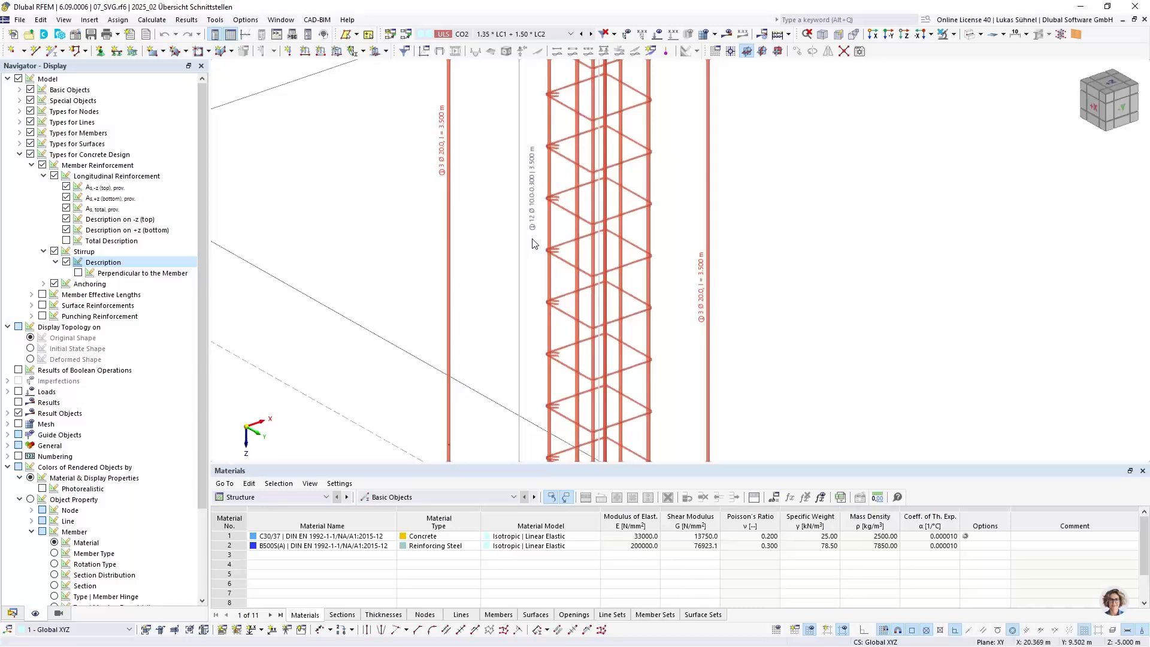
scroll(541, 311, "down", 4)
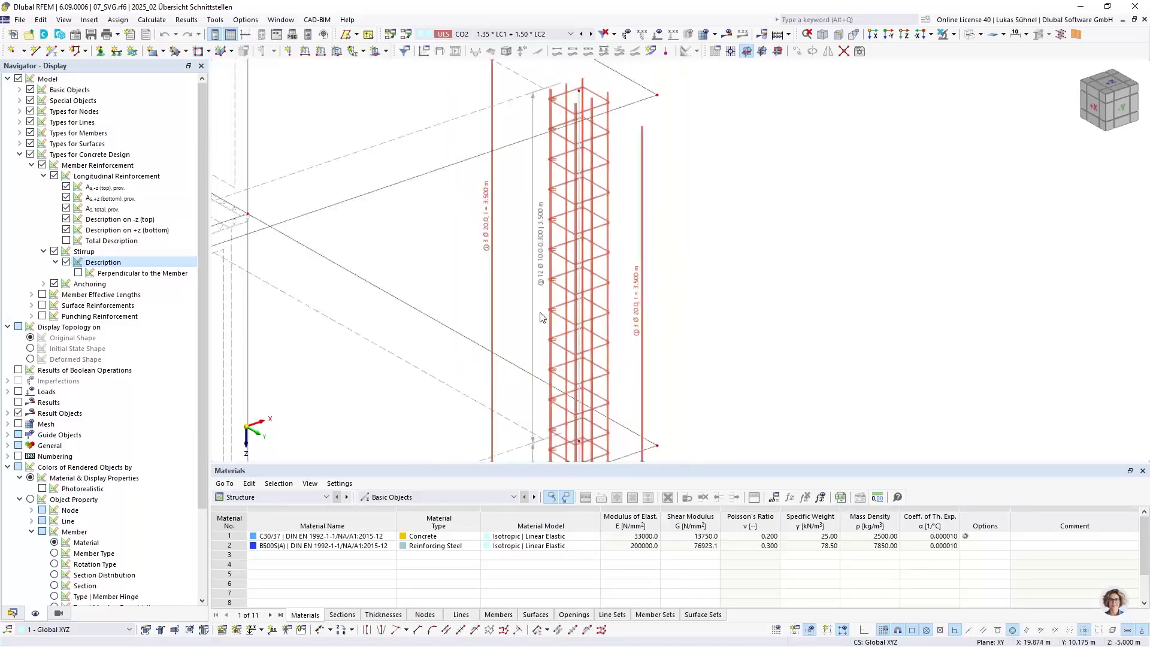
scroll(541, 311, "down", 6)
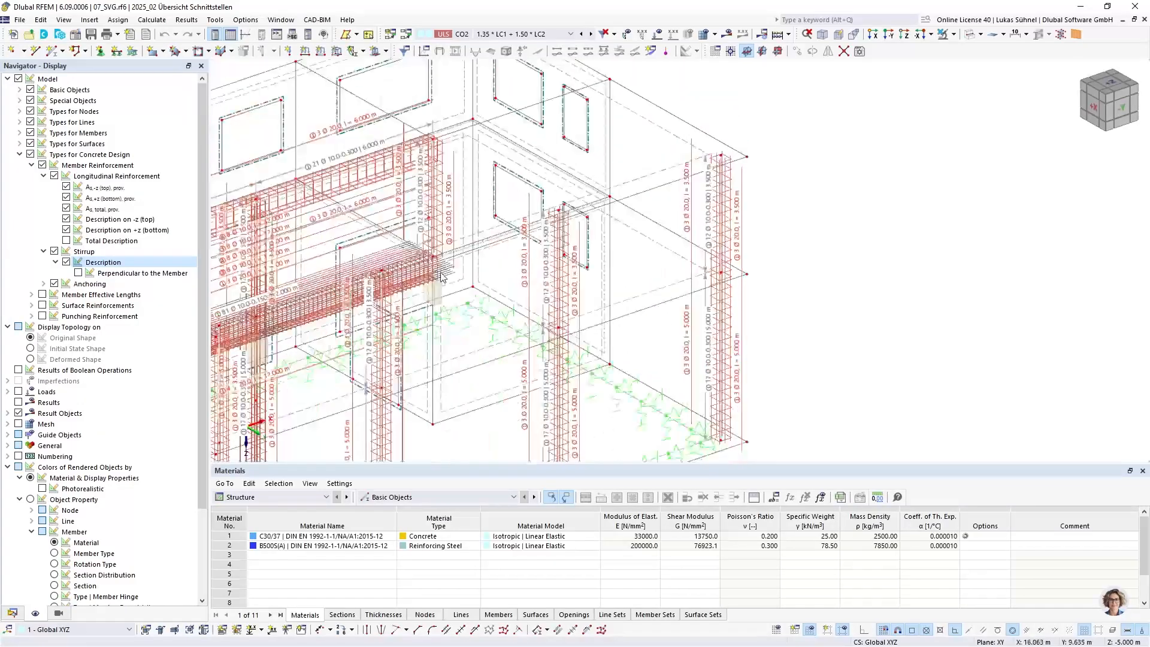
middle_click_drag(445, 277, 664, 186)
Hide the stirrup description and both longitudinal reinforcement descriptions on -z (top) and +z (bottom).
left_click(65, 262)
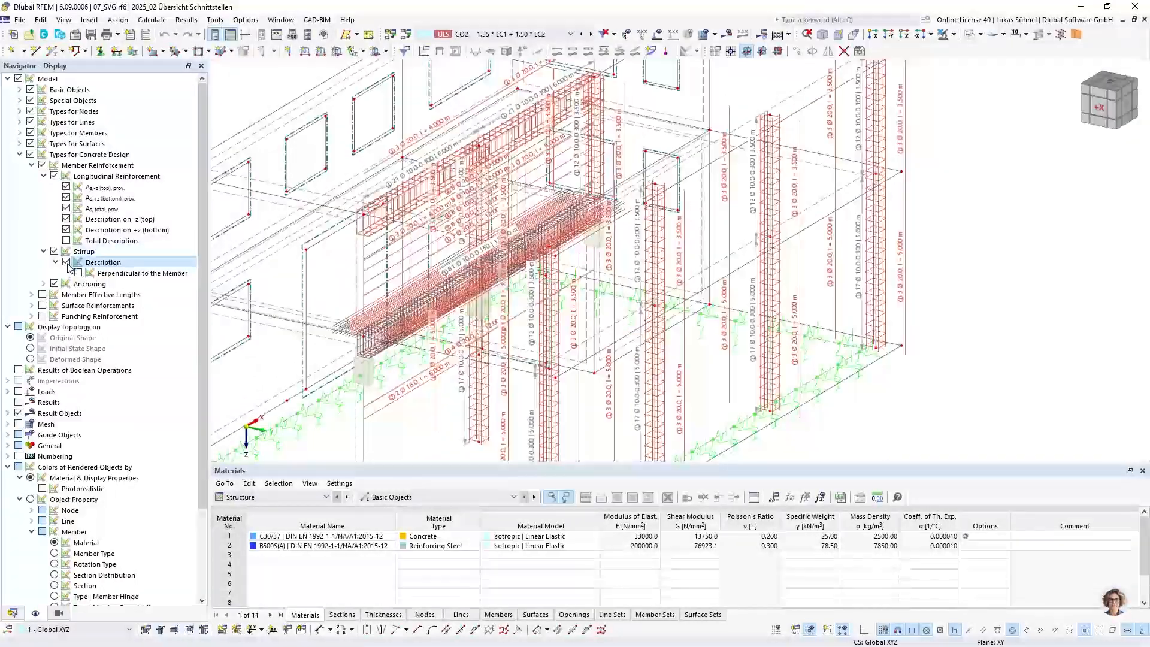
left_click(66, 219)
scroll(471, 290, "down", 5)
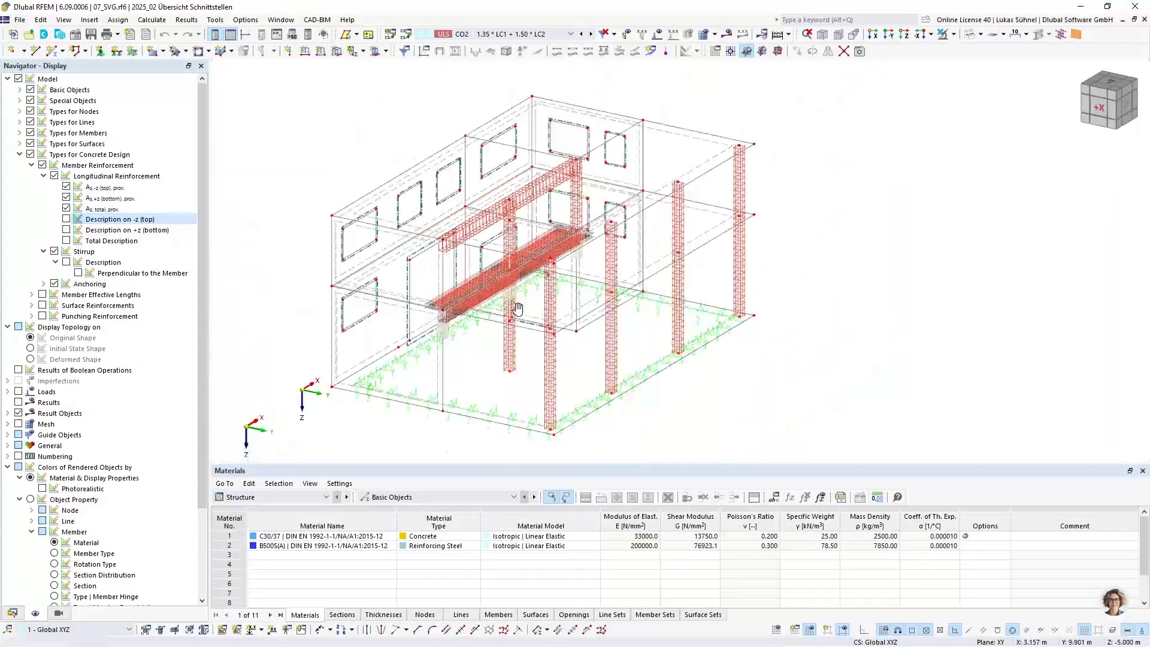
Orient the whole building in an isometric-like view and export it to the Desktop as the SVG file 07_SVG.svg.
middle_click_drag(472, 291, 450, 329, "ctrl")
scroll(473, 307, "up", 1)
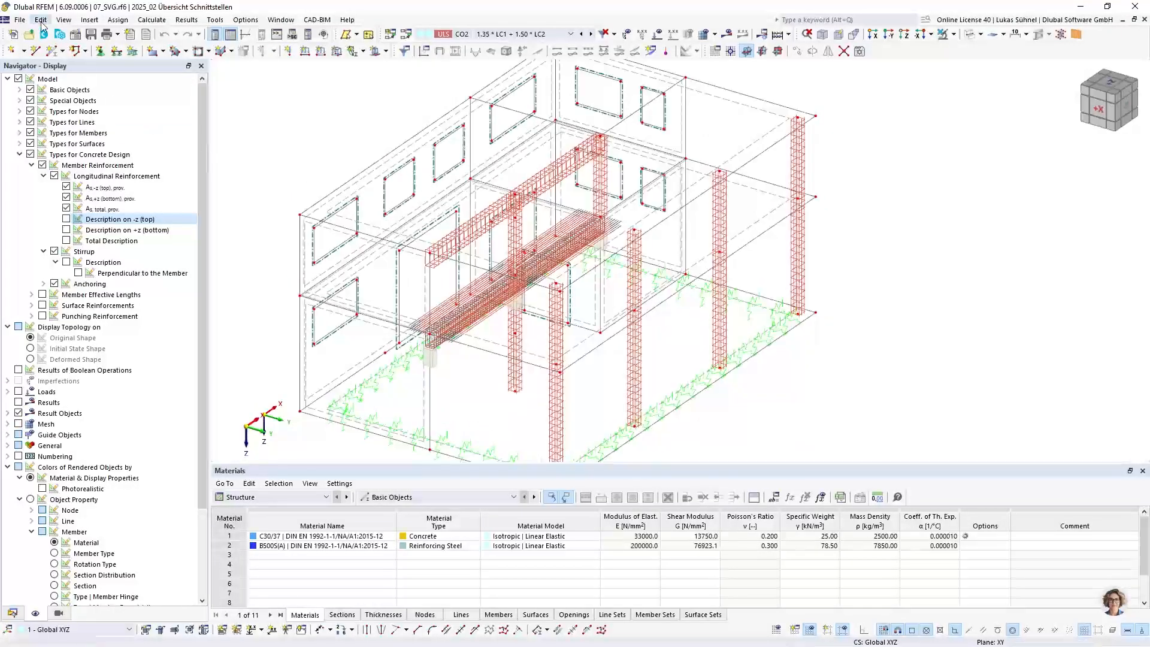
left_click(20, 20)
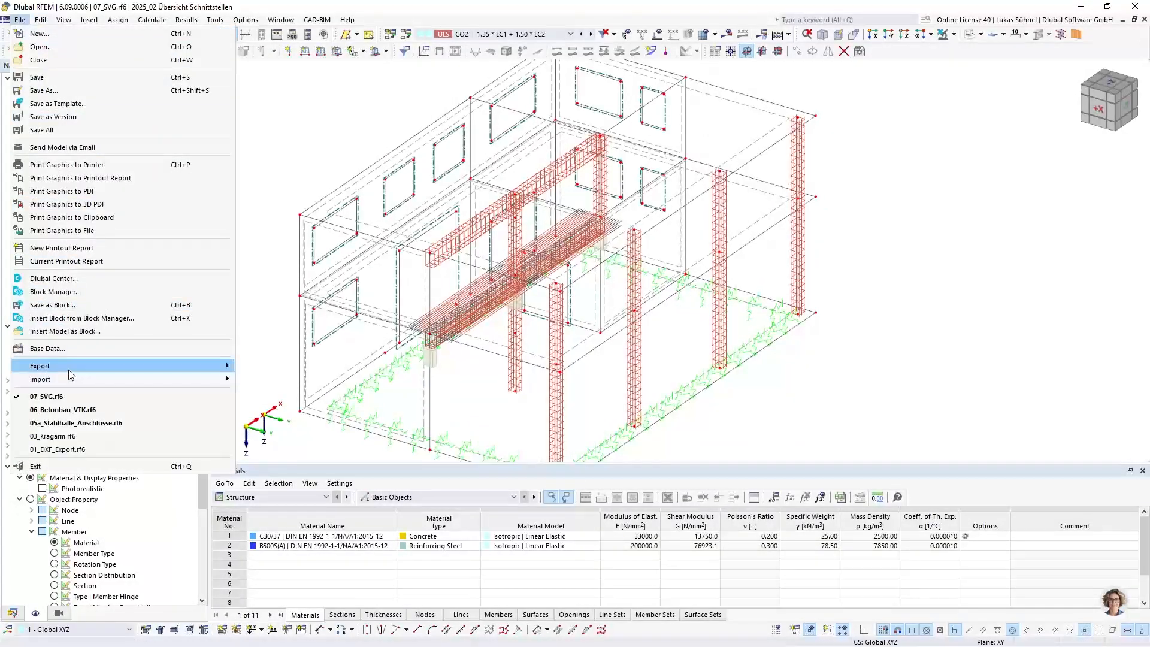
mouse_move(71, 375)
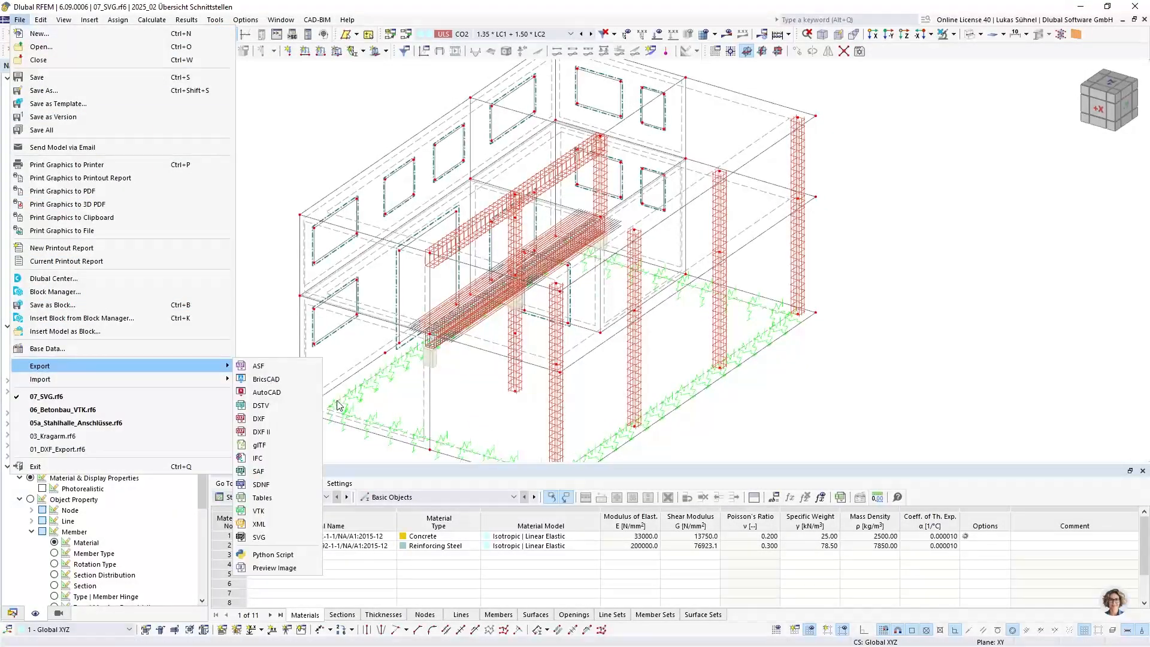
left_click(263, 537)
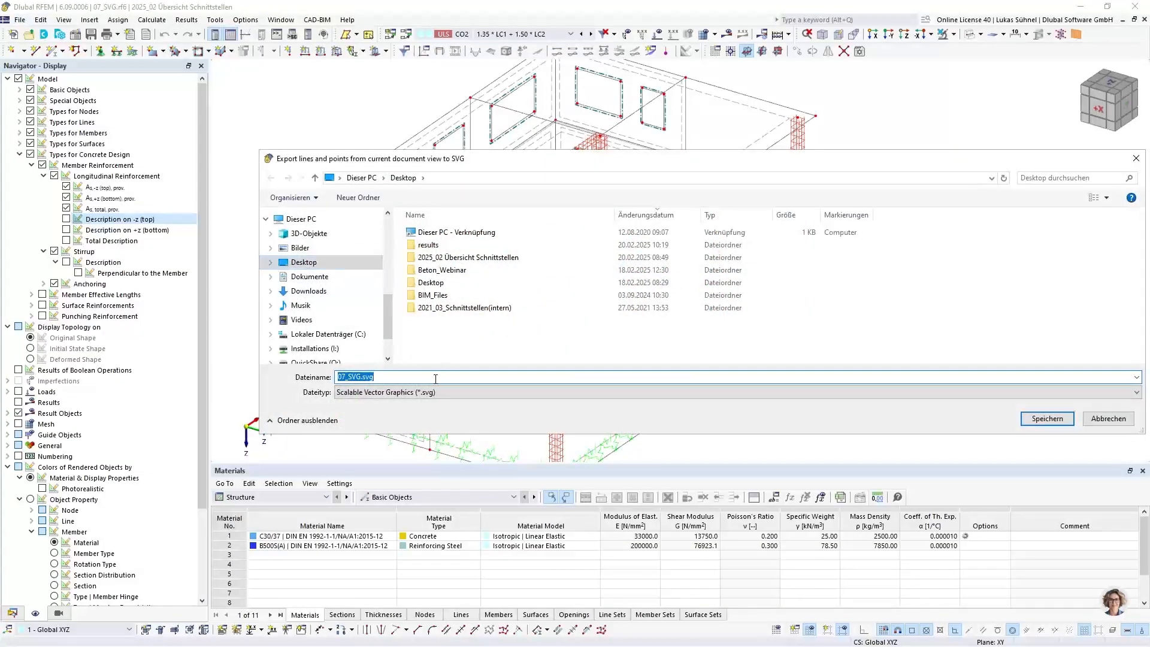
left_click(1043, 420)
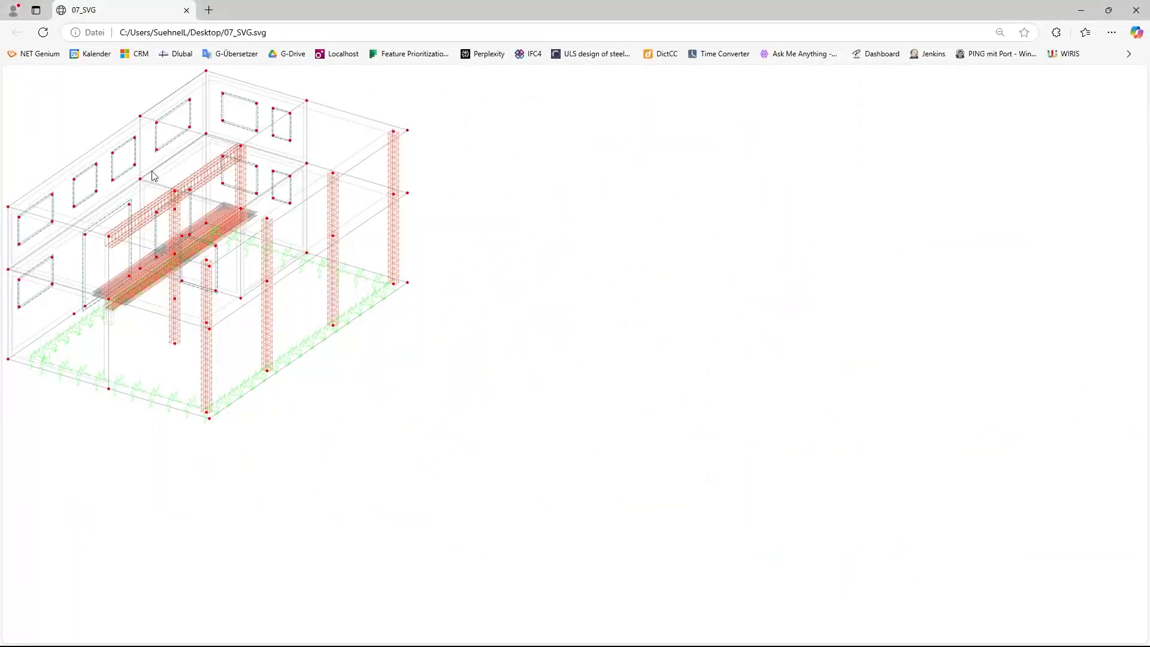
Hide the Favorites button from the toolbar of the browser that shows 07_SVG.svg.
right_click(91, 53)
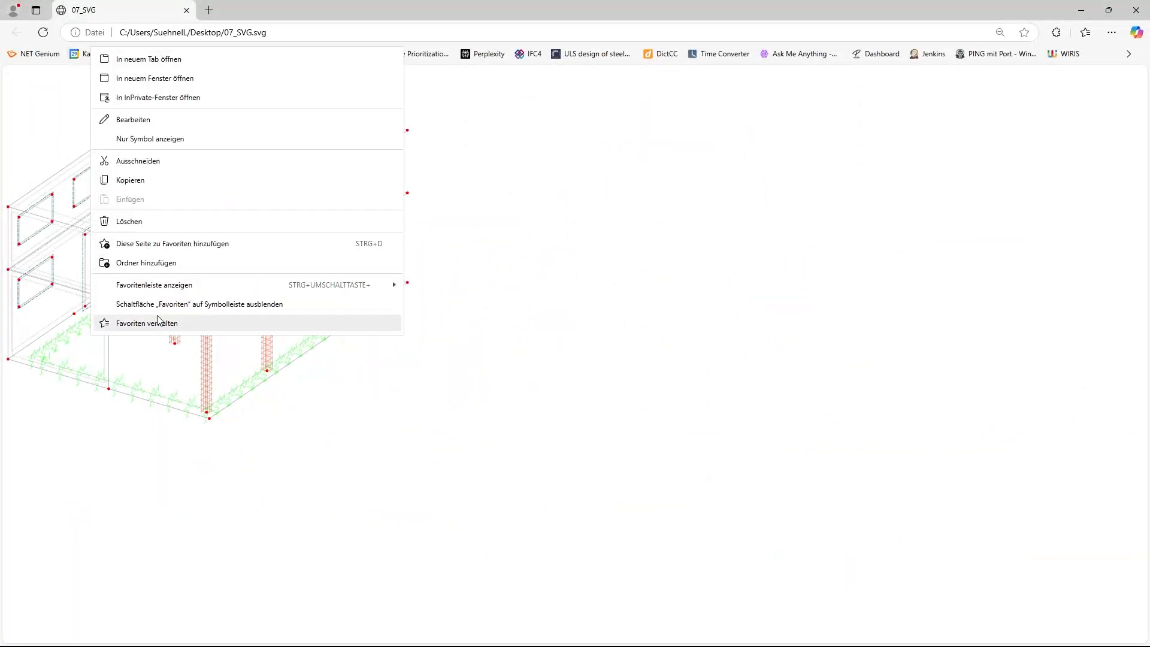
mouse_move(183, 291)
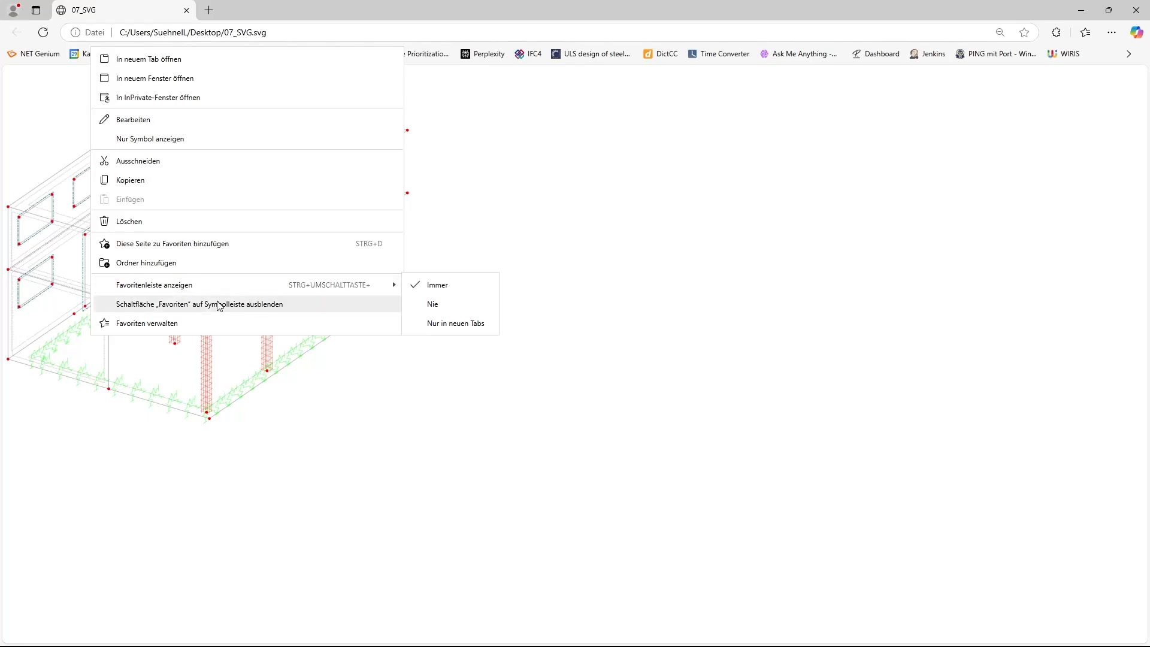
left_click(199, 310)
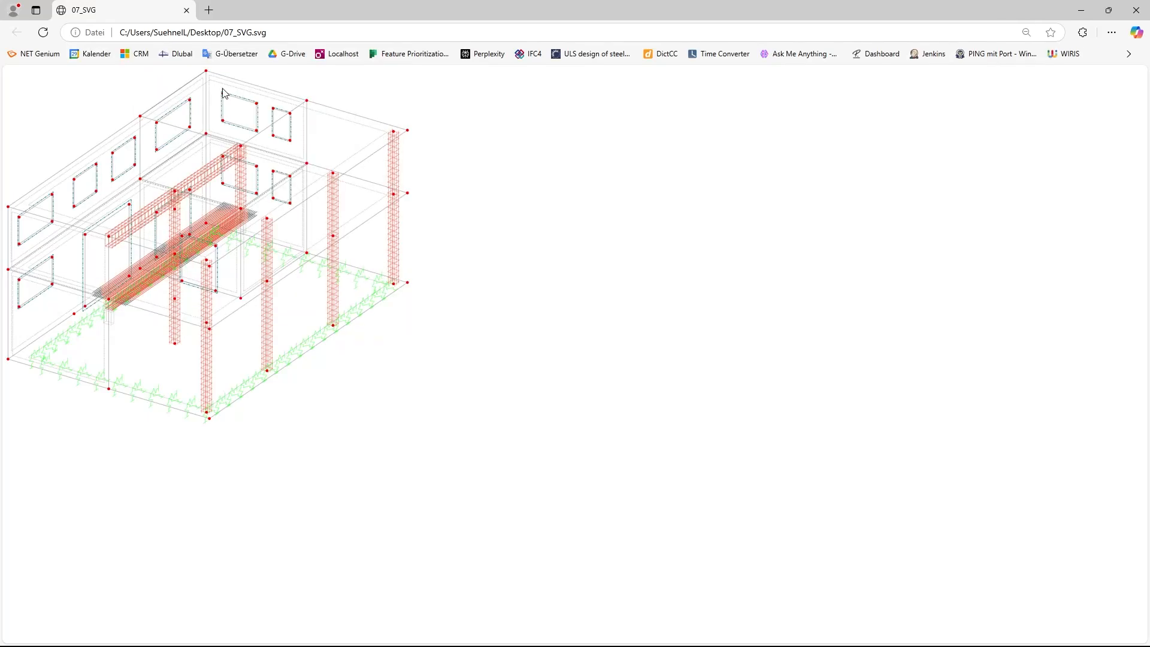
Examine the exported SVG at high magnification to check the sharpness of its lines, and return to the overall view.
scroll(144, 247, "up", 2, "ctrl")
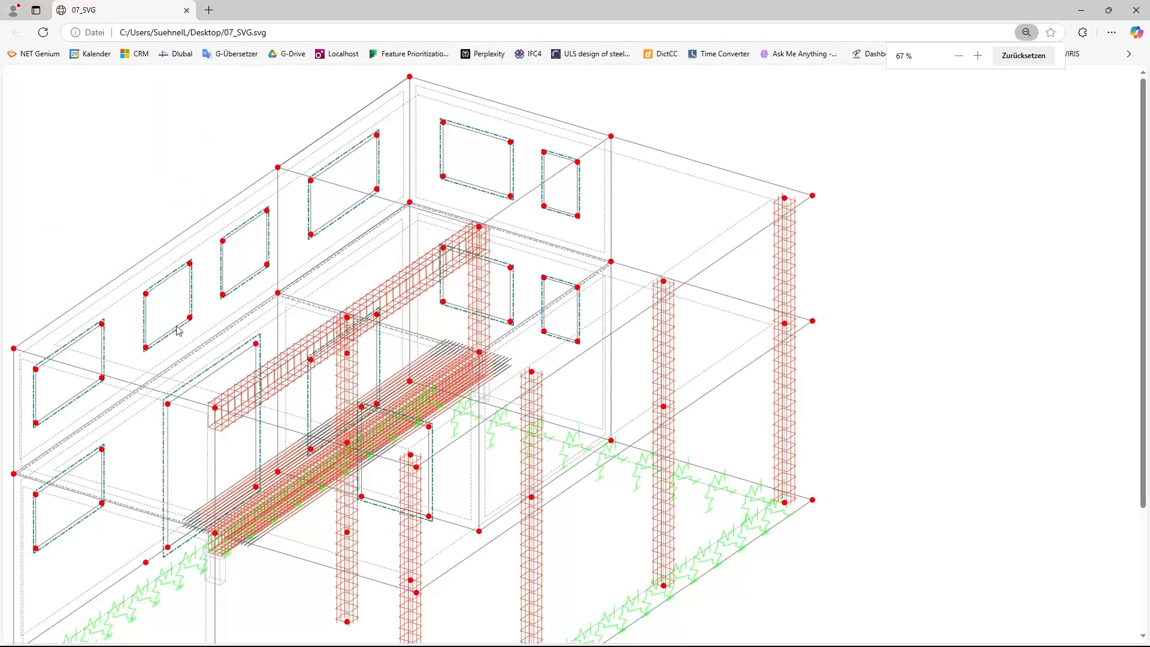
scroll(179, 347, "up", 1, "ctrl")
scroll(570, 418, "up", 5, "ctrl")
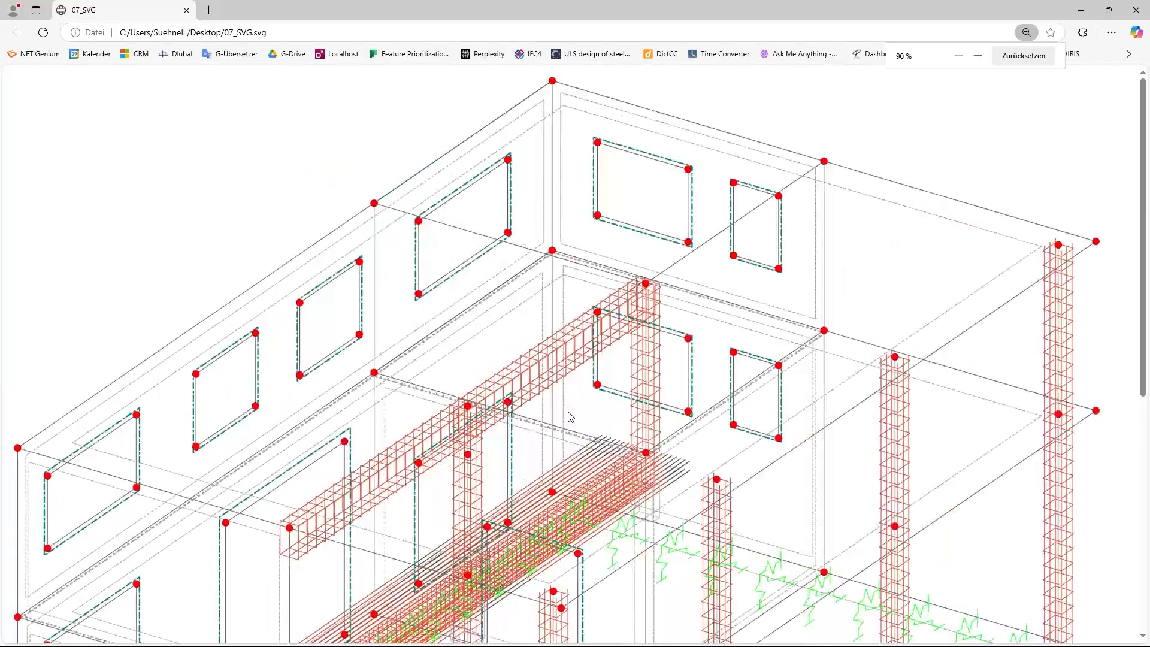
scroll(760, 458, "up", 3, "ctrl")
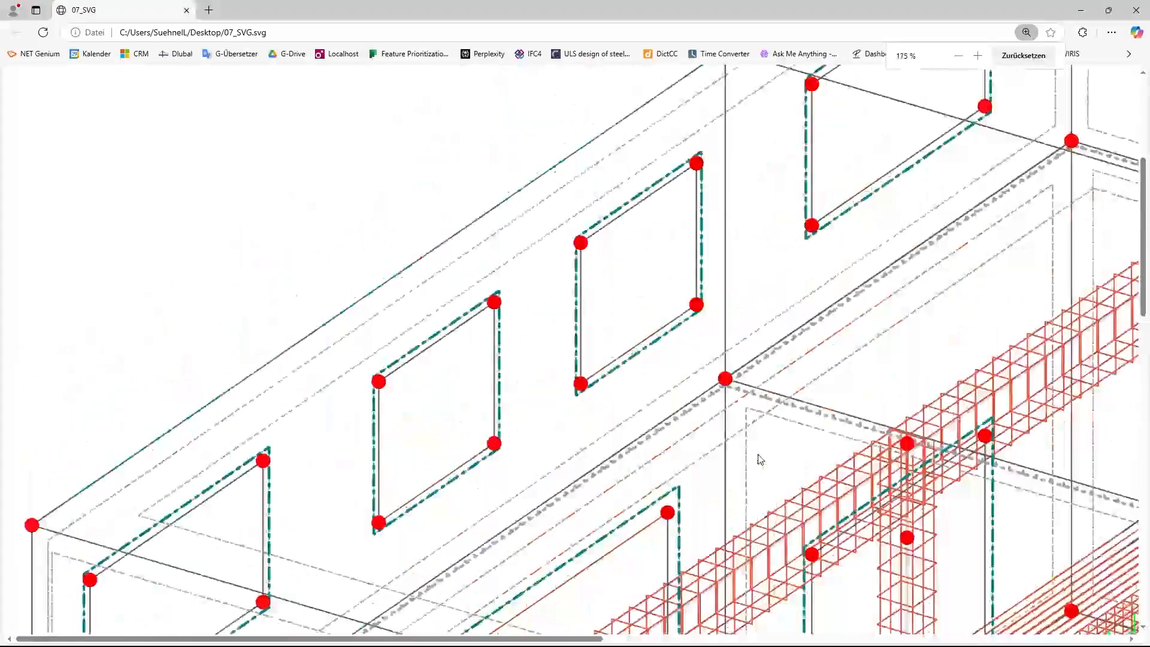
scroll(578, 368, "down", 10, "ctrl")
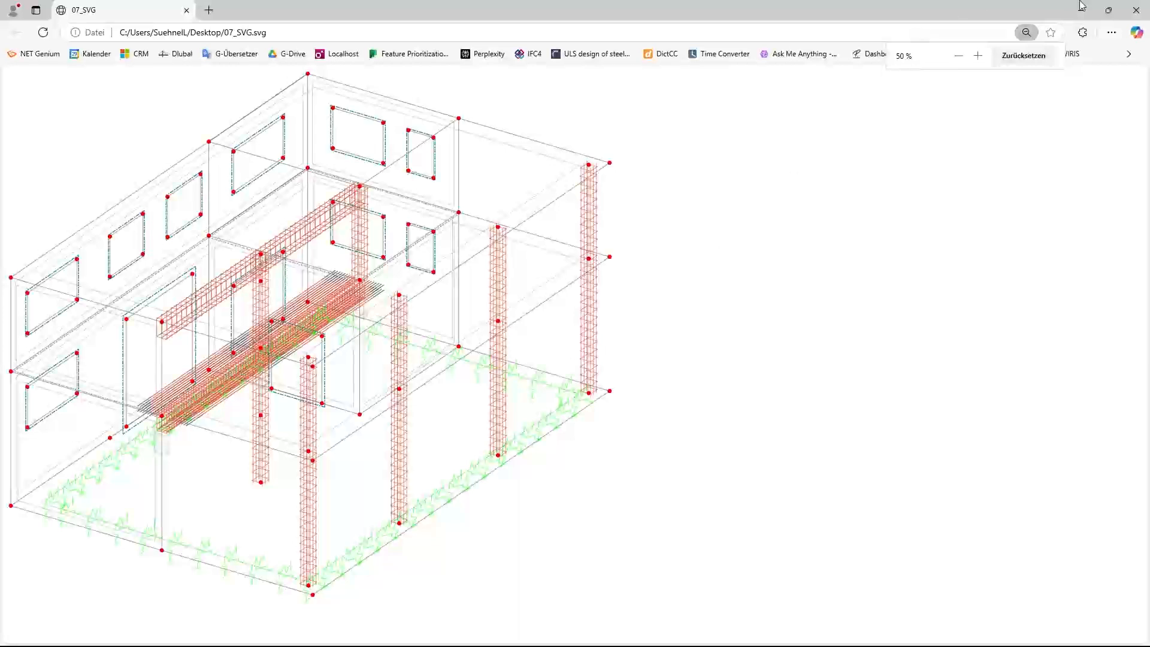
Close the browser showing the SVG and switch to the webinar presentation's SVG (*.svg) slide.
left_click(1136, 10)
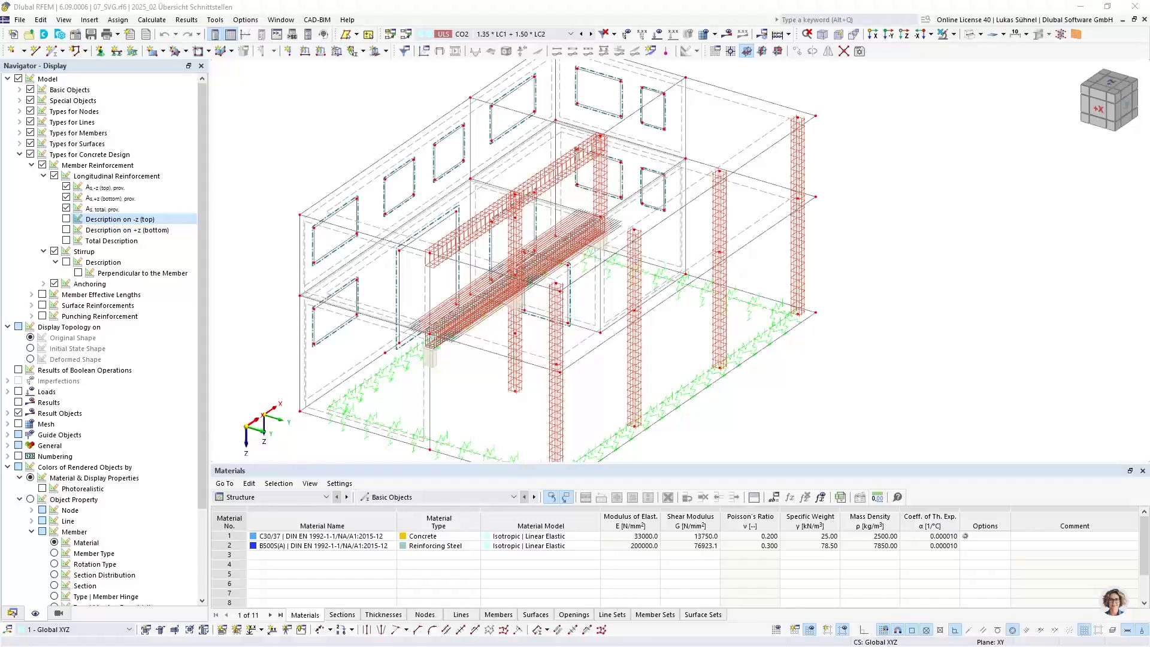
scroll(637, 295, "down", 2)
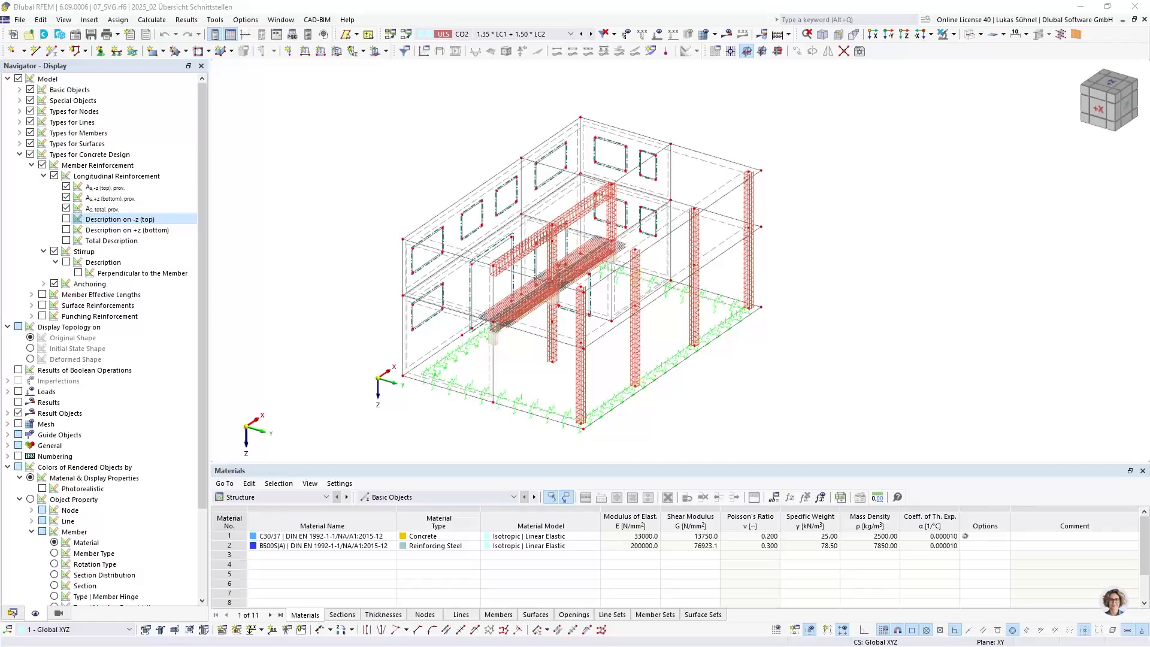
key("alt+Tab")
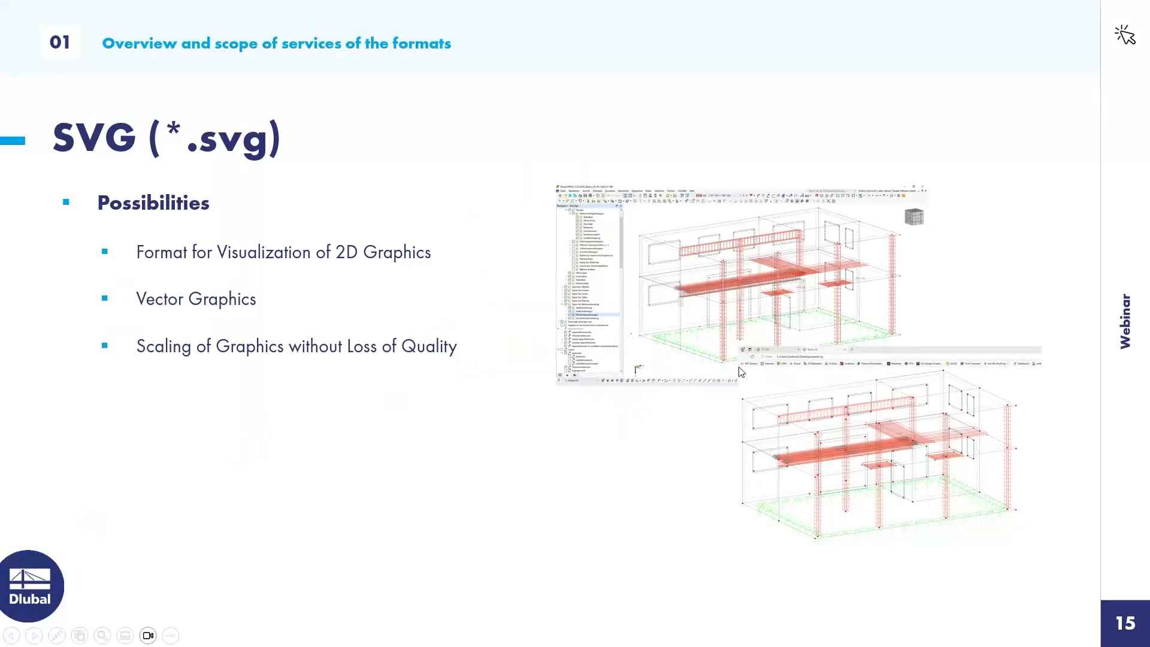